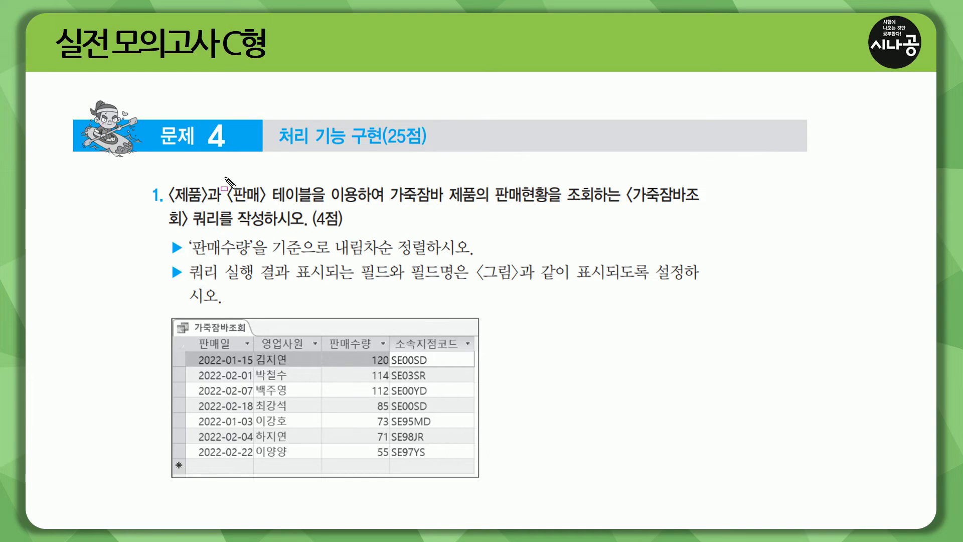
mouse_move(273, 146)
mouse_down()
mouse_move(382, 146)
mouse_move(399, 157)
mouse_move(432, 149)
mouse_up()
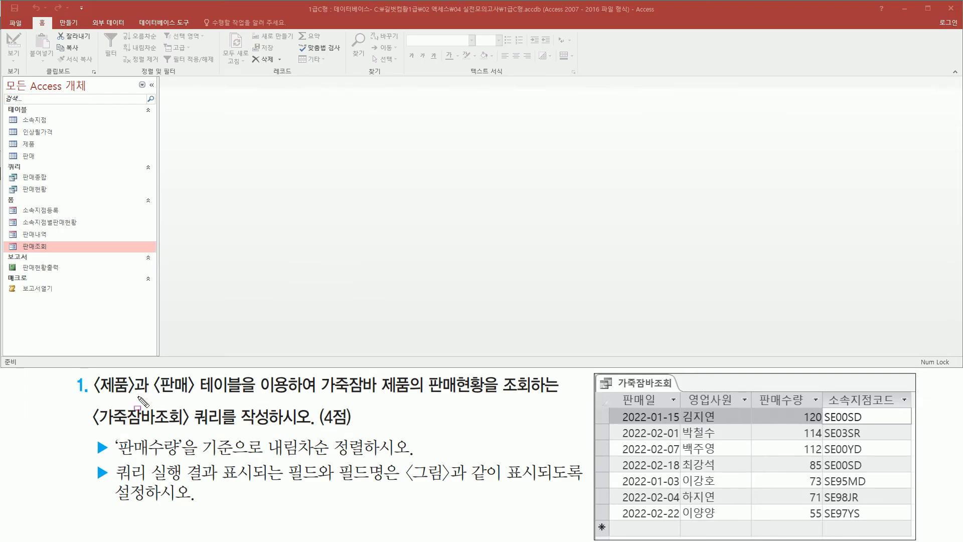
mouse_move(94, 396)
mouse_down()
mouse_move(295, 396)
mouse_move(300, 374)
mouse_move(291, 373)
mouse_move(383, 395)
mouse_move(555, 394)
mouse_up()
drag(97, 427, 307, 430)
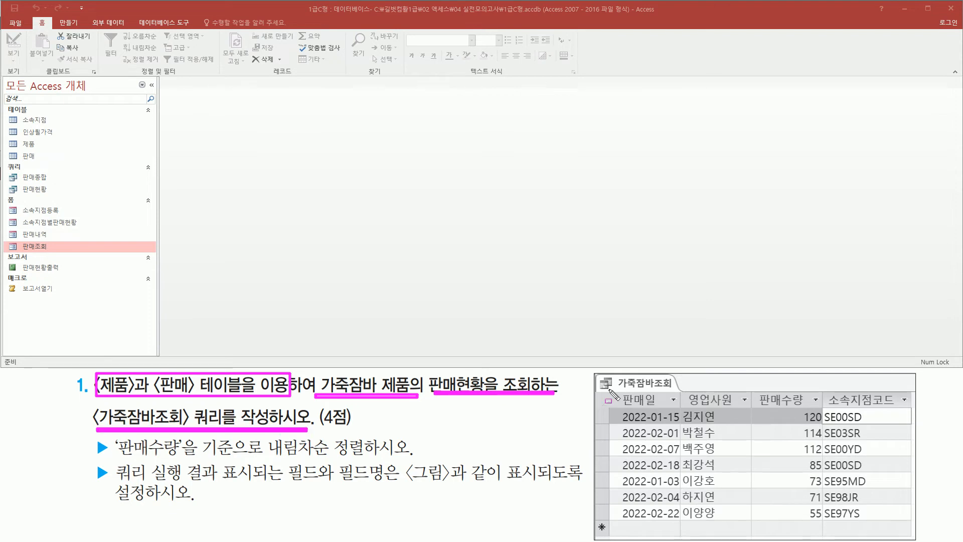
mouse_move(608, 390)
mouse_down()
mouse_move(658, 411)
mouse_move(871, 402)
mouse_move(915, 412)
mouse_up()
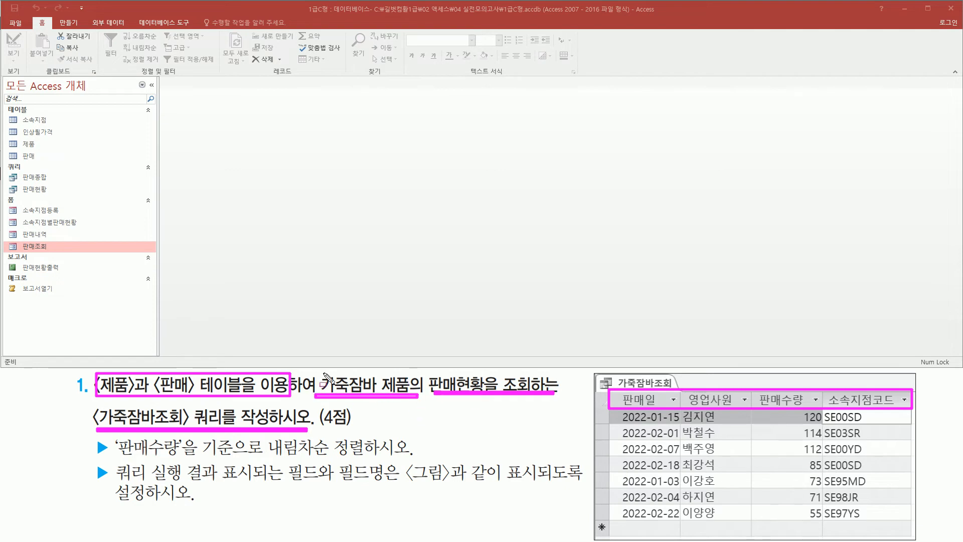
drag(318, 373, 381, 397)
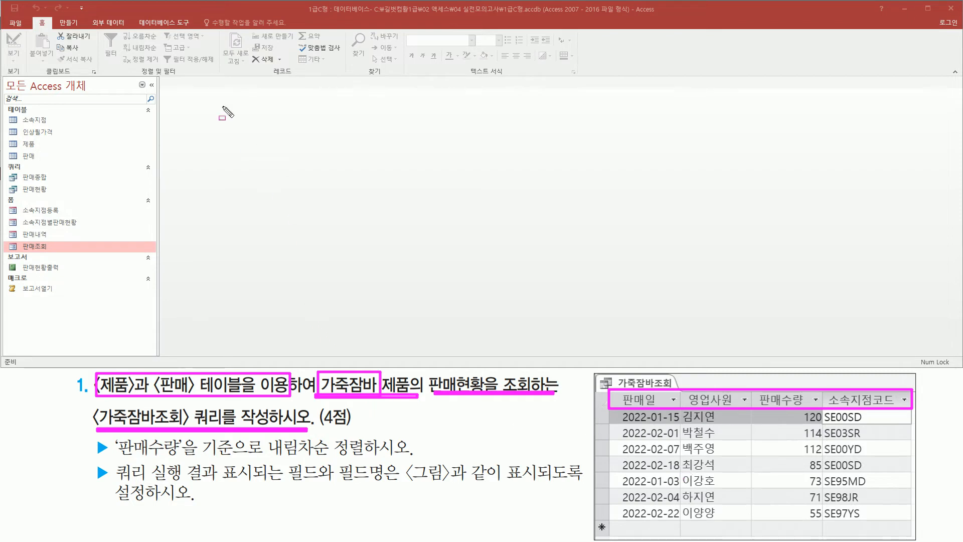
key(Escape)
Create a new query in Design view
click(70, 25)
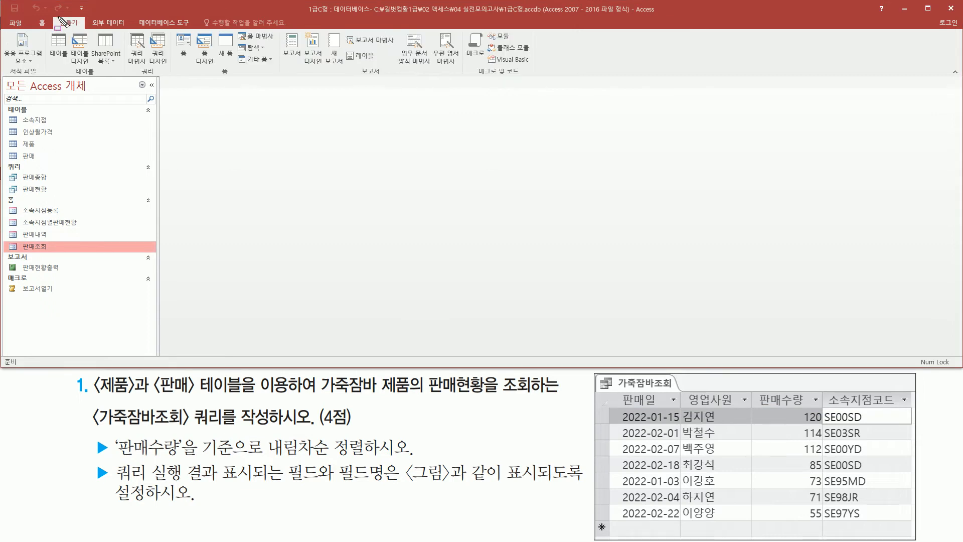
drag(55, 16, 84, 31)
key(Escape)
click(157, 45)
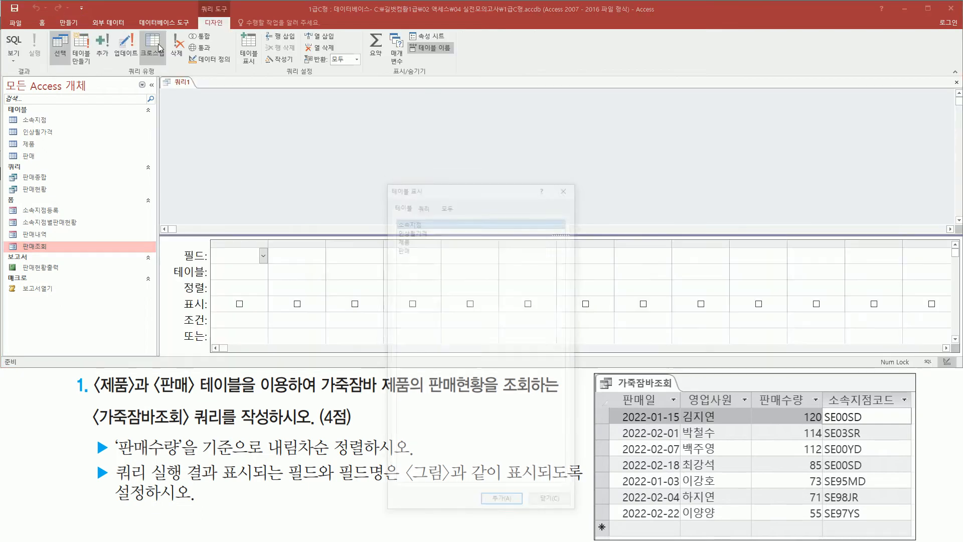
Add the 제품 and 판매 tables to the query and close the table selection dialog
drag(432, 189, 408, 98)
key(ctrl+2)
drag(86, 399, 291, 399)
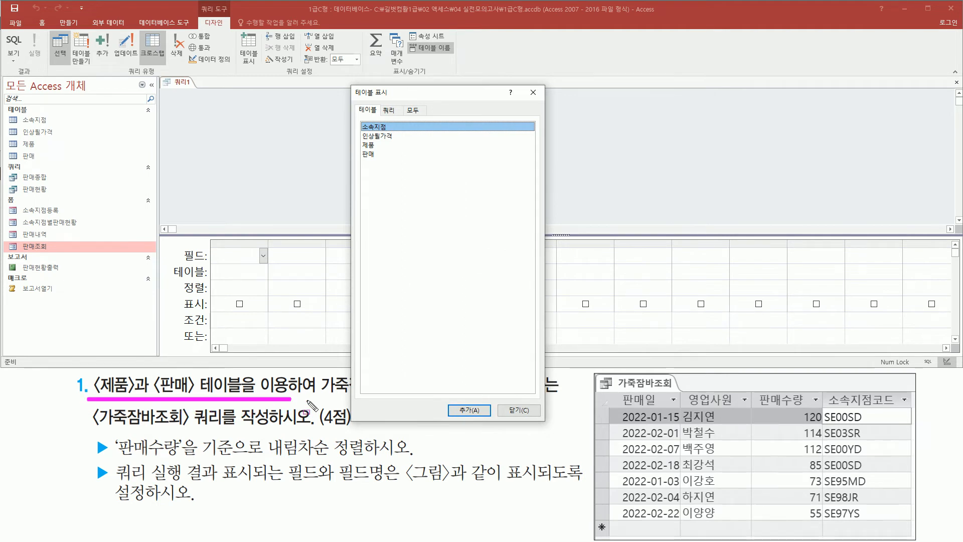
key(Escape)
click(393, 146)
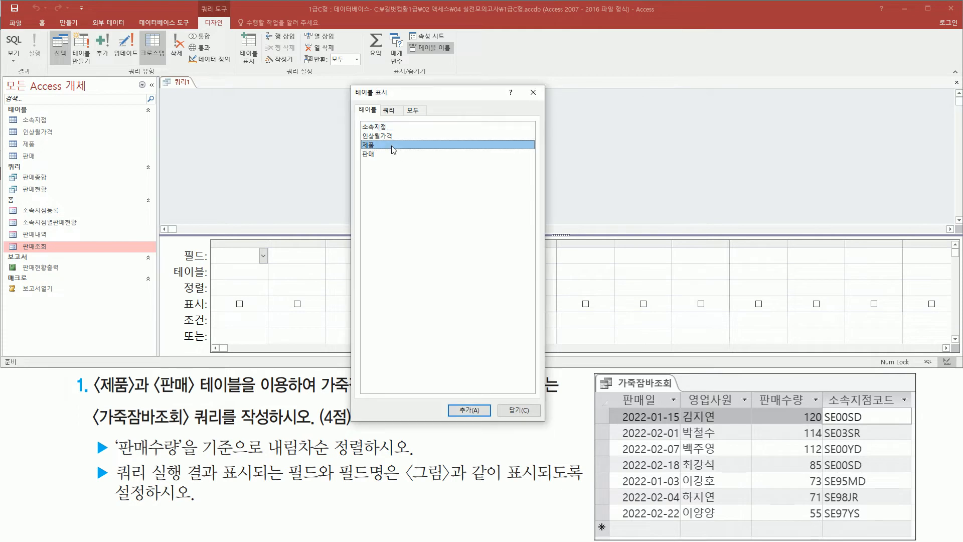
double_click(401, 146)
click(378, 155)
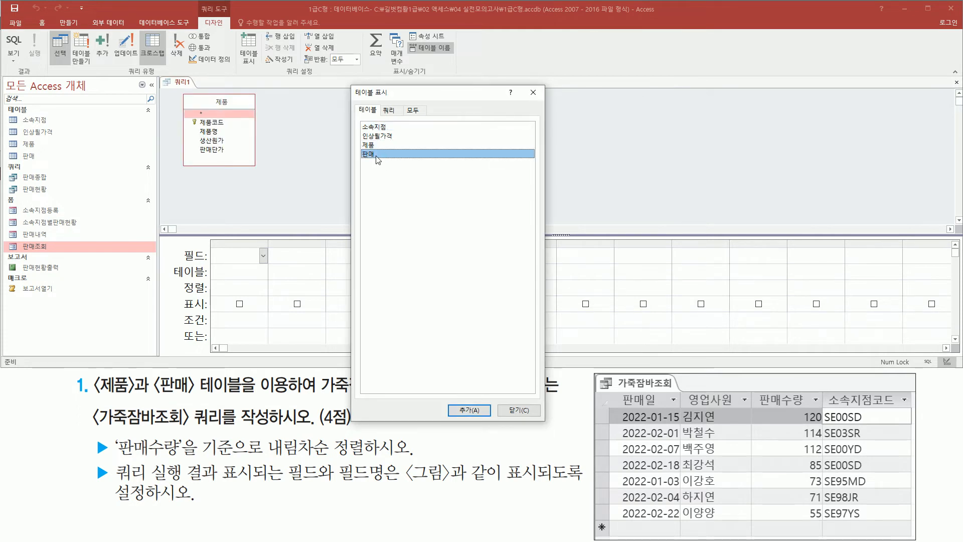
double_click(377, 154)
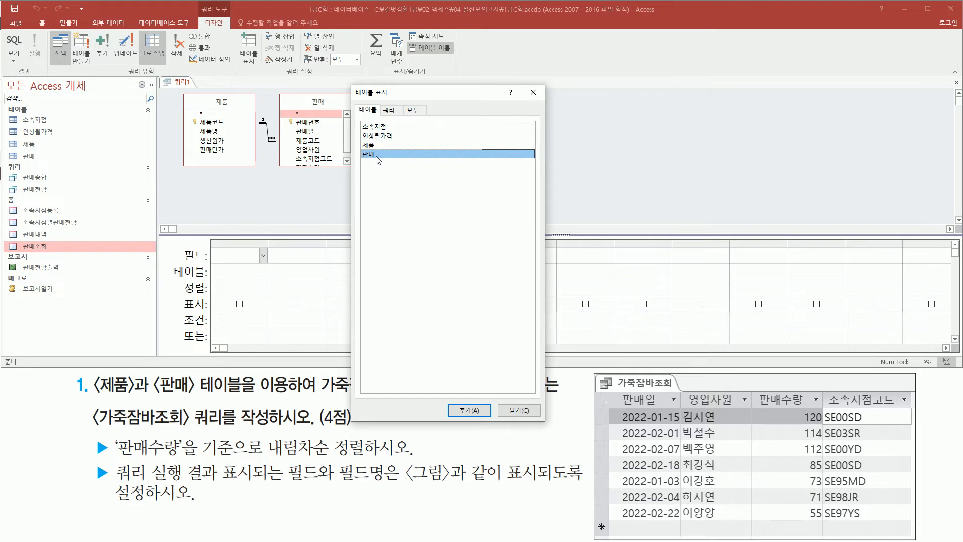
drag(180, 88, 351, 169)
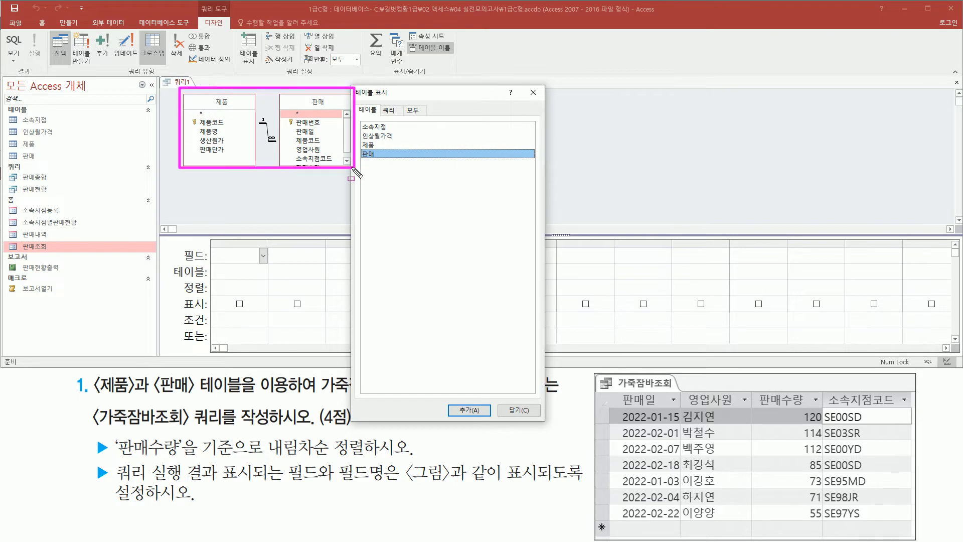
drag(524, 81, 546, 103)
key(Escape)
click(533, 92)
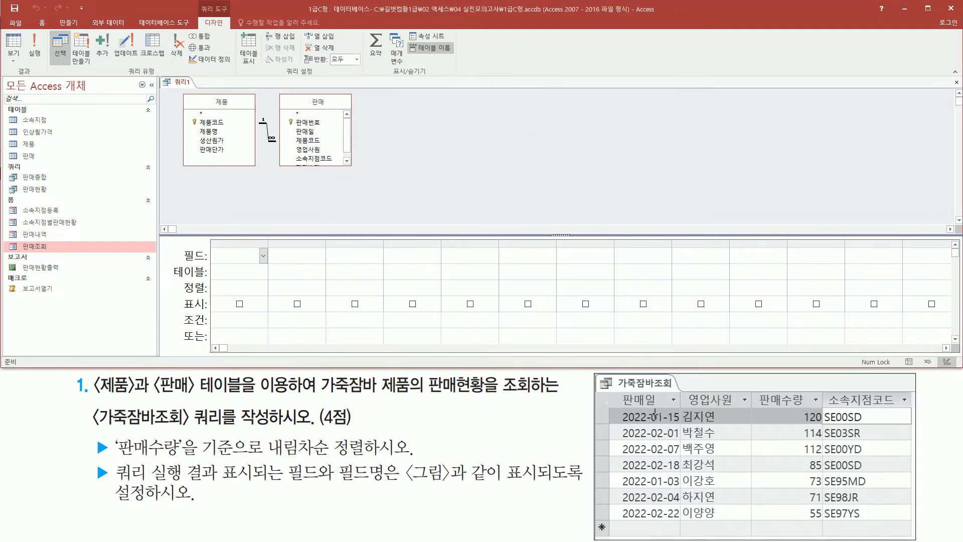
Add the 판매일, 영업사원, 판매수량 and 소속지점코드 fields of the 판매 table to the query grid, in that order
click(307, 131)
click(309, 132)
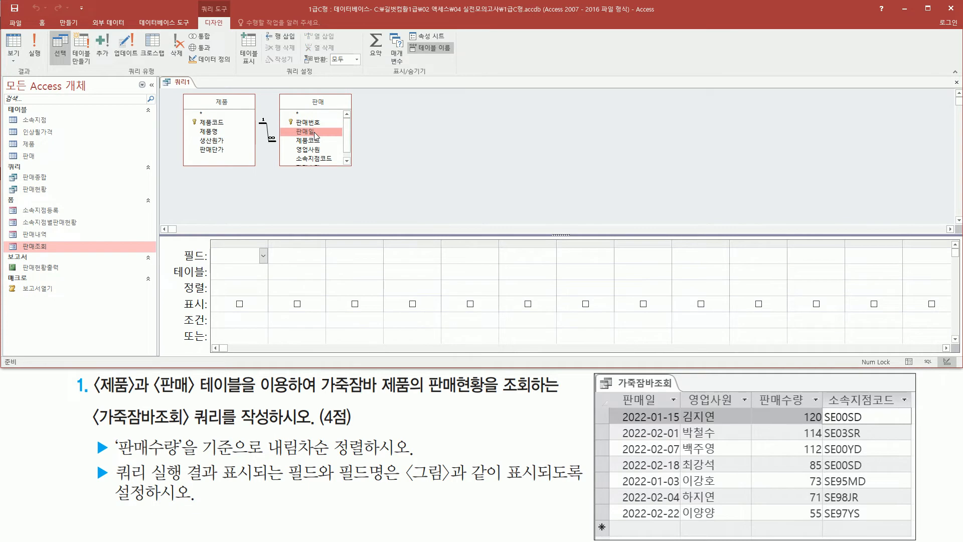
double_click(317, 135)
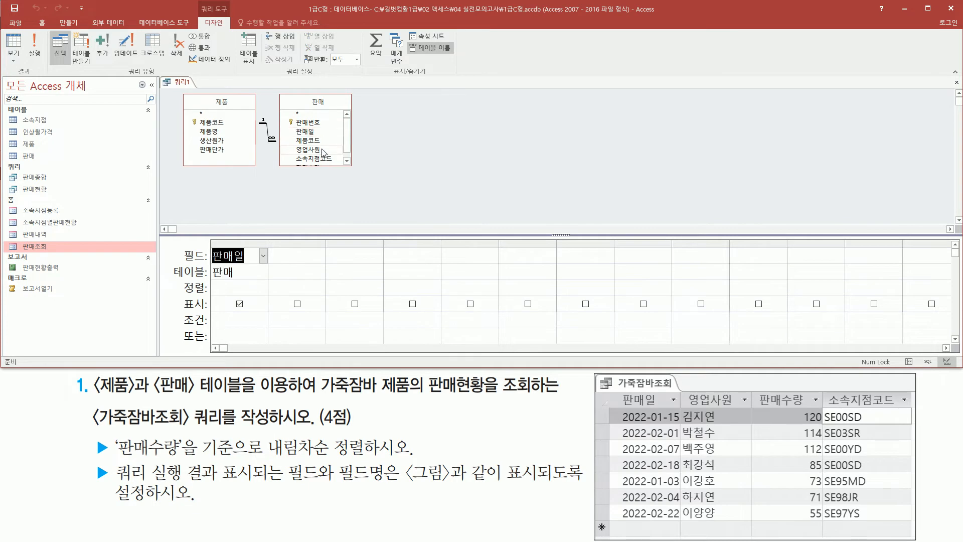
click(323, 151)
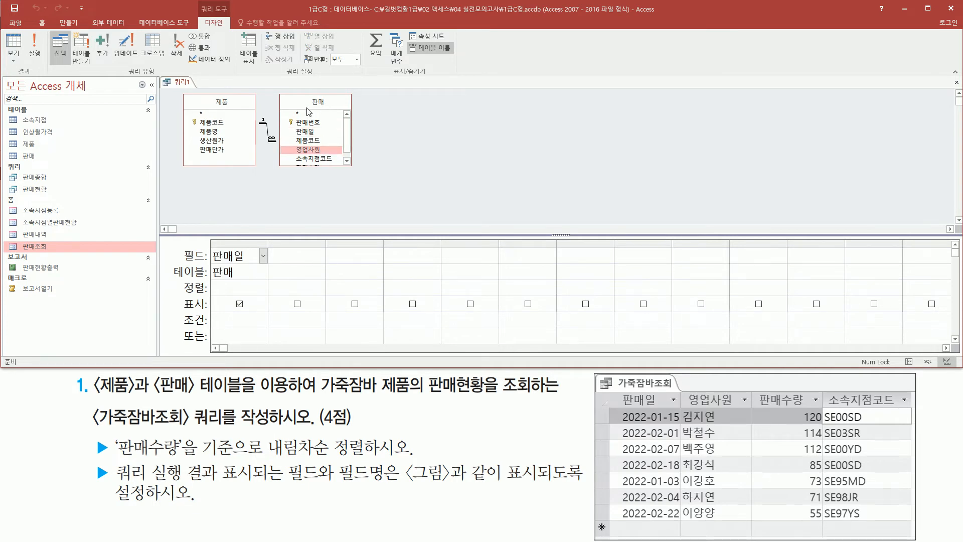
double_click(313, 151)
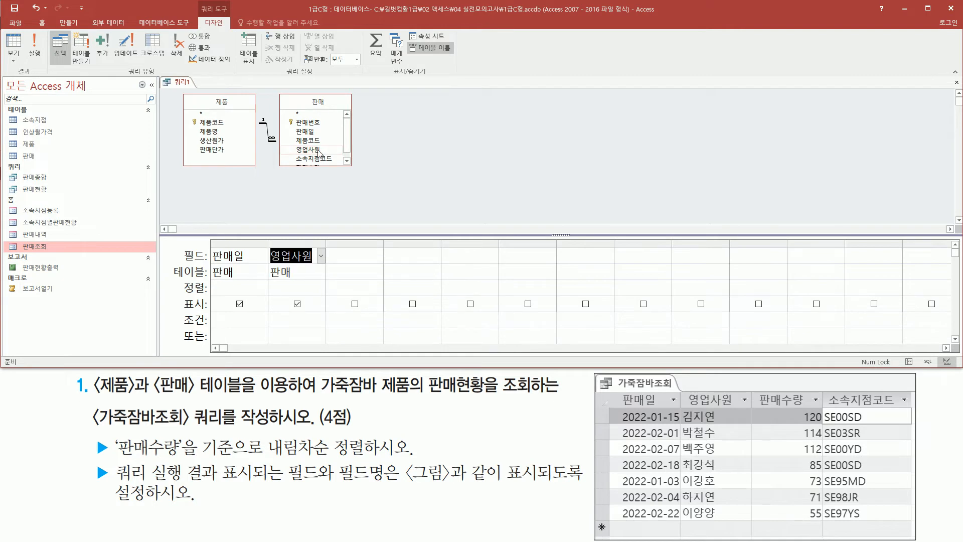
click(347, 161)
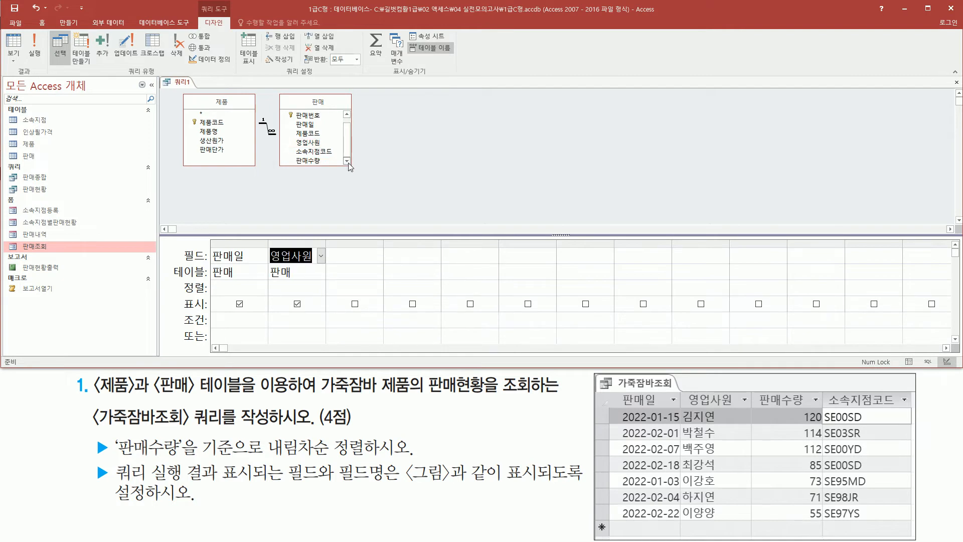
click(315, 161)
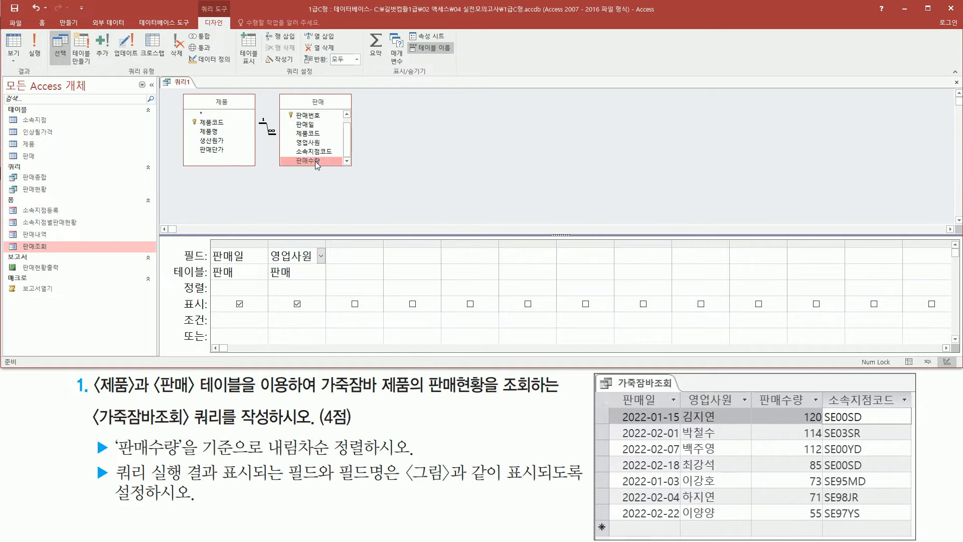
double_click(315, 161)
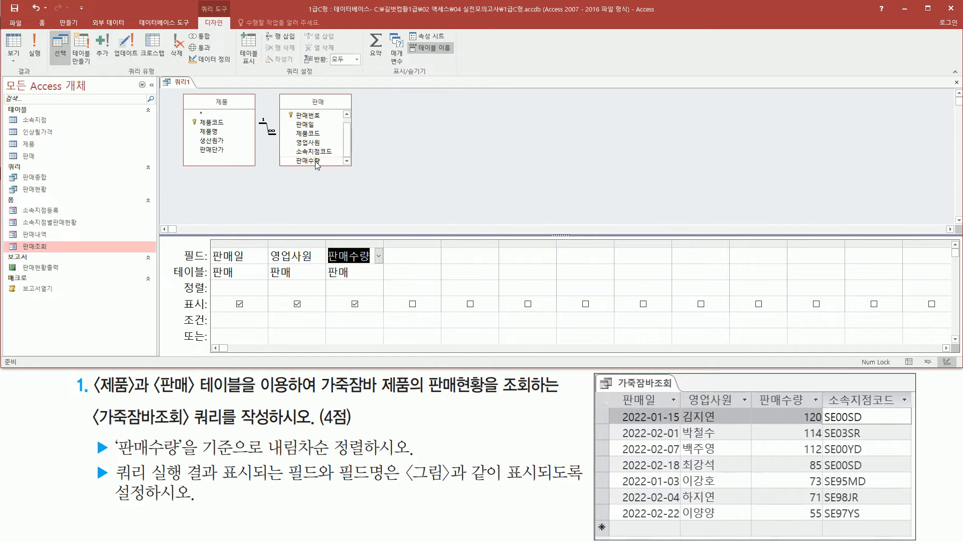
click(320, 152)
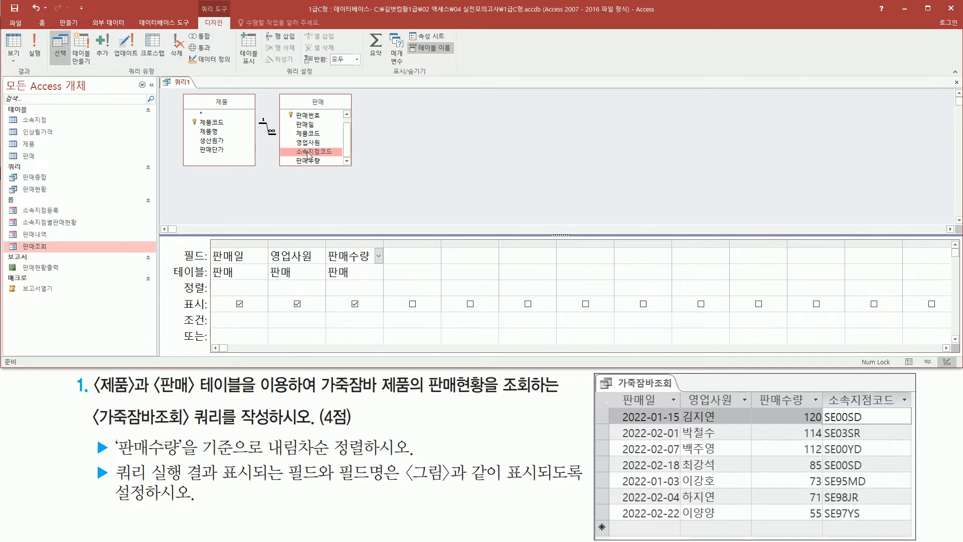
double_click(306, 152)
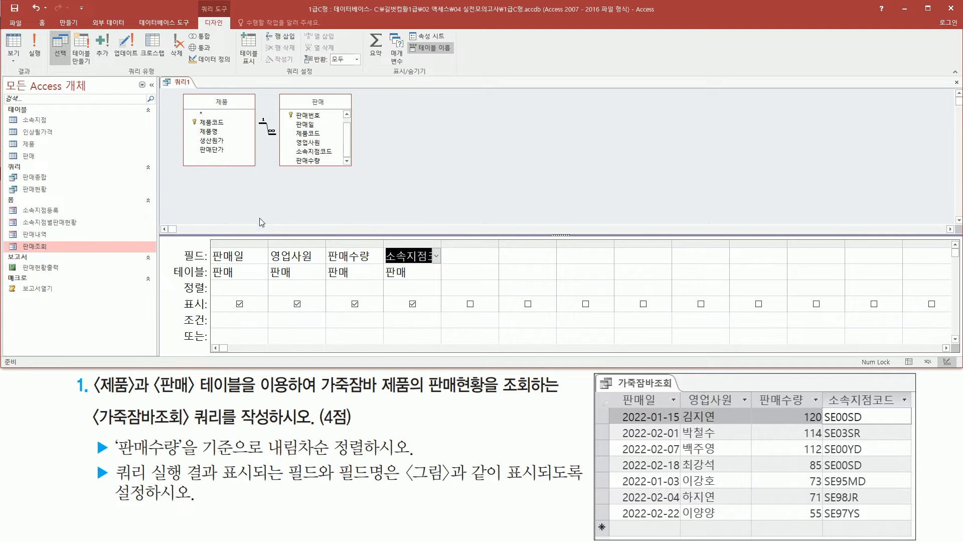
Add the 제품명 field of the 제품 table as the fifth column of the query grid
mouse_move(210, 239)
mouse_down()
mouse_move(211, 286)
mouse_move(441, 286)
mouse_up()
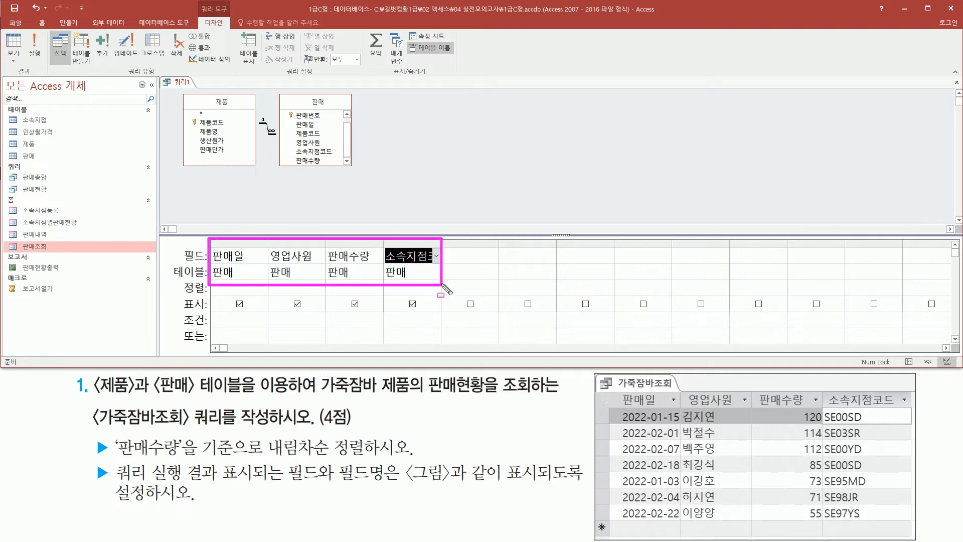
drag(615, 387, 912, 411)
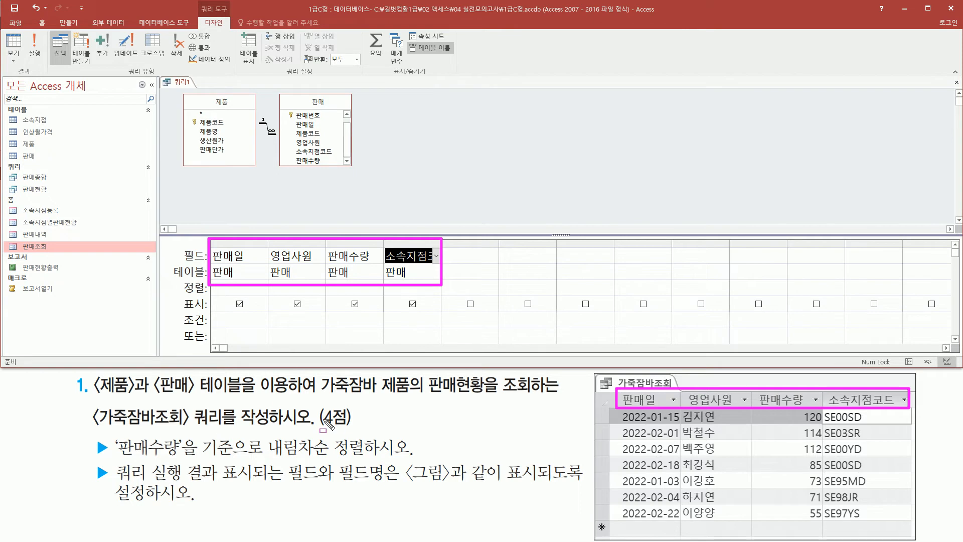
drag(317, 395, 416, 395)
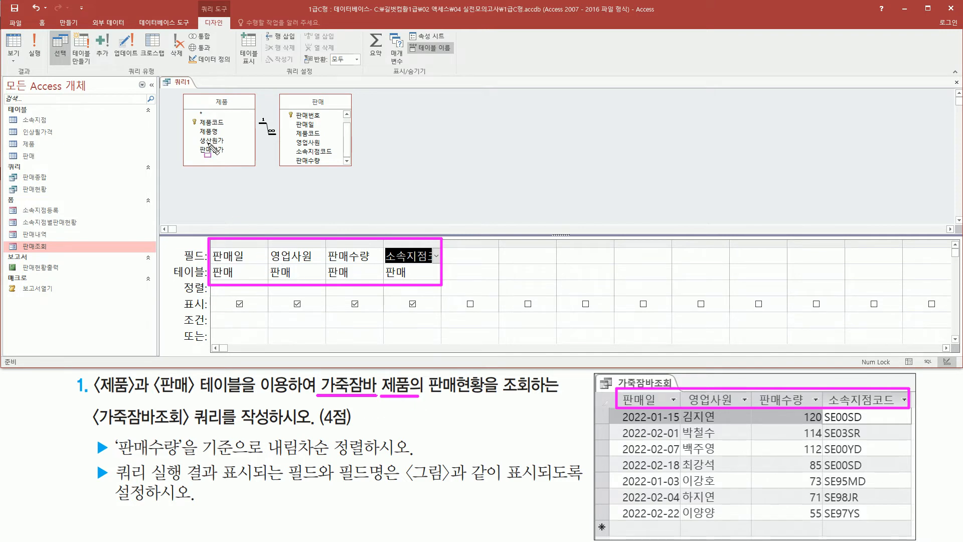
drag(194, 124, 230, 138)
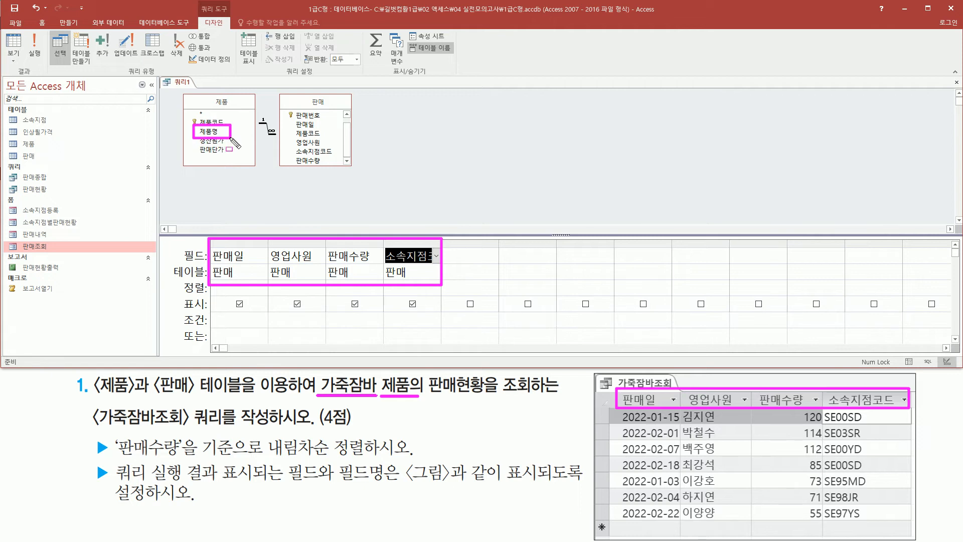
key(Escape)
click(213, 132)
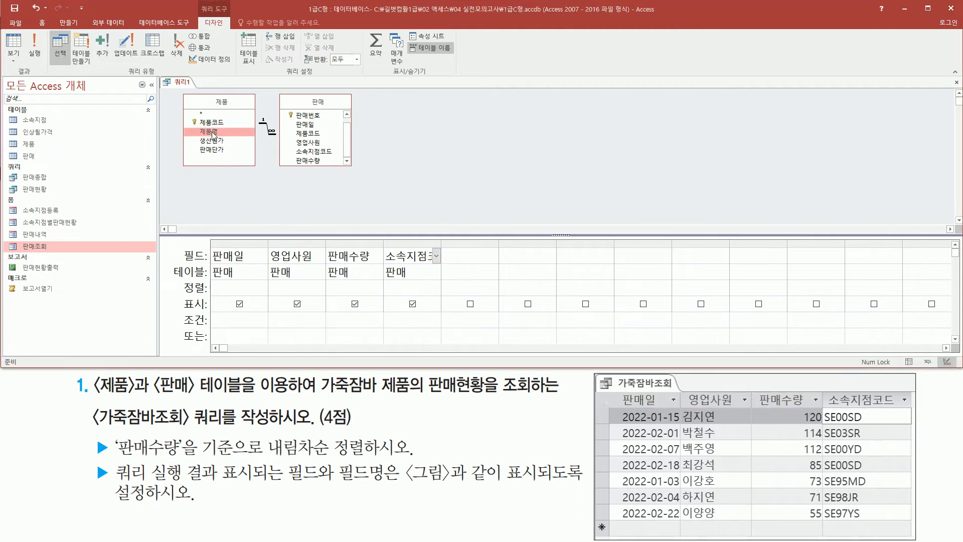
double_click(212, 132)
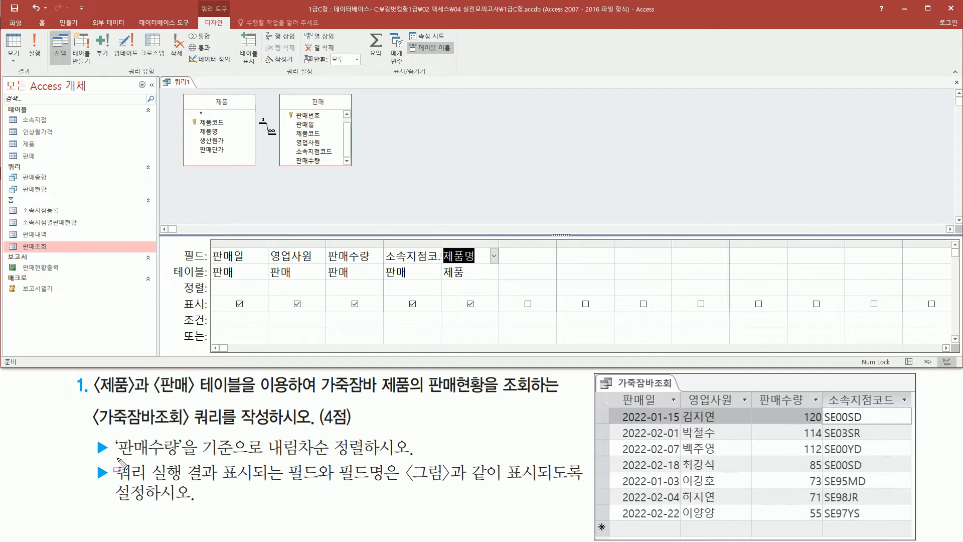
Sort the query by the 판매수량 field in descending order (내림차순)
drag(111, 457, 185, 458)
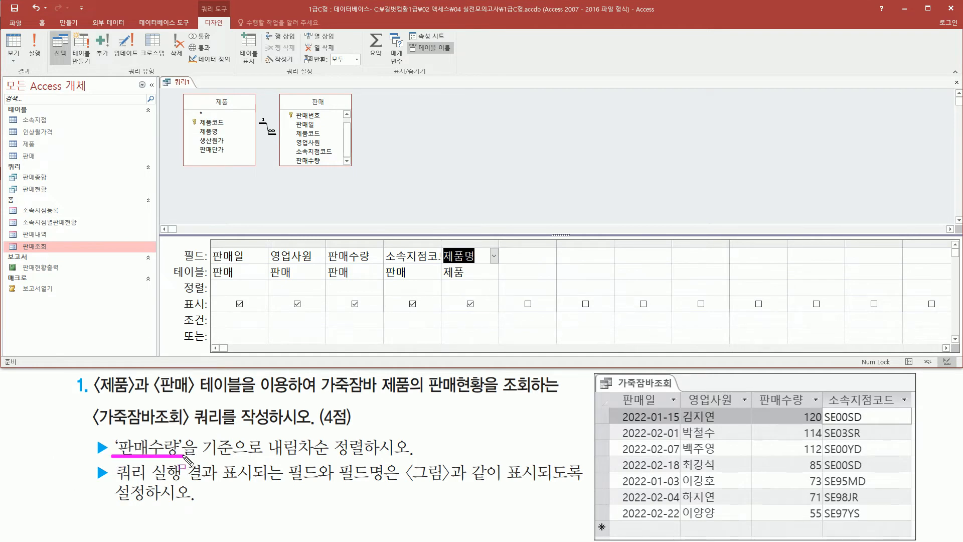
mouse_move(253, 460)
mouse_down()
mouse_move(333, 434)
mouse_move(375, 435)
mouse_up()
mouse_move(324, 244)
mouse_down()
mouse_move(335, 276)
mouse_move(384, 305)
mouse_up()
drag(173, 279, 211, 298)
click(351, 287)
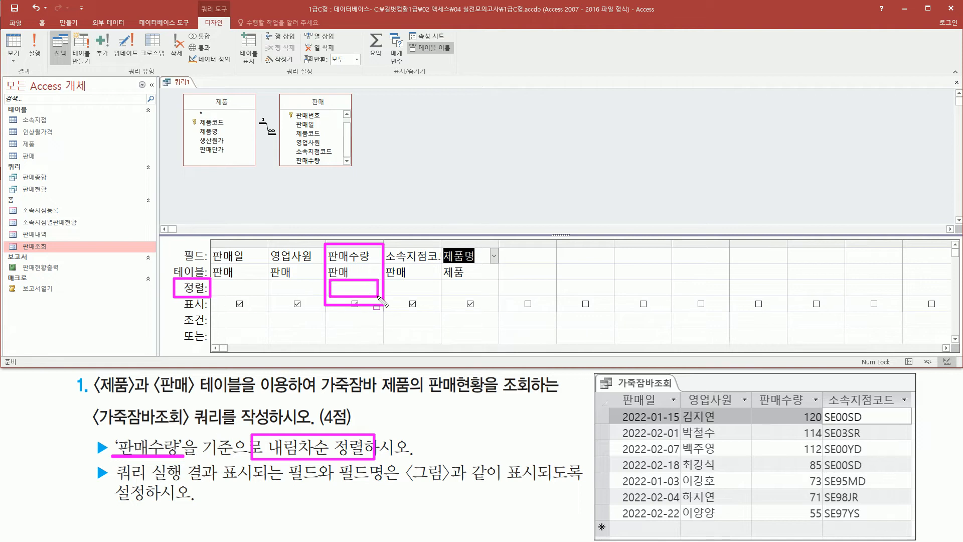
click(379, 287)
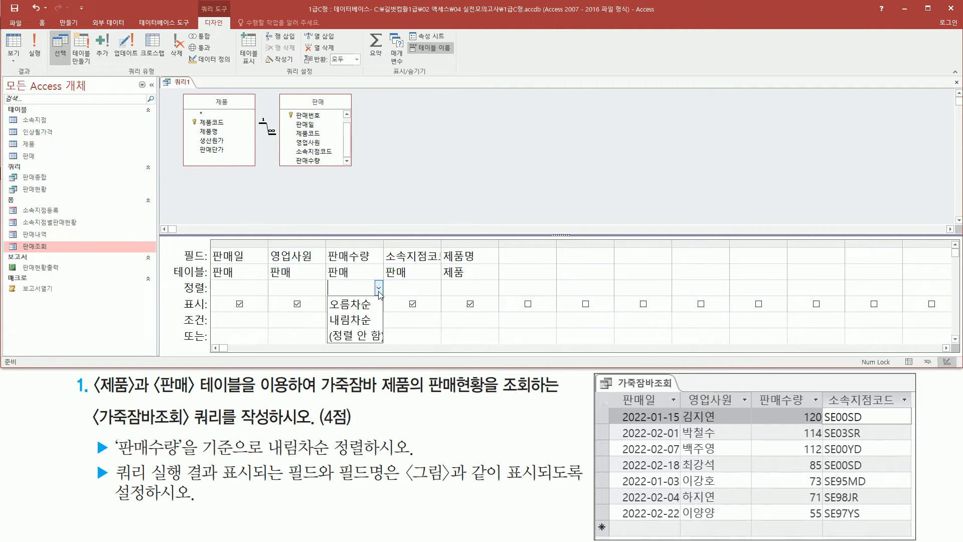
click(358, 320)
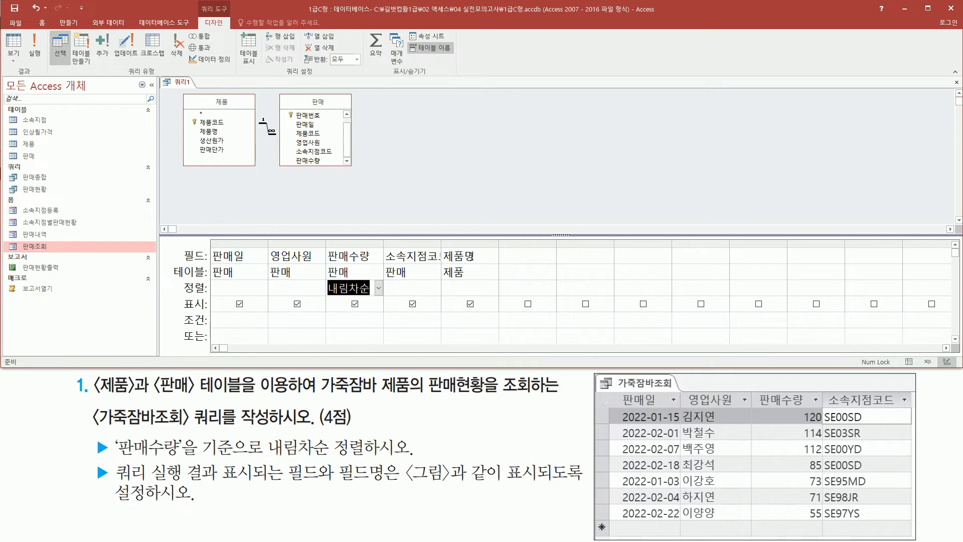
Enter "가죽잠바" as the criterion for the 제품명 field
drag(442, 246, 483, 267)
drag(322, 392, 375, 392)
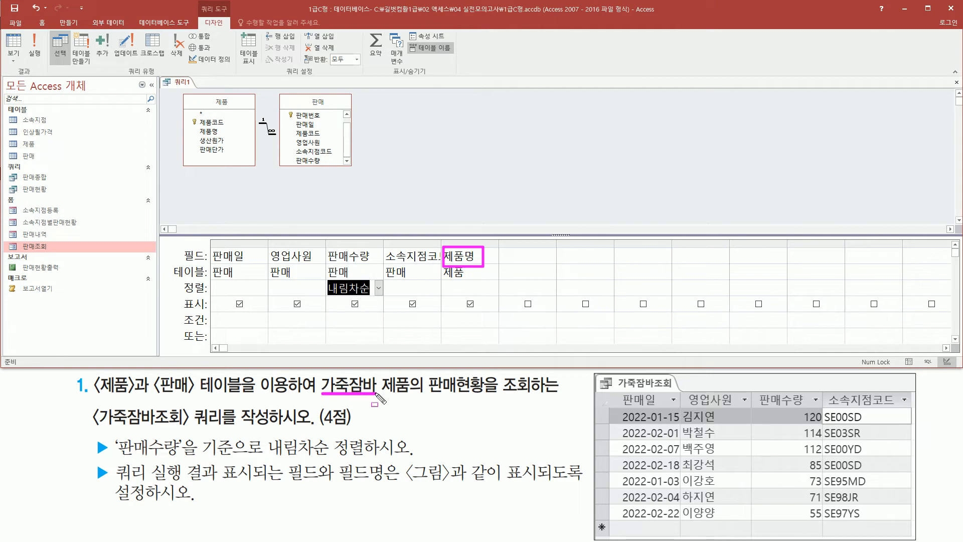
drag(177, 312, 216, 332)
mouse_move(443, 310)
mouse_down()
mouse_move(459, 325)
mouse_move(496, 329)
mouse_up()
key(Escape)
click(470, 320)
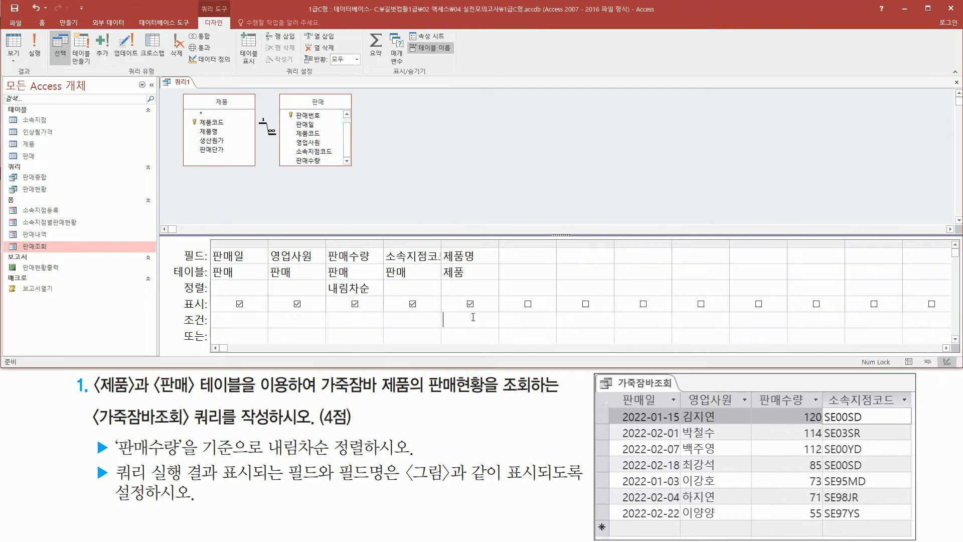
text("ㄱ)
text(죽잠바)
Run the query and compare its fields and field names with the required result
click(252, 191)
click(38, 55)
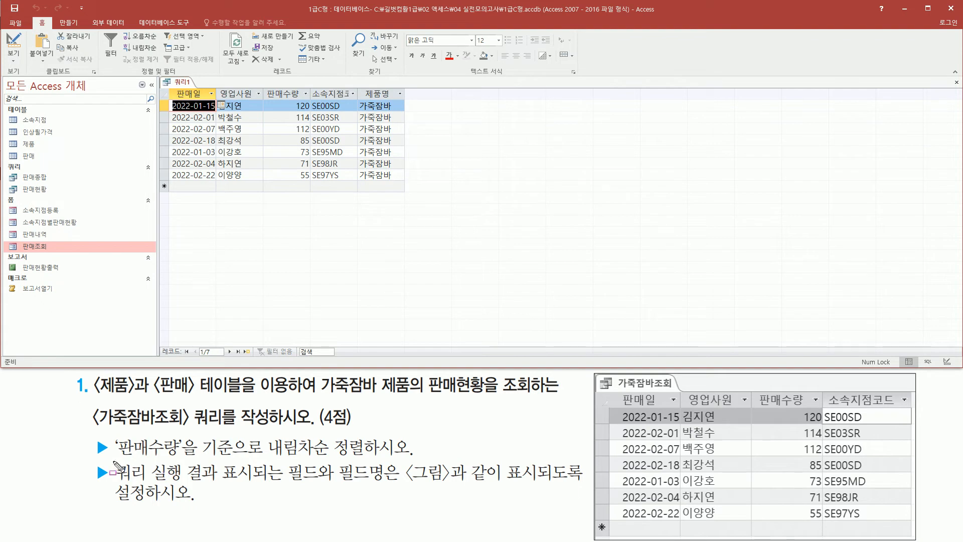
drag(112, 459, 203, 483)
drag(225, 483, 545, 483)
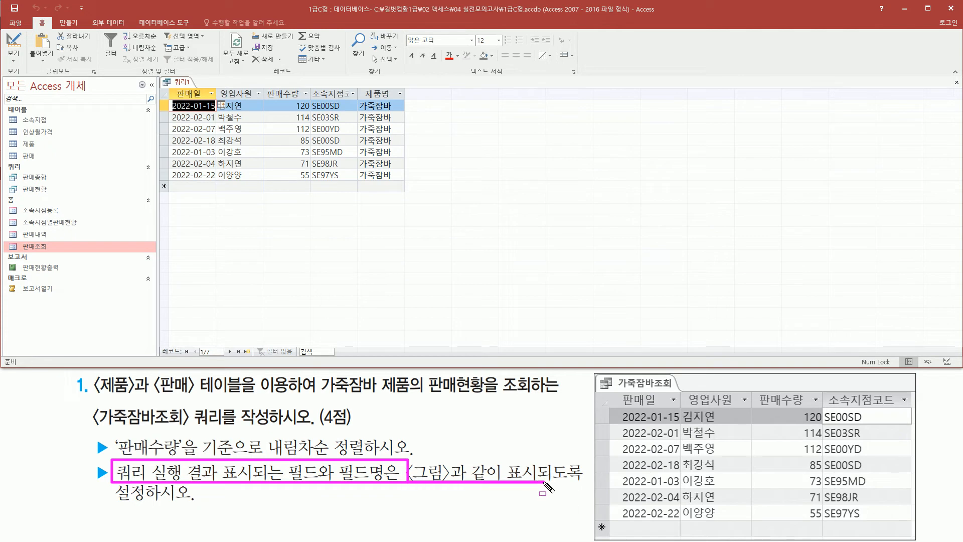
Compare the result's field names with the required figure and widen the 소속지점코드 column to fit its heading
key(Escape)
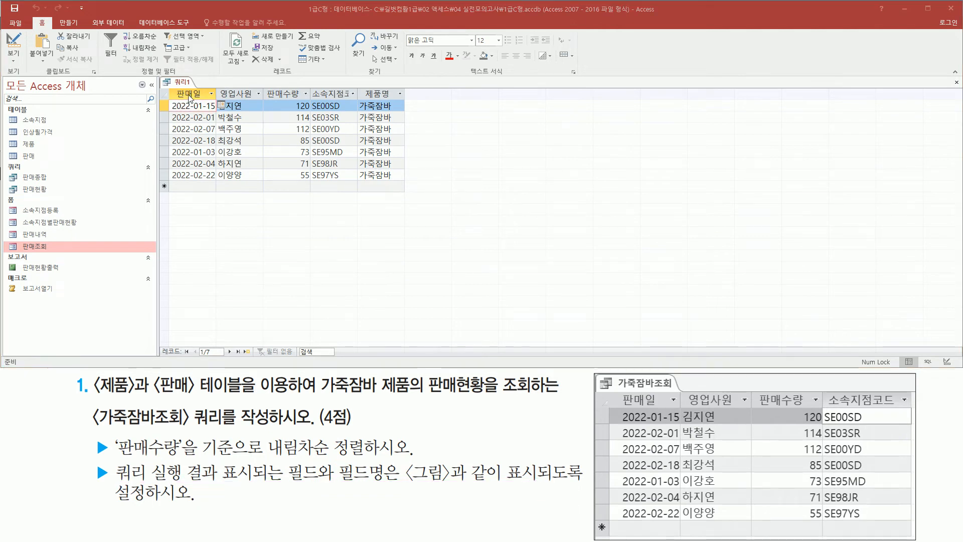
click(182, 106)
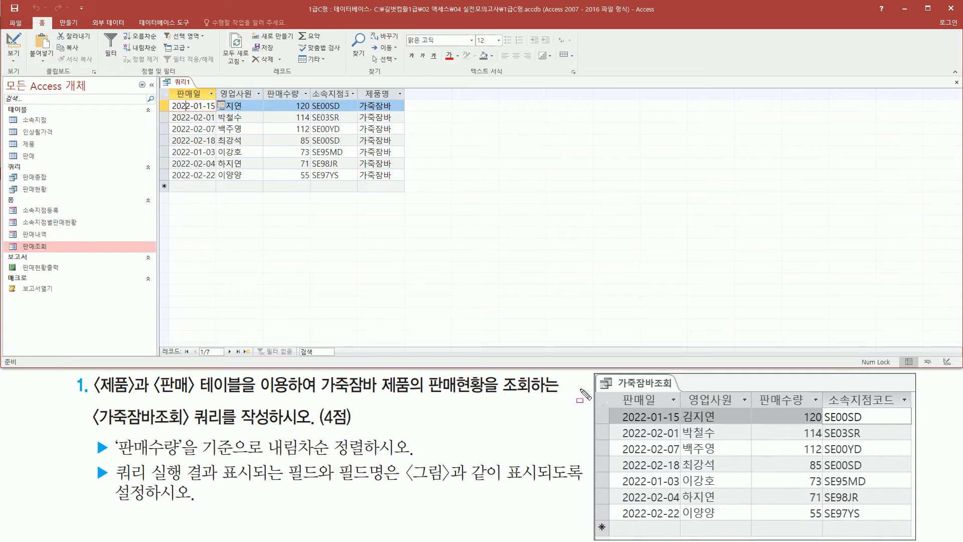
mouse_move(174, 90)
mouse_down()
mouse_move(221, 102)
mouse_move(364, 104)
mouse_up()
mouse_move(622, 409)
mouse_down()
mouse_move(911, 401)
mouse_move(916, 389)
mouse_up()
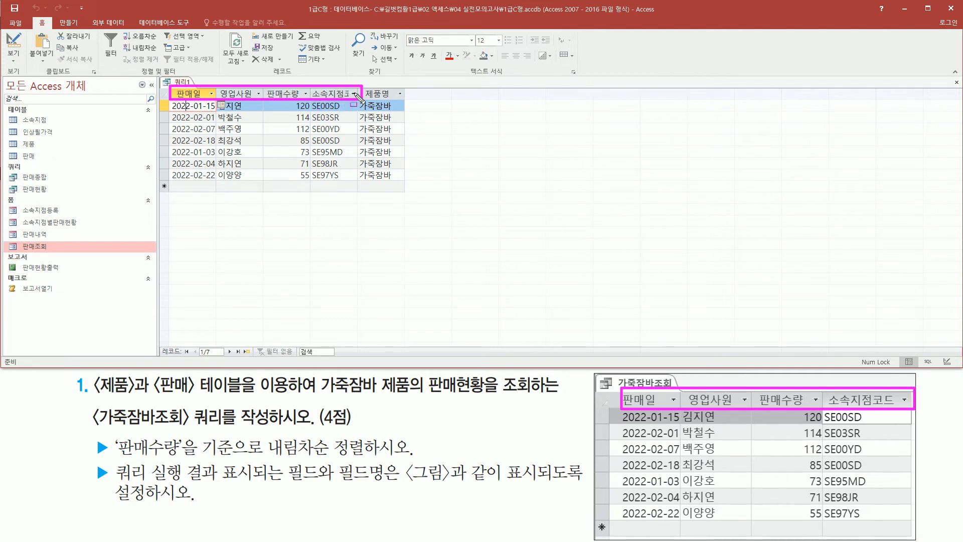
key(Escape)
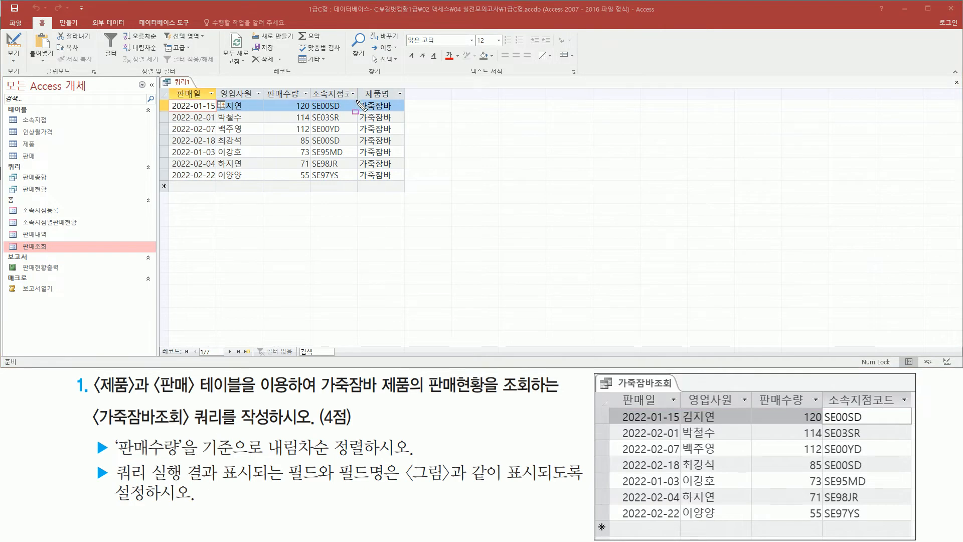
drag(357, 82, 358, 101)
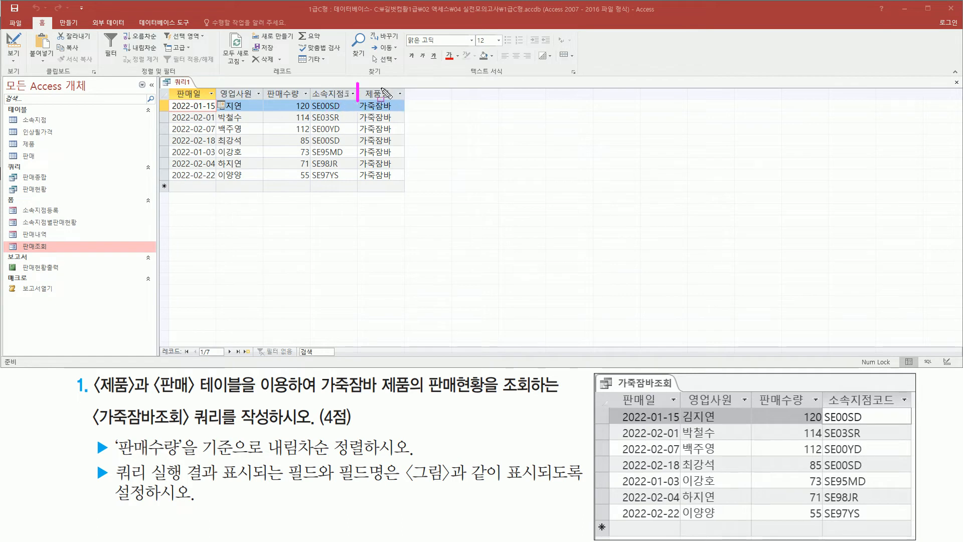
key(Escape)
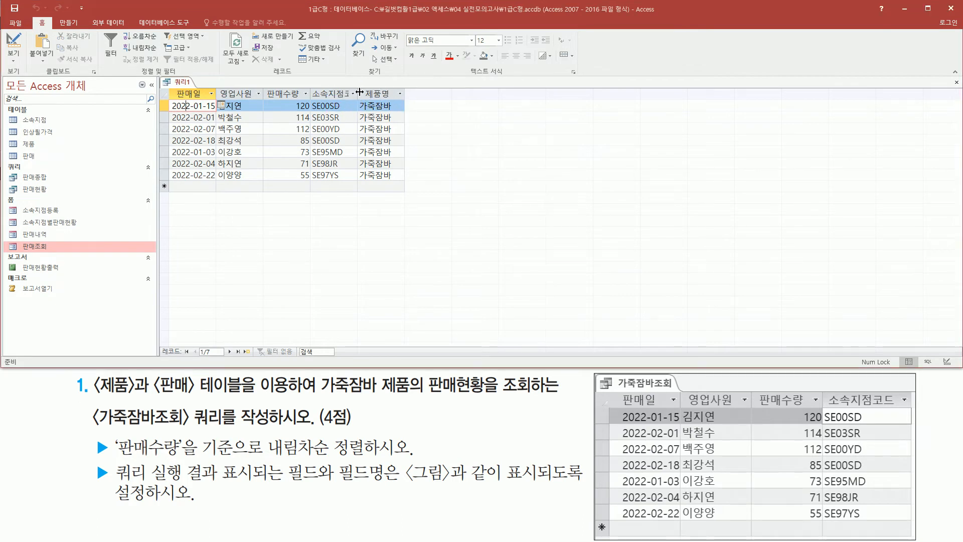
double_click(359, 92)
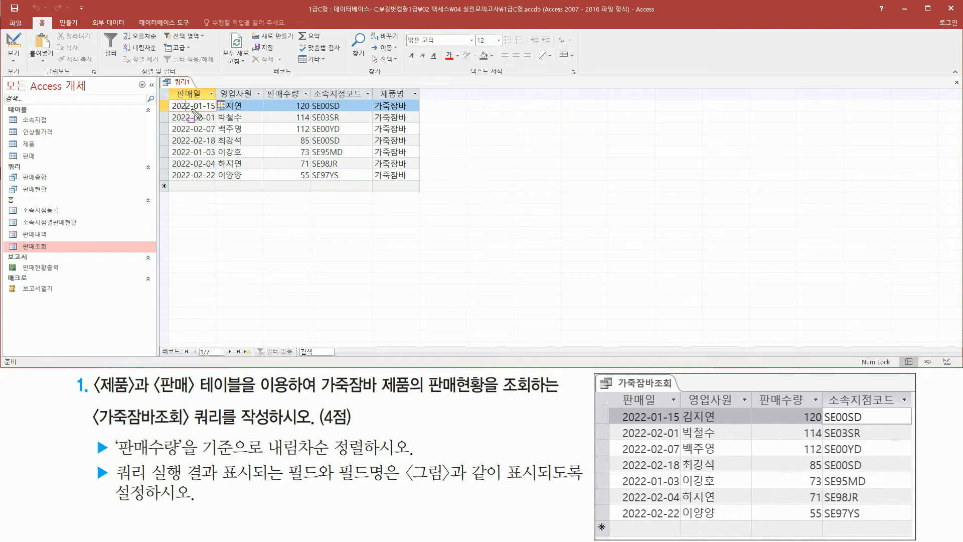
Compare the 판매일, 영업사원, 판매수량 and 소속지점코드 values with the required figure and check for any extra column
mouse_move(171, 100)
mouse_down()
mouse_move(217, 112)
mouse_move(220, 184)
mouse_up()
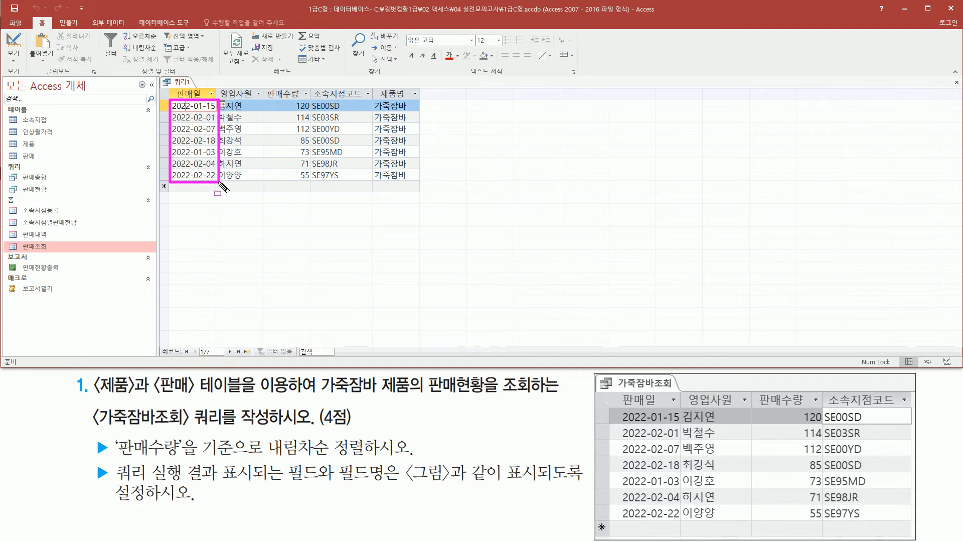
mouse_move(616, 405)
mouse_down()
mouse_move(644, 504)
mouse_move(675, 528)
mouse_up()
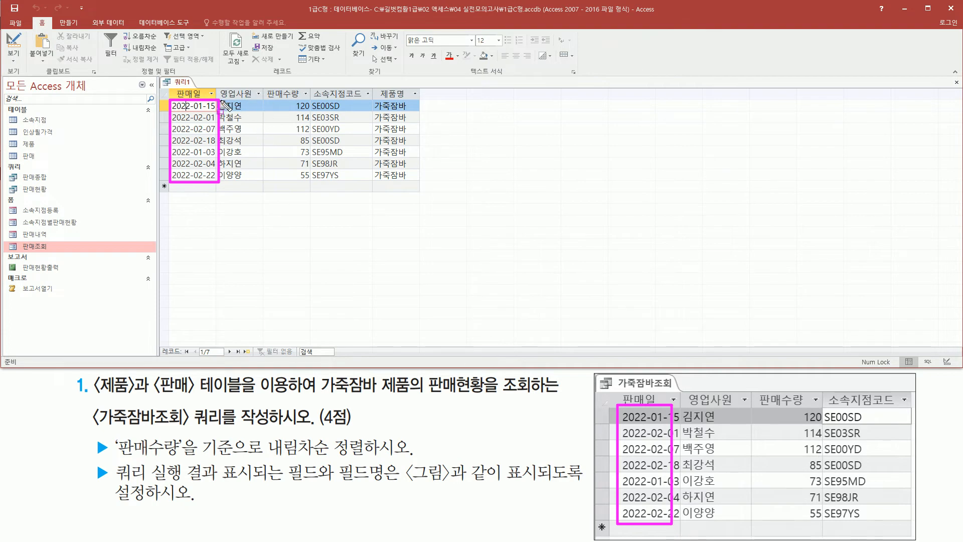
mouse_move(219, 99)
mouse_down()
mouse_move(226, 112)
mouse_move(247, 112)
mouse_move(253, 181)
mouse_up()
mouse_move(681, 407)
mouse_down()
mouse_move(705, 516)
mouse_move(723, 523)
mouse_up()
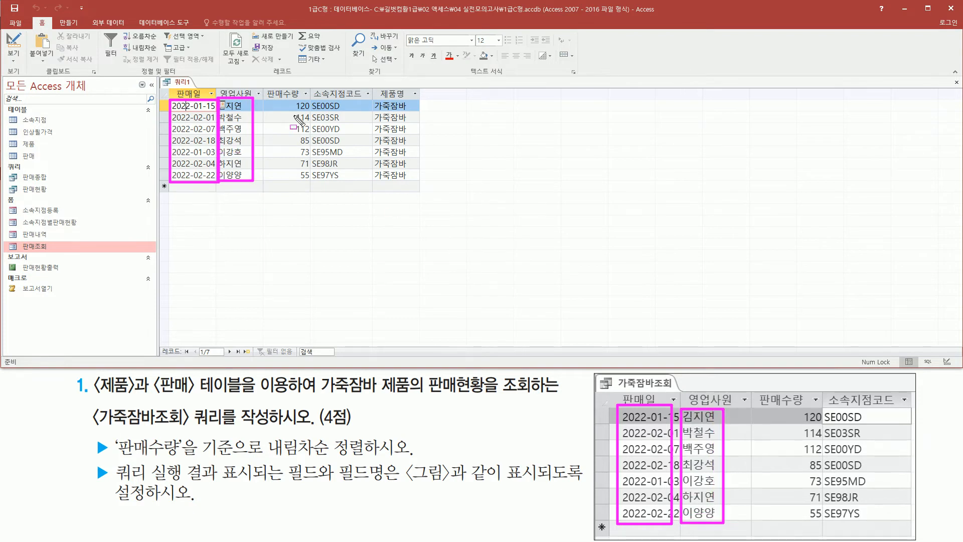
mouse_move(289, 97)
mouse_down()
mouse_move(315, 124)
mouse_move(312, 179)
mouse_up()
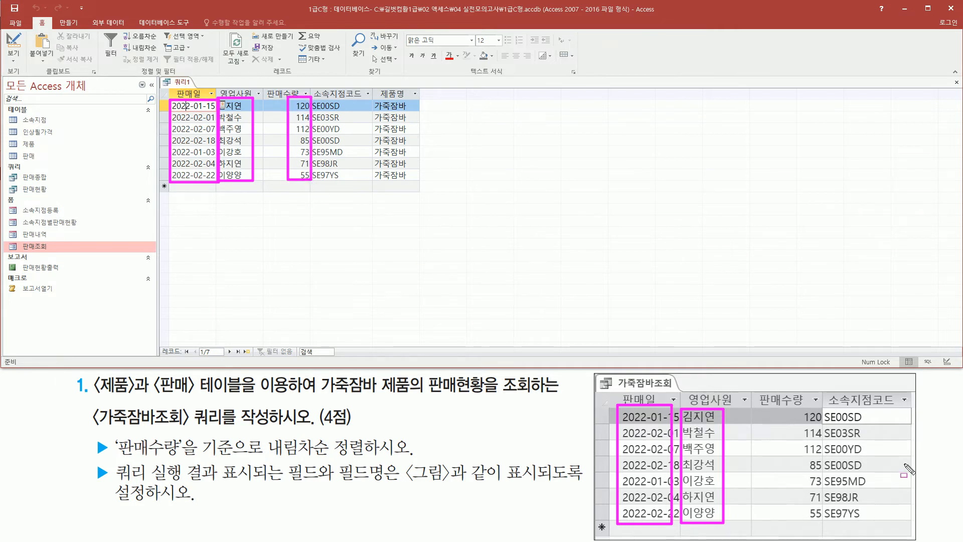
drag(800, 406, 822, 524)
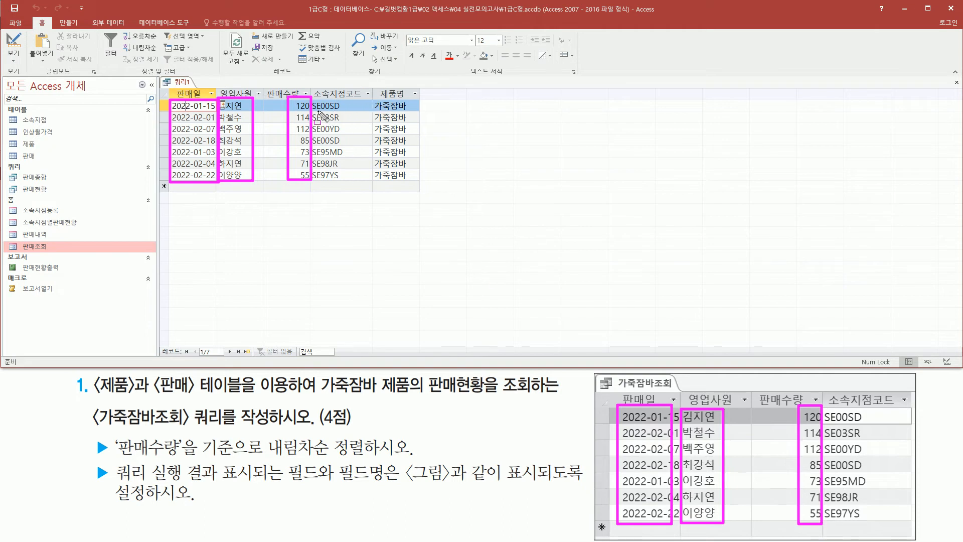
drag(314, 110, 339, 111)
drag(824, 423, 863, 424)
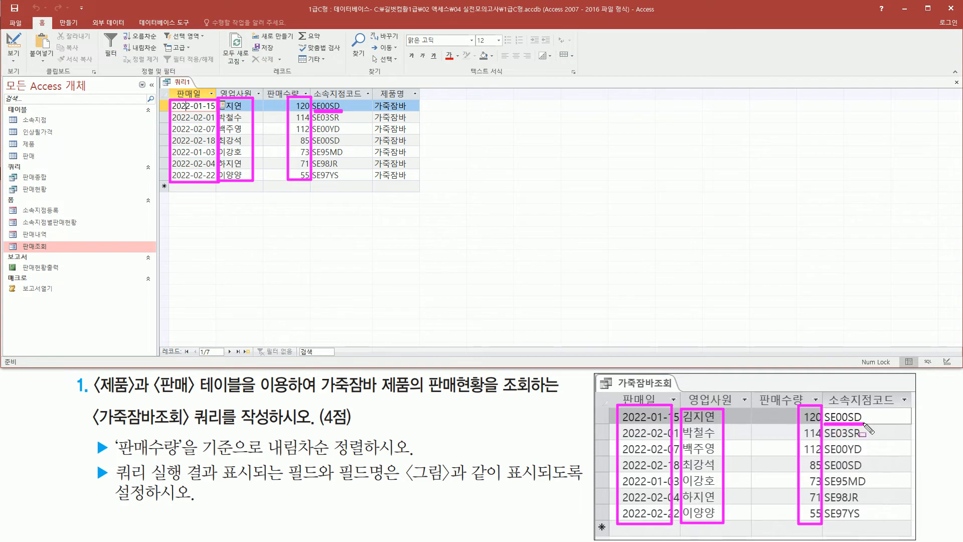
drag(313, 180, 335, 180)
drag(824, 519, 862, 520)
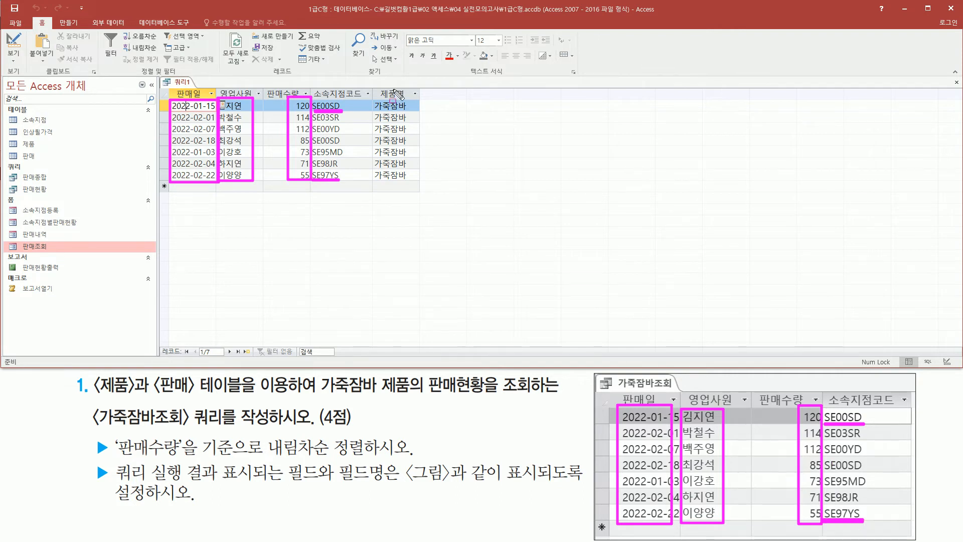
mouse_move(373, 80)
mouse_down()
mouse_move(416, 192)
mouse_move(419, 185)
mouse_up()
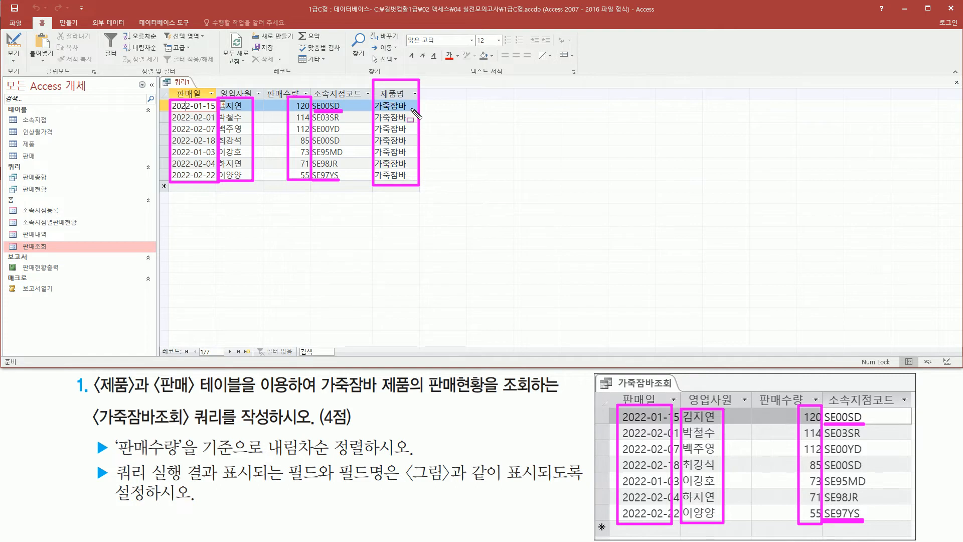
Return the query to Design view and turn off 표시 for the 제품명 field
right_click(182, 84)
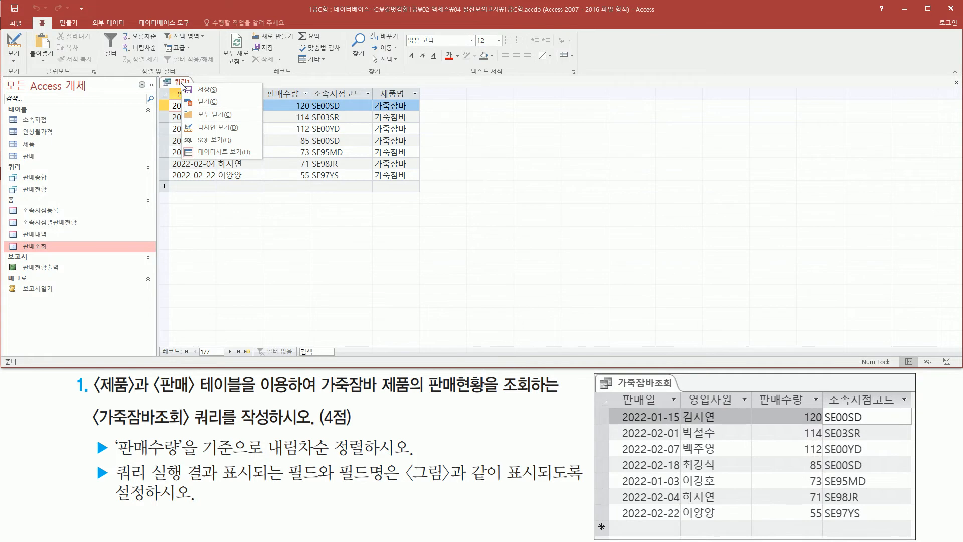
click(217, 128)
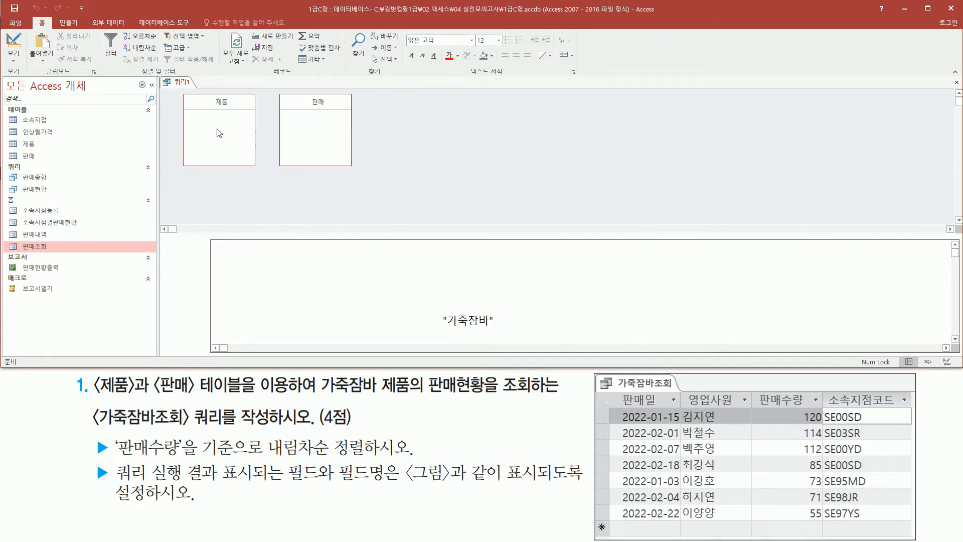
mouse_move(443, 241)
mouse_down()
mouse_move(449, 295)
mouse_move(504, 335)
mouse_up()
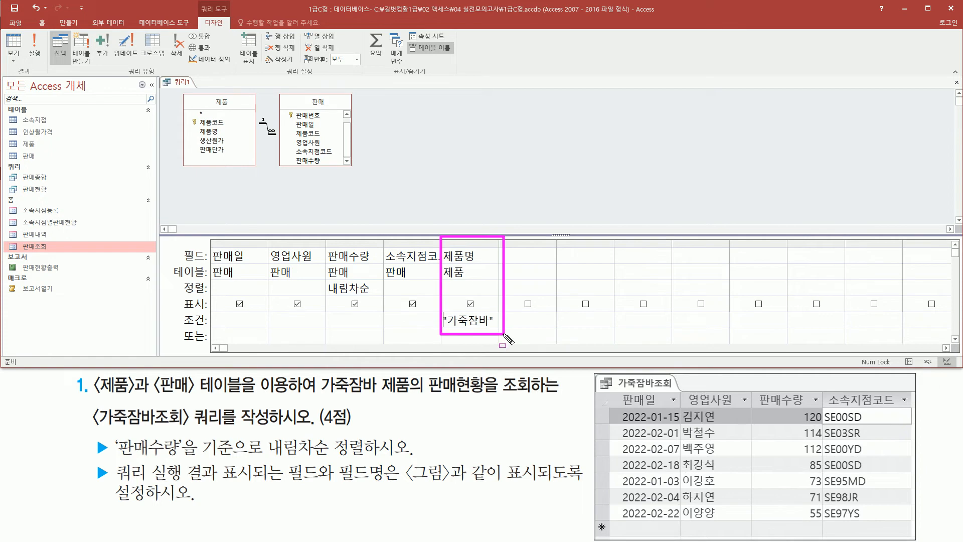
drag(461, 294, 483, 311)
drag(169, 310, 214, 310)
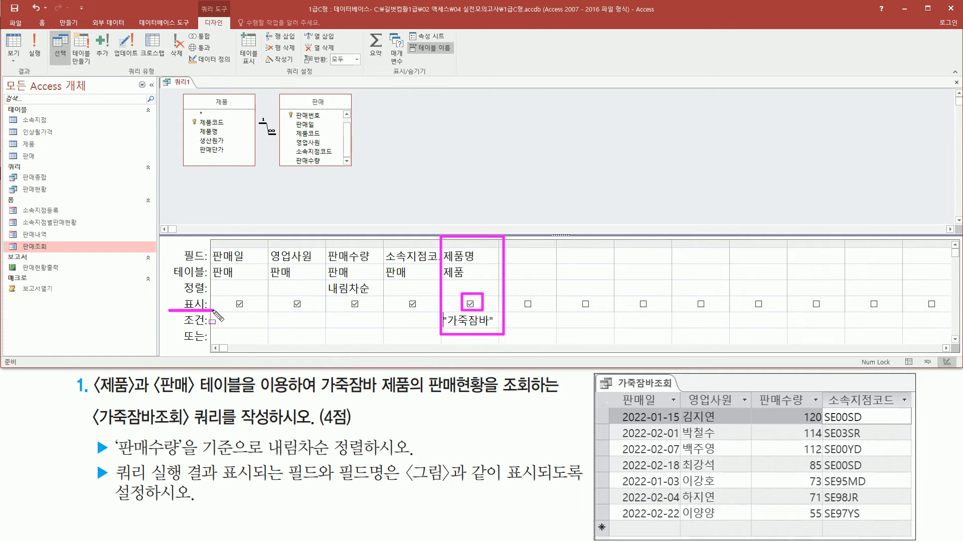
key(Escape)
click(472, 303)
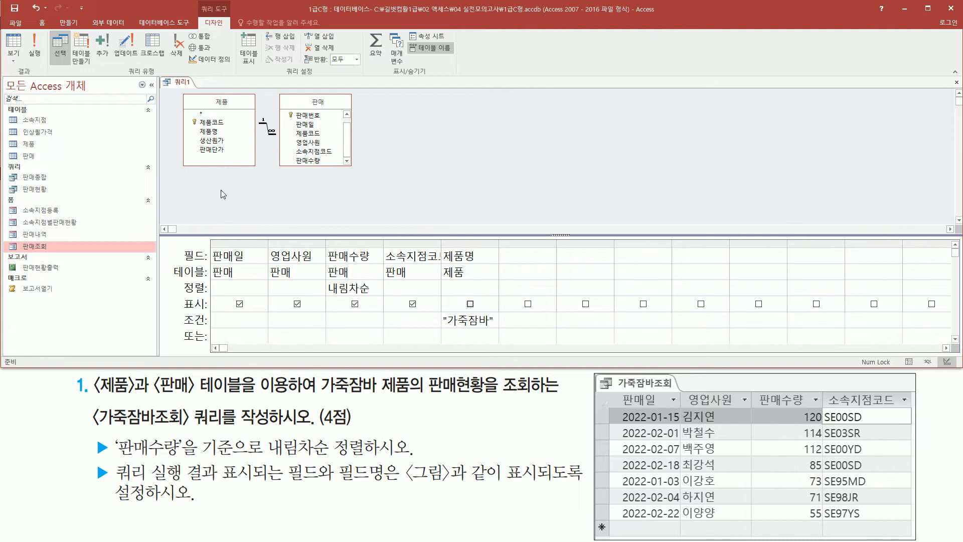
Run the query again and compare its displayed columns and records with the required figure
click(35, 48)
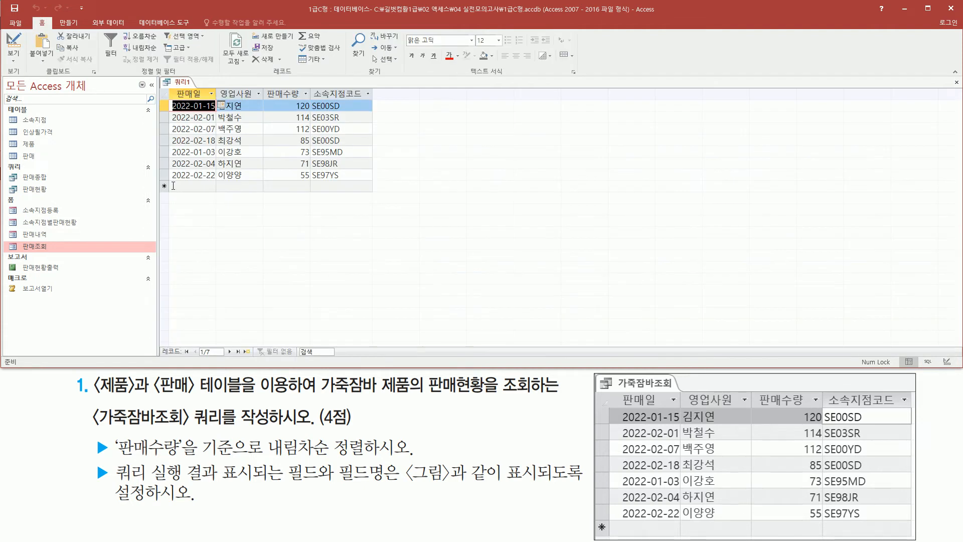
mouse_move(171, 92)
mouse_down()
mouse_move(254, 172)
mouse_move(386, 181)
mouse_up()
mouse_move(607, 391)
mouse_down()
mouse_move(621, 429)
mouse_move(916, 522)
mouse_up()
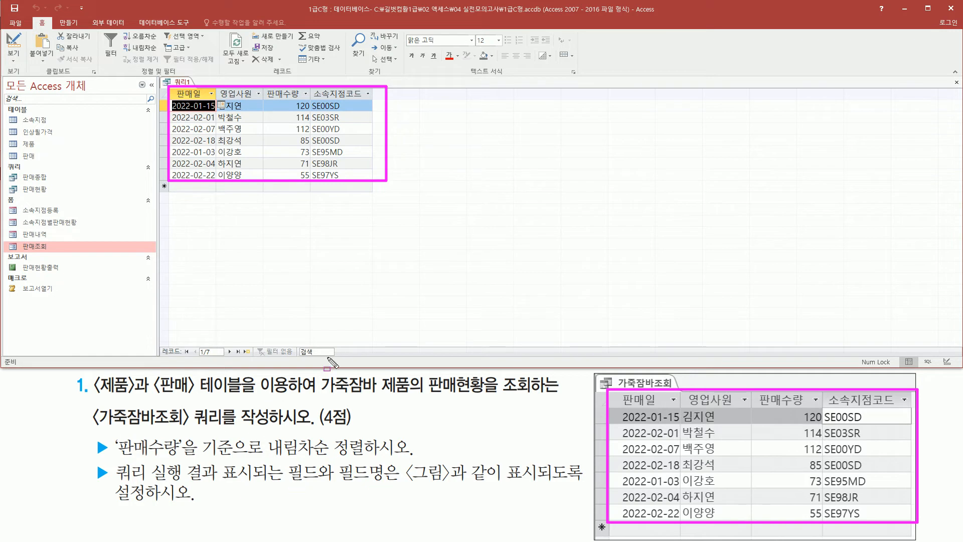
key(Escape)
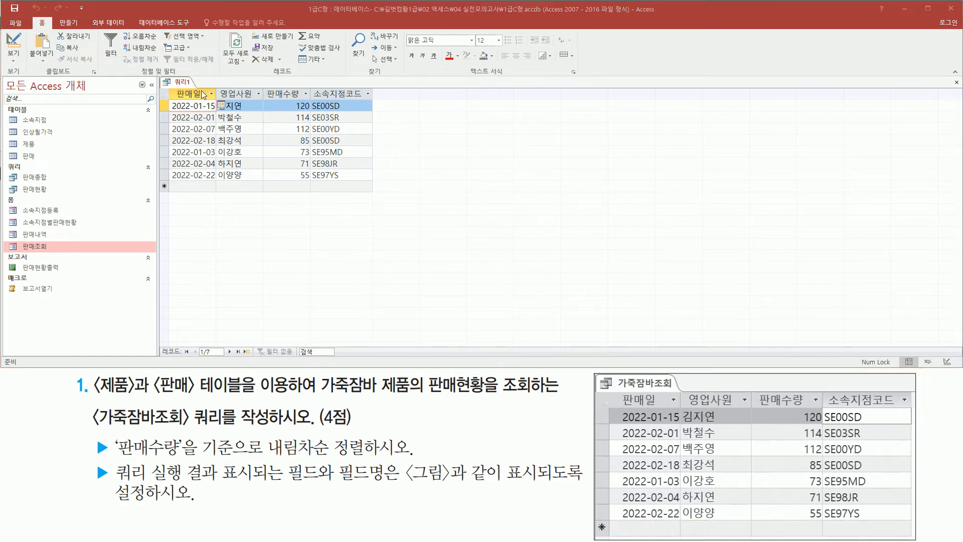
Close the query and save it under the name 가죽잠바조회
right_click(185, 84)
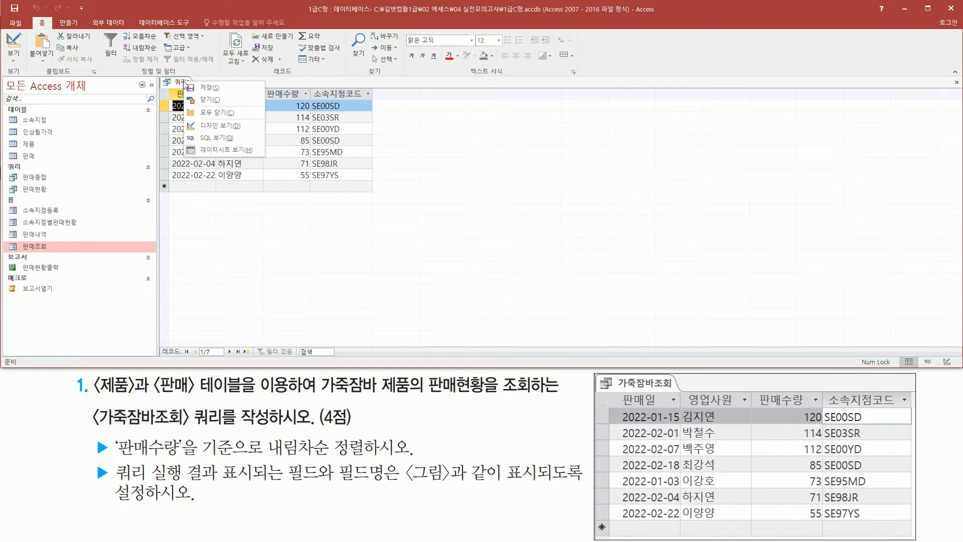
click(207, 100)
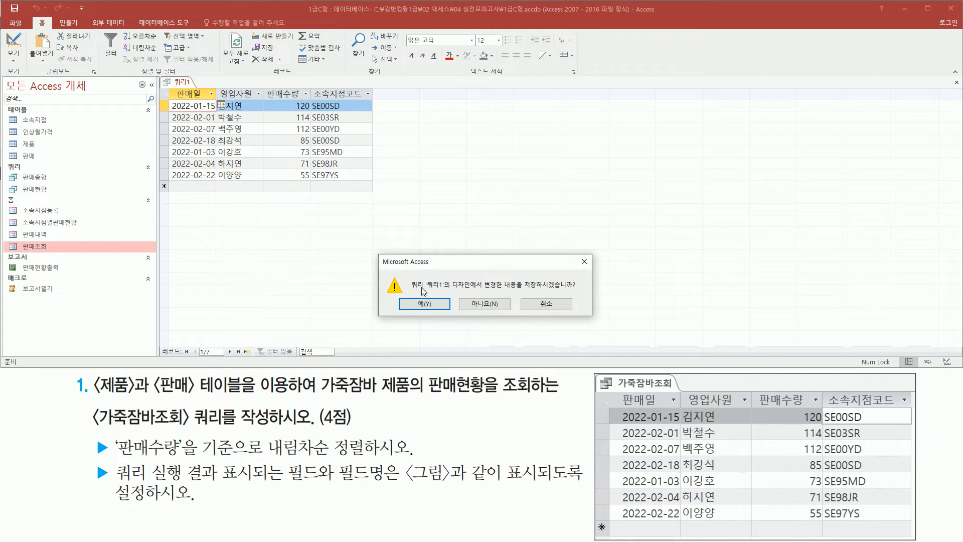
click(432, 304)
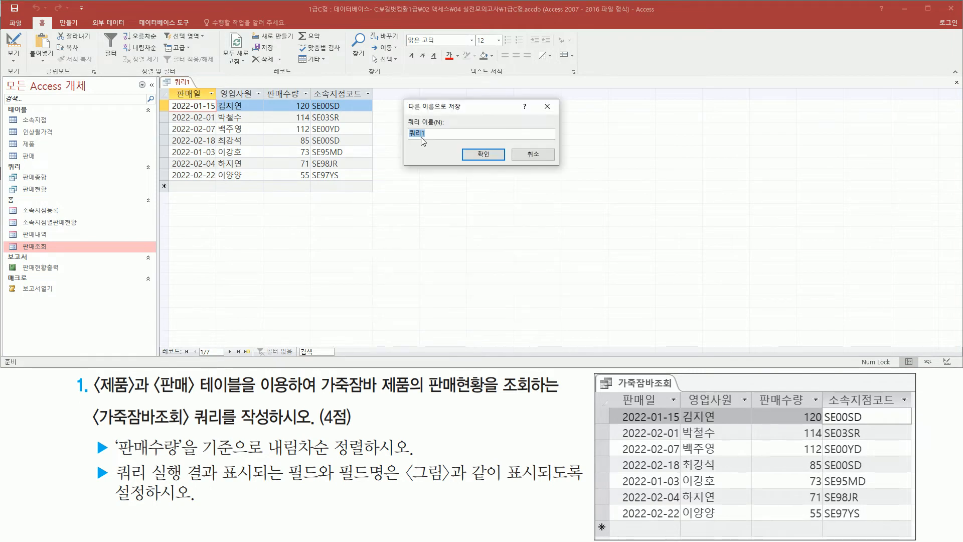
mouse_move(404, 111)
mouse_down()
mouse_move(404, 139)
mouse_move(454, 144)
mouse_up()
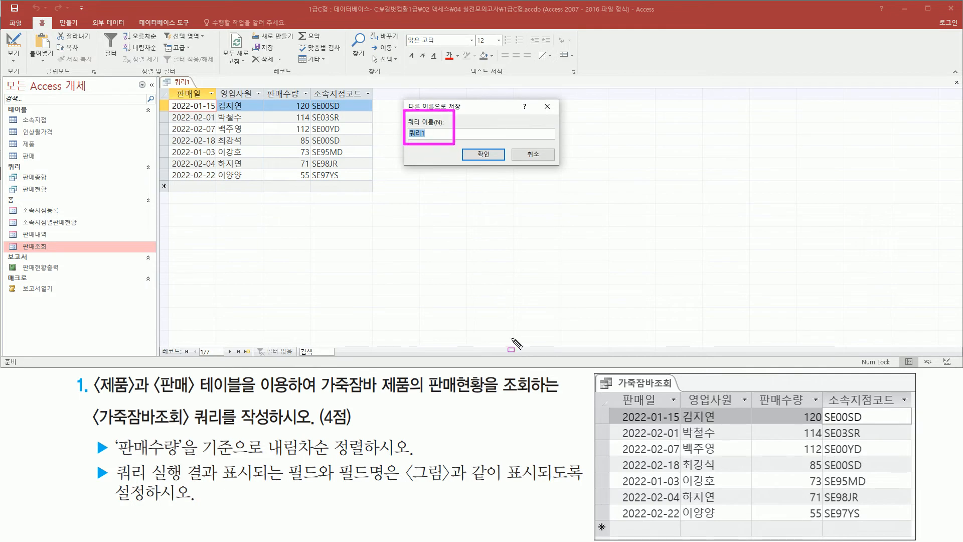
drag(94, 426, 230, 426)
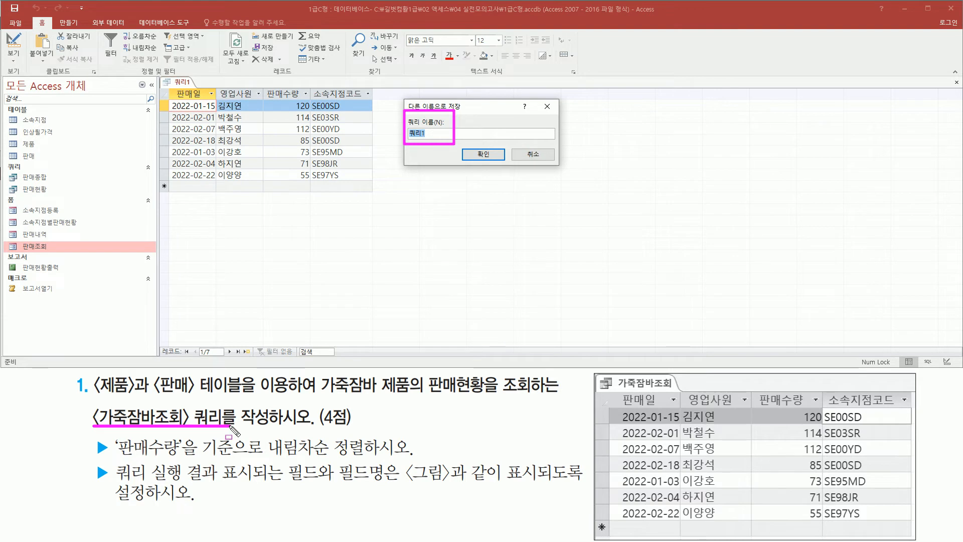
key(Escape)
click(466, 110)
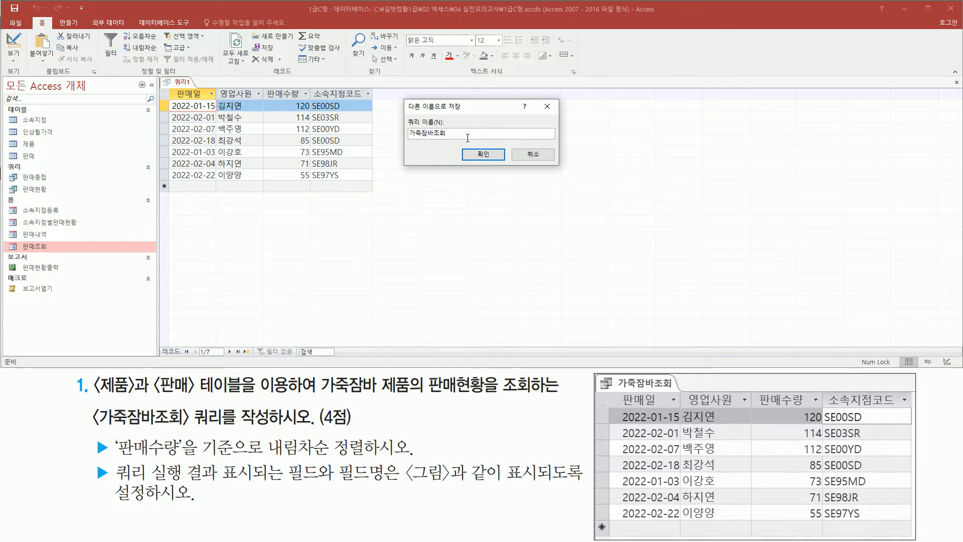
drag(461, 147, 509, 163)
key(Escape)
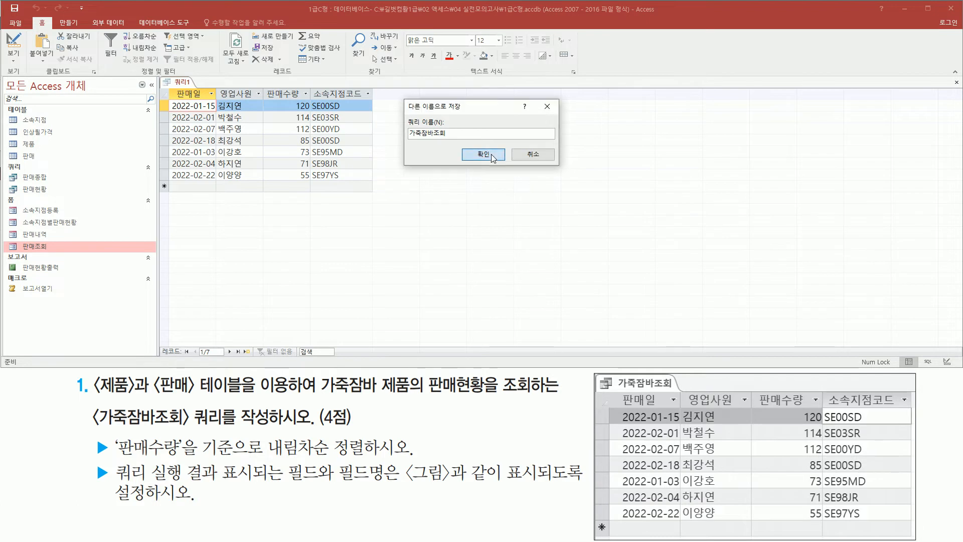
click(483, 154)
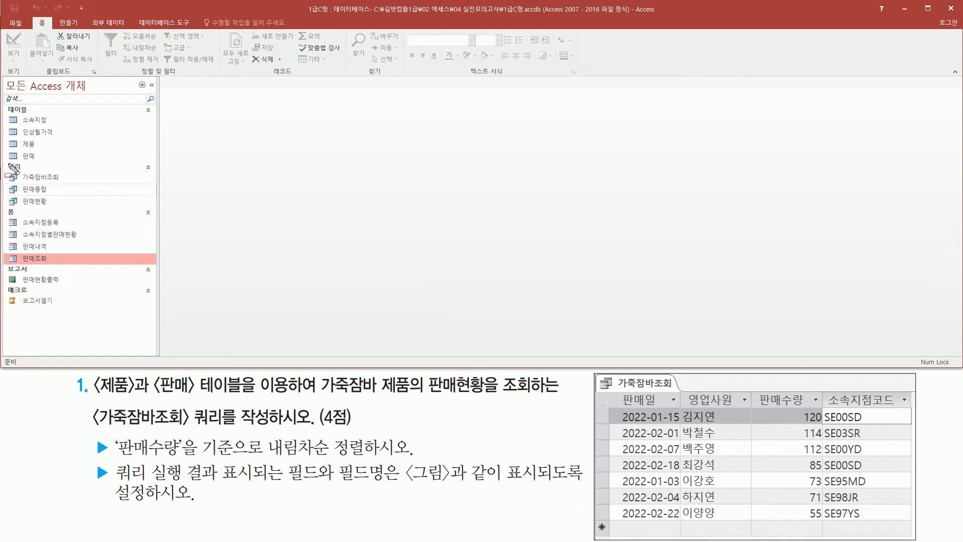
drag(9, 170, 72, 184)
key(Escape)
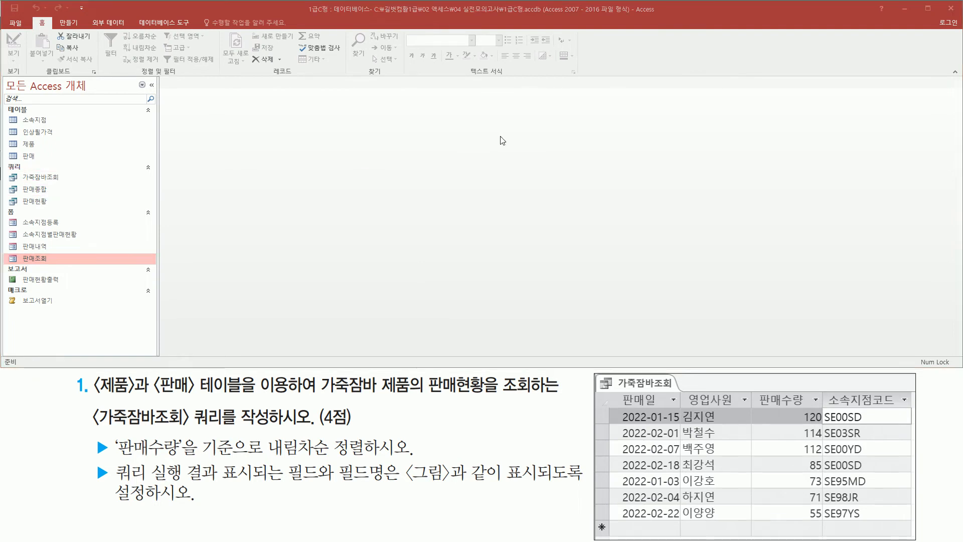
click(496, 138)
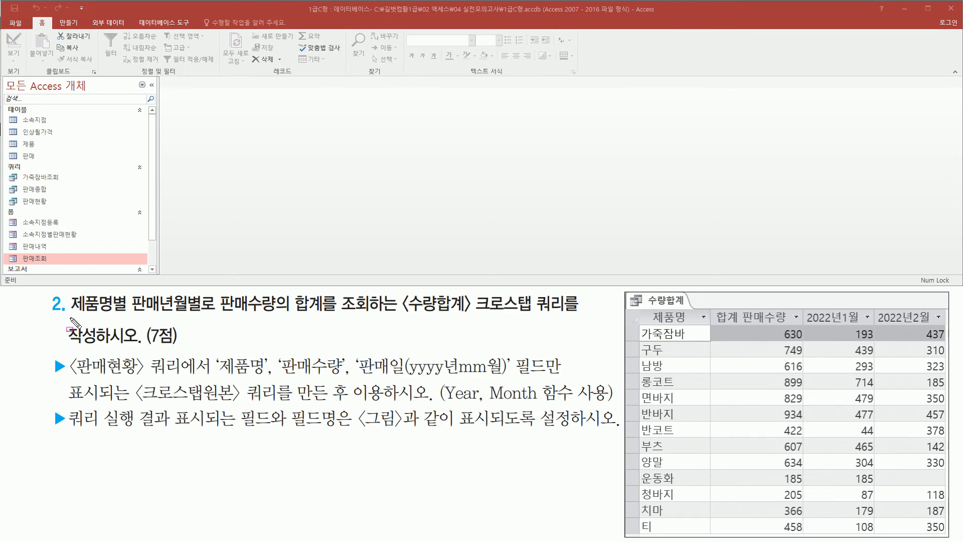
Read the task text for the 수량합계 crosstab query, including the 판매현황 source fields, the 크로스탭원본 query and the Year and Month functions
mouse_move(66, 316)
mouse_down()
mouse_move(211, 317)
mouse_move(321, 290)
mouse_up()
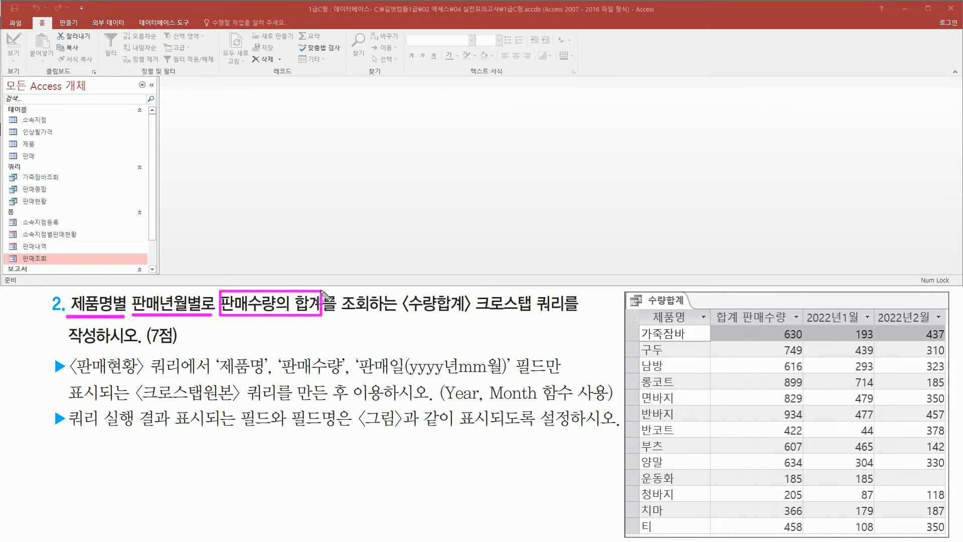
drag(399, 315, 575, 315)
drag(63, 347, 173, 348)
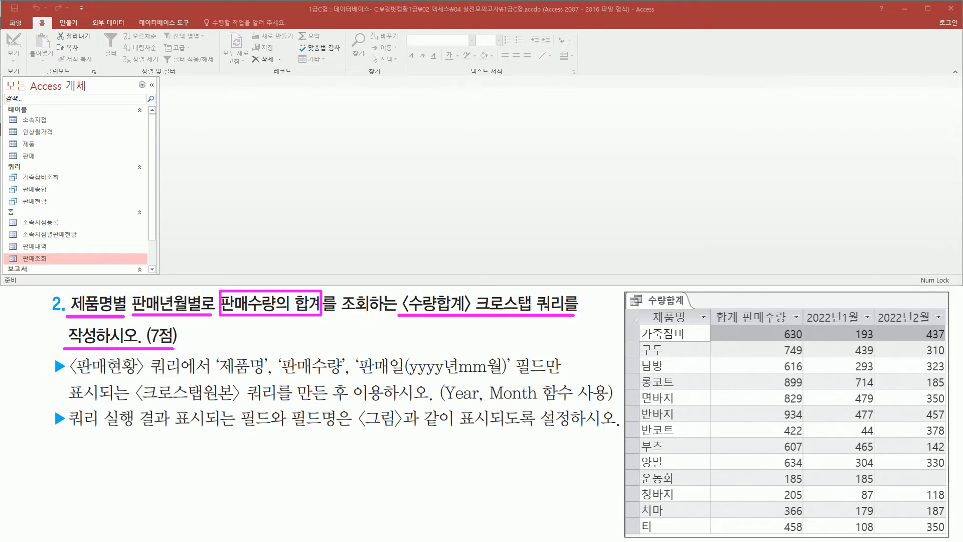
drag(64, 374, 210, 374)
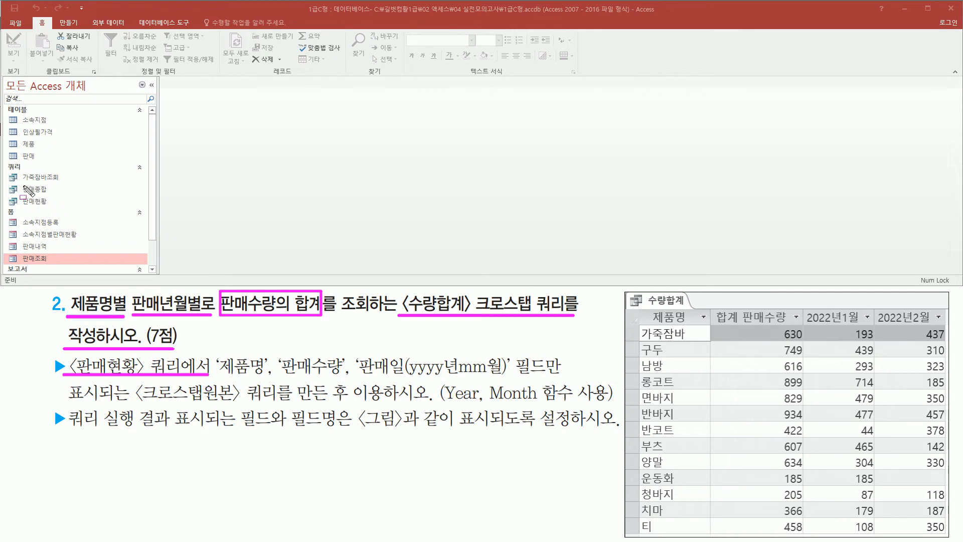
drag(8, 190, 53, 211)
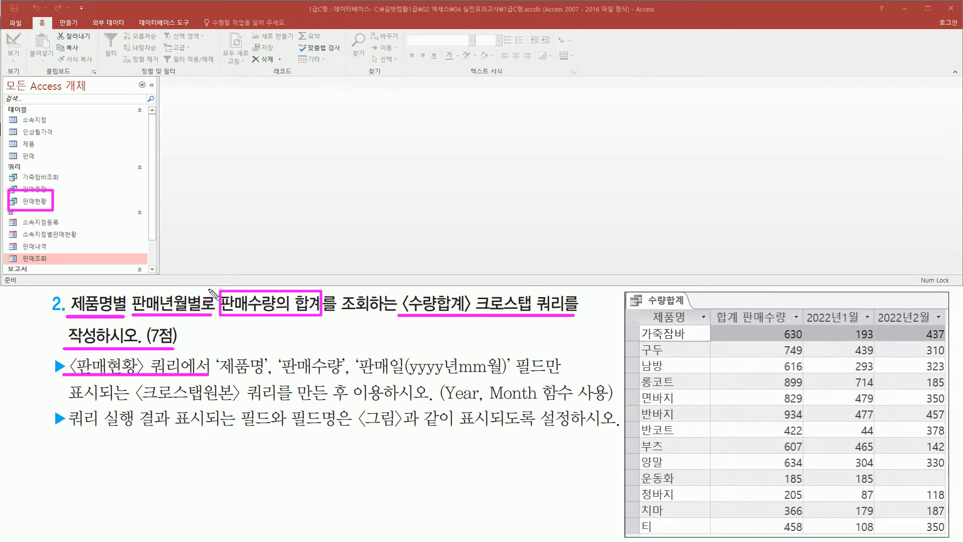
mouse_move(281, 350)
mouse_down()
mouse_move(348, 375)
mouse_move(572, 380)
mouse_up()
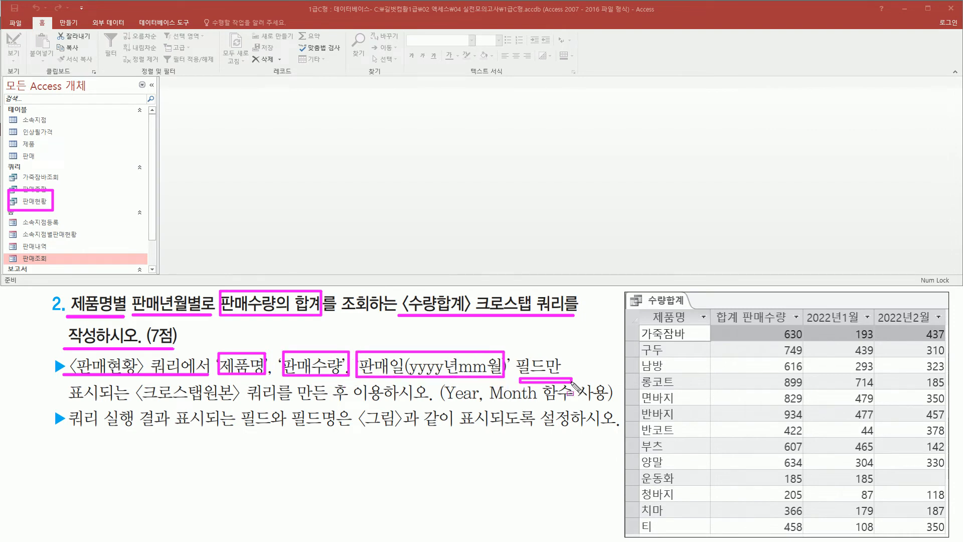
drag(136, 405, 384, 405)
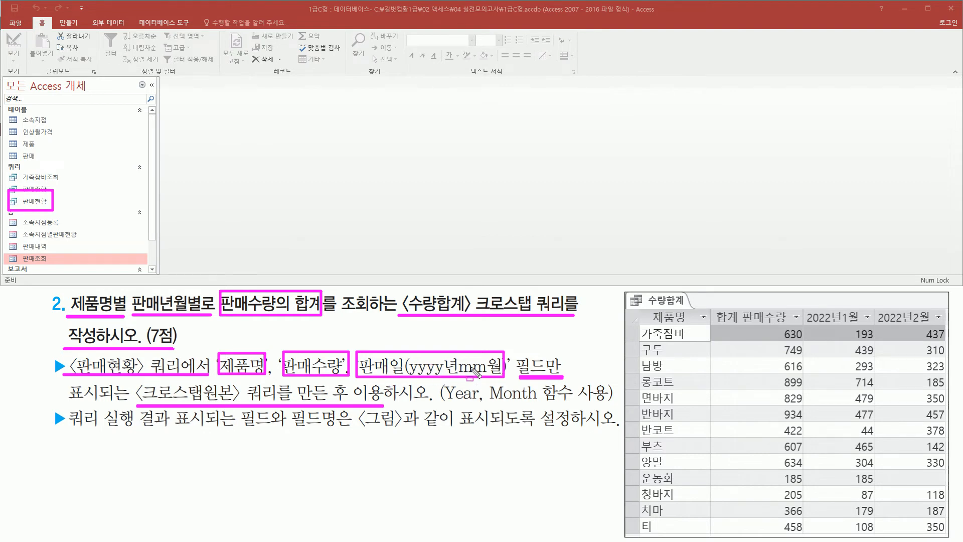
drag(446, 400, 540, 399)
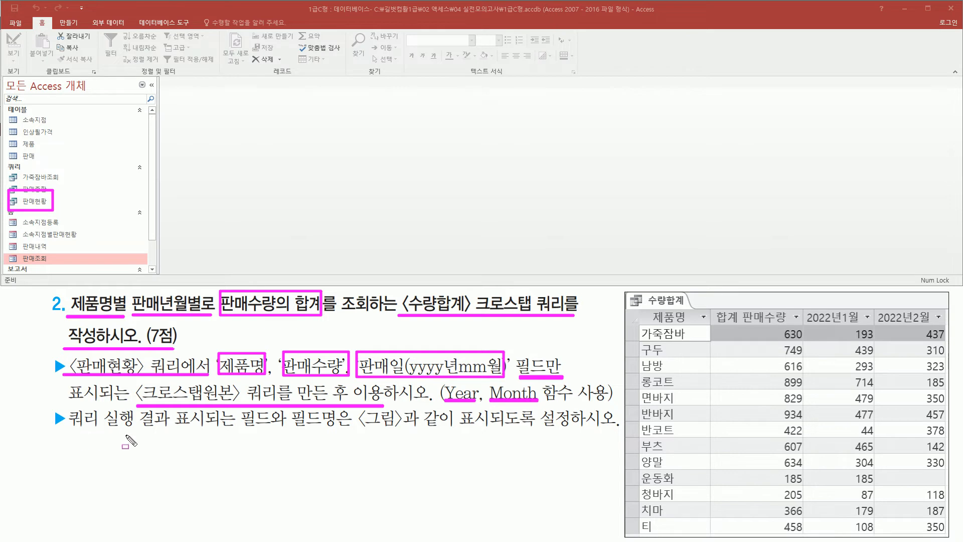
drag(232, 431, 488, 431)
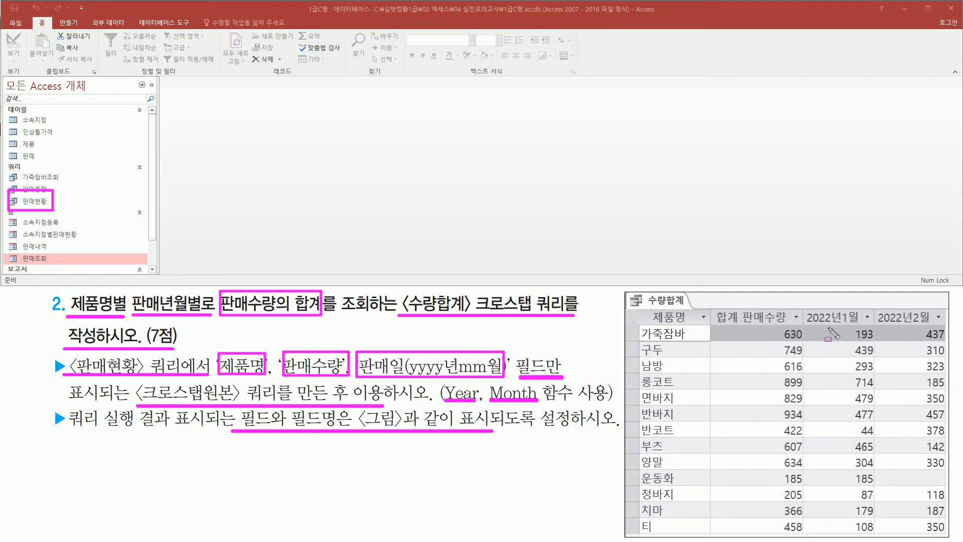
Examine the required figure's 제품명 rows, year-month column headings and the quantity values beneath them
mouse_move(808, 335)
mouse_down()
mouse_move(928, 483)
mouse_move(949, 536)
mouse_up()
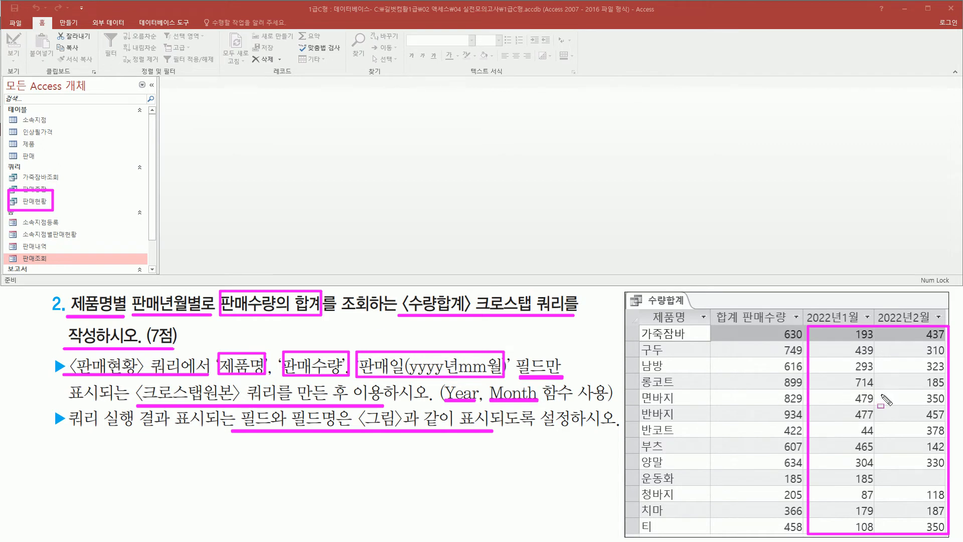
drag(641, 310, 707, 537)
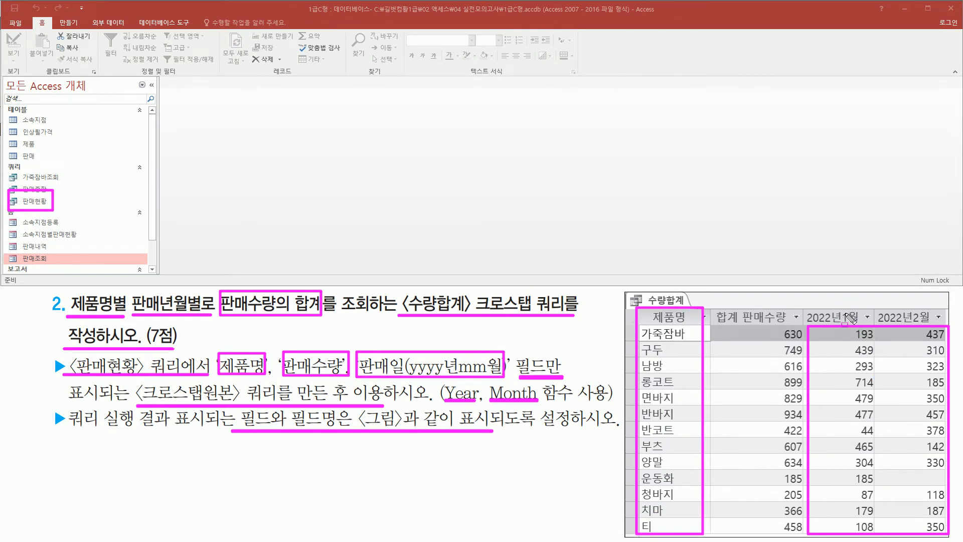
mouse_move(804, 305)
mouse_down()
mouse_move(855, 323)
mouse_move(945, 329)
mouse_up()
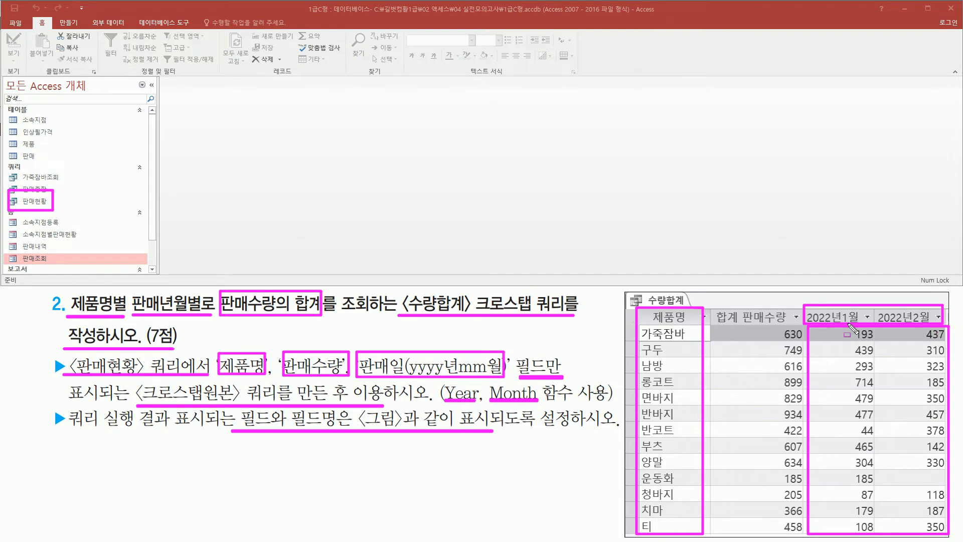
key(Escape)
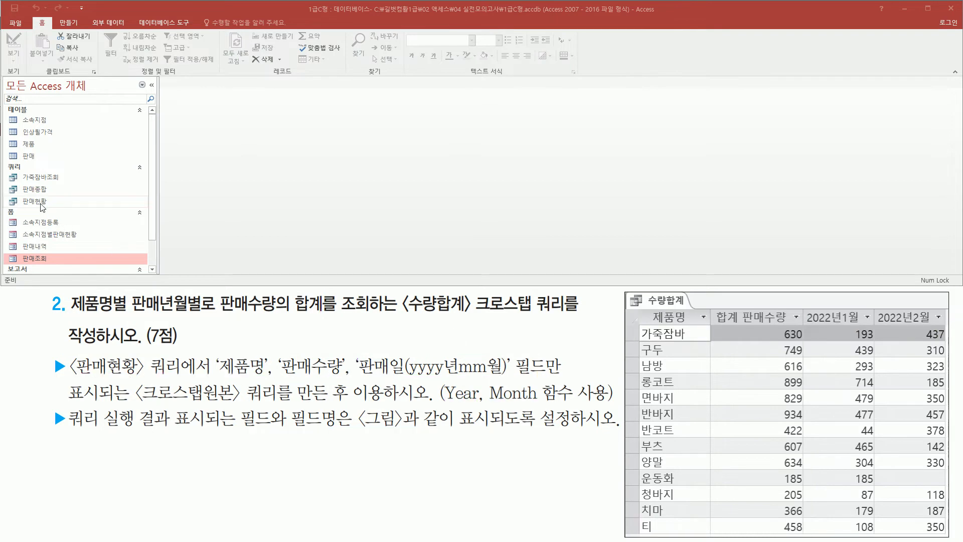
Open the 판매현황 query, compare its 제품명, 판매수량 and 판매일 fields with the required figure, and close it
click(41, 203)
double_click(42, 204)
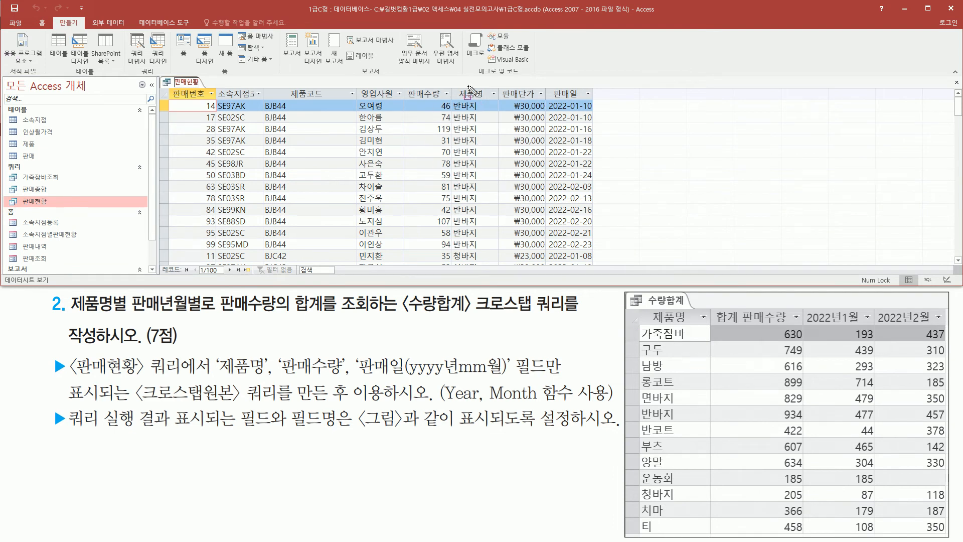
drag(453, 86, 498, 266)
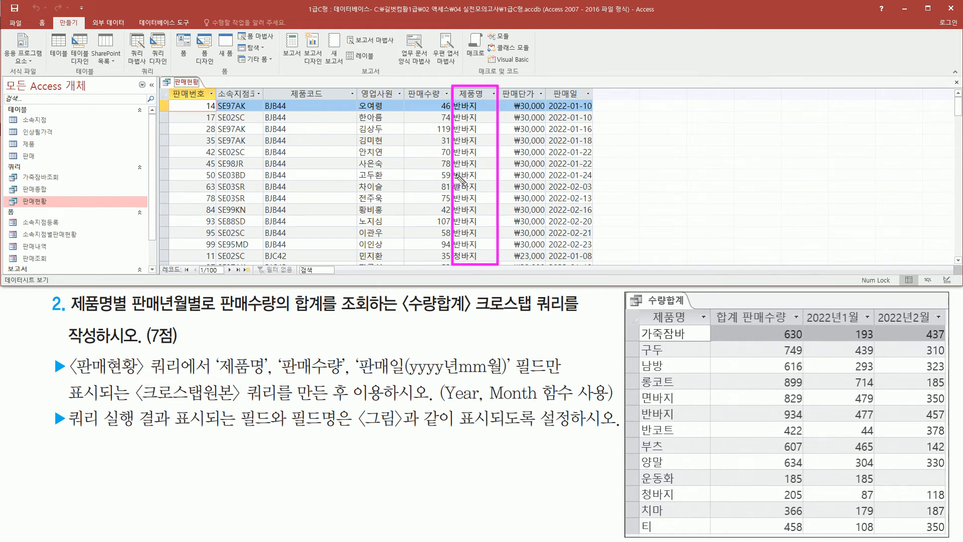
drag(407, 85, 452, 266)
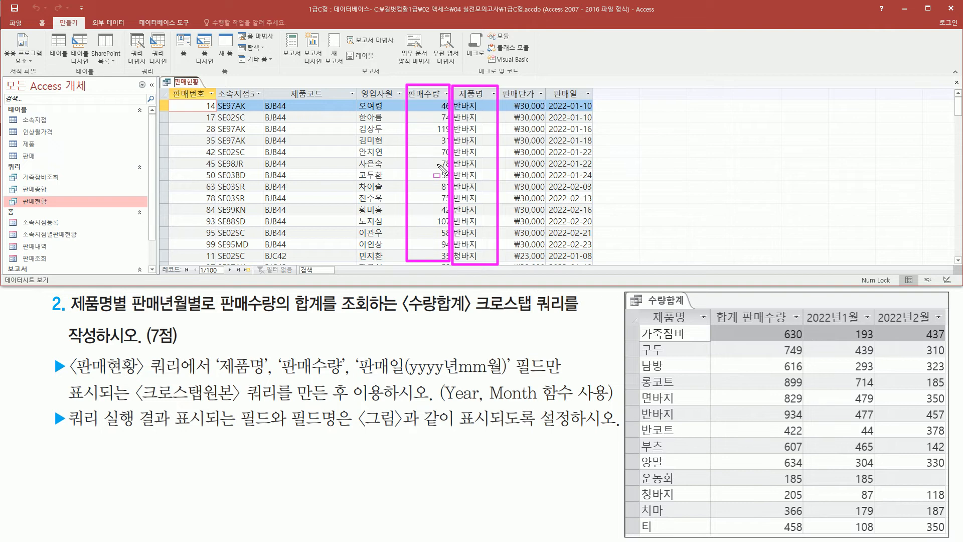
mouse_move(801, 302)
mouse_down()
mouse_move(899, 333)
mouse_move(942, 327)
mouse_up()
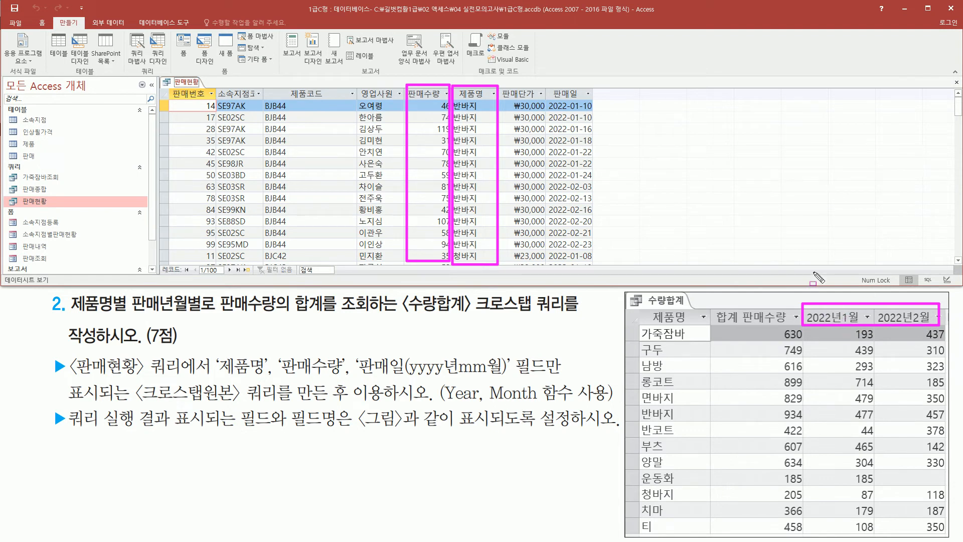
drag(546, 86, 596, 259)
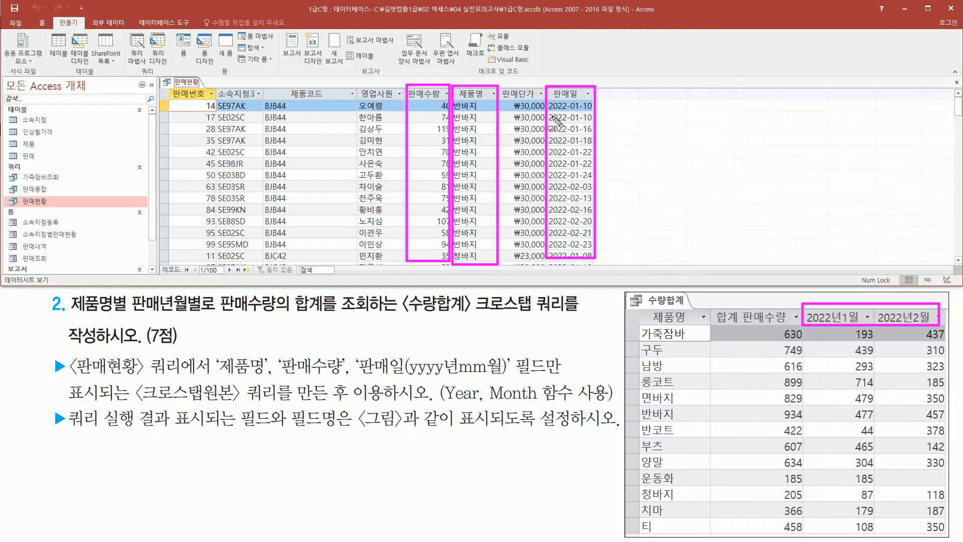
key(Escape)
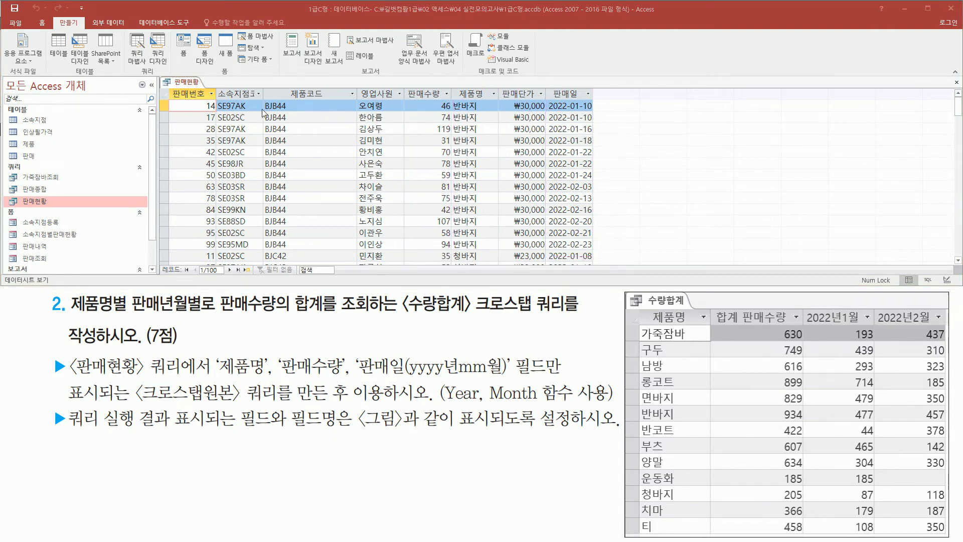
right_click(190, 82)
click(224, 101)
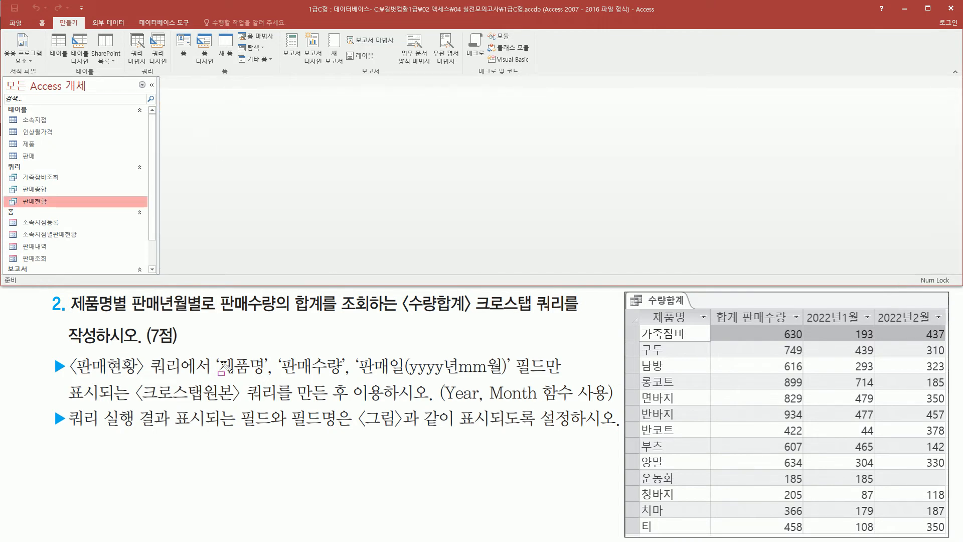
Start a new query with the crosstab query wizard (크로스탭 쿼리 마법사)
drag(68, 351, 188, 381)
key(Escape)
click(140, 61)
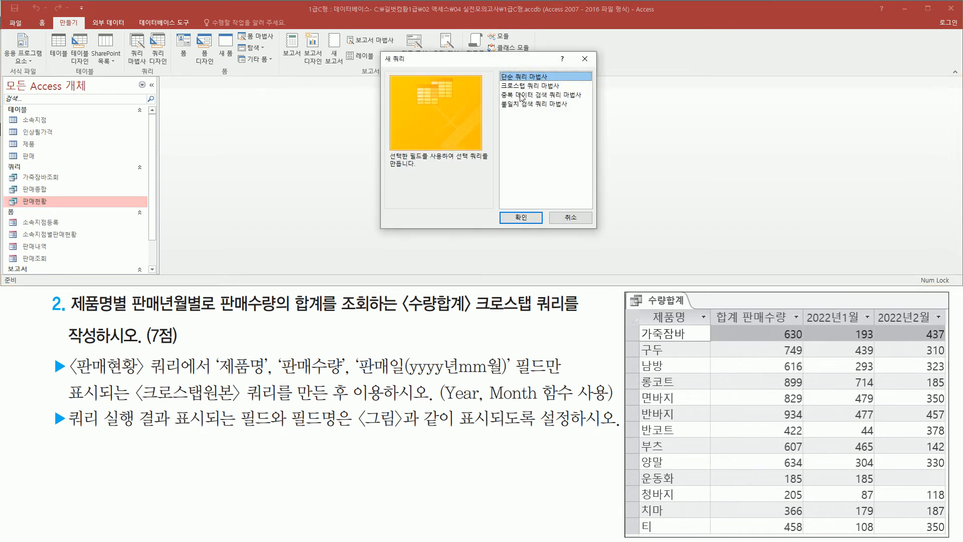
click(534, 86)
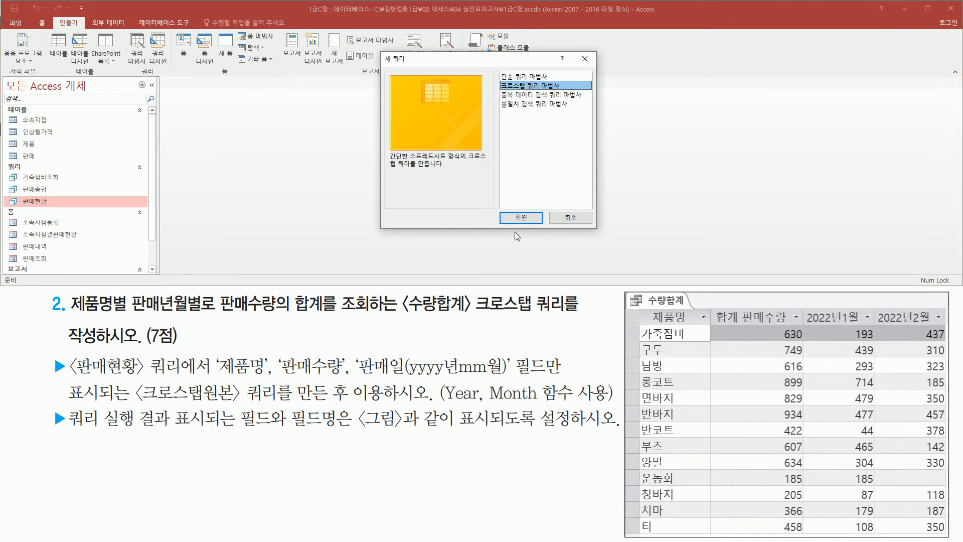
click(521, 217)
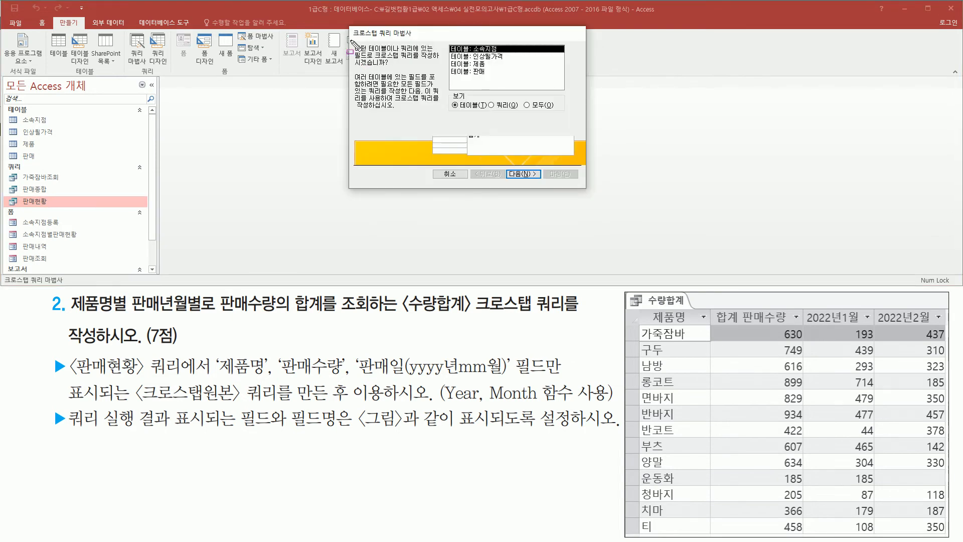
Choose the 판매현황 query as the source of the crosstab and continue to the row heading settings
mouse_move(351, 40)
mouse_down()
mouse_move(446, 84)
mouse_move(444, 73)
mouse_up()
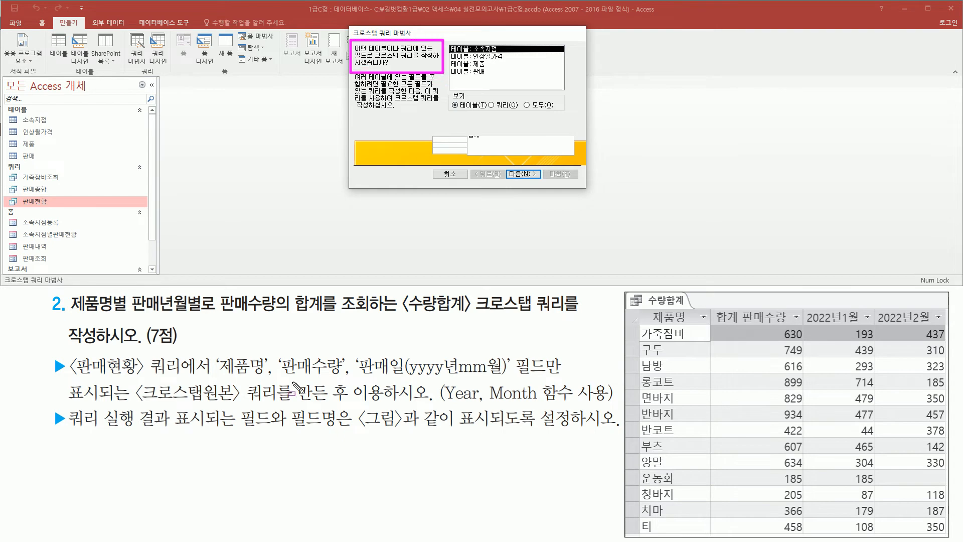
drag(72, 377, 198, 376)
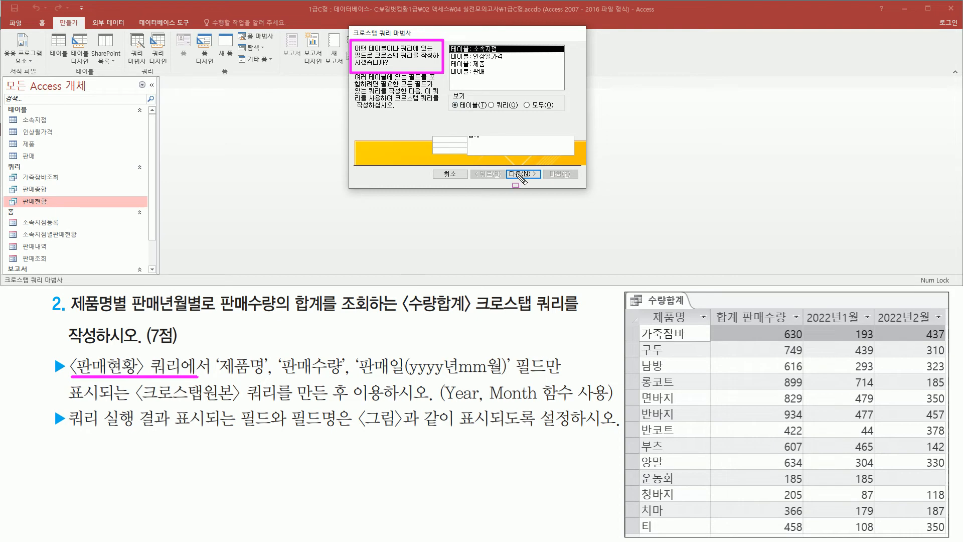
drag(486, 98, 506, 110)
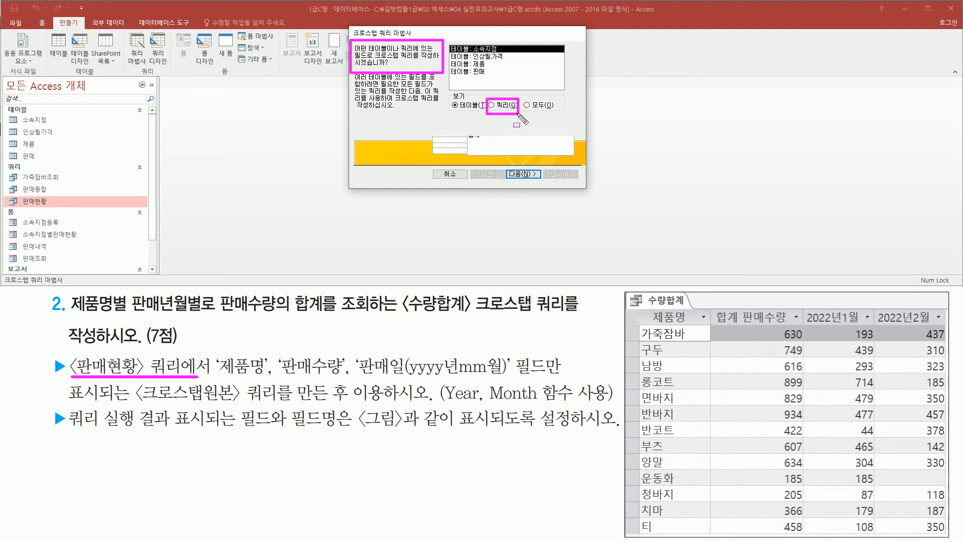
click(504, 105)
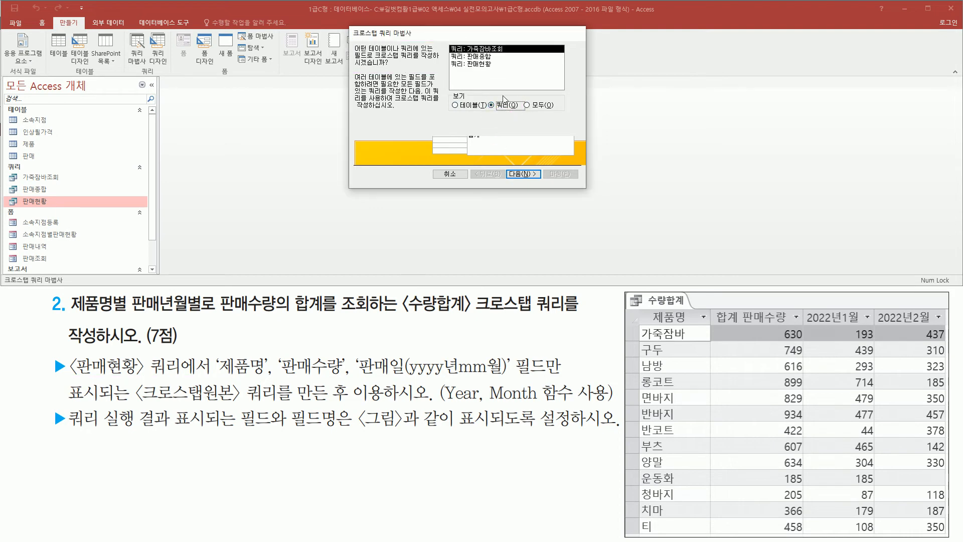
click(485, 65)
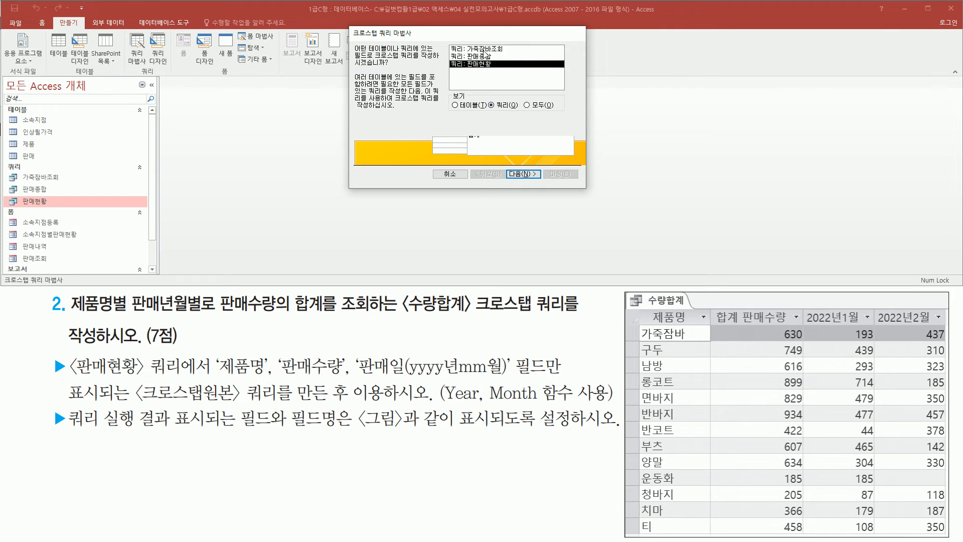
click(522, 174)
Set 제품명 as the crosstab's row heading and continue to the column heading settings
mouse_move(346, 36)
mouse_down()
mouse_move(443, 73)
mouse_move(440, 64)
mouse_up()
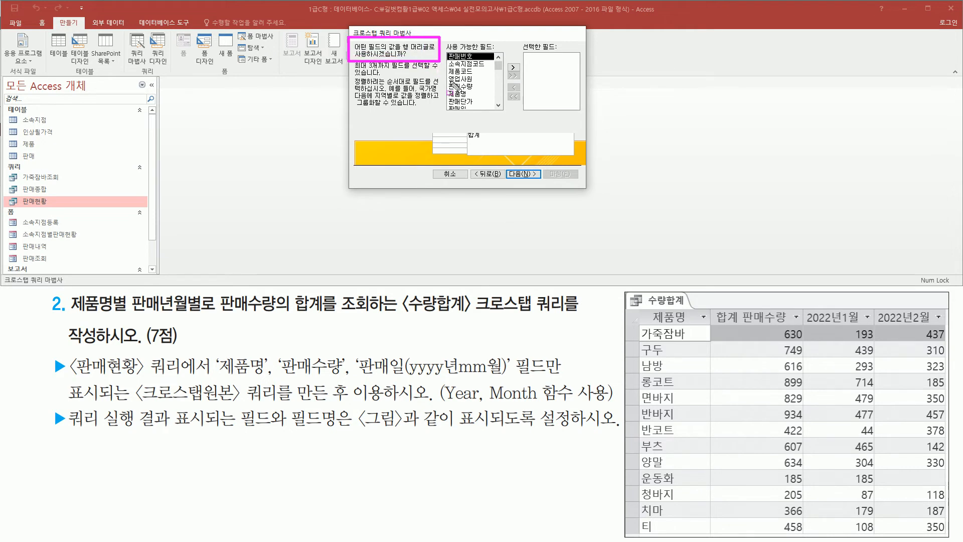
drag(446, 85, 473, 100)
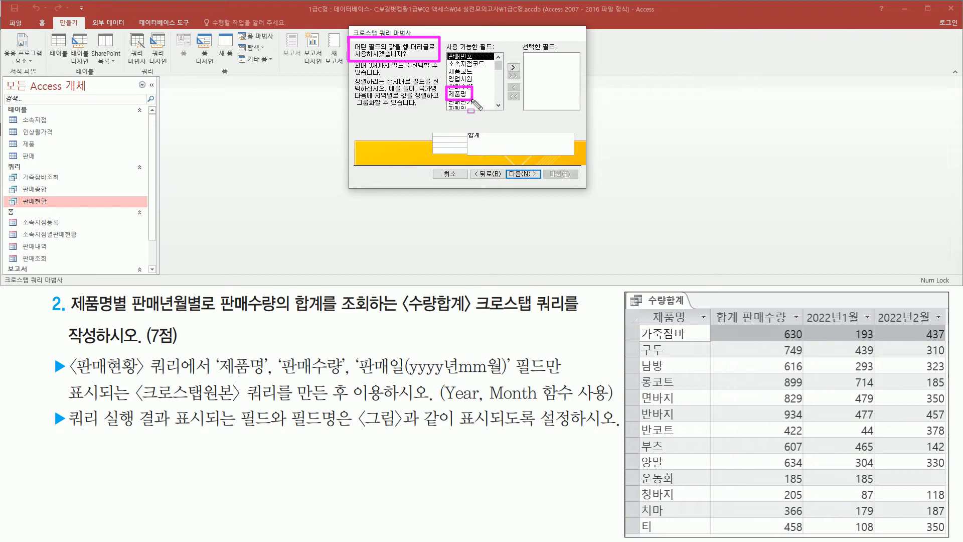
key(Escape)
click(463, 96)
double_click(462, 96)
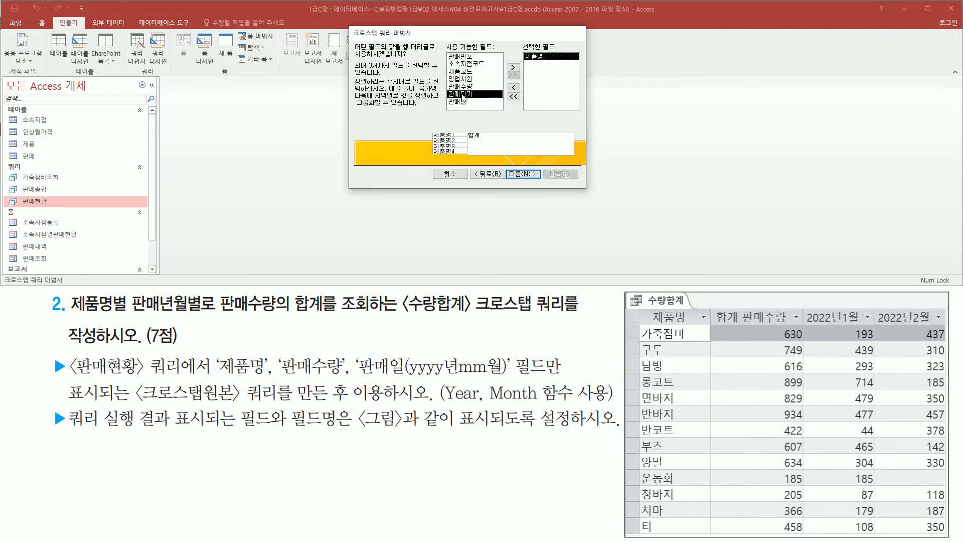
drag(521, 46, 552, 65)
drag(504, 167, 543, 179)
key(Escape)
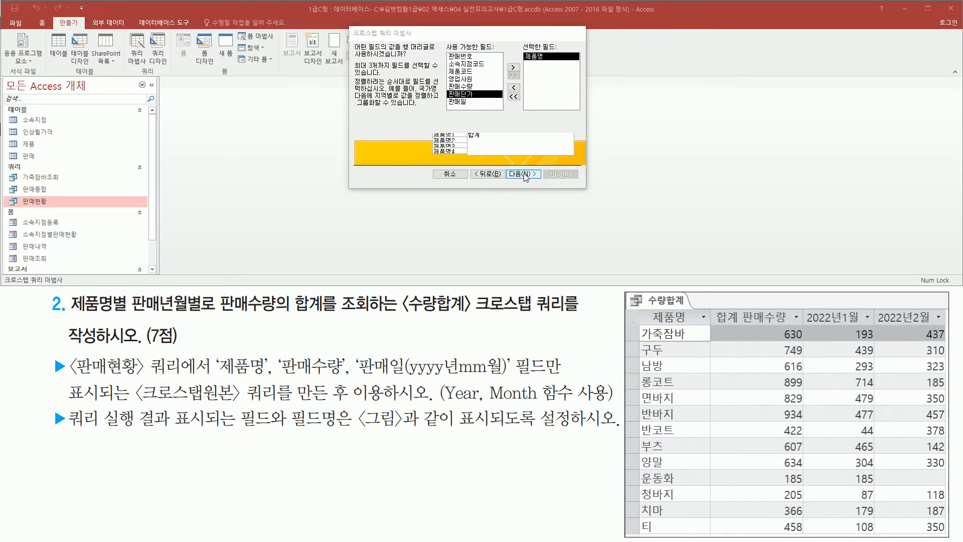
click(524, 174)
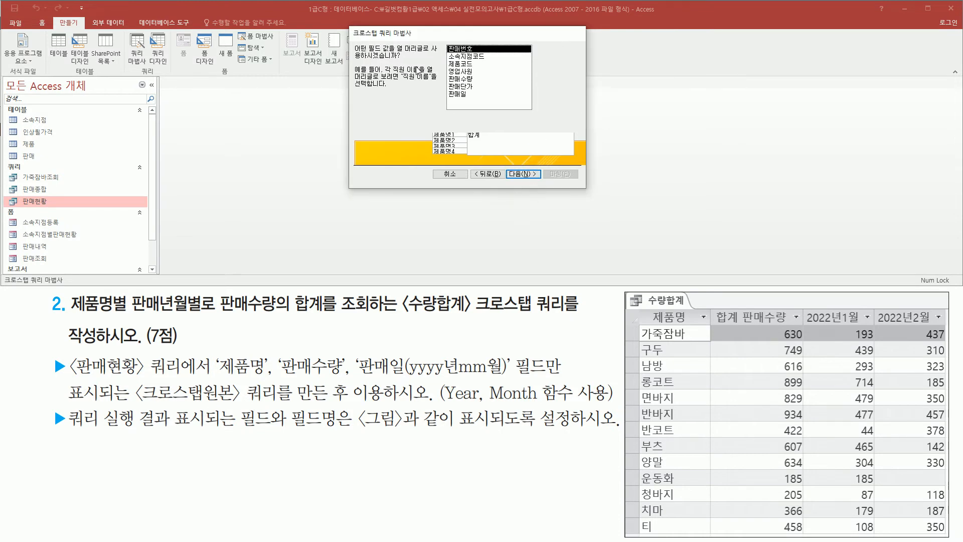
Set 판매일 as the crosstab's column heading and continue to the date interval settings
mouse_move(352, 39)
mouse_down()
mouse_move(364, 60)
mouse_move(443, 62)
mouse_up()
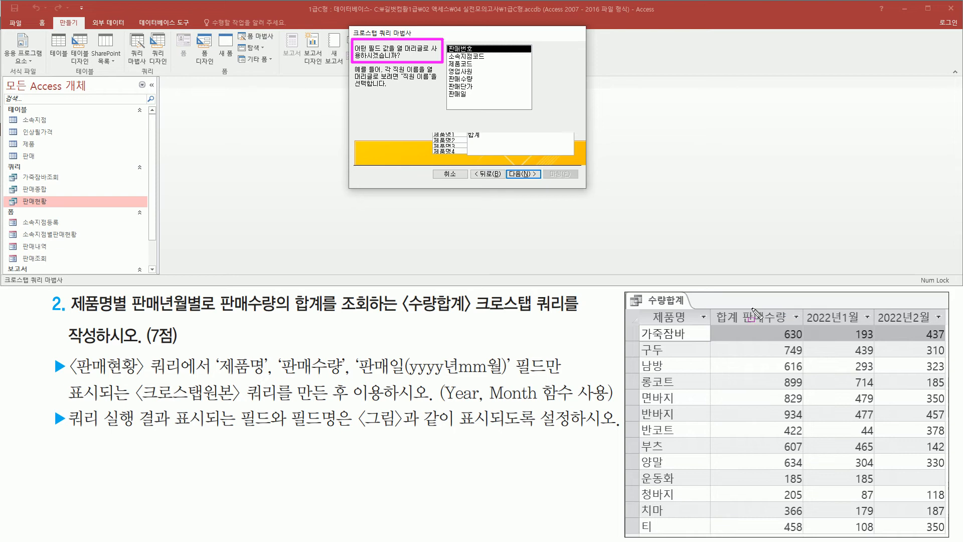
mouse_move(801, 307)
mouse_down()
mouse_move(821, 327)
mouse_move(945, 328)
mouse_up()
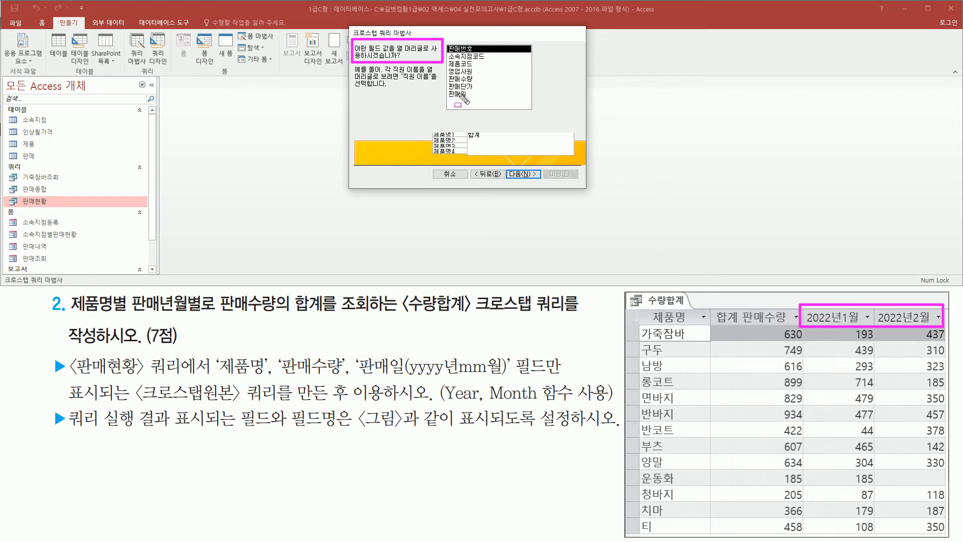
mouse_move(449, 102)
mouse_down()
mouse_move(477, 88)
mouse_move(479, 102)
mouse_up()
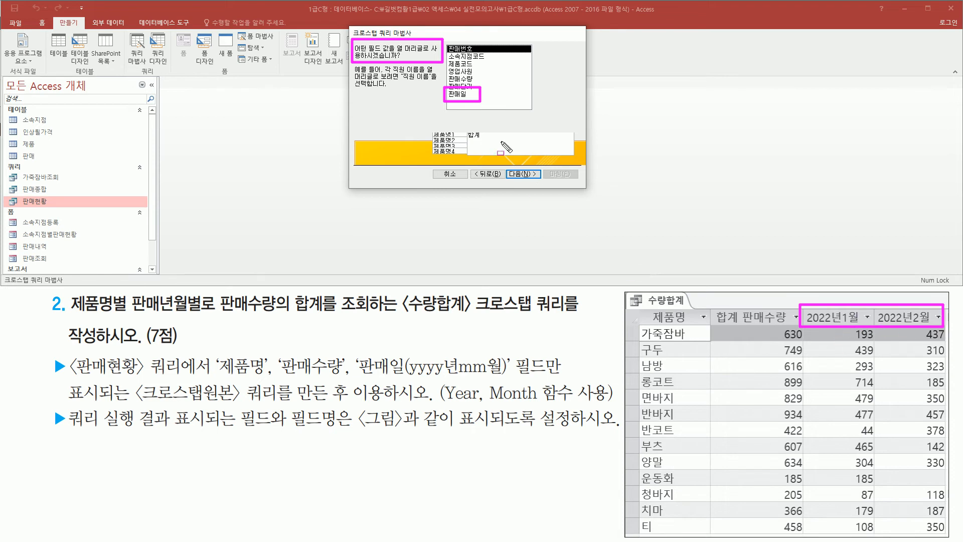
click(459, 95)
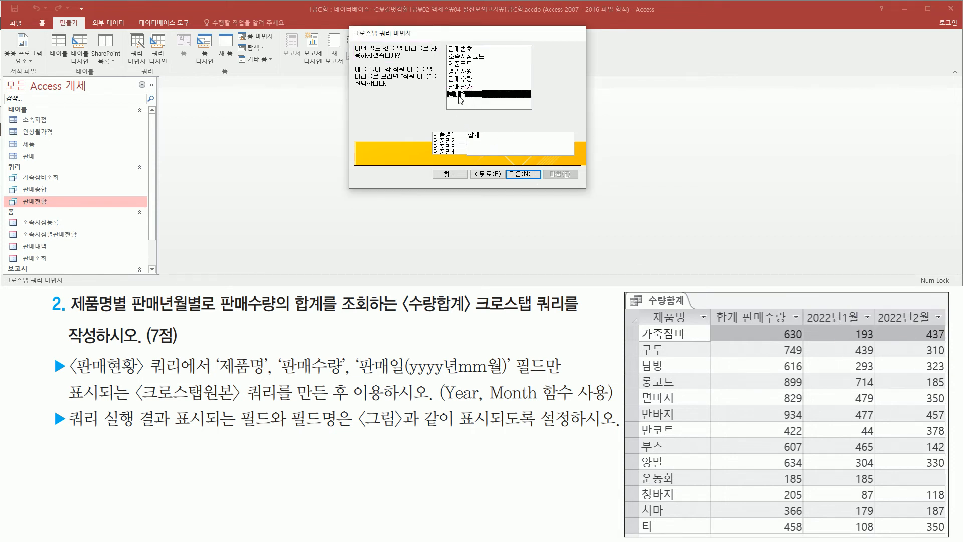
click(520, 175)
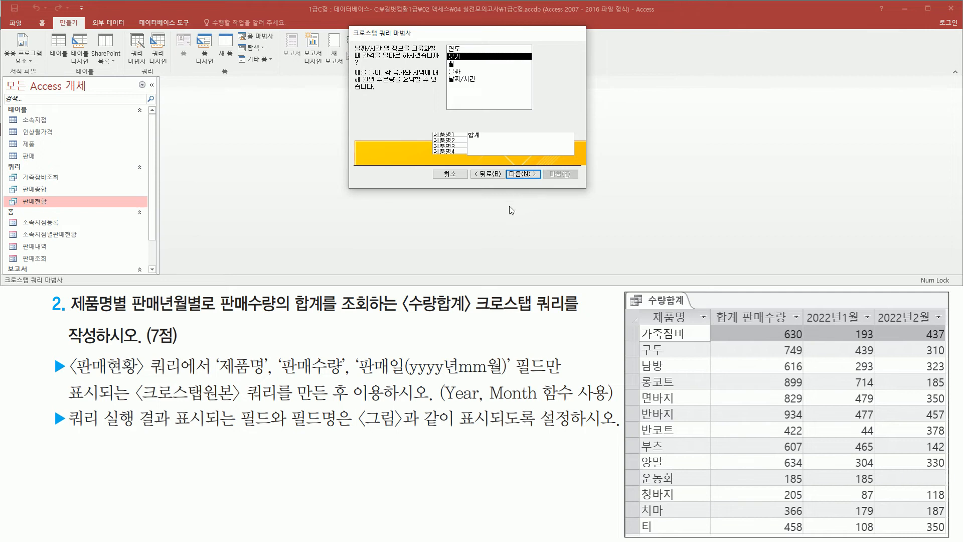
Try the 연도 and 월 intervals for grouping the 판매일 column headings against the required year-month headings
mouse_move(352, 41)
mouse_down()
mouse_move(365, 62)
mouse_move(420, 76)
mouse_move(441, 68)
mouse_up()
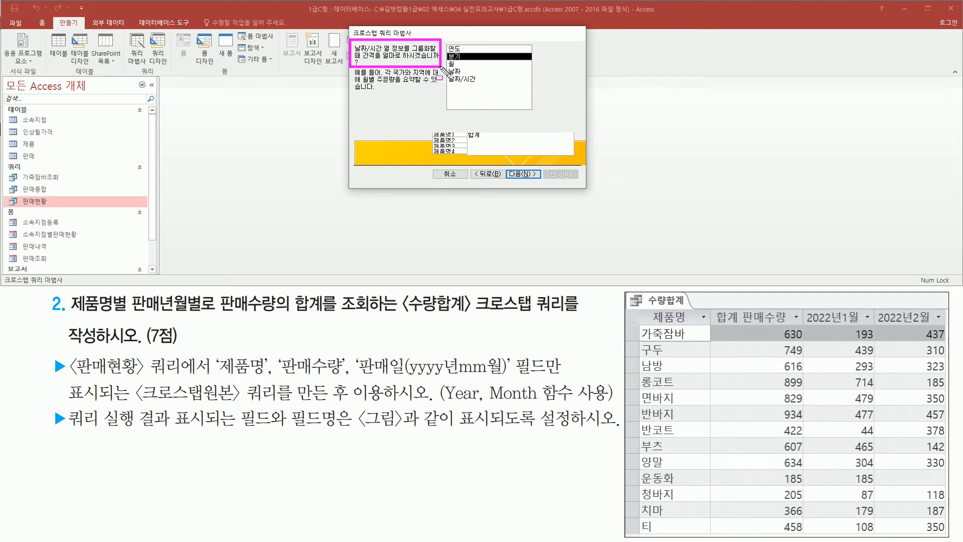
key(Escape)
drag(802, 306, 945, 325)
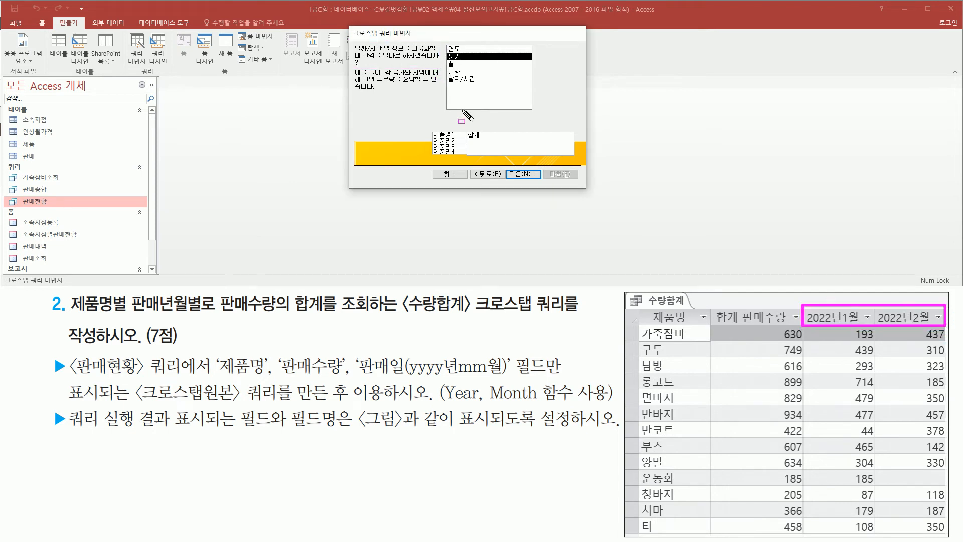
key(Escape)
mouse_move(443, 39)
mouse_down()
mouse_move(474, 53)
mouse_move(464, 71)
mouse_up()
key(Escape)
click(459, 49)
click(450, 63)
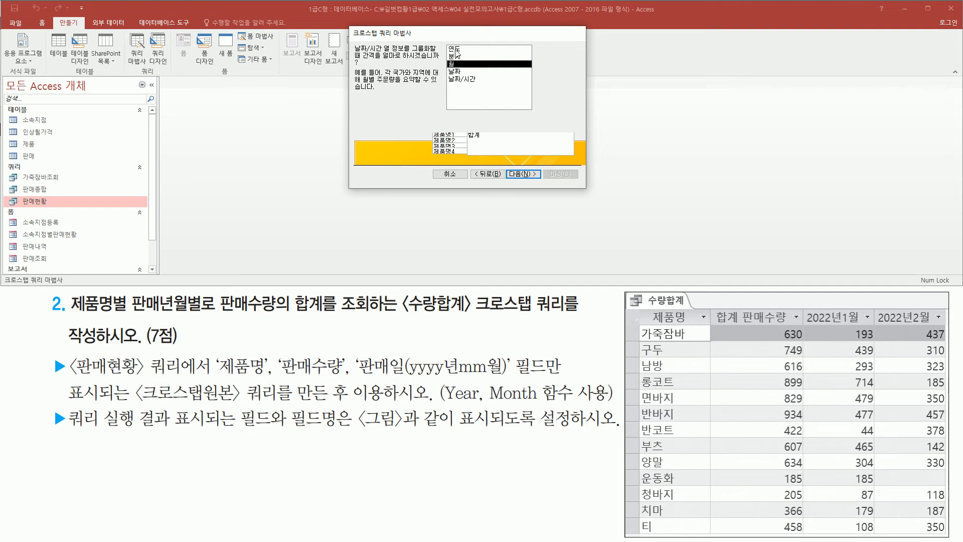
click(457, 49)
click(455, 63)
click(458, 49)
click(456, 63)
click(461, 49)
click(457, 64)
click(457, 49)
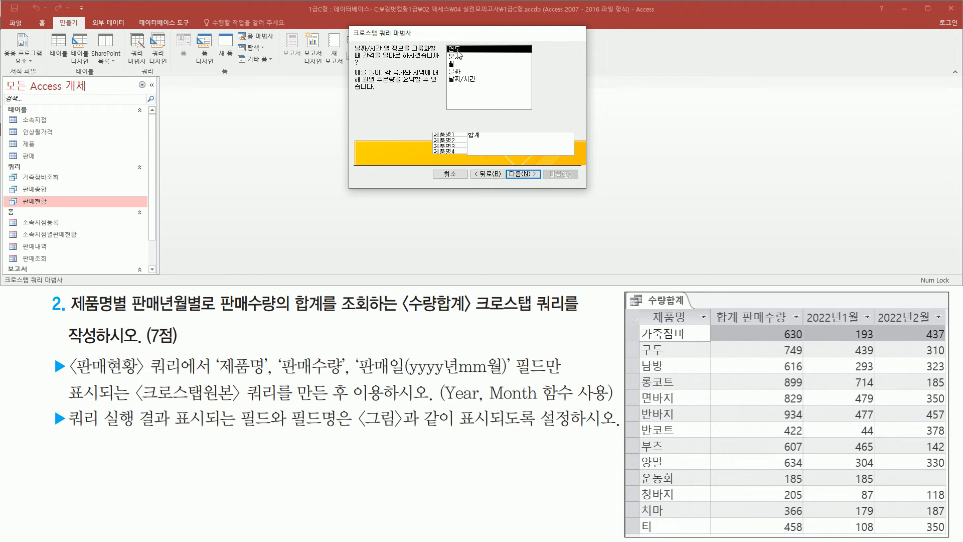
click(455, 64)
click(454, 64)
click(466, 50)
click(457, 64)
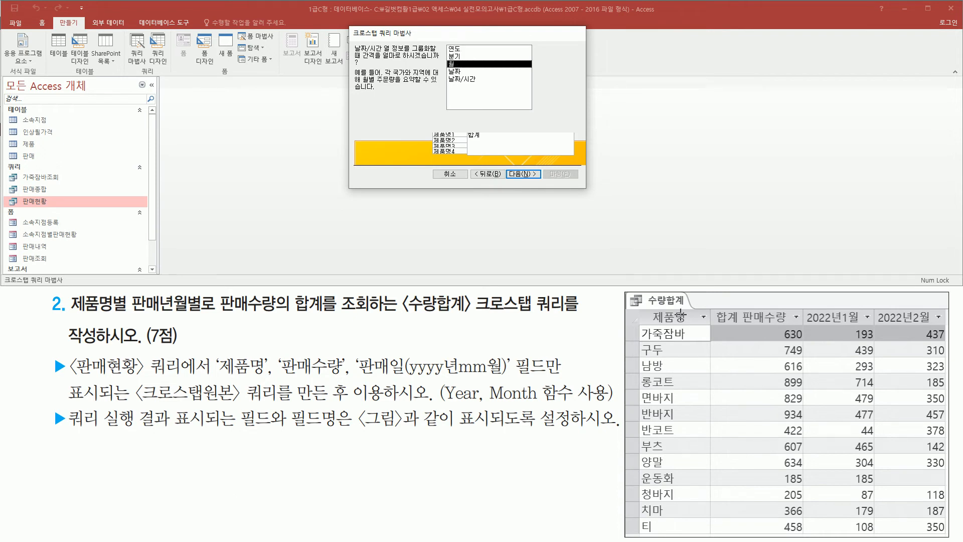
Check the required year-month headings and the instruction to build 크로스탭원본 first, and cancel the crosstab query wizard
mouse_move(803, 305)
mouse_down()
mouse_move(823, 330)
mouse_move(947, 327)
mouse_up()
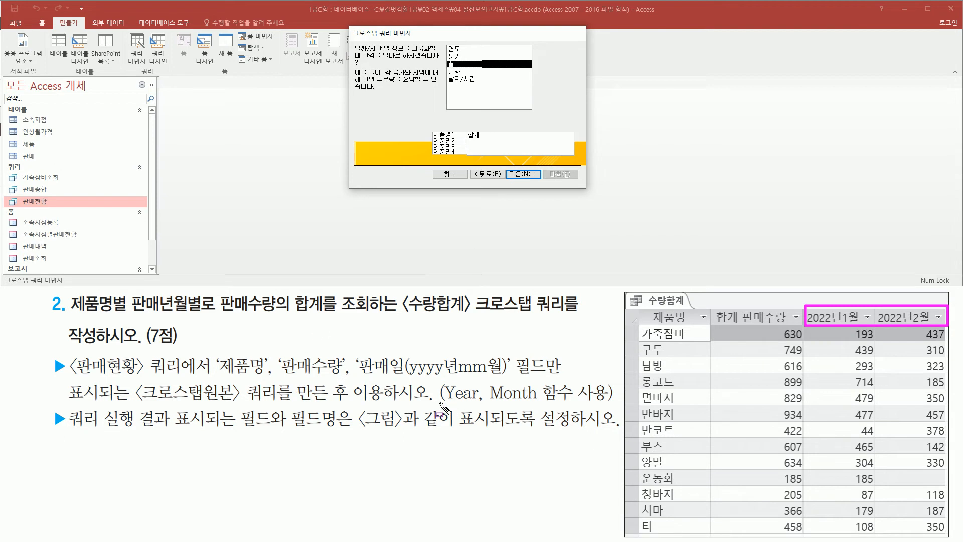
drag(441, 402, 613, 401)
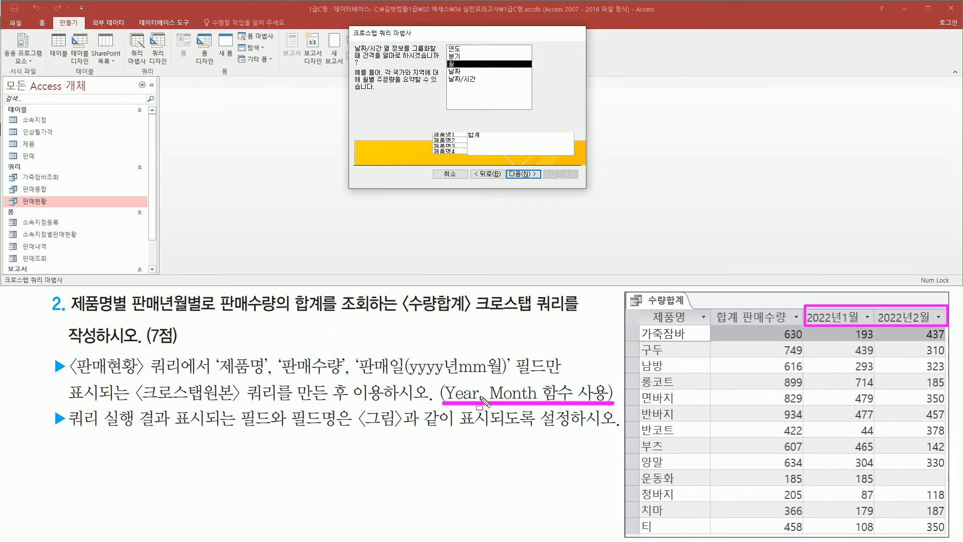
drag(401, 289, 572, 323)
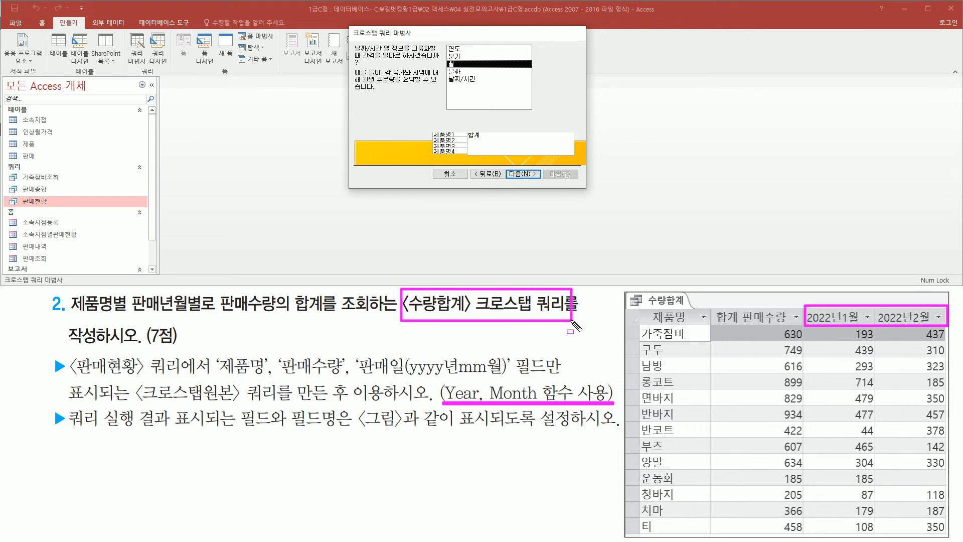
drag(216, 376, 538, 377)
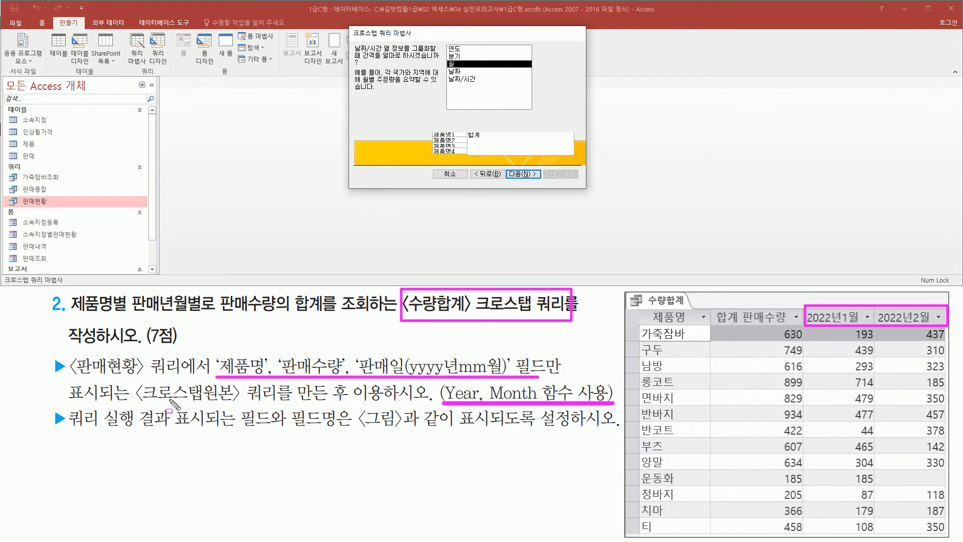
mouse_move(121, 403)
mouse_down()
mouse_move(342, 403)
mouse_move(349, 383)
mouse_up()
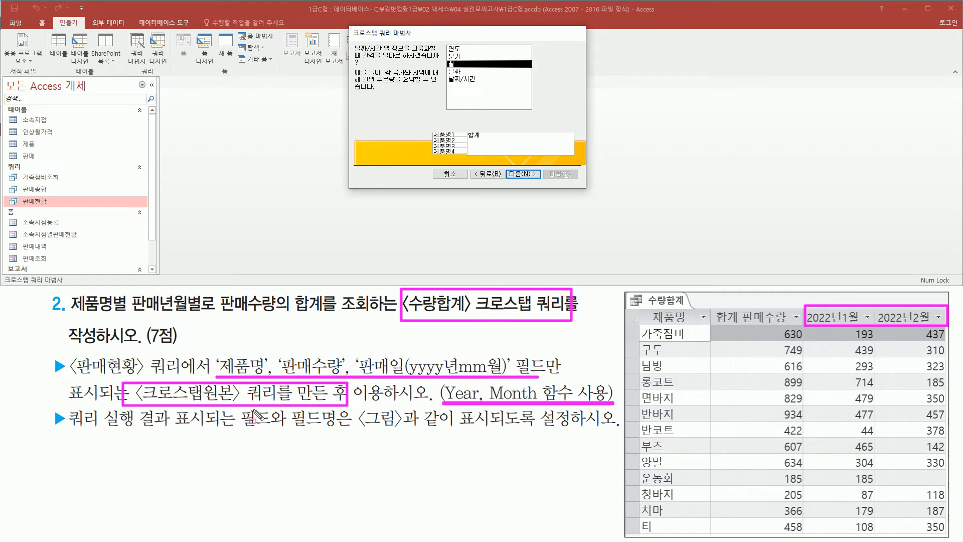
key(Escape)
mouse_move(70, 352)
mouse_down()
mouse_move(156, 383)
mouse_move(189, 377)
mouse_up()
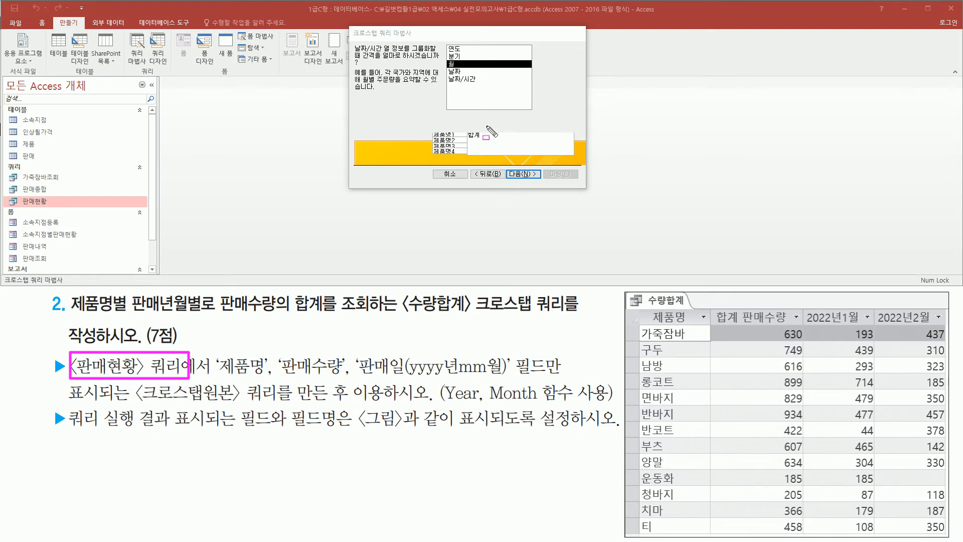
key(Escape)
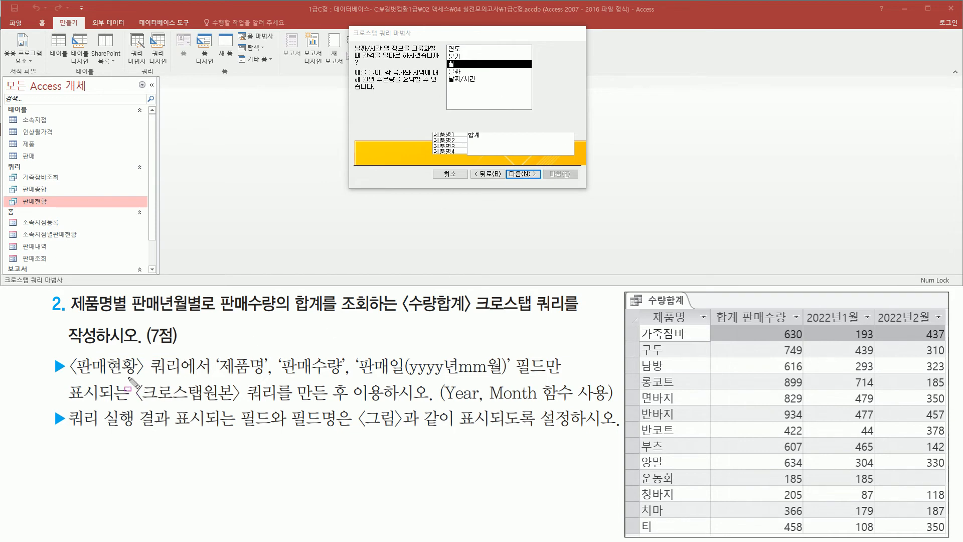
drag(396, 316, 568, 317)
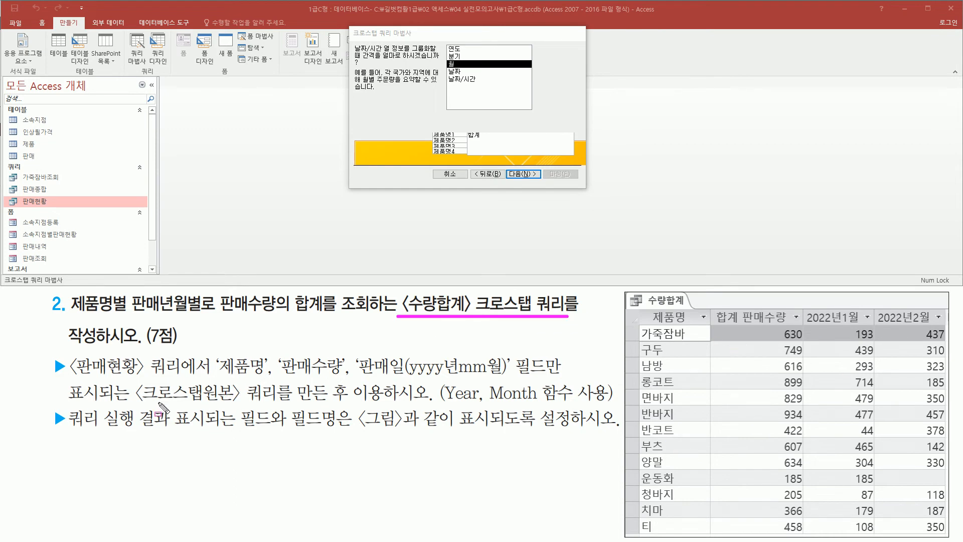
mouse_move(137, 404)
mouse_down()
mouse_move(280, 406)
mouse_move(294, 386)
mouse_move(366, 384)
mouse_move(352, 384)
mouse_up()
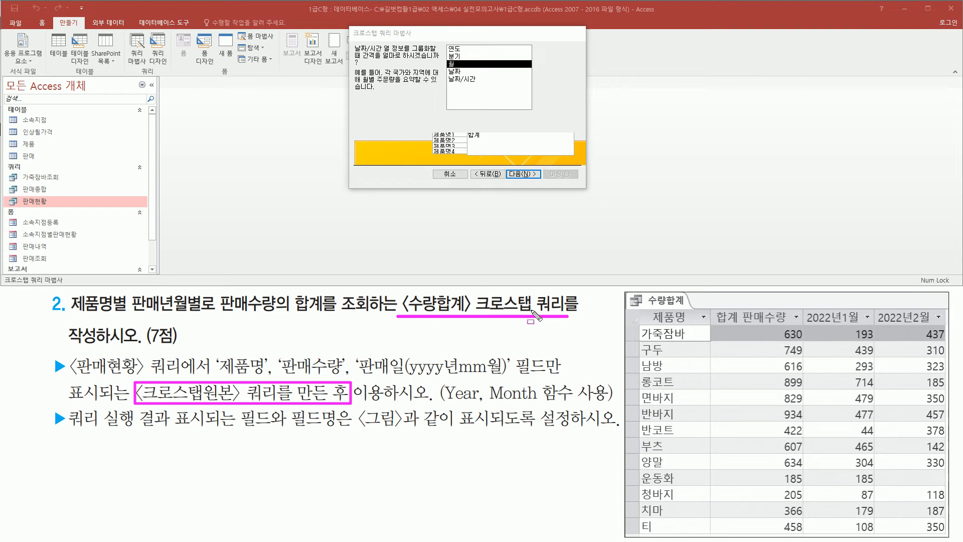
key(Escape)
click(450, 173)
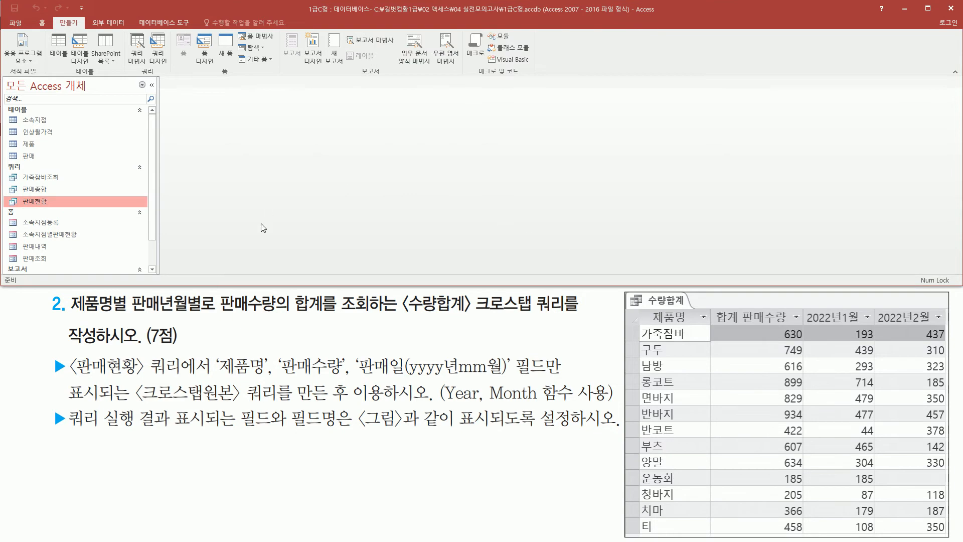
Start a new query in design view
drag(148, 31, 172, 66)
key(Escape)
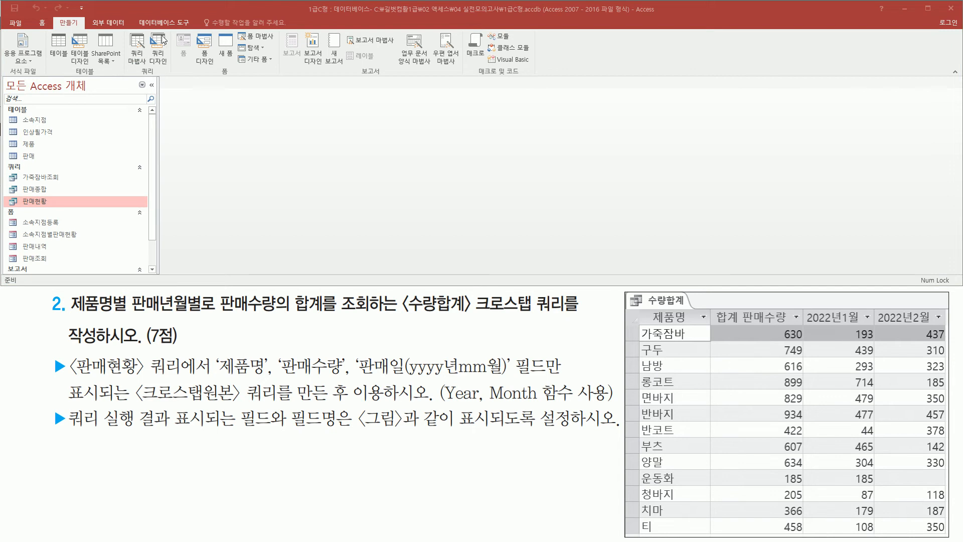
click(163, 42)
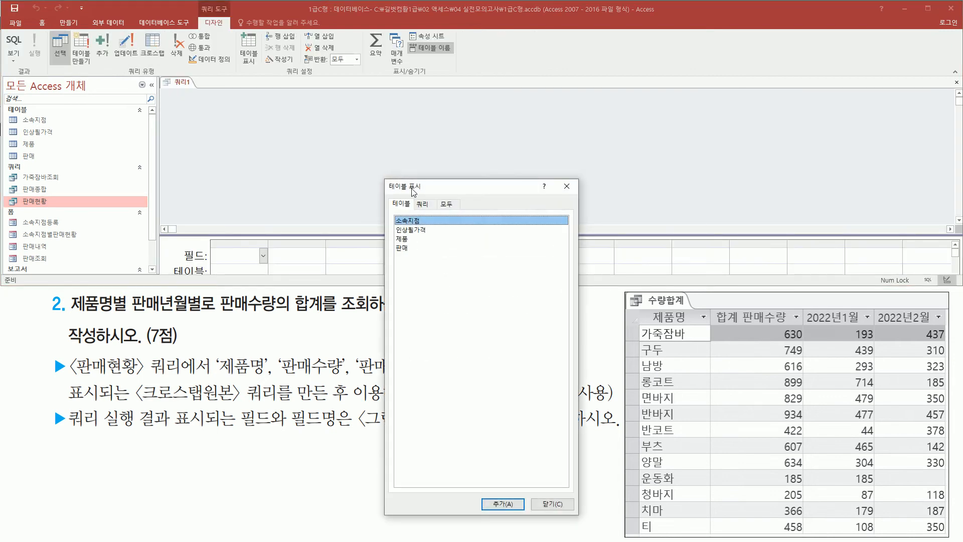
drag(452, 193, 473, 126)
Add the 판매현황 query as the new query's data source and close the list of available sources
key(ctrl+2)
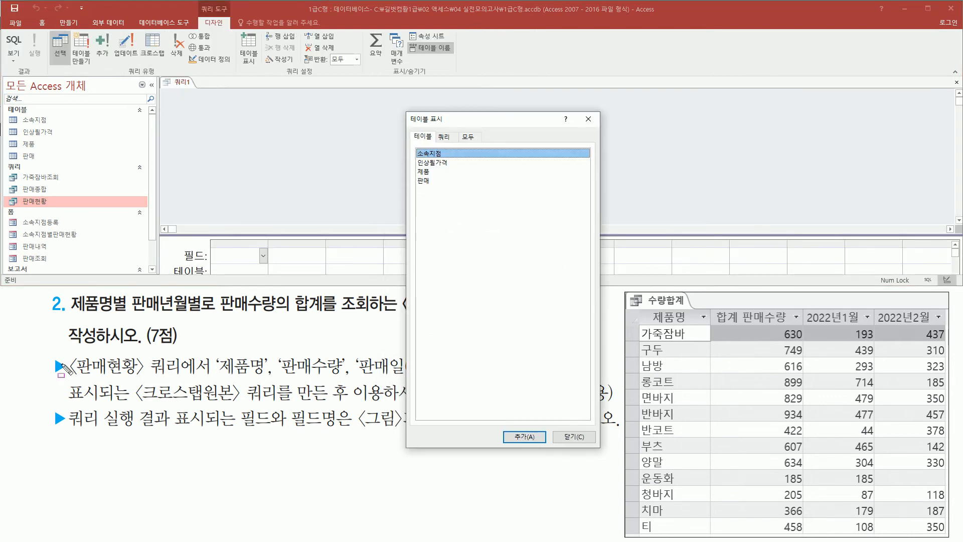
drag(67, 350, 186, 382)
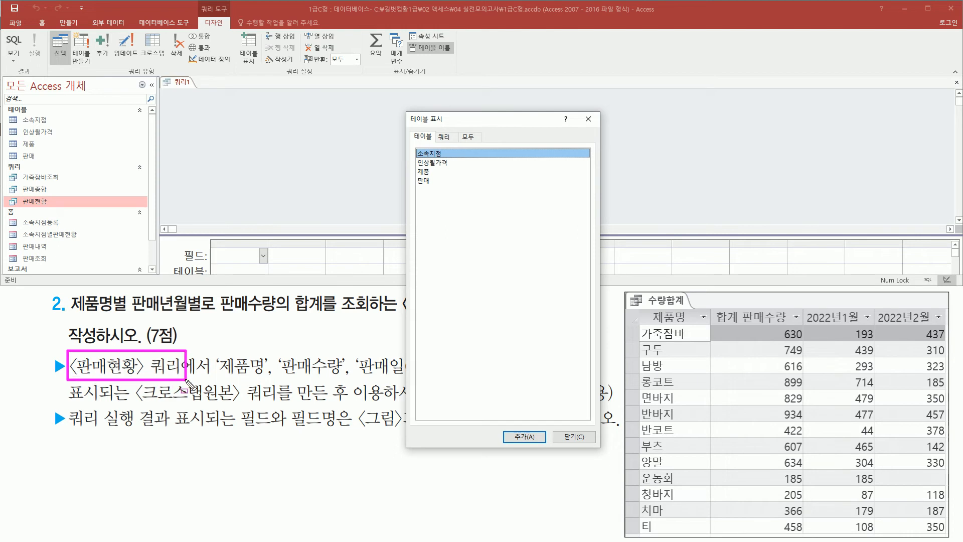
drag(436, 129, 454, 144)
key(Escape)
click(450, 137)
click(442, 173)
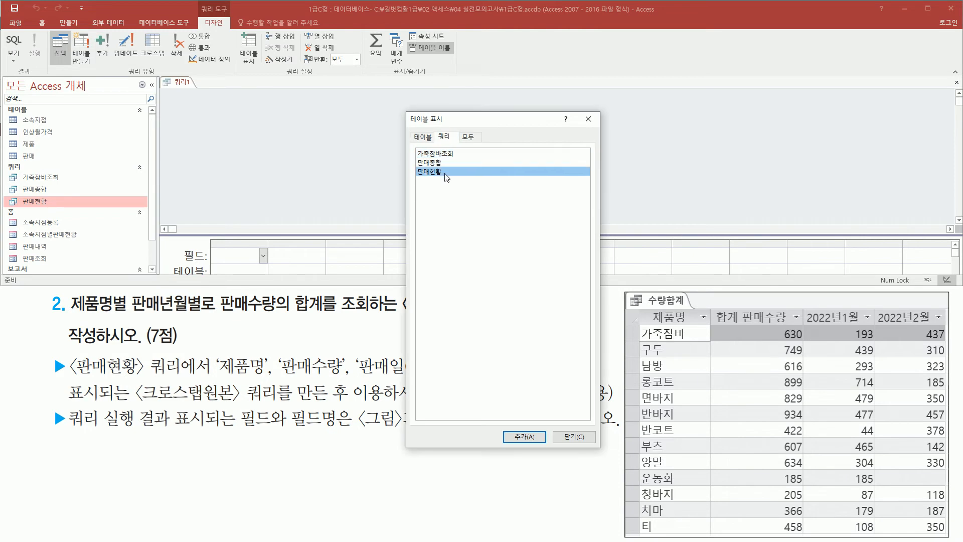
double_click(444, 172)
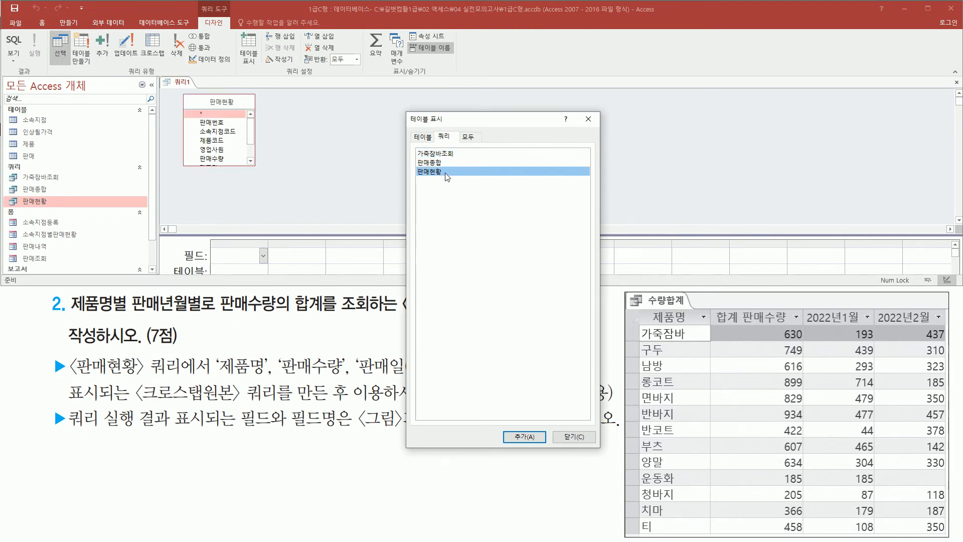
click(593, 124)
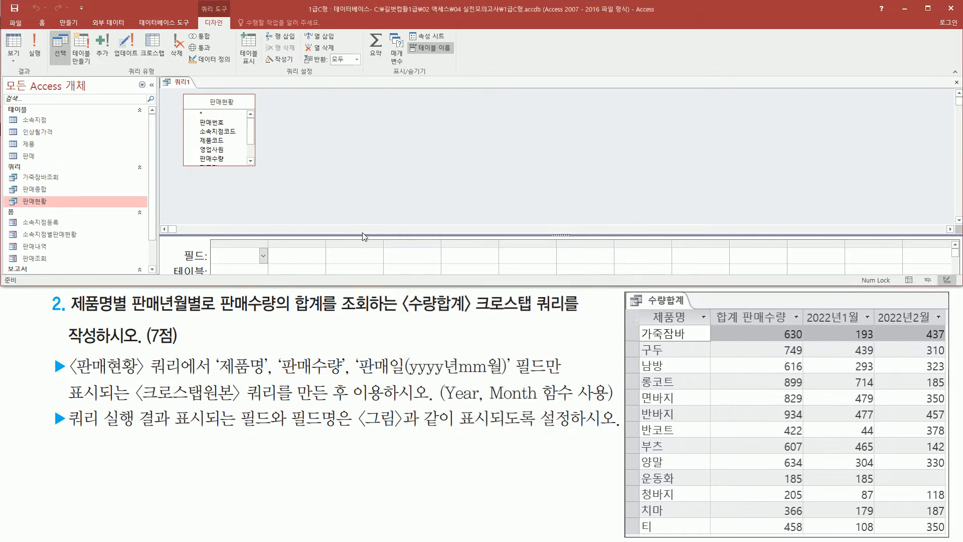
Add the 제품명 and 판매수량 fields from 판매현황 to the first two columns of the query design grid
drag(164, 233, 656, 232)
key(Escape)
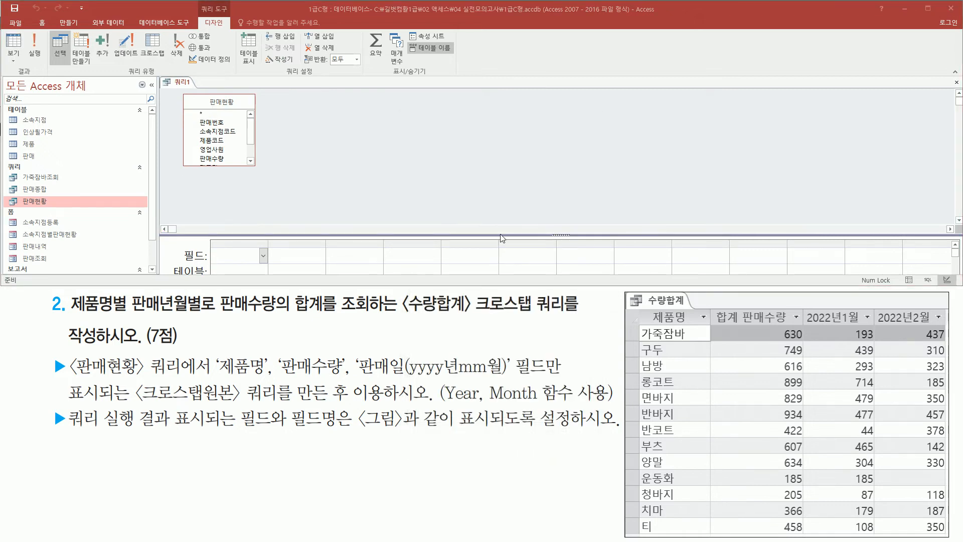
drag(501, 236, 503, 175)
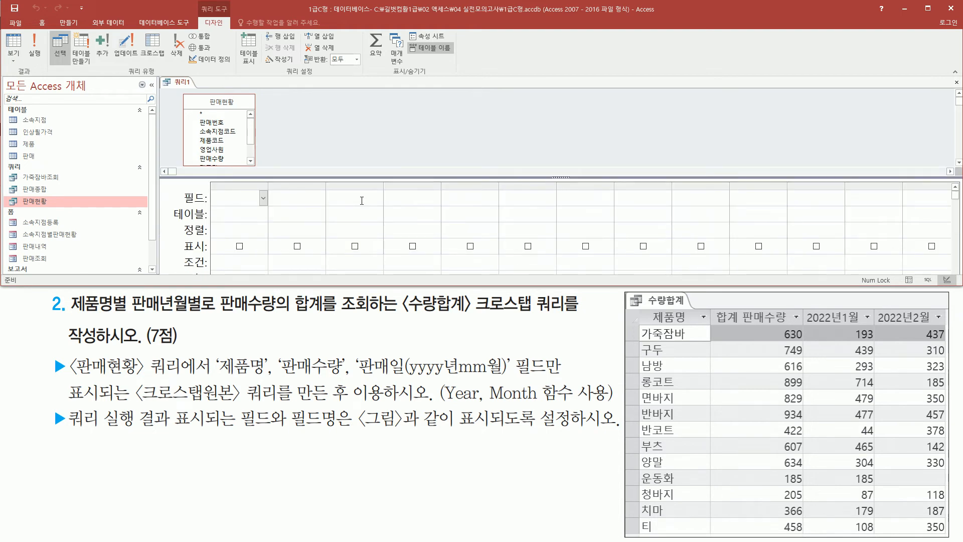
mouse_move(625, 291)
mouse_down()
mouse_move(875, 507)
mouse_move(946, 534)
mouse_up()
key(Escape)
scroll(223, 154, down, 1)
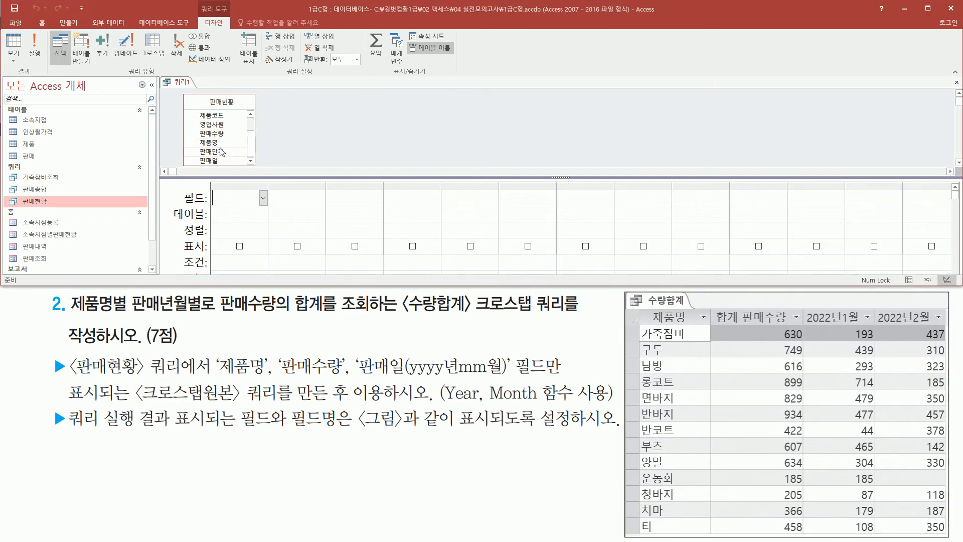
click(218, 144)
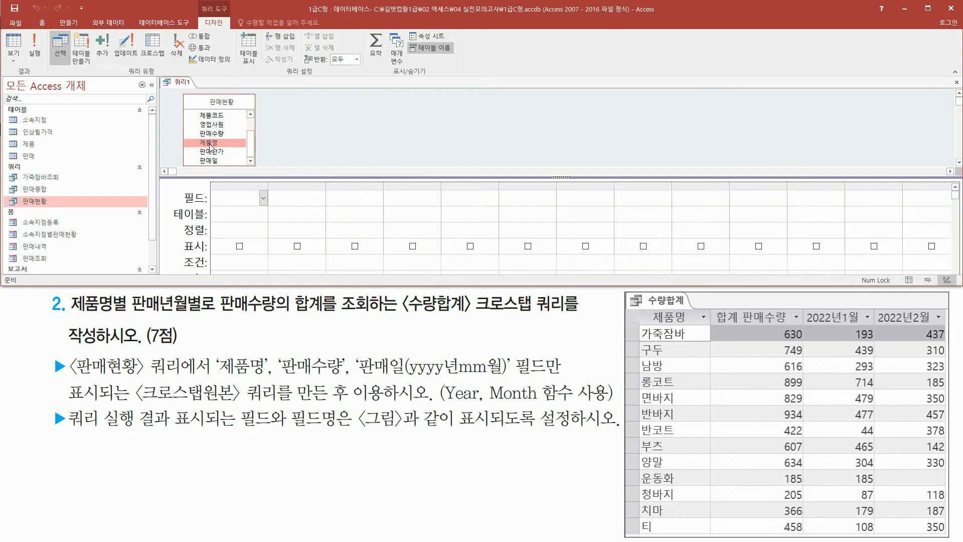
double_click(210, 143)
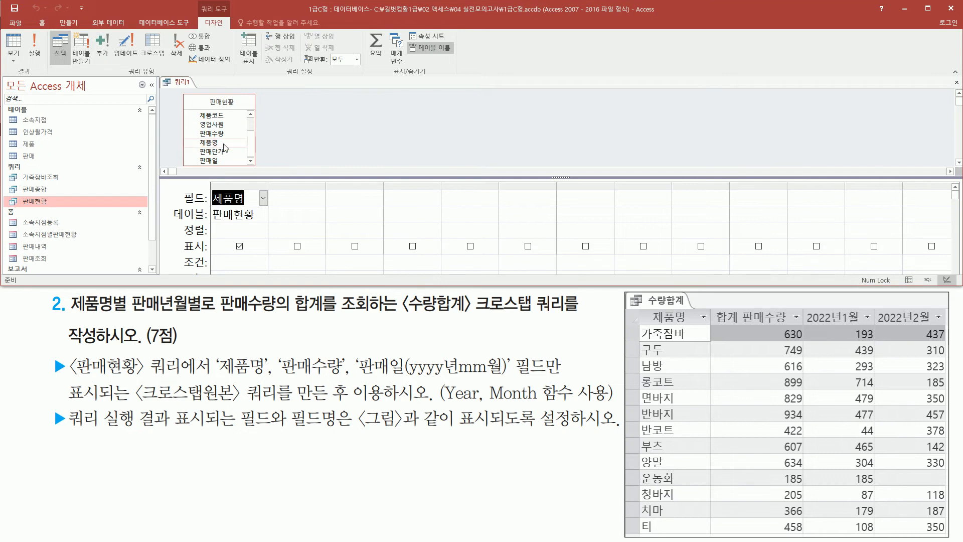
click(218, 143)
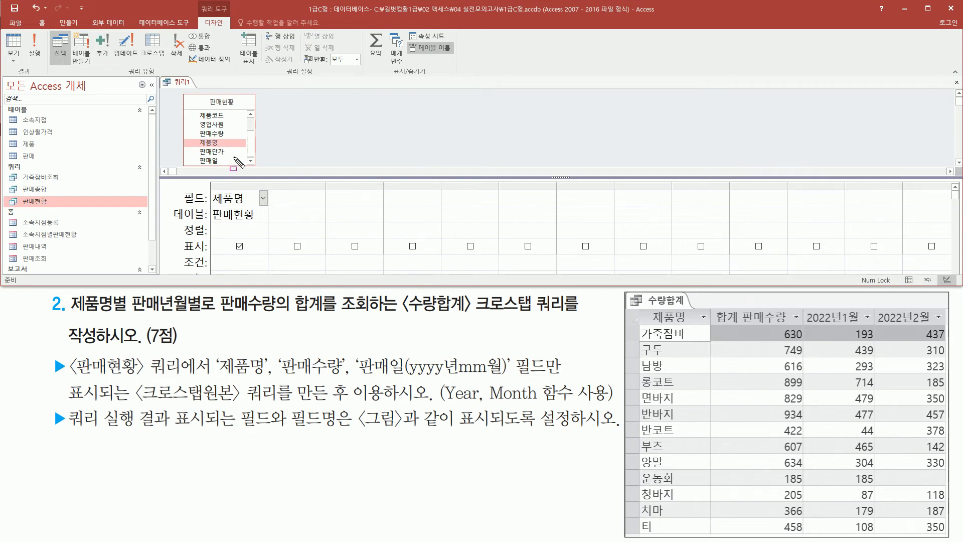
click(224, 134)
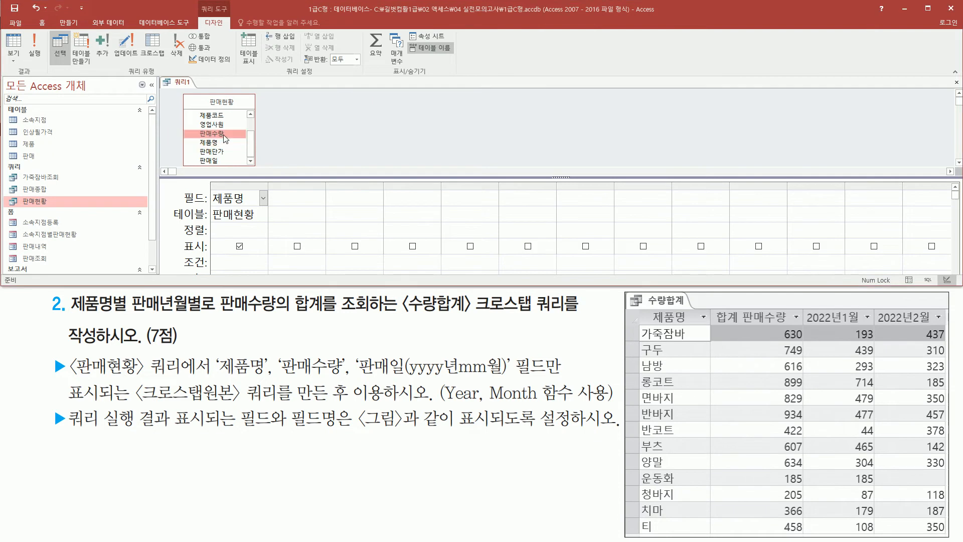
double_click(224, 134)
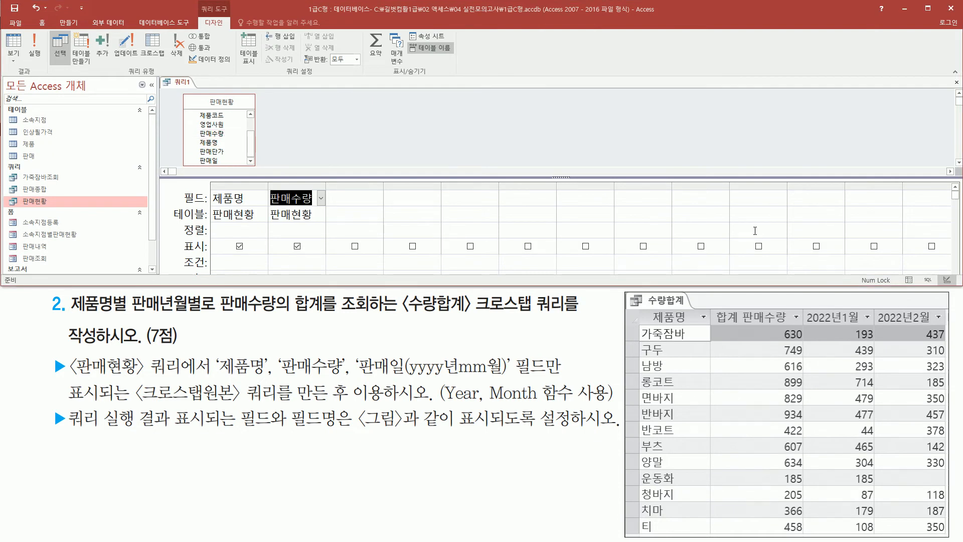
Add the 판매일 field from 판매현황 to the third column of the query design grid
drag(809, 317, 942, 327)
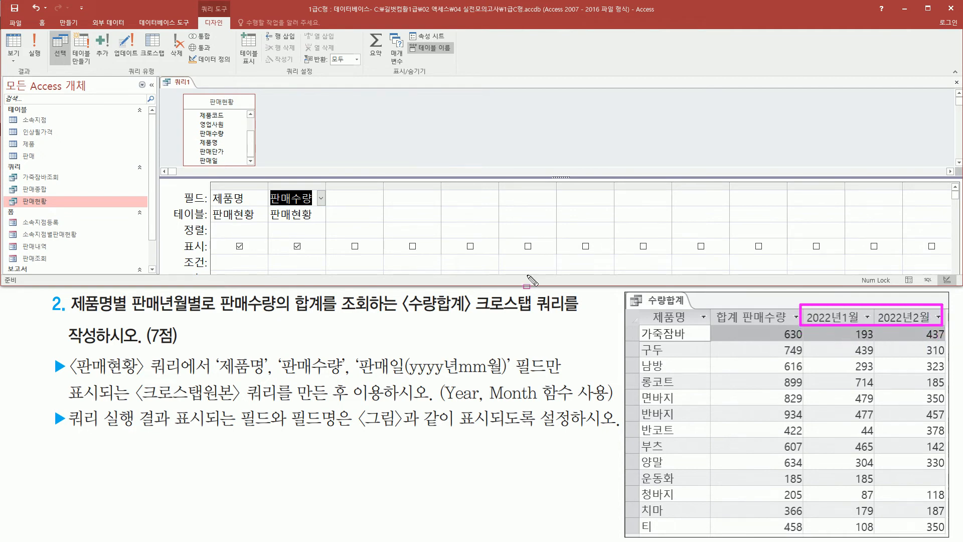
drag(192, 155, 220, 168)
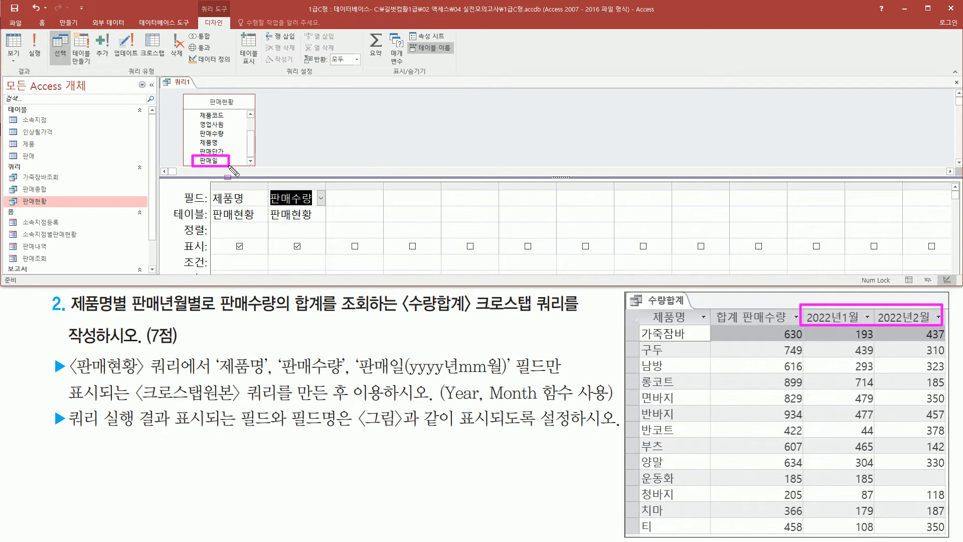
key(Escape)
click(210, 159)
double_click(217, 161)
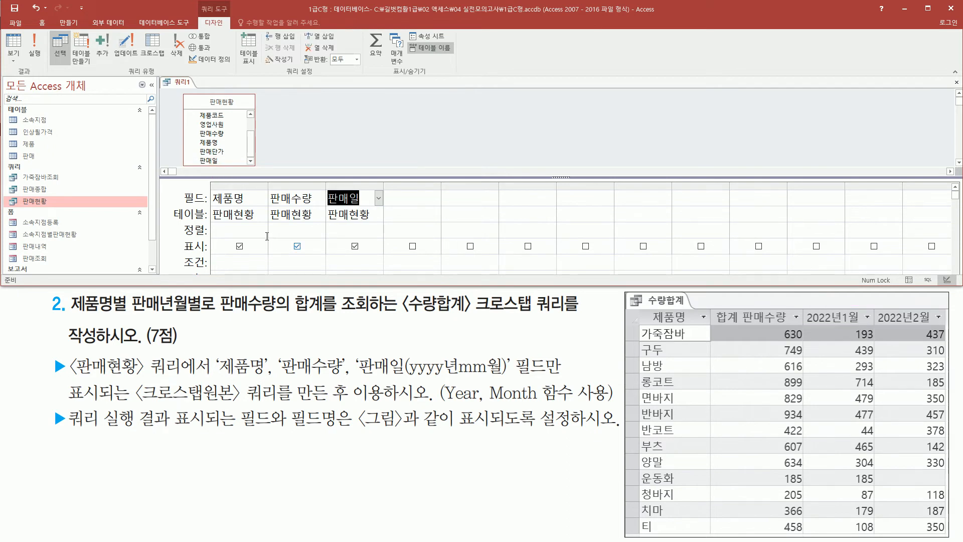
Run the query to compare the 판매일 date format with the required year-month headings, and return to design view
mouse_move(207, 186)
mouse_down()
mouse_move(216, 226)
mouse_move(323, 224)
mouse_up()
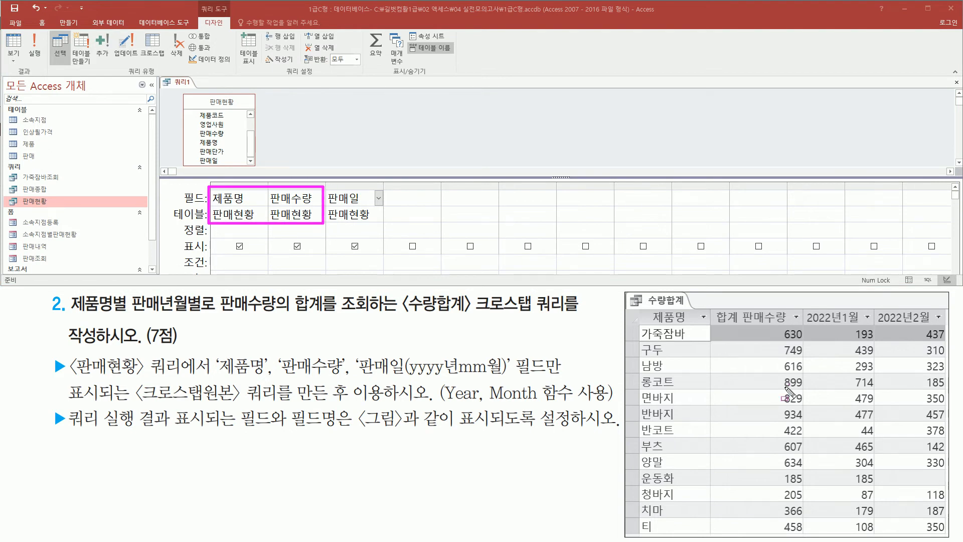
drag(328, 204, 366, 205)
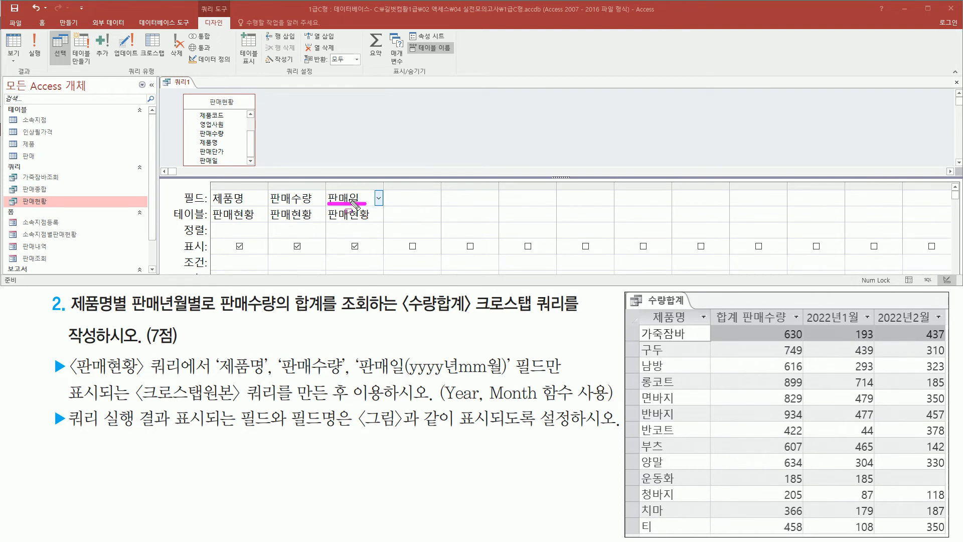
mouse_move(802, 306)
mouse_down()
mouse_move(812, 315)
mouse_move(951, 331)
mouse_up()
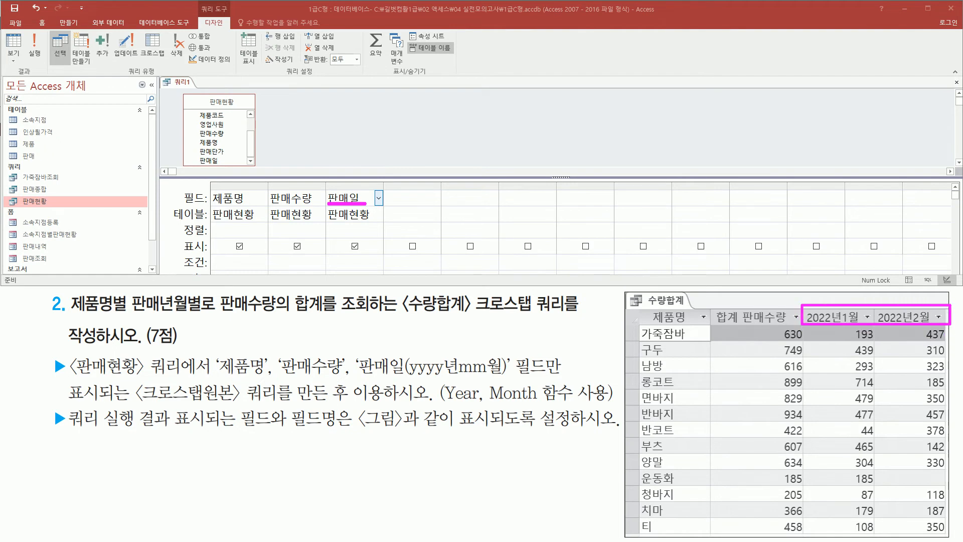
click(34, 47)
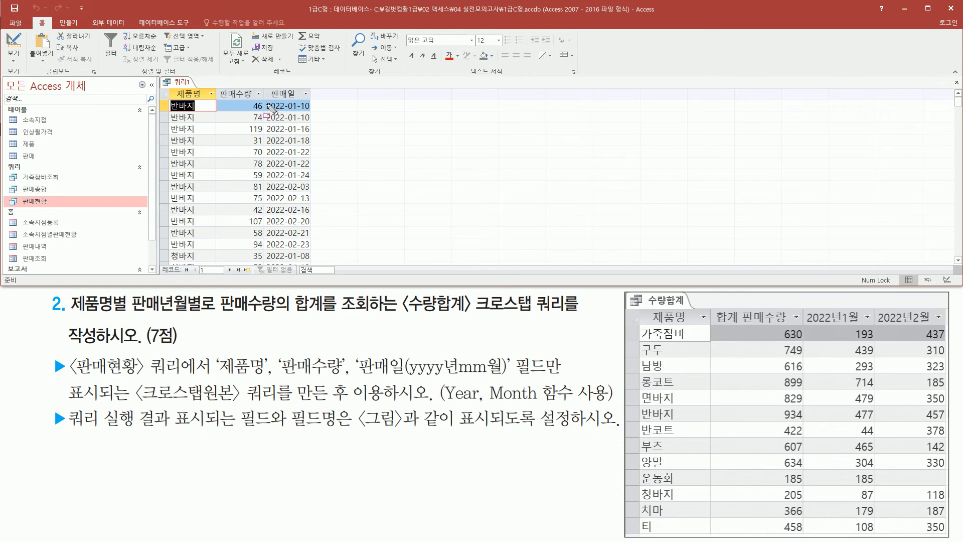
drag(264, 98, 312, 259)
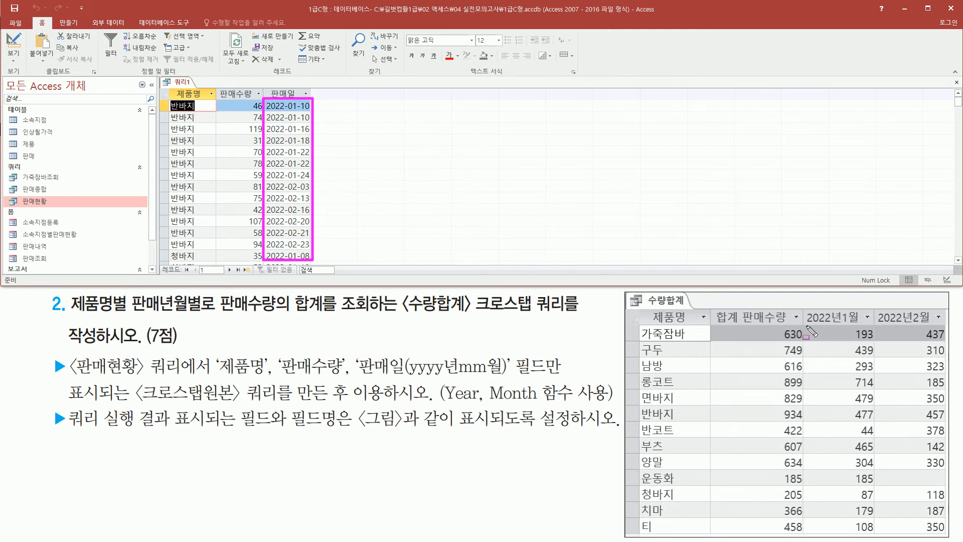
drag(806, 325, 932, 324)
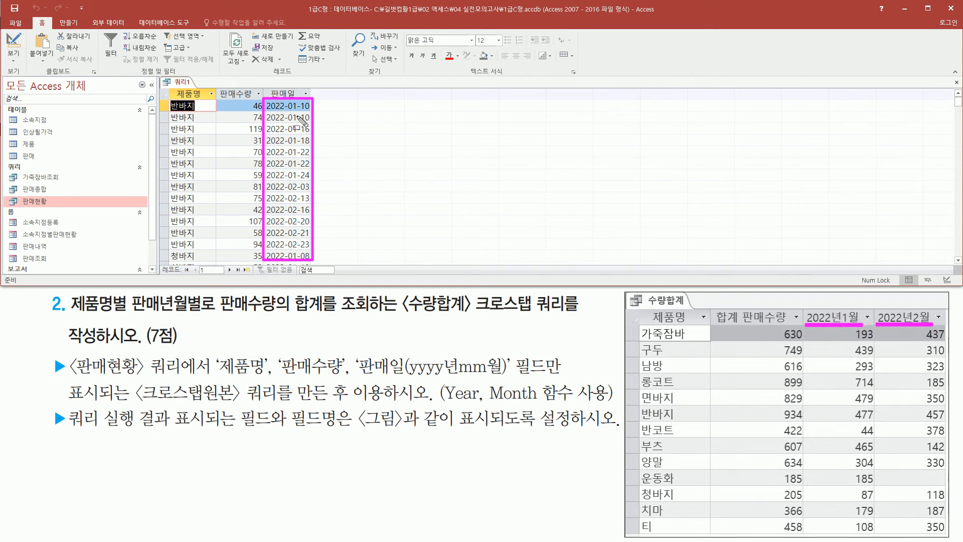
key(Escape)
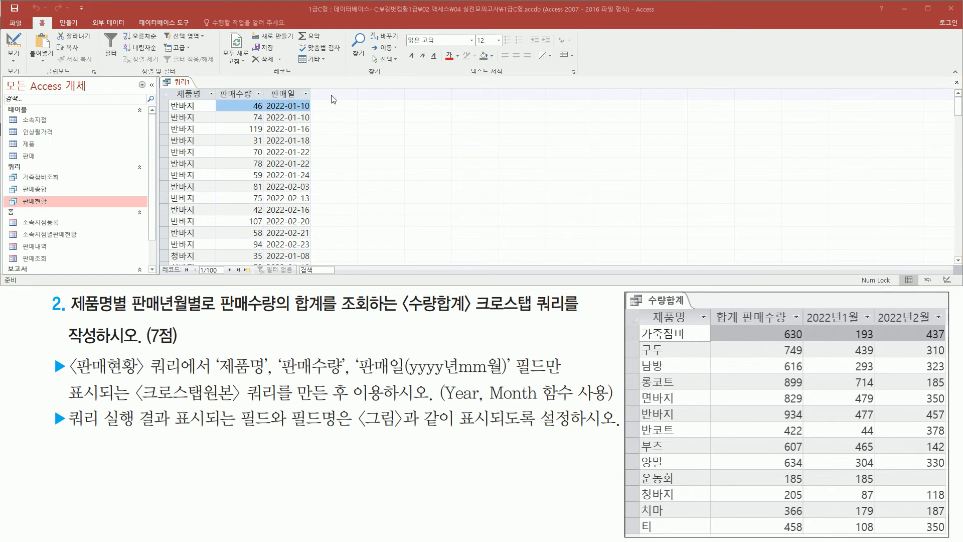
right_click(184, 82)
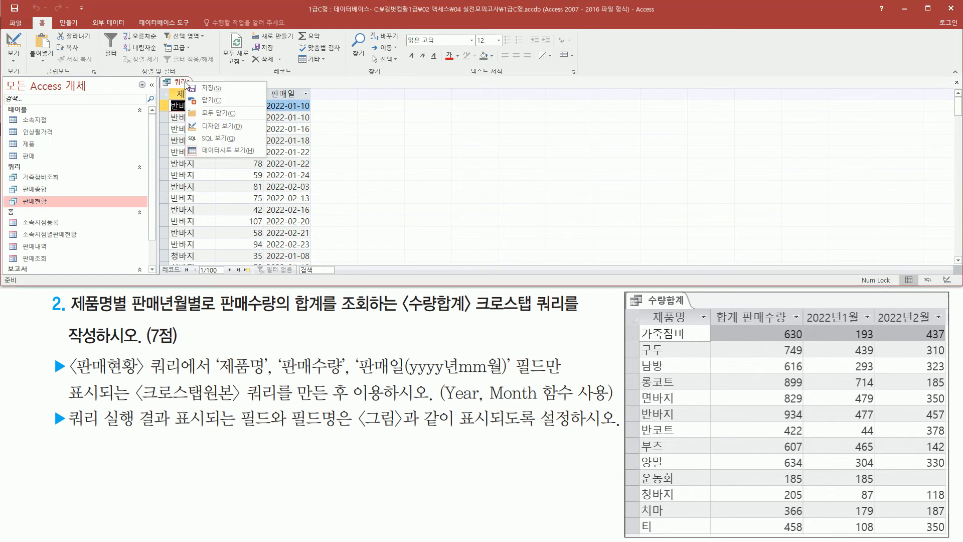
click(214, 125)
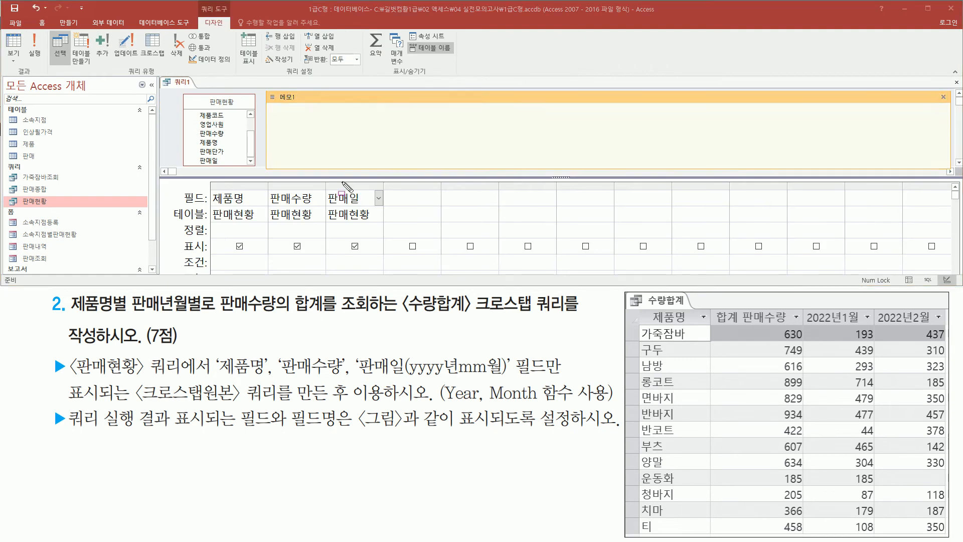
Write the year part of the 판매일 expression in the memo as year([판매일]) & "년" &
mouse_move(324, 187)
mouse_down()
mouse_move(359, 211)
mouse_move(383, 208)
mouse_up()
key(Escape)
click(349, 132)
key(ctrl+2)
drag(442, 402, 619, 404)
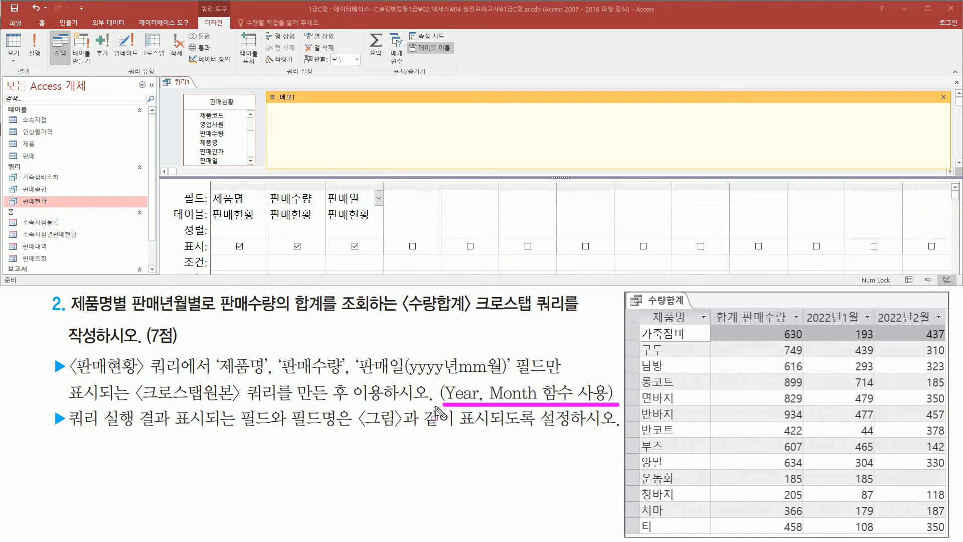
key(Escape)
click(323, 120)
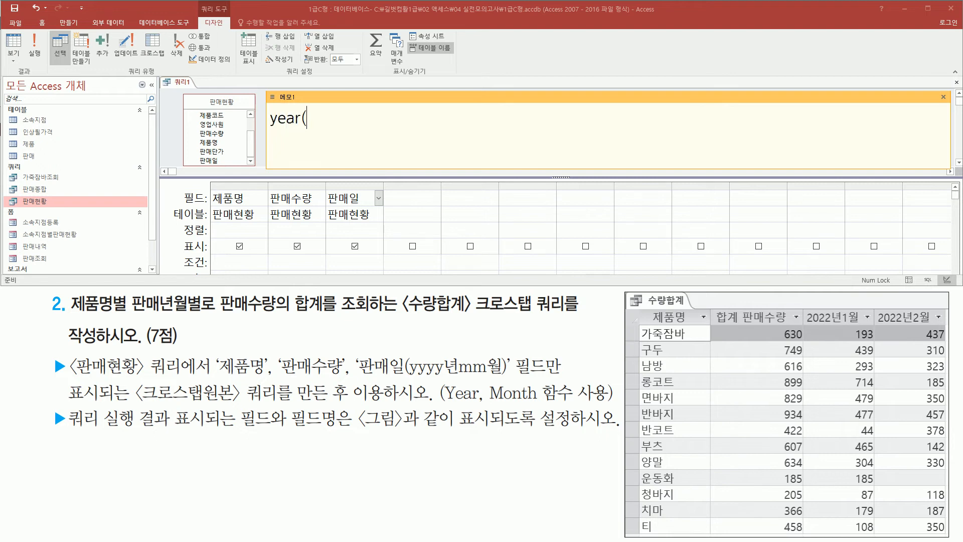
text(year([판매)
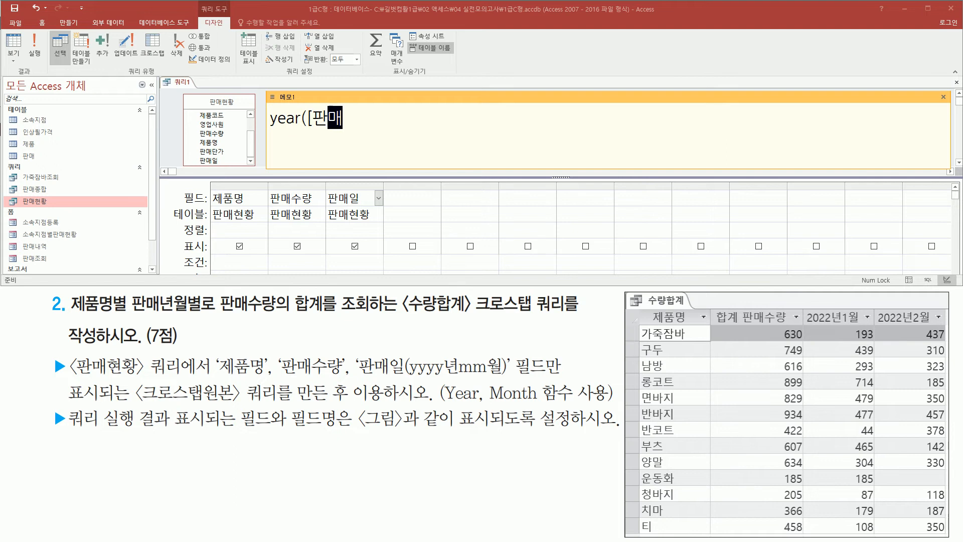
text(일])
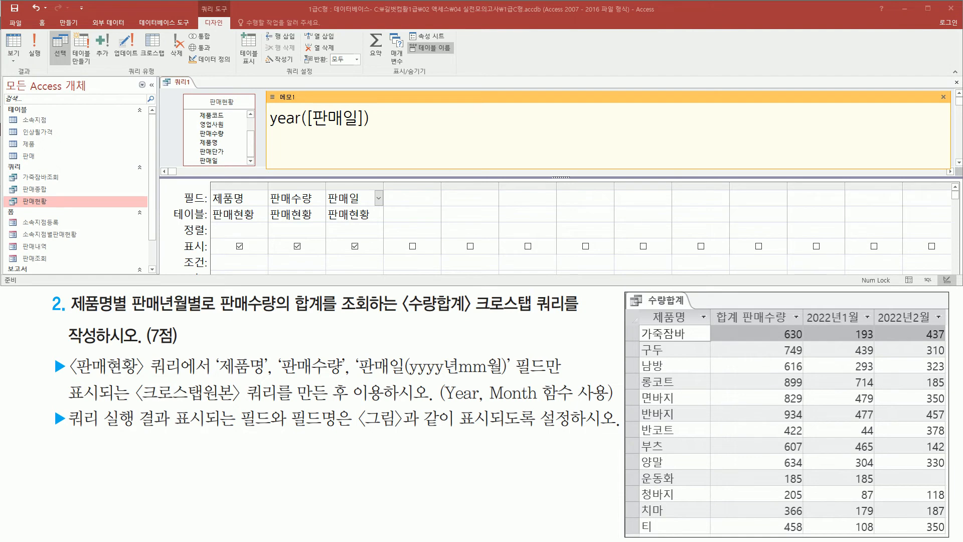
text() &)
text( "녀)
text(")
text(&)
Complete the memo expression with month([판매일]) & "월" and copy the whole expression
text( month*()
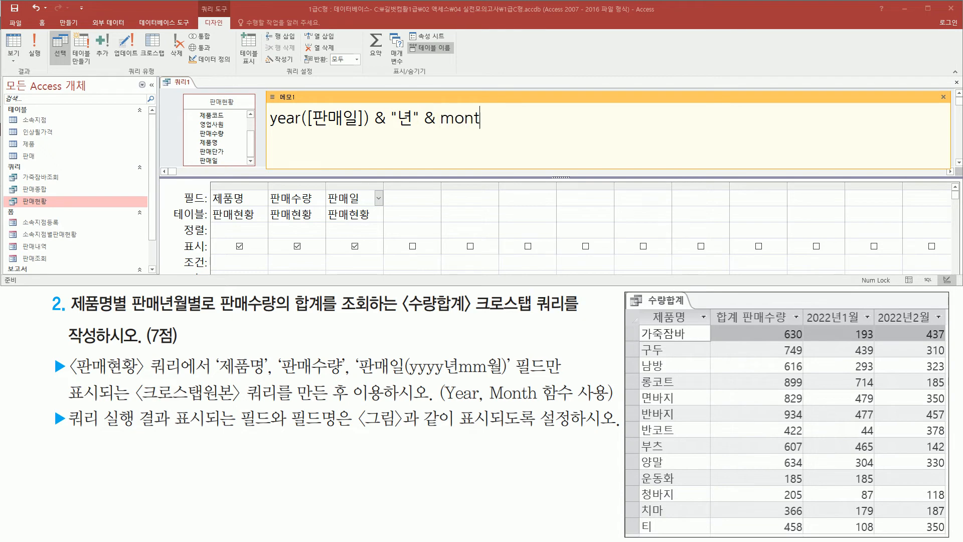
key(BackSpace)
key(BackSpace)
text(([판매일)
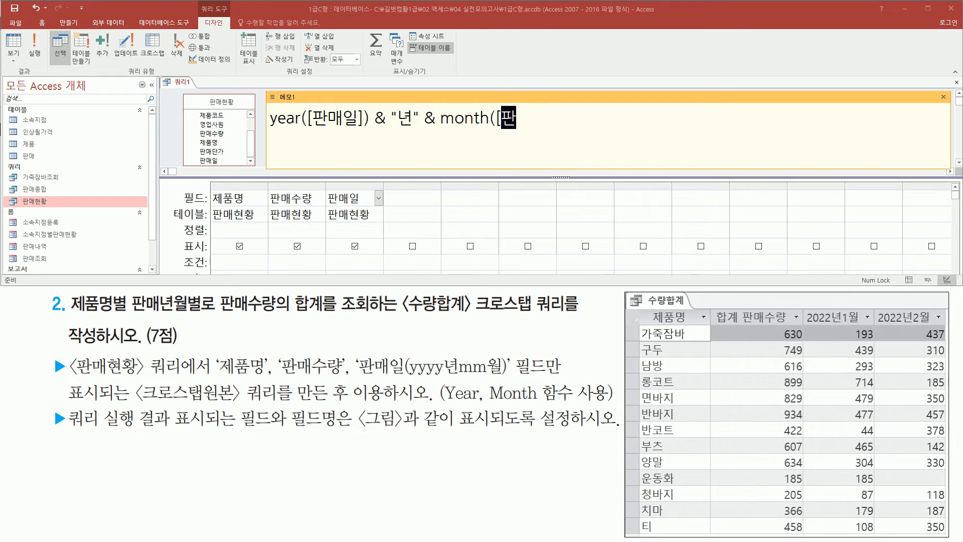
text(]))
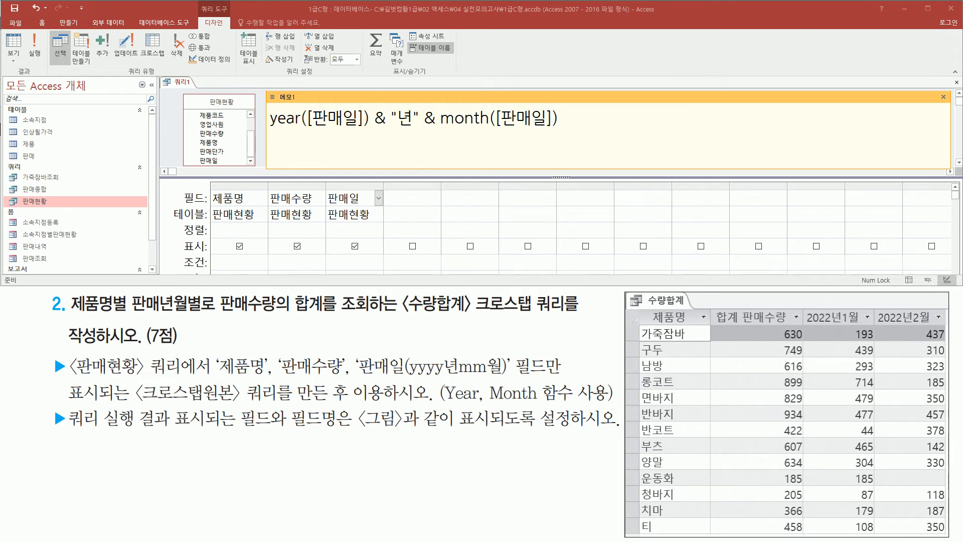
text( &)
text("dn)
key(BackSpace)
key(BackSpace)
text(월)
key(ctrl+a)
key(ctrl+c)
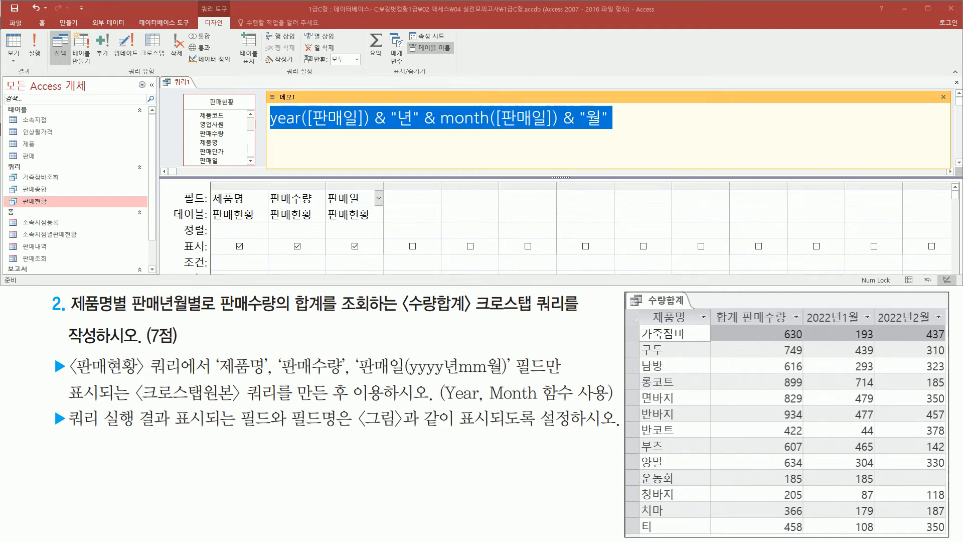
Widen the 판매일 column of the design grid enough to show a long expression
drag(324, 189, 383, 204)
click(618, 115)
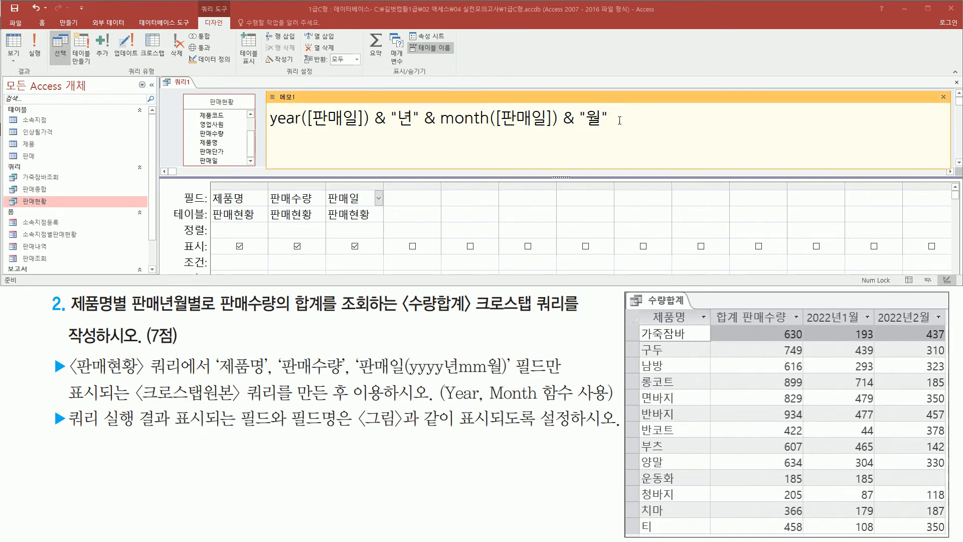
click(377, 185)
drag(383, 185, 761, 191)
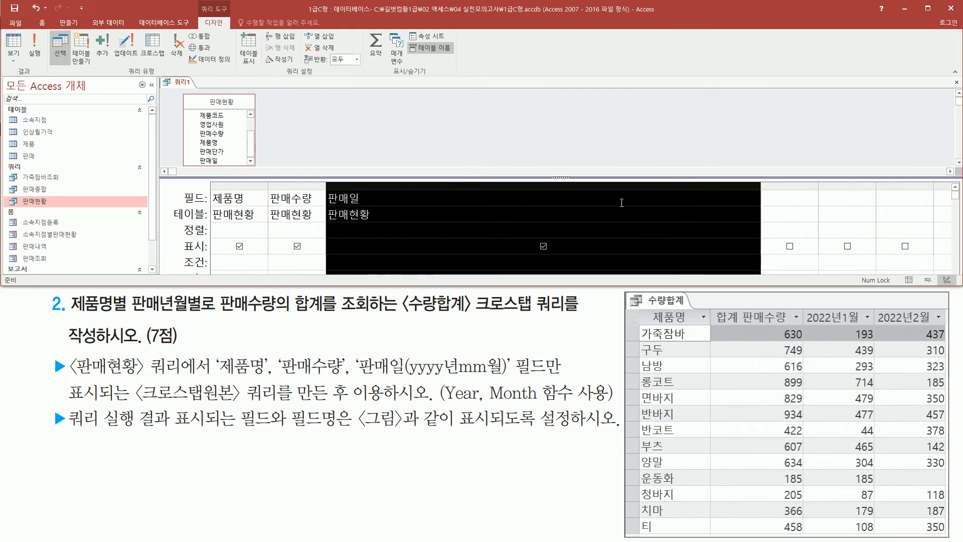
Replace the 판매일 field with the copied expression year([판매일]) & "년" & month([판매일]) & "월"
click(395, 199)
double_click(484, 205)
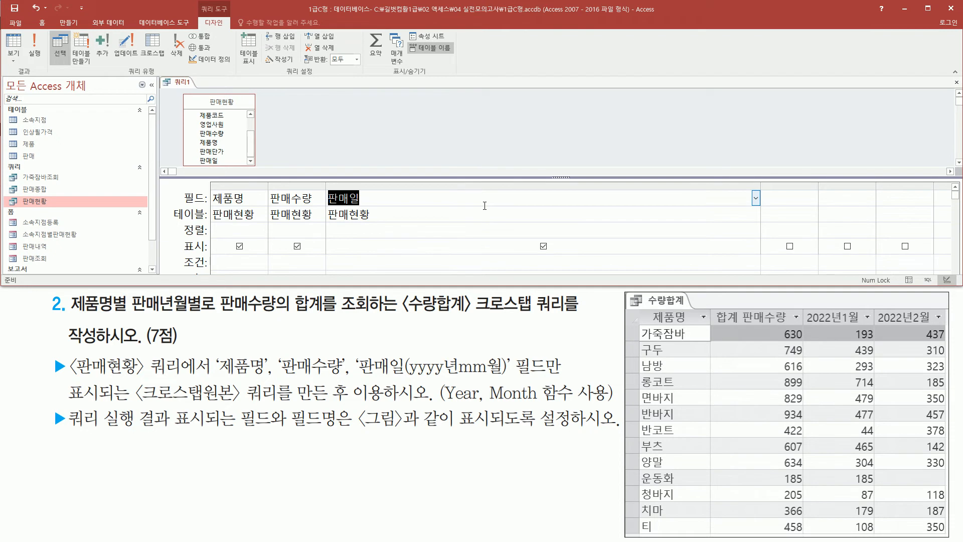
key(Delete)
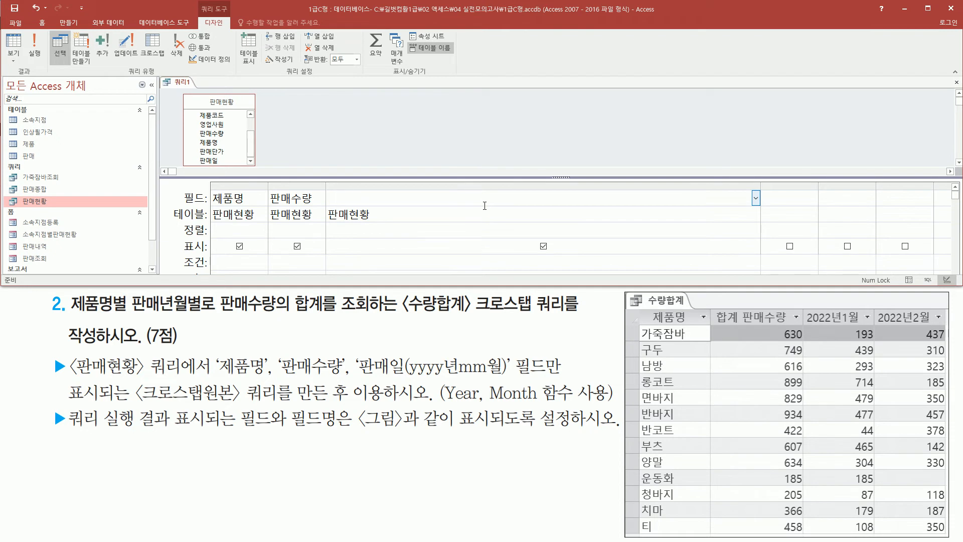
key(ctrl+v)
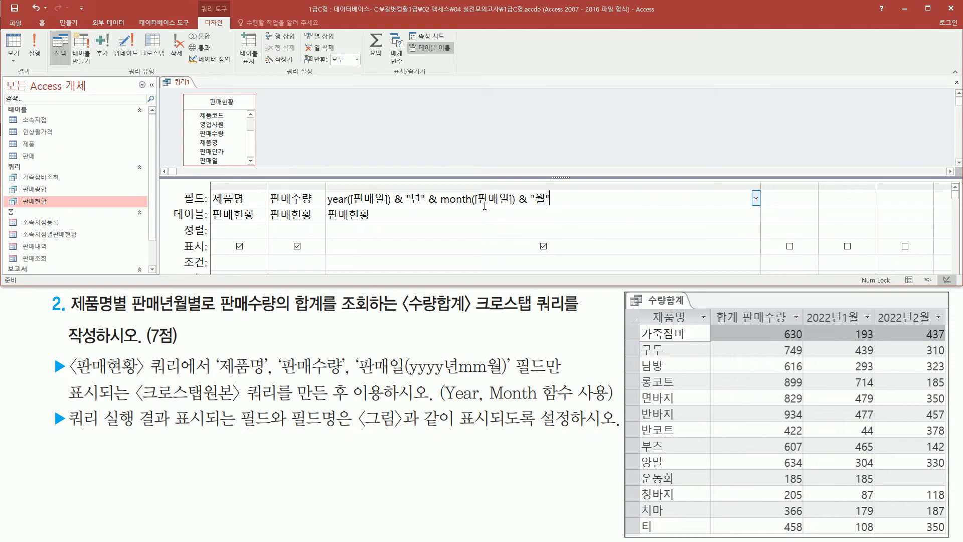
key(Return)
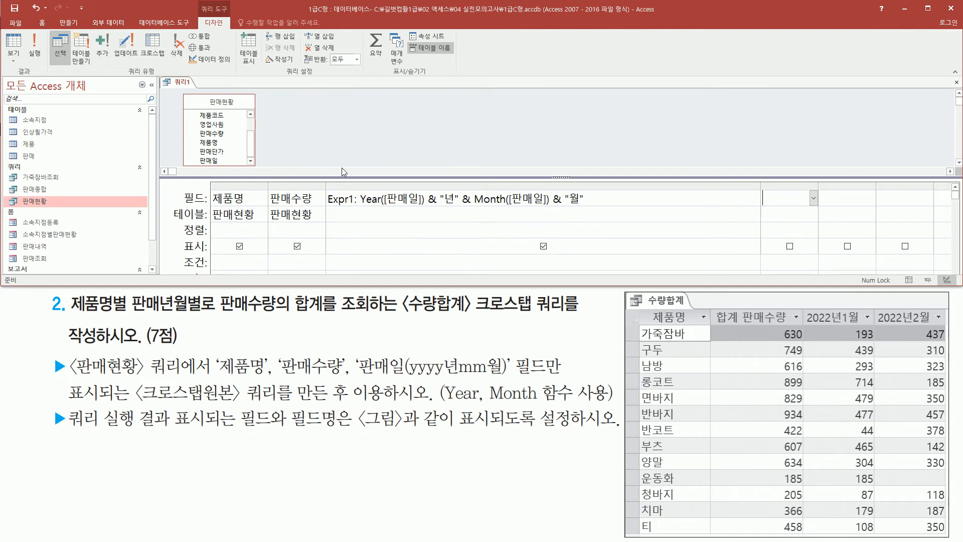
Rename the year-month expression's field alias from Expr1 to 판매년월
drag(360, 206, 584, 206)
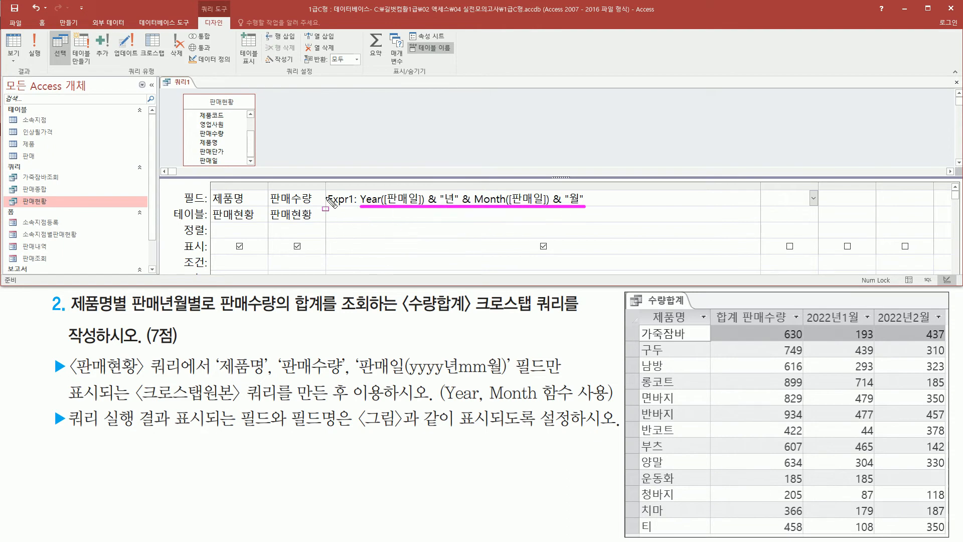
mouse_move(324, 189)
mouse_down()
mouse_move(338, 211)
mouse_move(359, 210)
mouse_up()
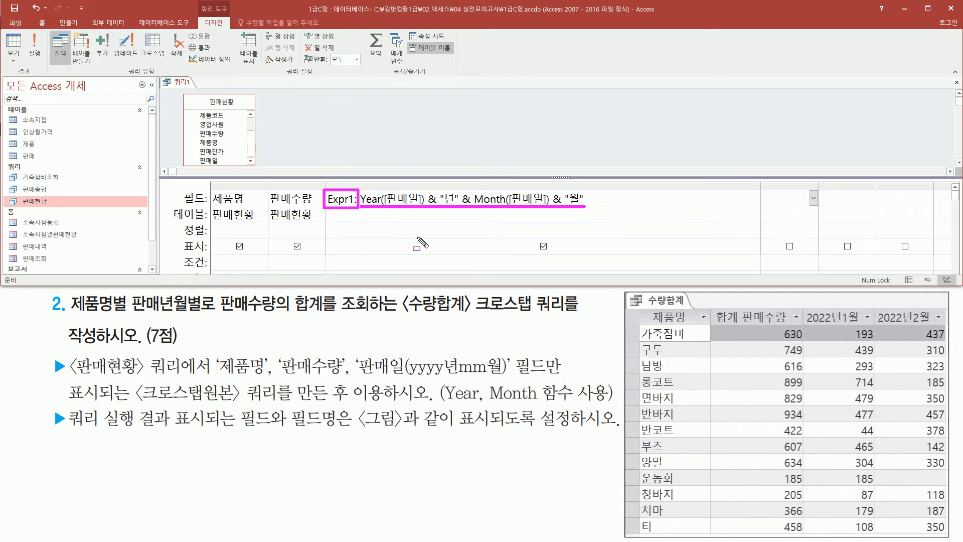
drag(320, 213, 359, 215)
key(Escape)
click(361, 198)
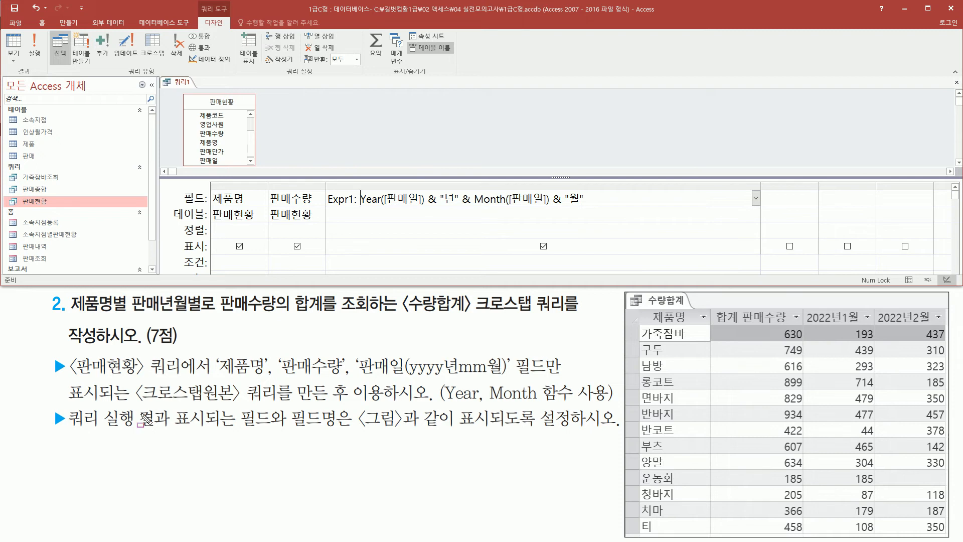
mouse_move(131, 401)
mouse_down()
mouse_move(280, 402)
mouse_move(277, 383)
mouse_up()
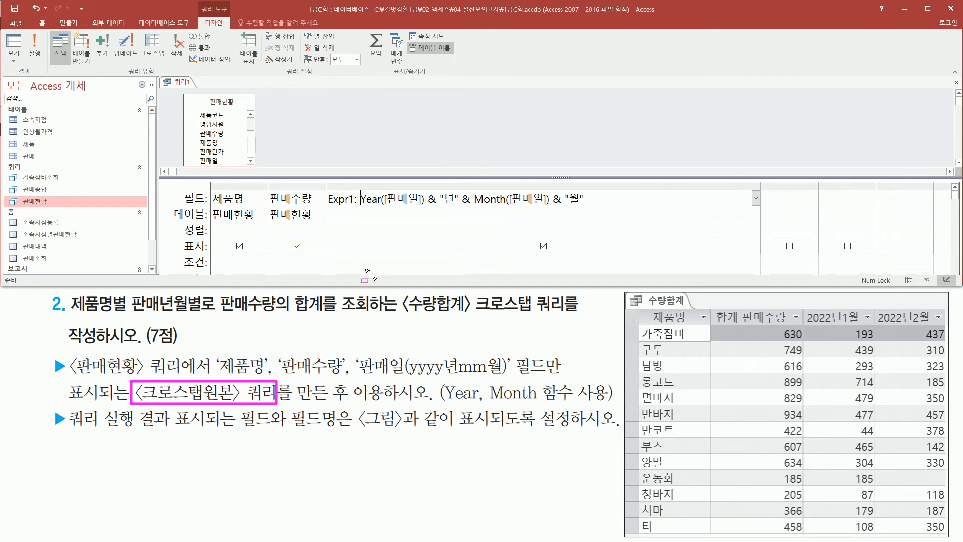
mouse_move(323, 207)
mouse_down()
mouse_move(346, 206)
mouse_move(327, 199)
mouse_up()
key(Escape)
key(BackSpace)
key(Delete)
text(ㅍㅏ)
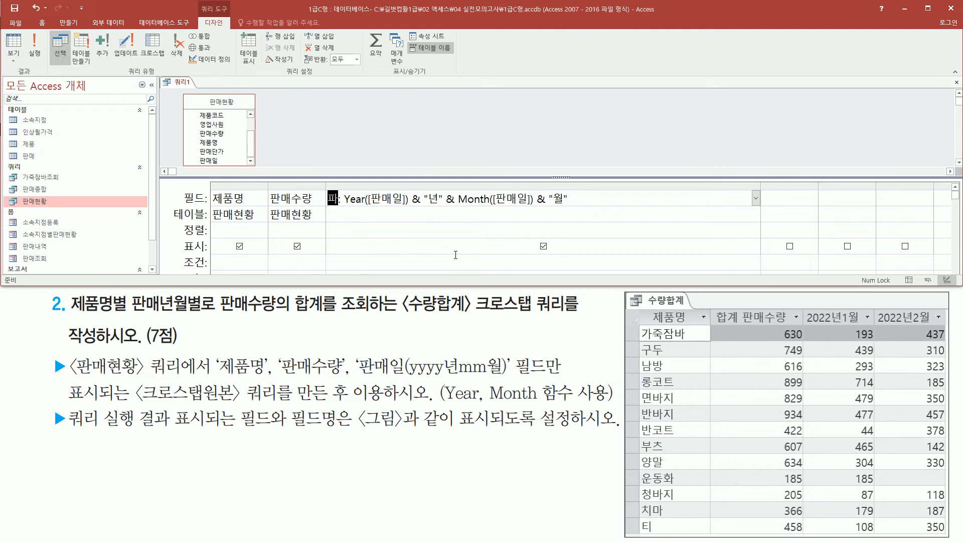
text(ㄴㅁㅐㄴㅕㄴㅇㅜ)
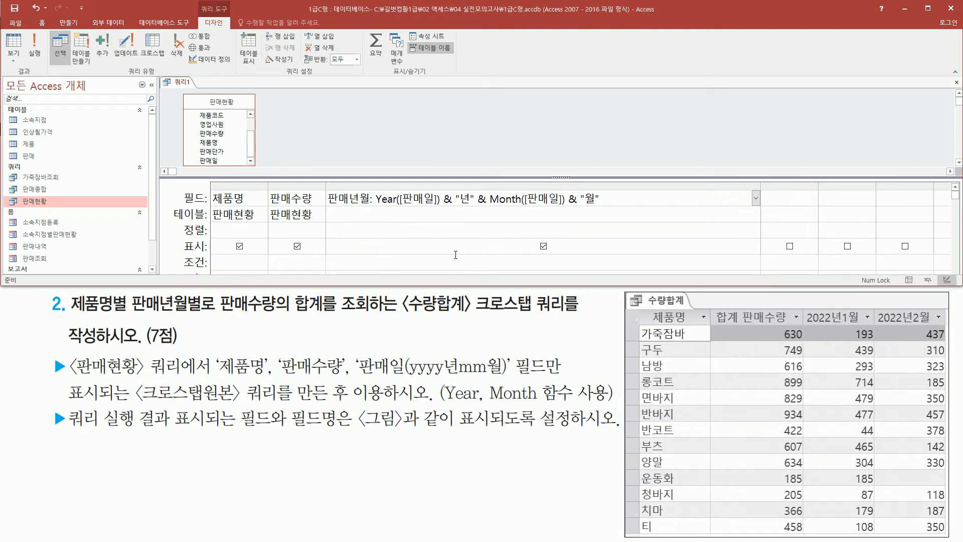
key(Tab)
key(shift+Tab)
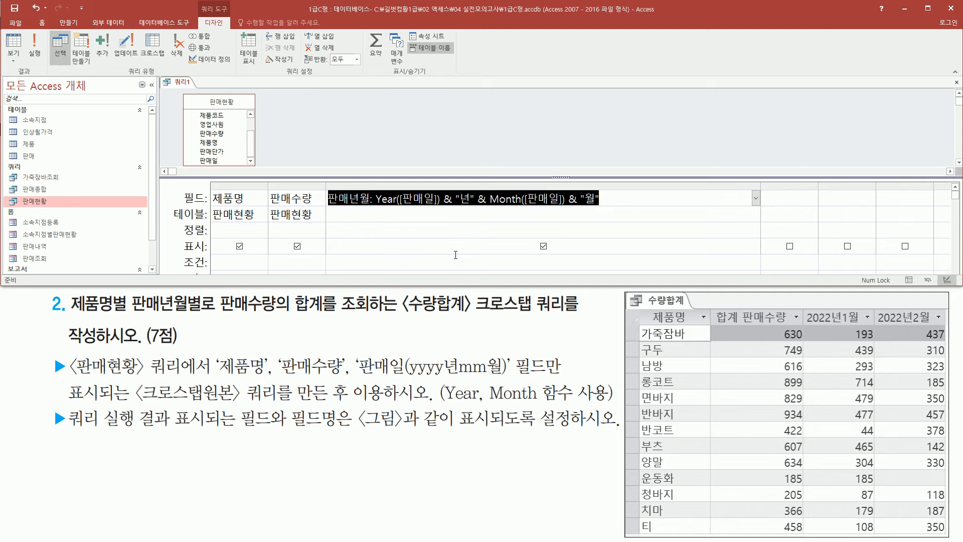
key(Down)
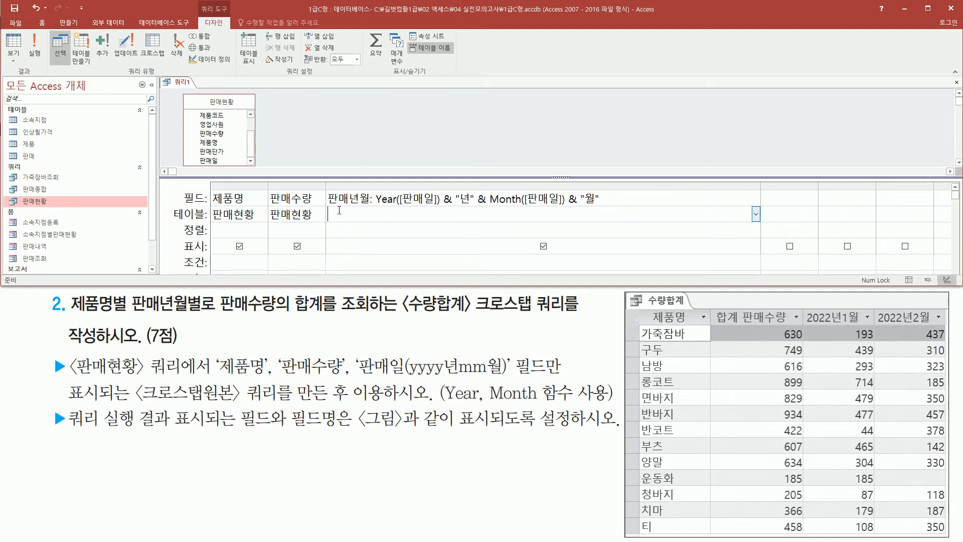
Run the query to view its result with the 판매년월 column
drag(346, 210, 371, 209)
key(Escape)
key(ctrl+shift+d)
mouse_move(27, 31)
mouse_down()
mouse_move(41, 73)
mouse_move(45, 66)
mouse_up()
key(Escape)
click(34, 47)
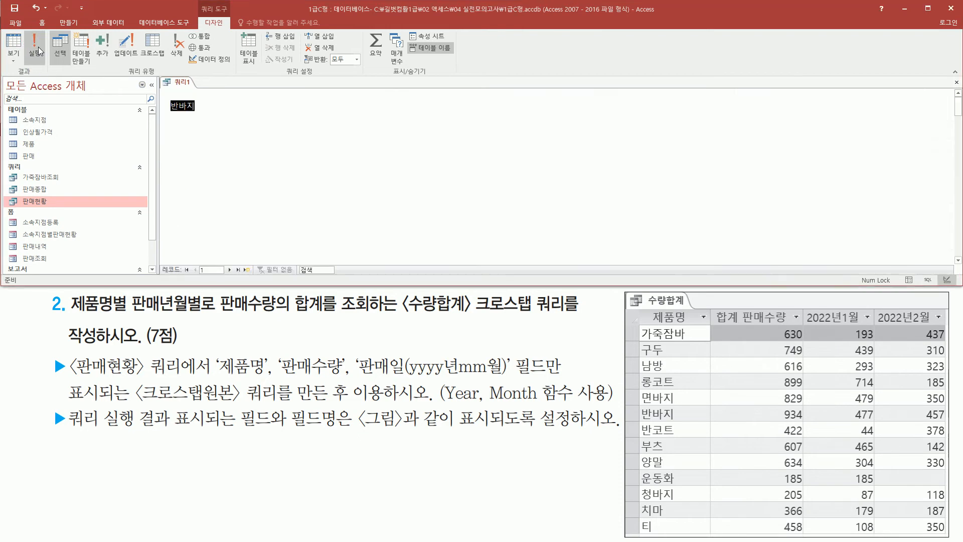
key(ctrl+shift+d)
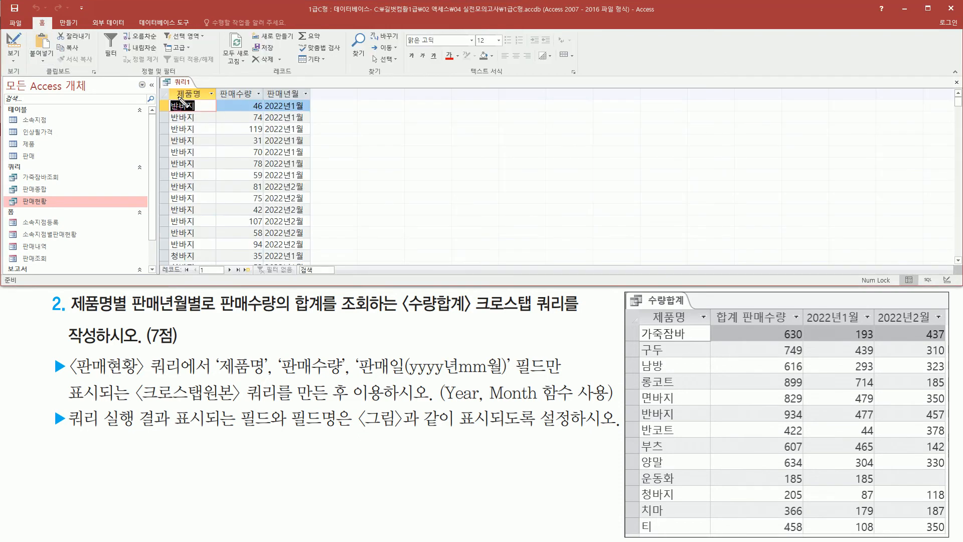
drag(165, 85, 205, 245)
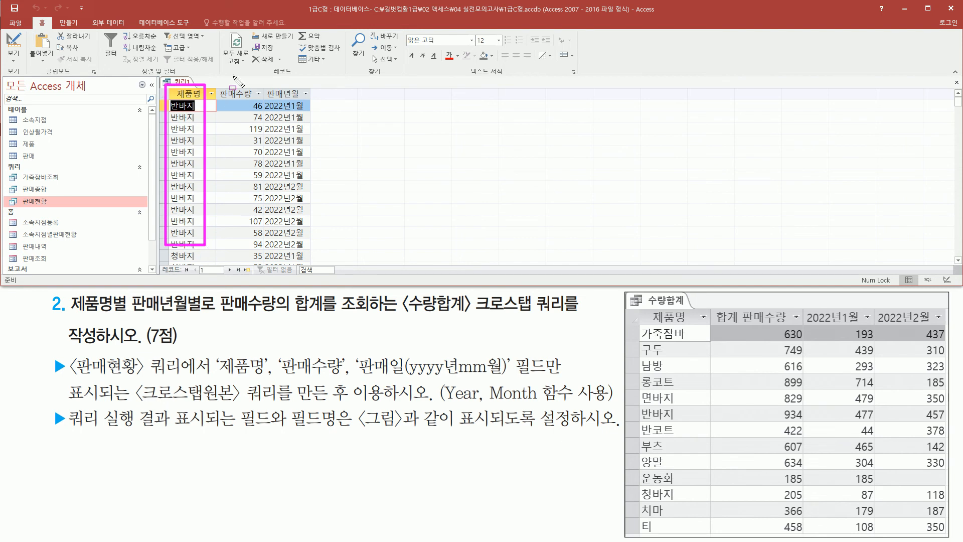
mouse_move(219, 85)
mouse_down()
mouse_move(257, 207)
mouse_move(257, 250)
mouse_up()
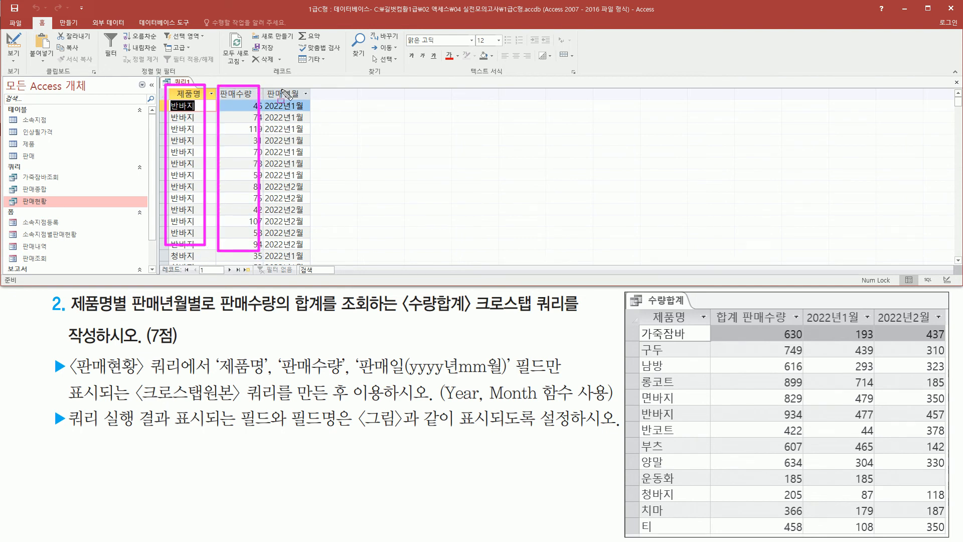
drag(265, 85, 314, 253)
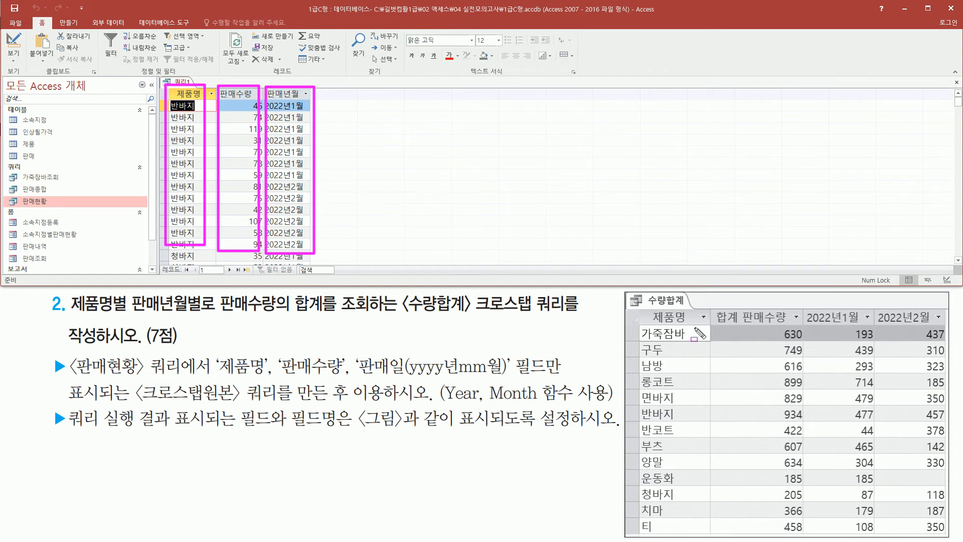
key(Escape)
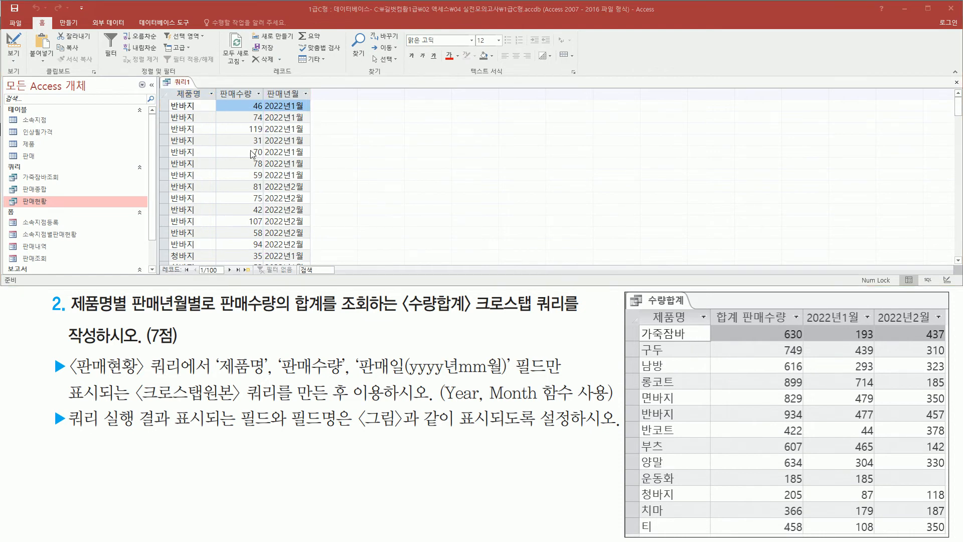
Close the query and choose to save its design changes
right_click(181, 84)
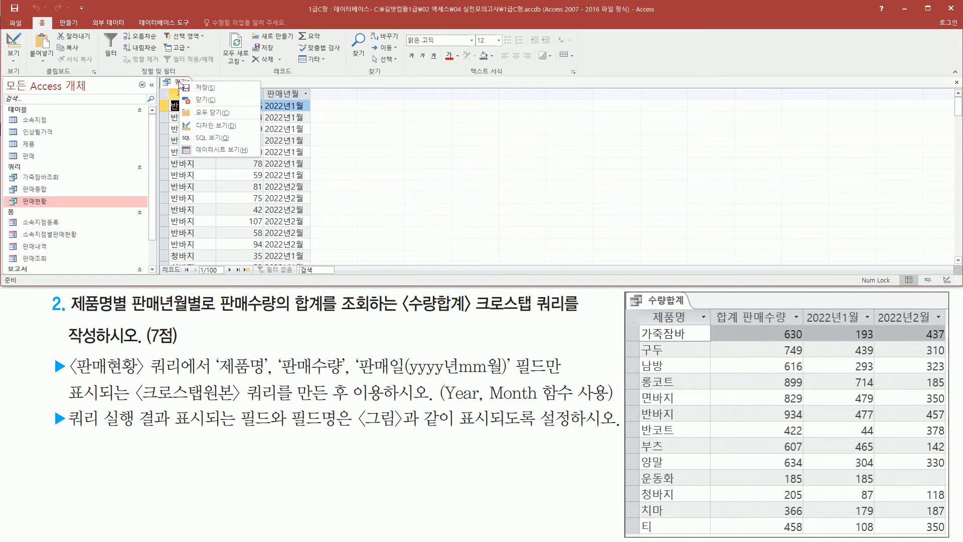
click(205, 100)
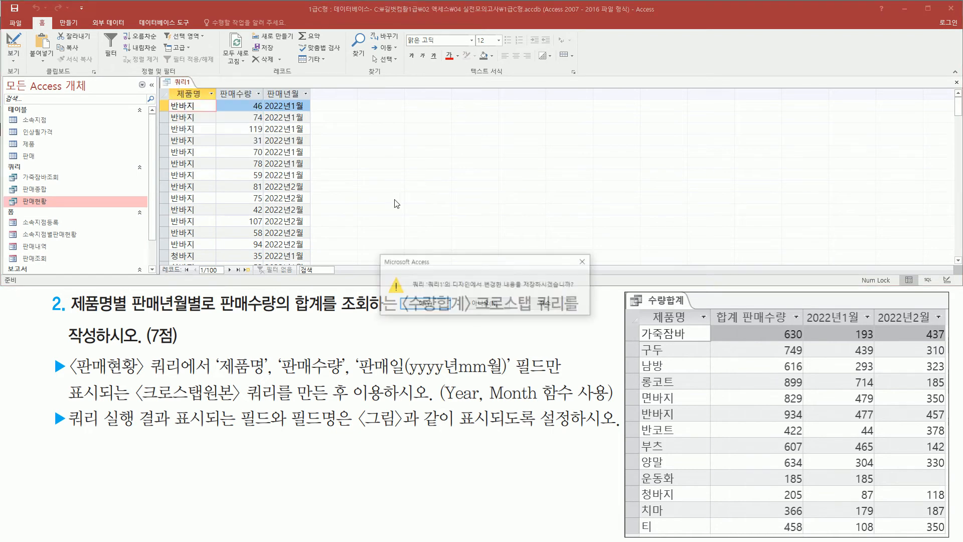
drag(519, 291, 575, 290)
mouse_move(397, 294)
mouse_down()
mouse_move(421, 312)
mouse_move(450, 314)
mouse_up()
key(Escape)
click(426, 304)
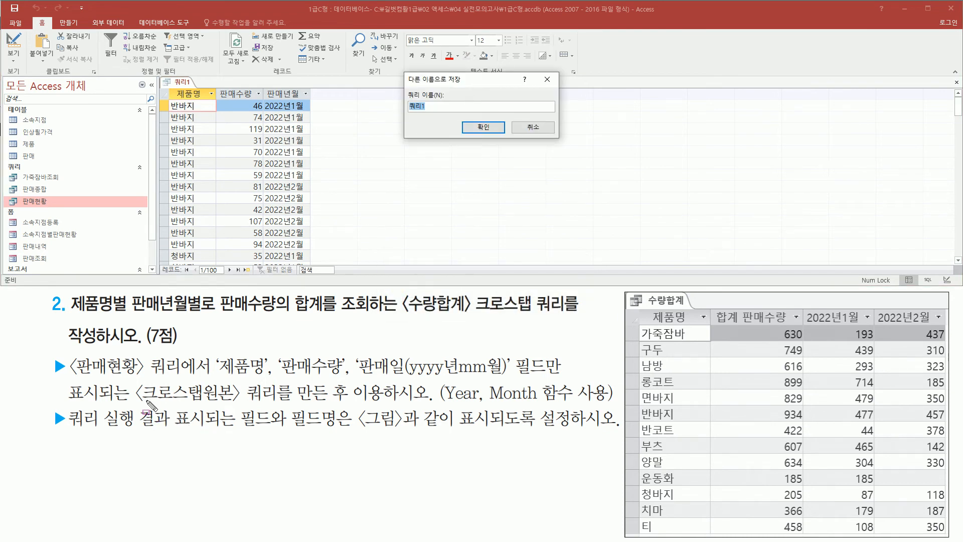
Save the new query under the name 크로스탭원본
mouse_move(129, 404)
mouse_down()
mouse_move(306, 419)
mouse_move(286, 381)
mouse_move(434, 410)
mouse_up()
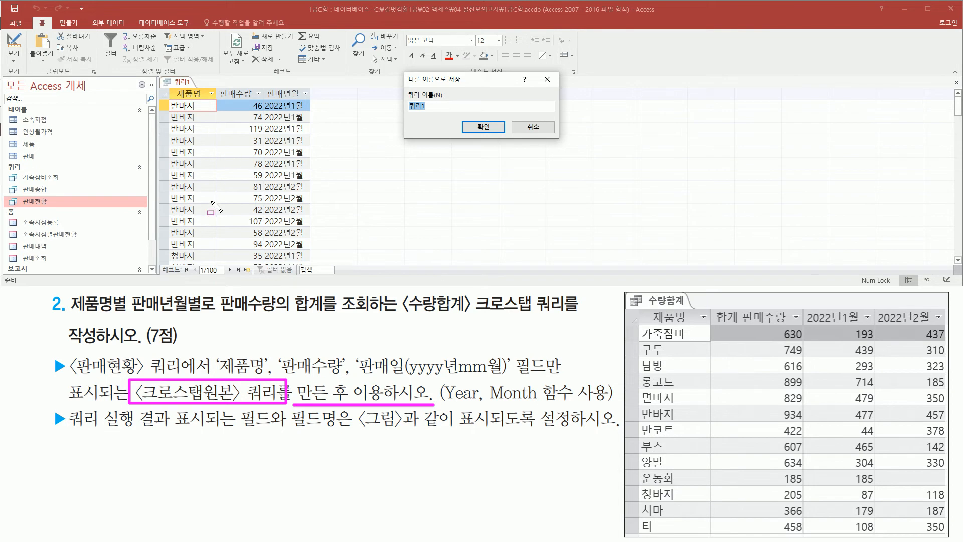
key(Escape)
text(크)
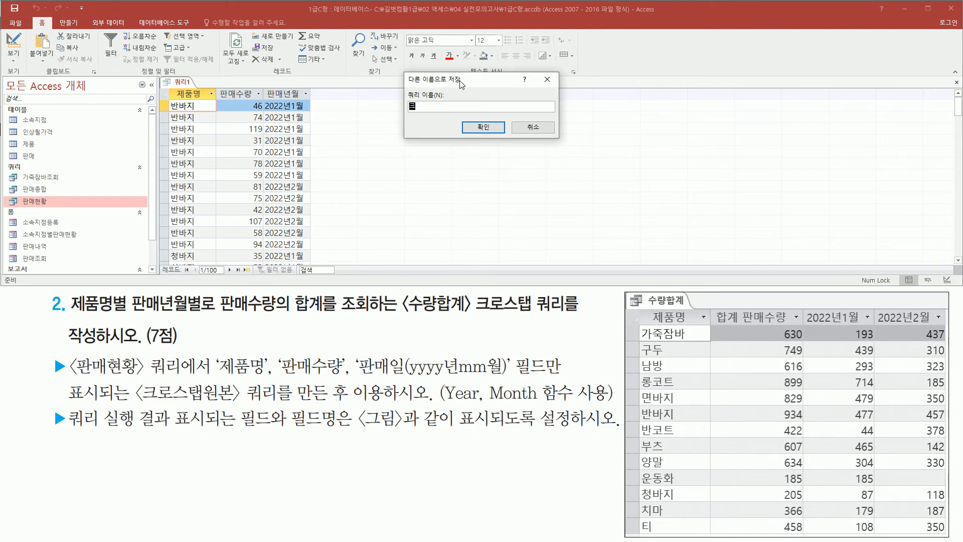
text(로스탭원본)
mouse_move(465, 119)
mouse_down()
mouse_move(479, 138)
mouse_move(506, 138)
mouse_up()
key(Escape)
click(483, 127)
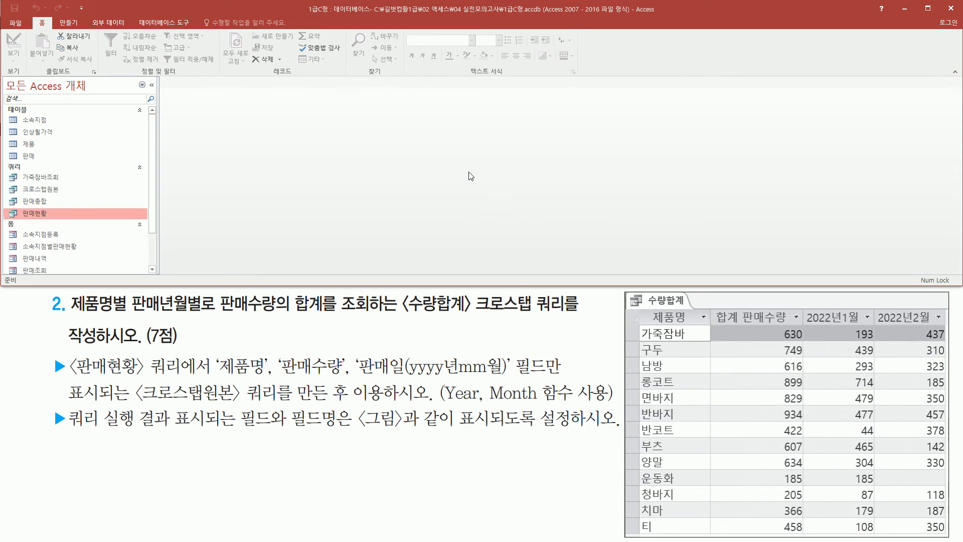
drag(5, 180, 66, 199)
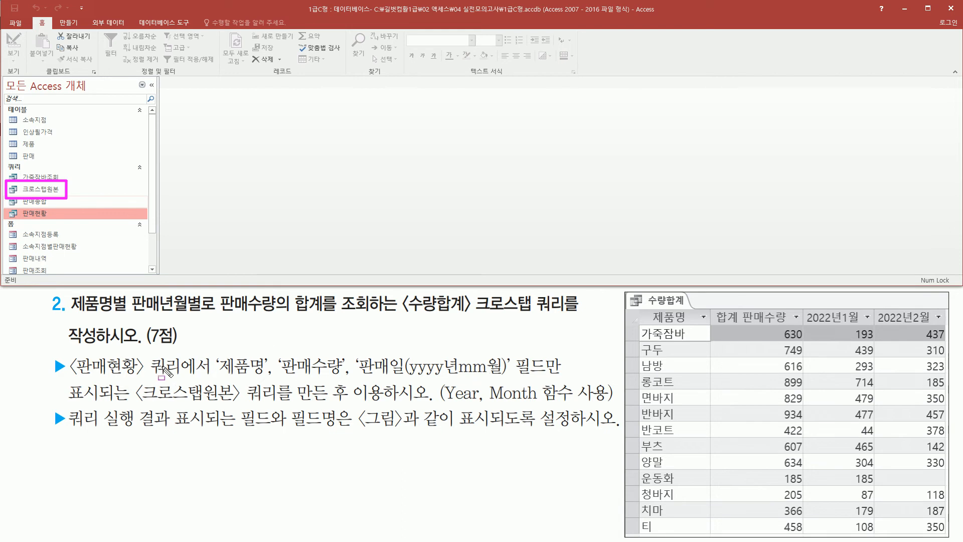
drag(69, 352, 182, 379)
mouse_move(637, 307)
mouse_down()
mouse_move(899, 469)
mouse_move(951, 539)
mouse_up()
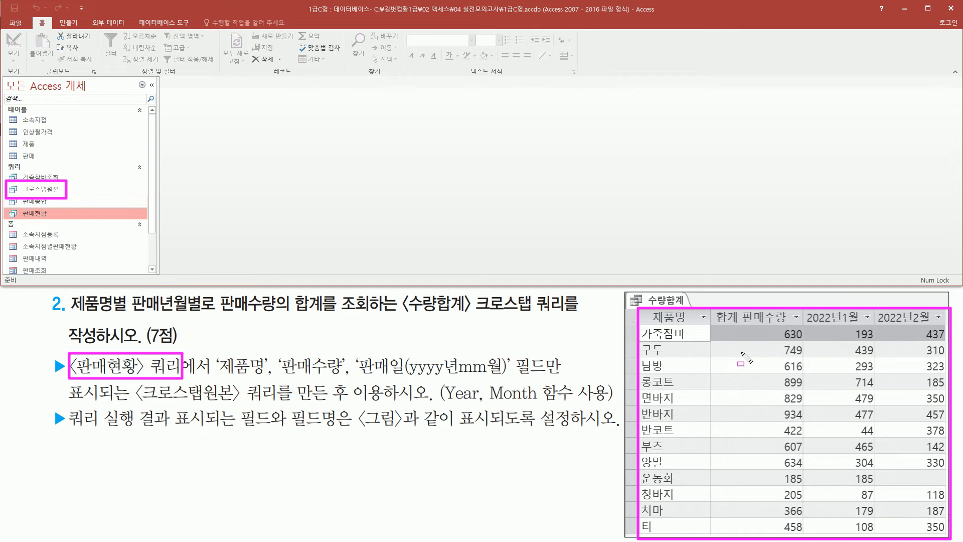
mouse_move(676, 314)
mouse_down()
mouse_move(760, 432)
mouse_move(931, 524)
mouse_up()
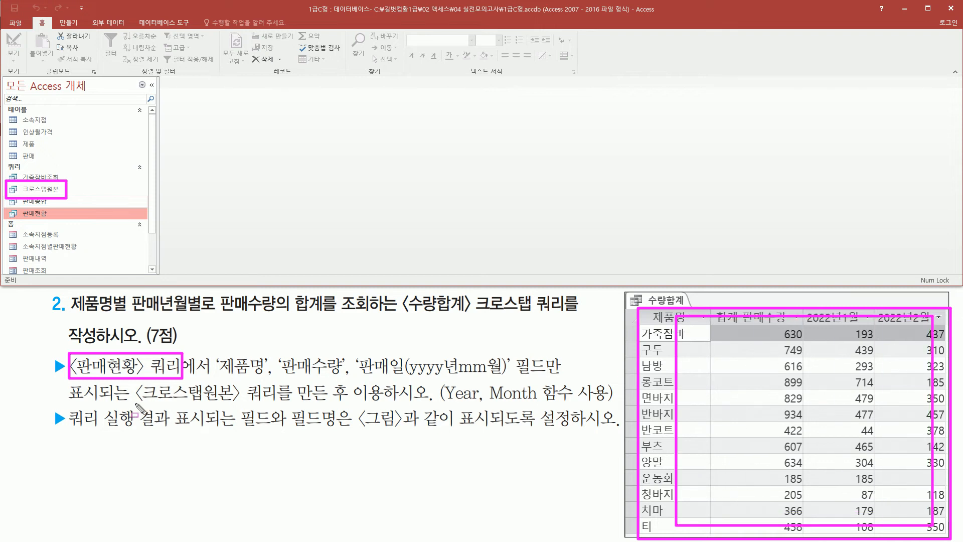
mouse_move(137, 410)
mouse_down()
mouse_move(278, 405)
mouse_move(281, 388)
mouse_up()
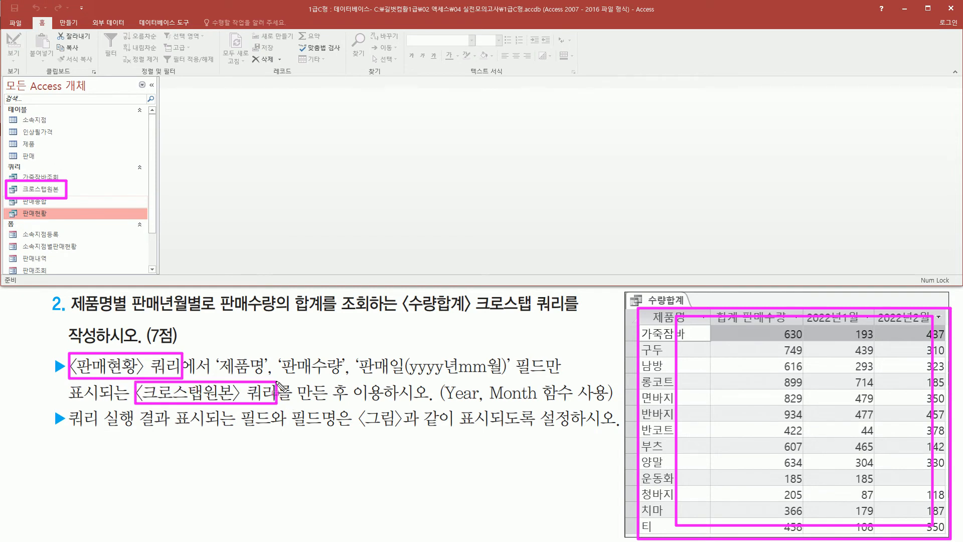
drag(134, 380, 287, 407)
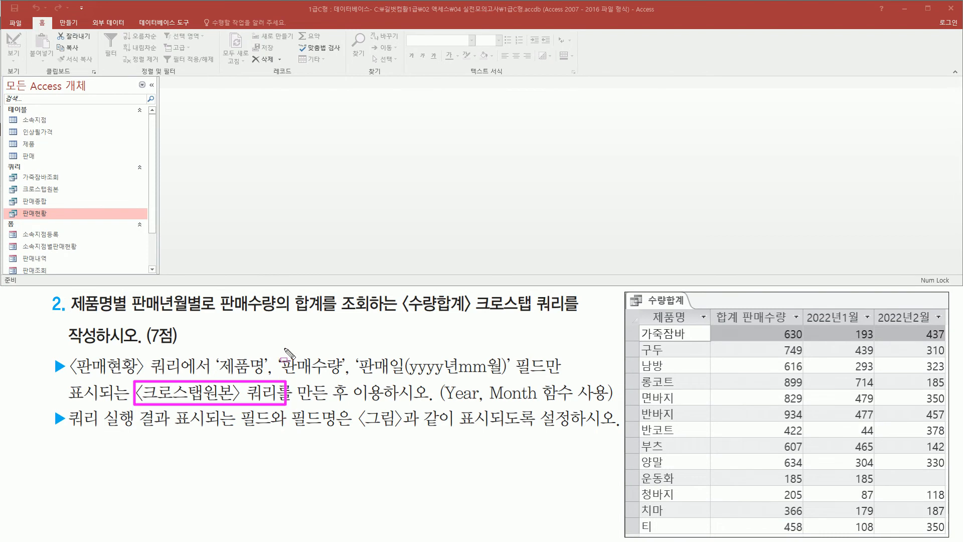
drag(400, 314, 568, 314)
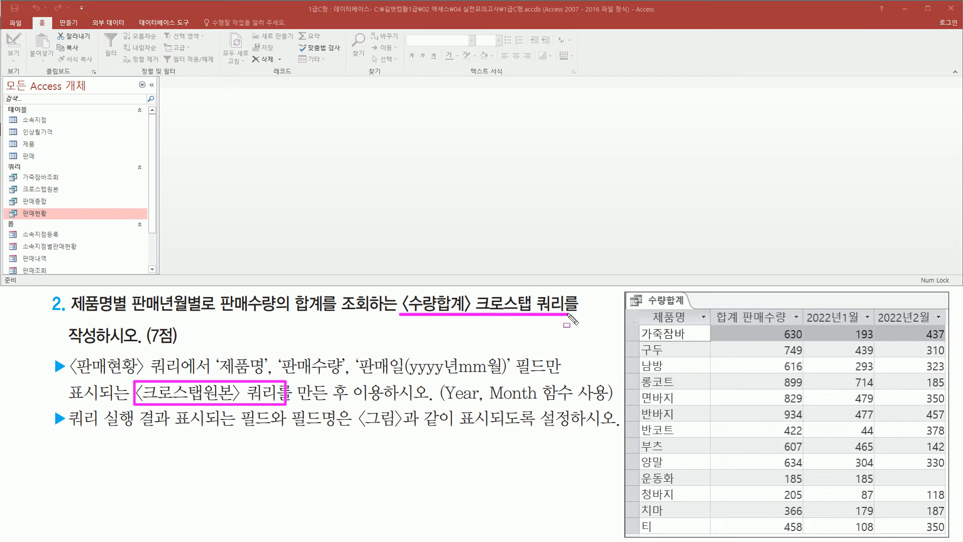
key(Escape)
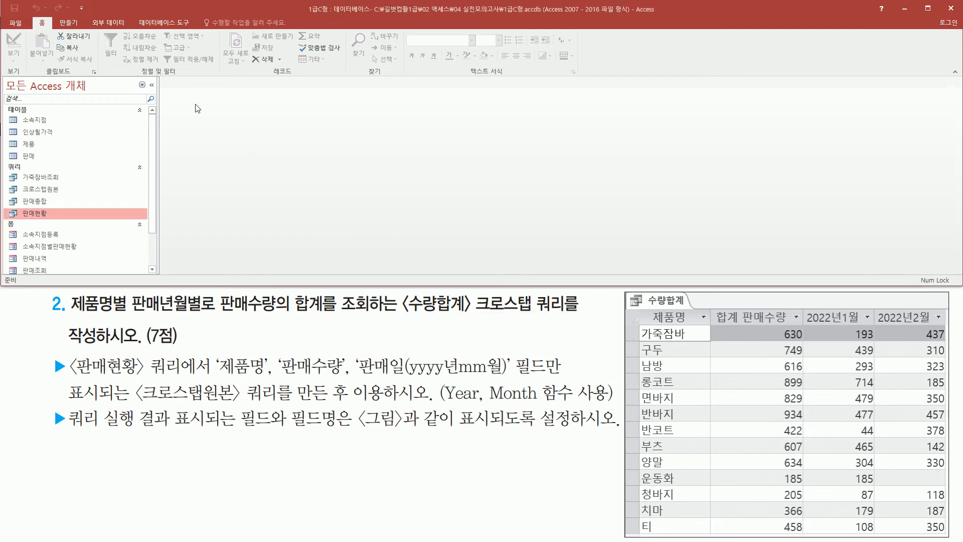
Start a new query with the crosstab query wizard (크로스탭 쿼리 마법사)
click(73, 23)
mouse_move(75, 17)
mouse_down()
mouse_move(57, 28)
mouse_move(148, 72)
mouse_up()
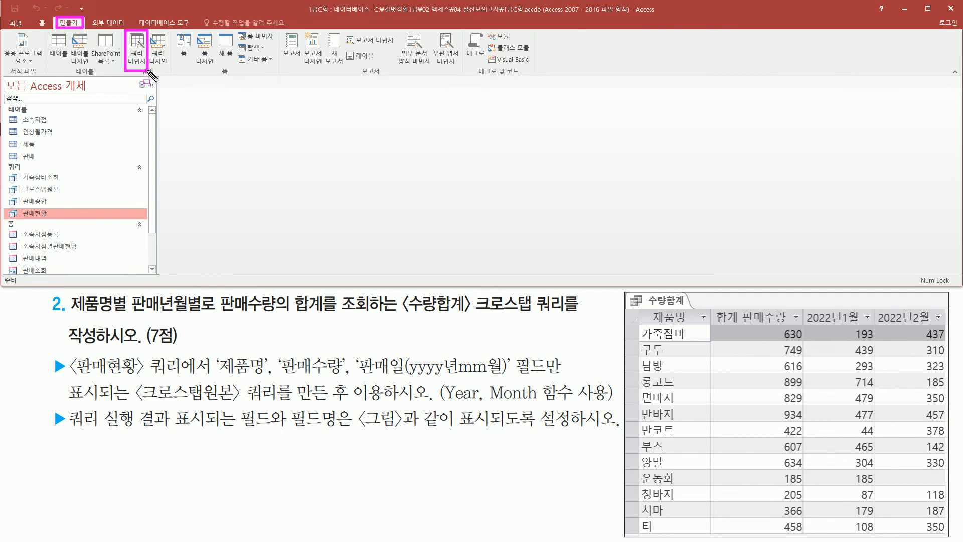
key(Escape)
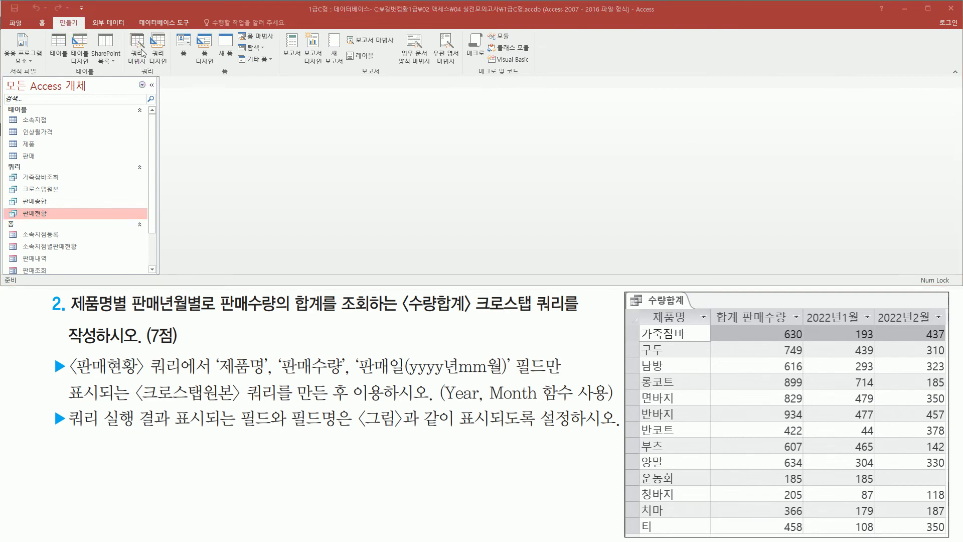
click(137, 47)
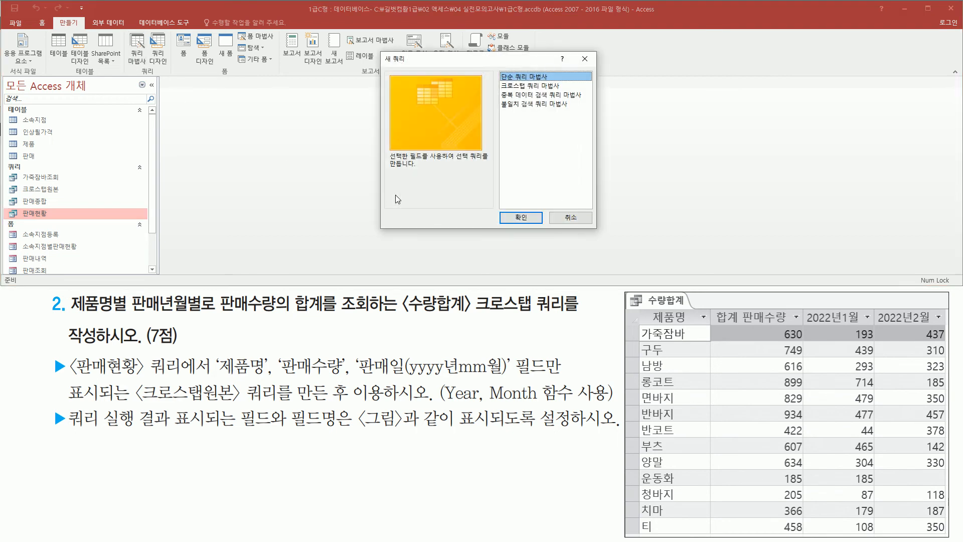
click(531, 89)
drag(495, 78, 582, 91)
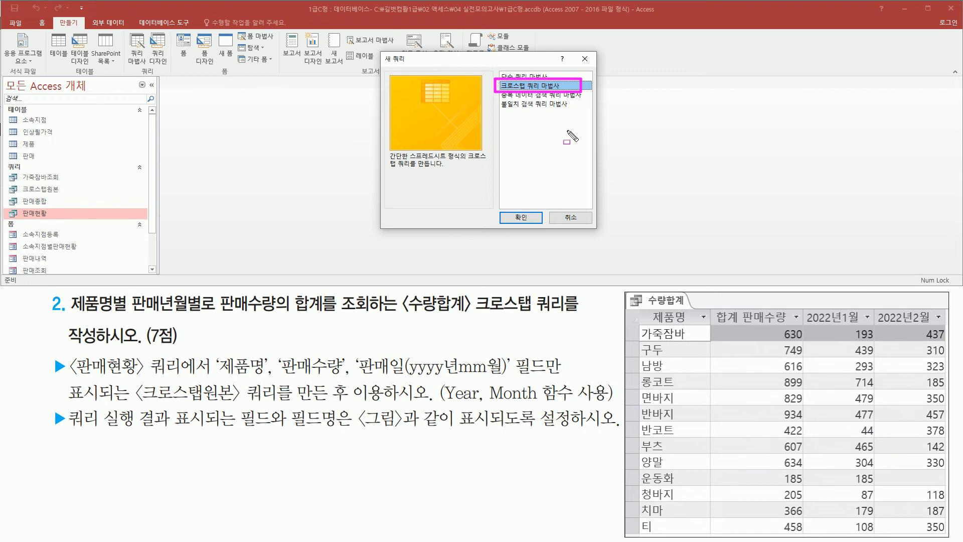
drag(502, 205, 541, 226)
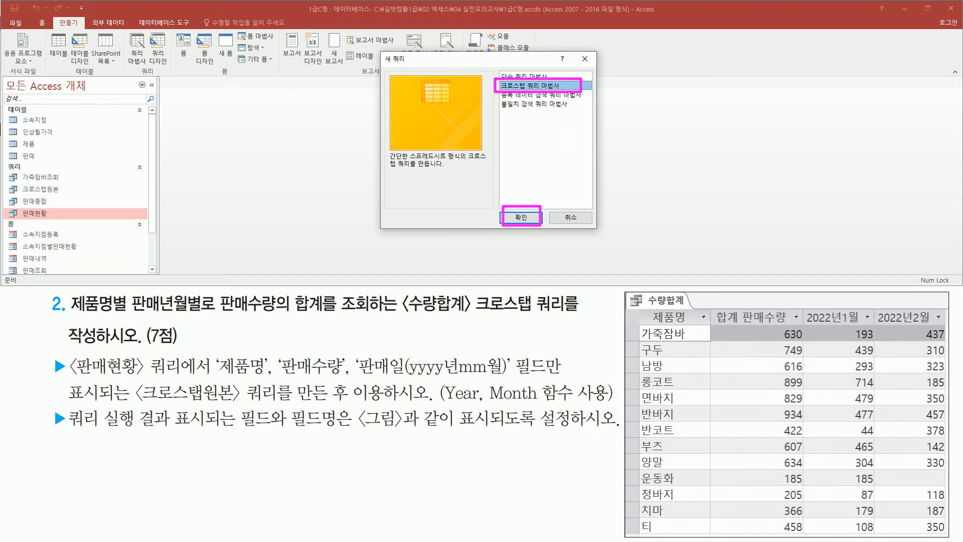
click(522, 220)
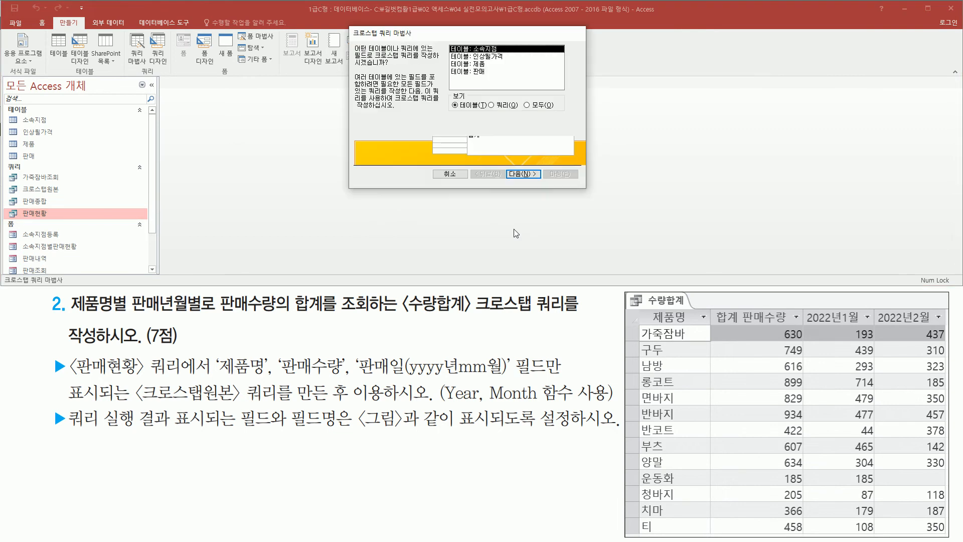
Choose the 크로스탭원본 query as the crosstab's source and continue to the row heading selection
mouse_move(349, 26)
mouse_down()
mouse_move(373, 126)
mouse_move(589, 191)
mouse_up()
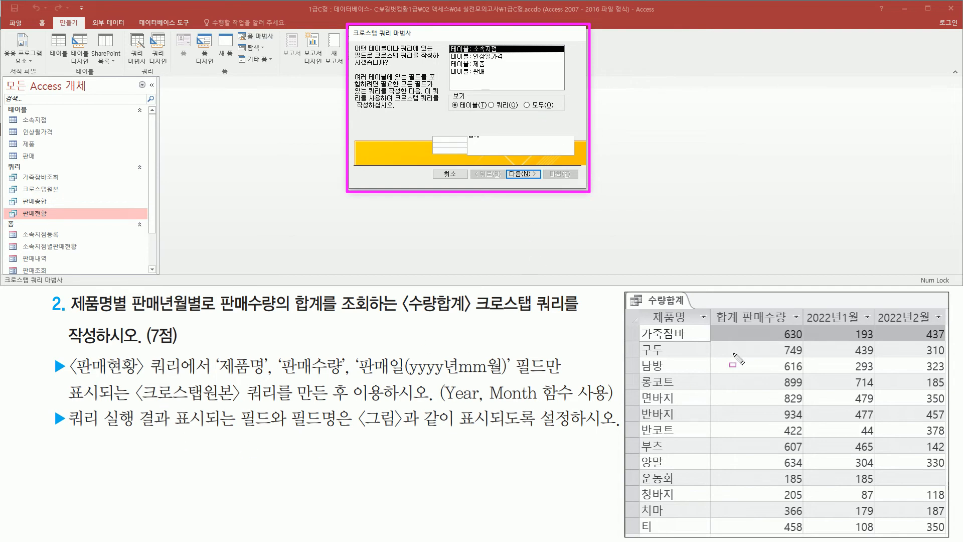
mouse_move(627, 297)
mouse_down()
mouse_move(912, 526)
mouse_move(947, 530)
mouse_up()
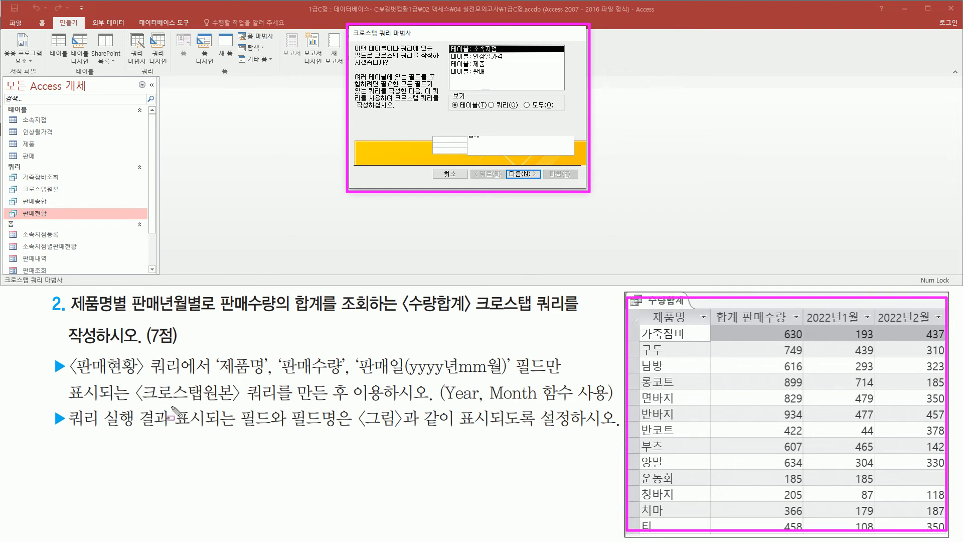
mouse_move(140, 401)
mouse_down()
mouse_move(286, 401)
mouse_move(282, 380)
mouse_up()
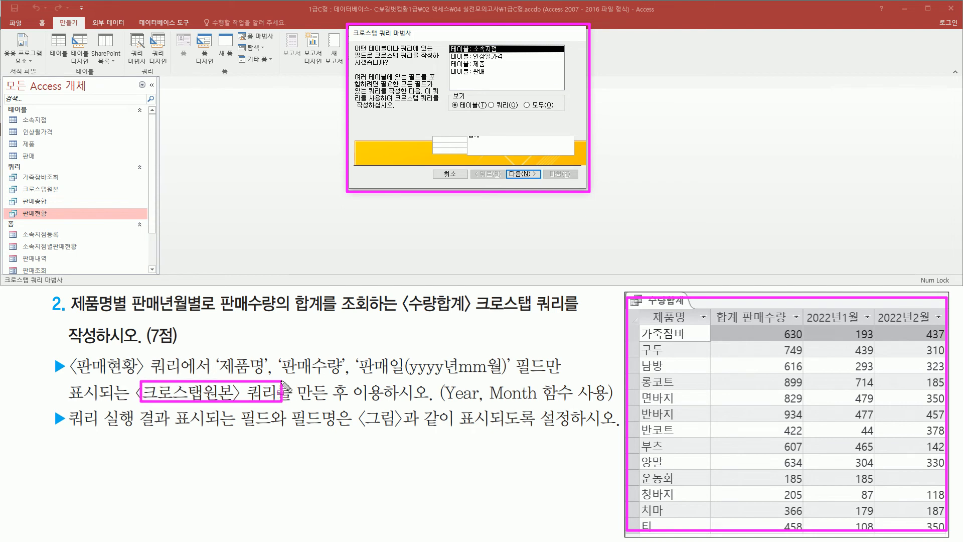
click(504, 105)
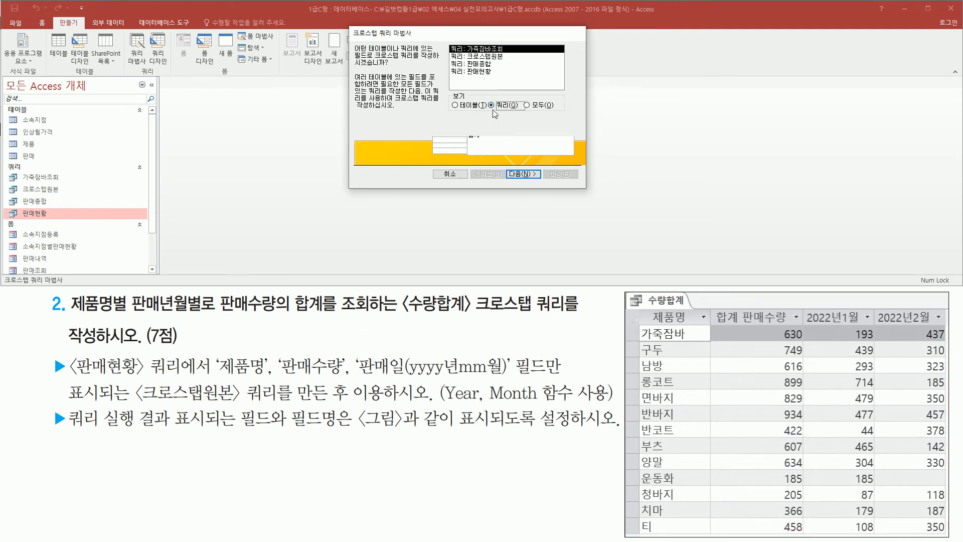
click(491, 57)
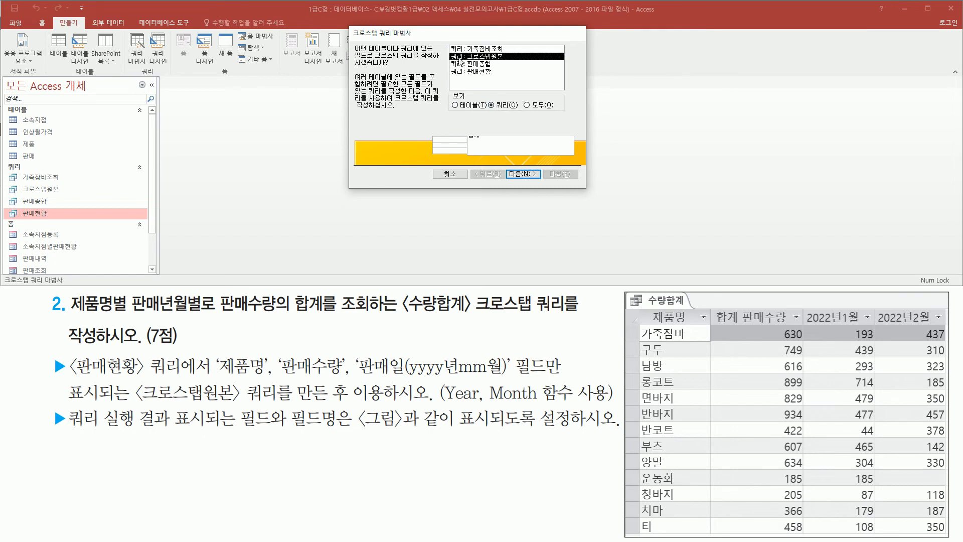
drag(448, 50, 522, 63)
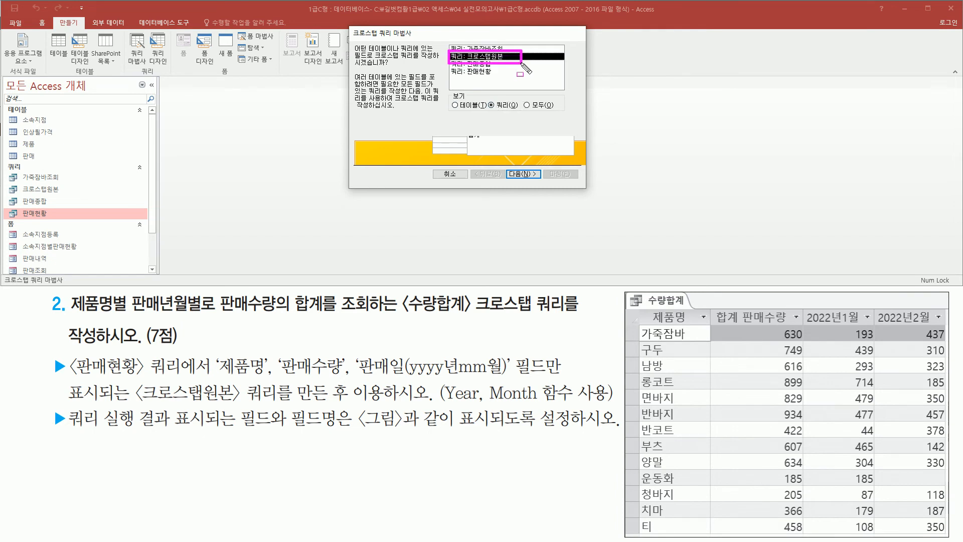
click(512, 173)
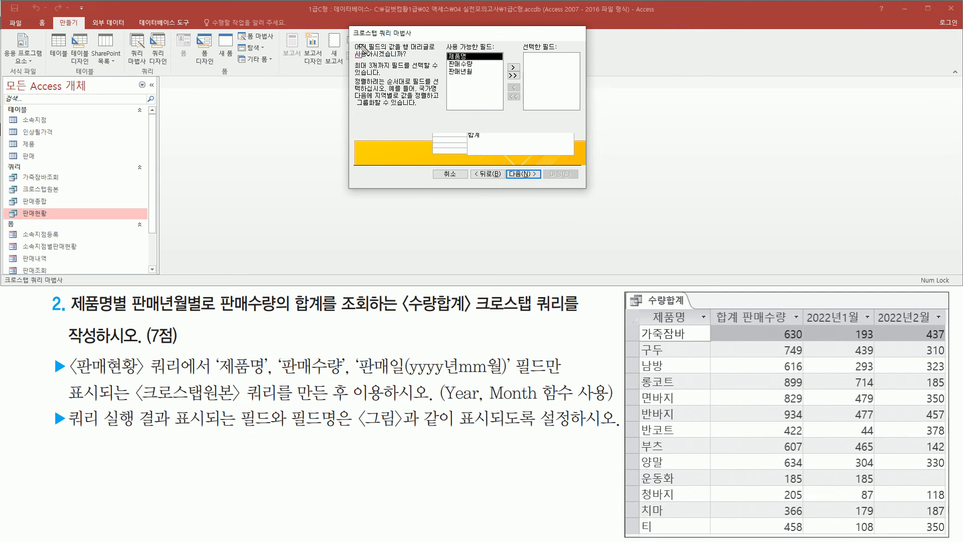
Add 제품명 to the selected fields as the crosstab's row heading
drag(349, 40, 440, 60)
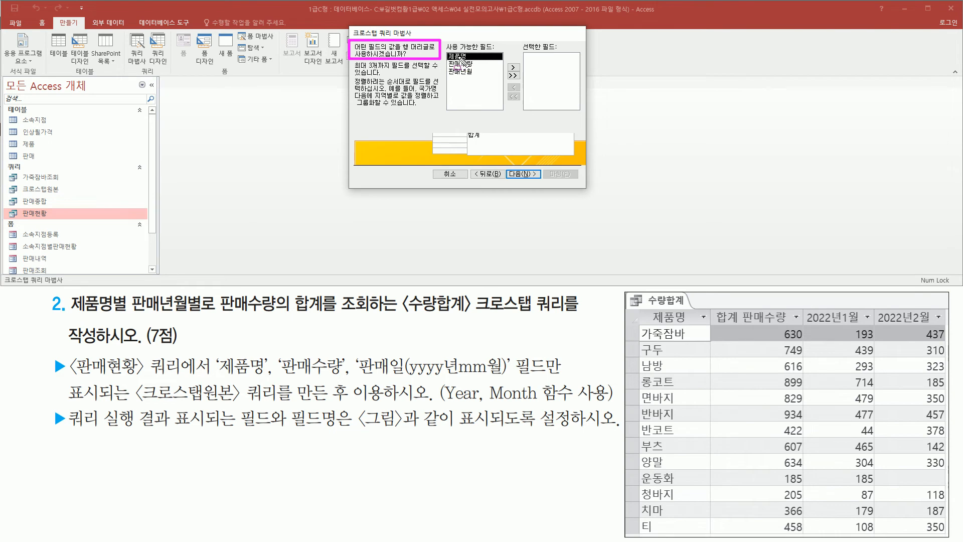
key(Escape)
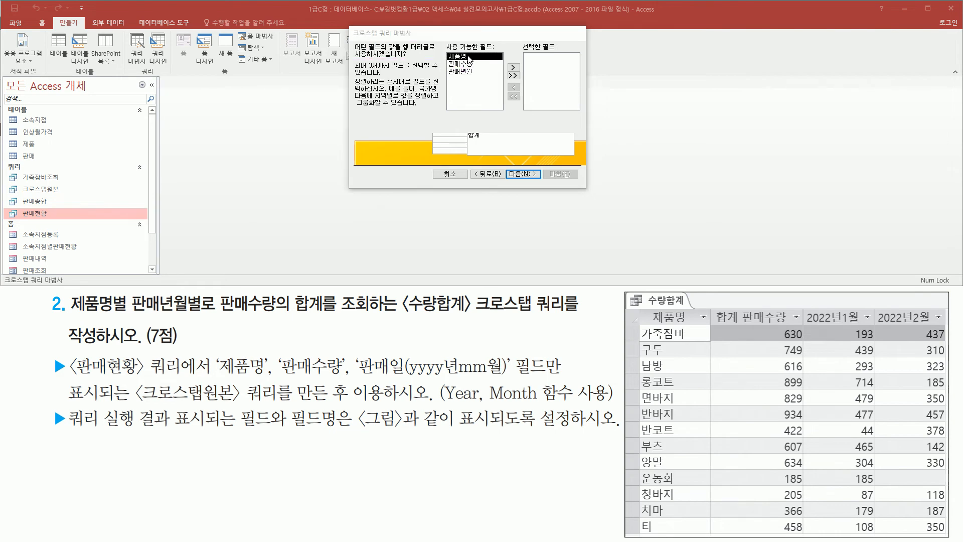
double_click(469, 58)
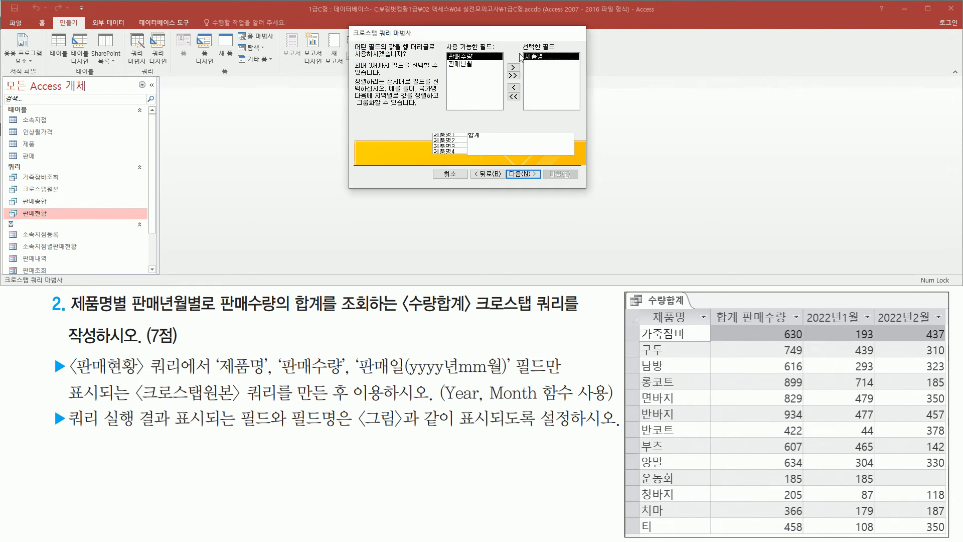
drag(520, 36, 558, 70)
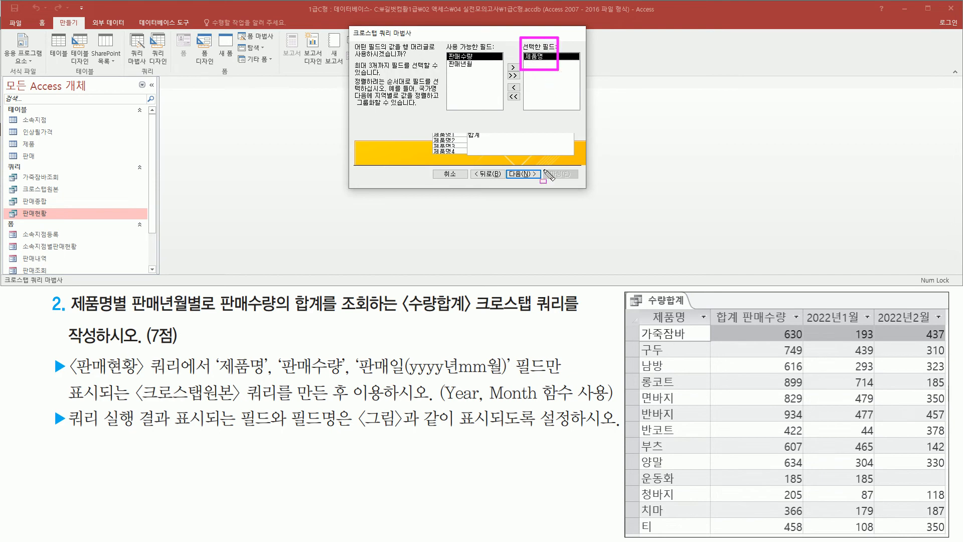
Continue past the row heading selection and choose 판매년월 as the crosstab's column heading
drag(507, 163, 535, 180)
key(Escape)
click(523, 174)
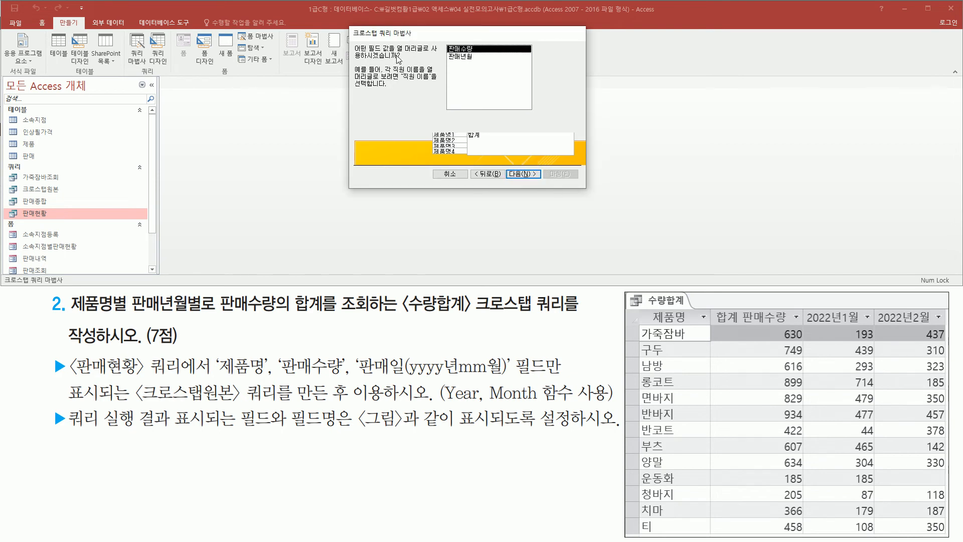
drag(351, 43, 444, 62)
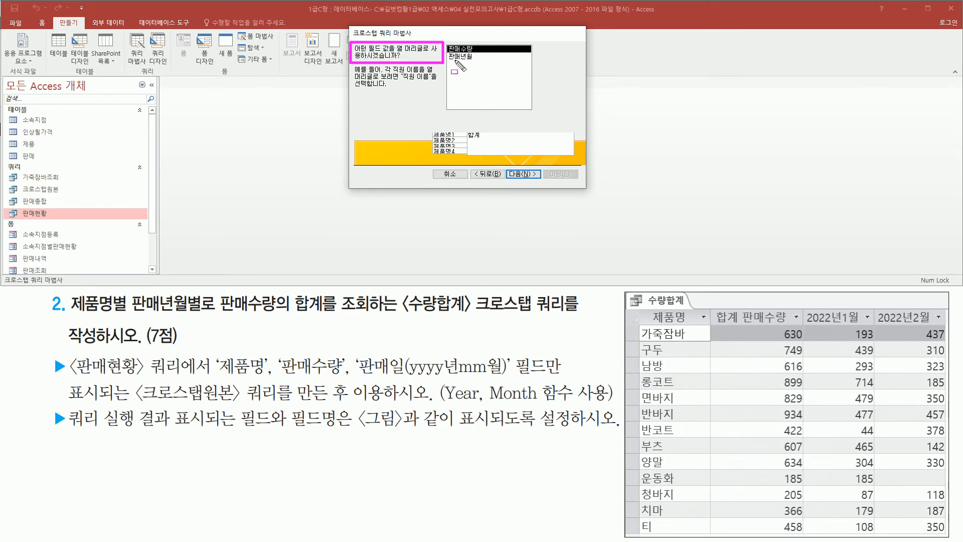
mouse_move(447, 63)
mouse_down()
mouse_move(475, 63)
mouse_move(473, 51)
mouse_up()
key(Escape)
click(466, 56)
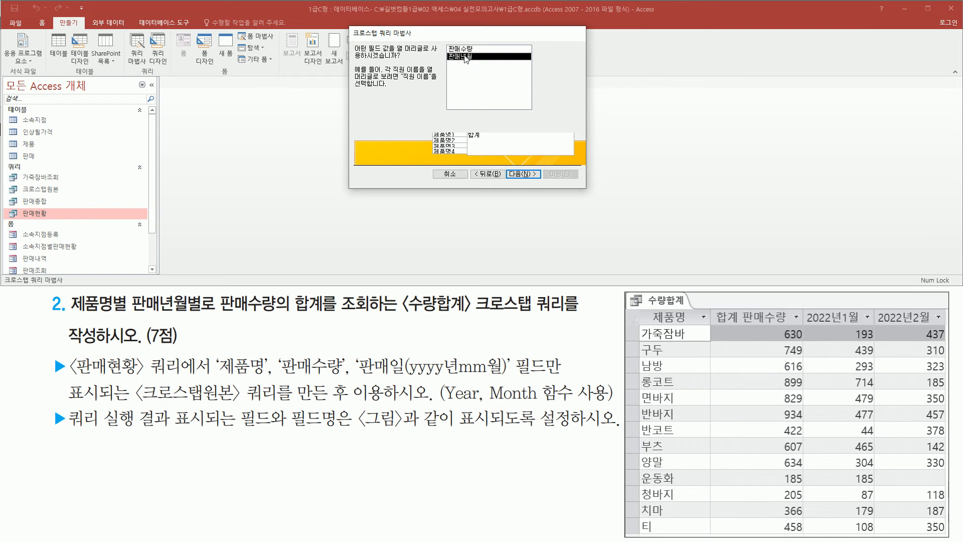
key(Return)
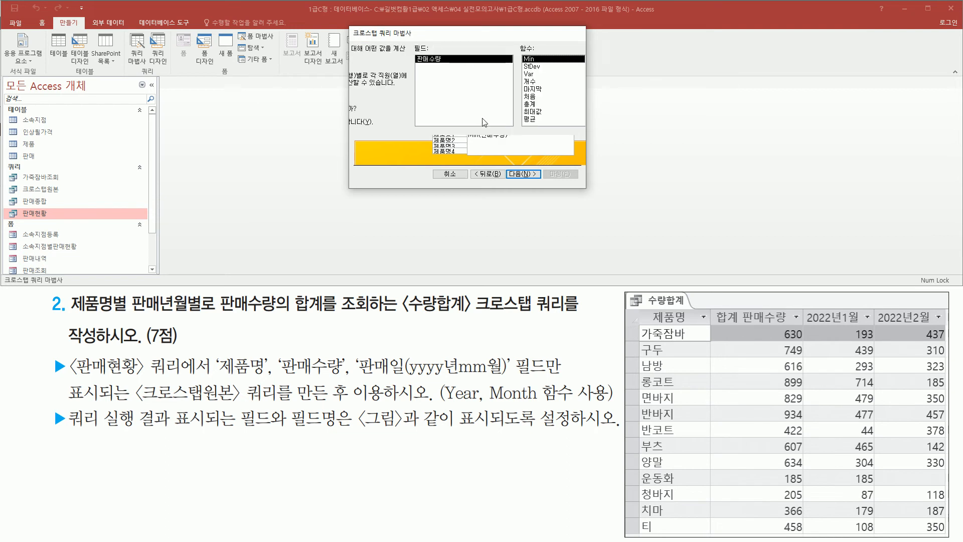
Calculate the crosstab values from 판매수량 with the 총계 function and continue to the naming page
key(ctrl+2)
mouse_move(360, 52)
mouse_down()
mouse_move(410, 51)
mouse_move(446, 66)
mouse_up()
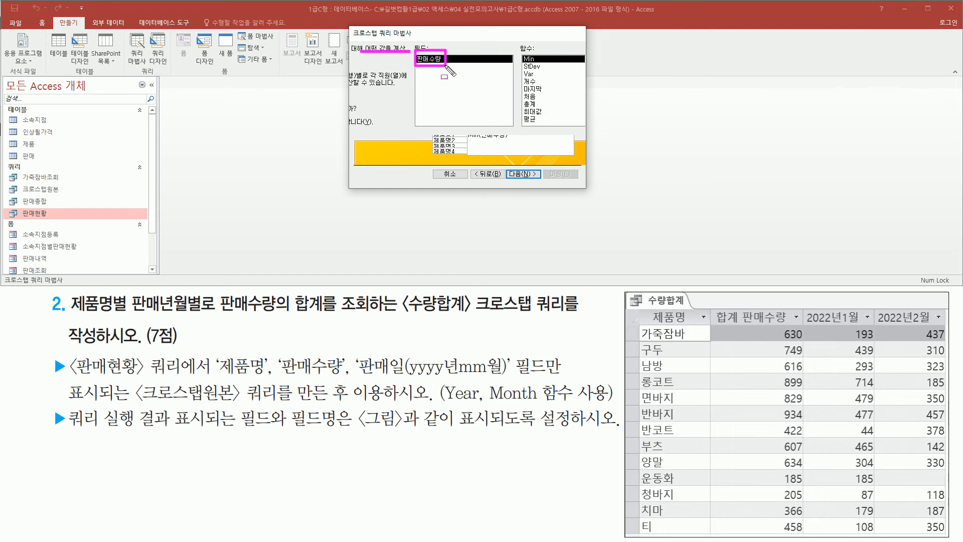
drag(520, 98, 541, 109)
key(Escape)
click(536, 104)
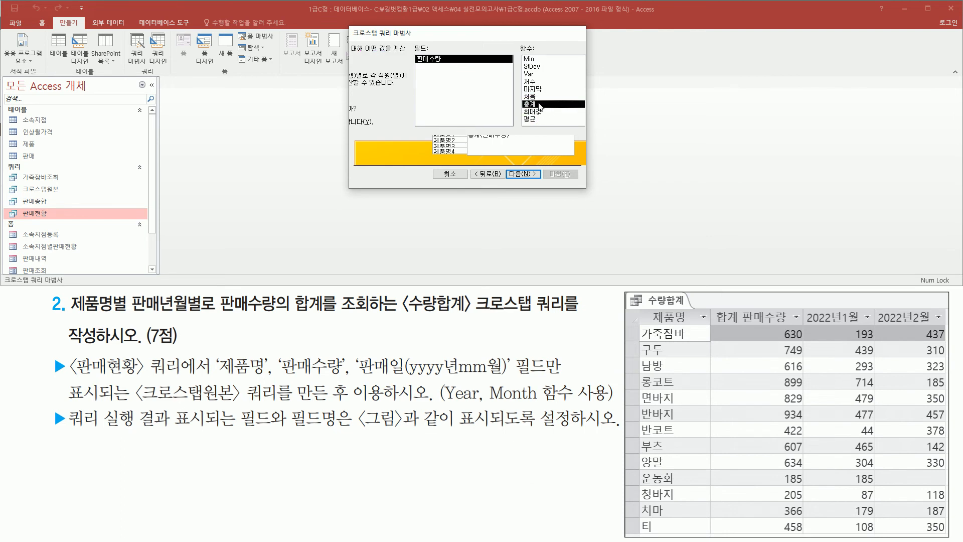
click(523, 174)
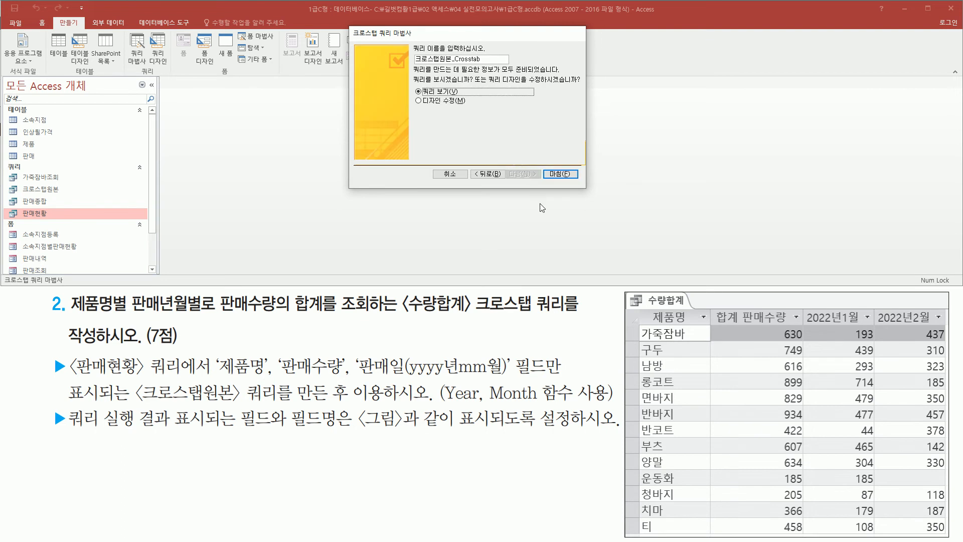
Name the crosstab query 수량합계 and finish the wizard with the query opened for viewing
drag(414, 42, 504, 64)
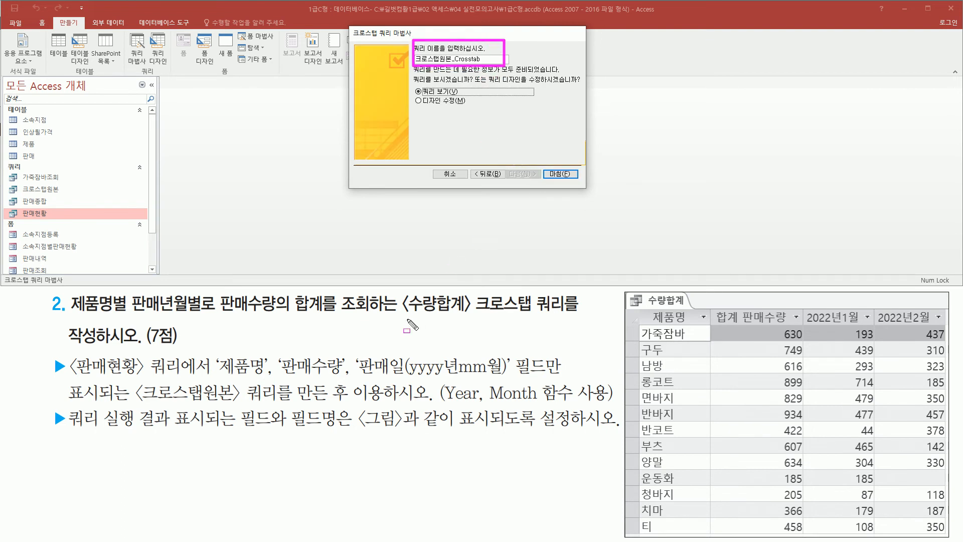
drag(400, 315, 558, 315)
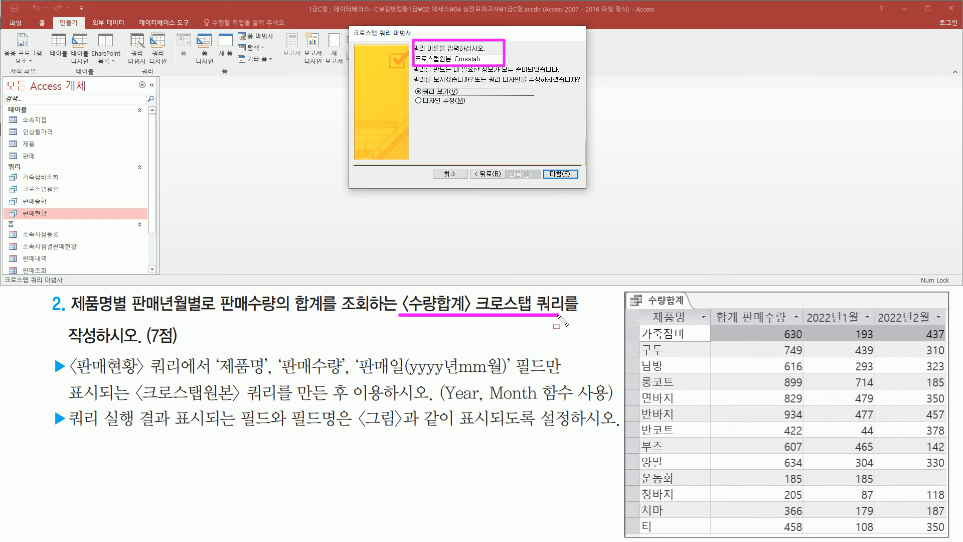
key(Escape)
click(478, 59)
drag(492, 60, 193, 31)
key(BackSpace)
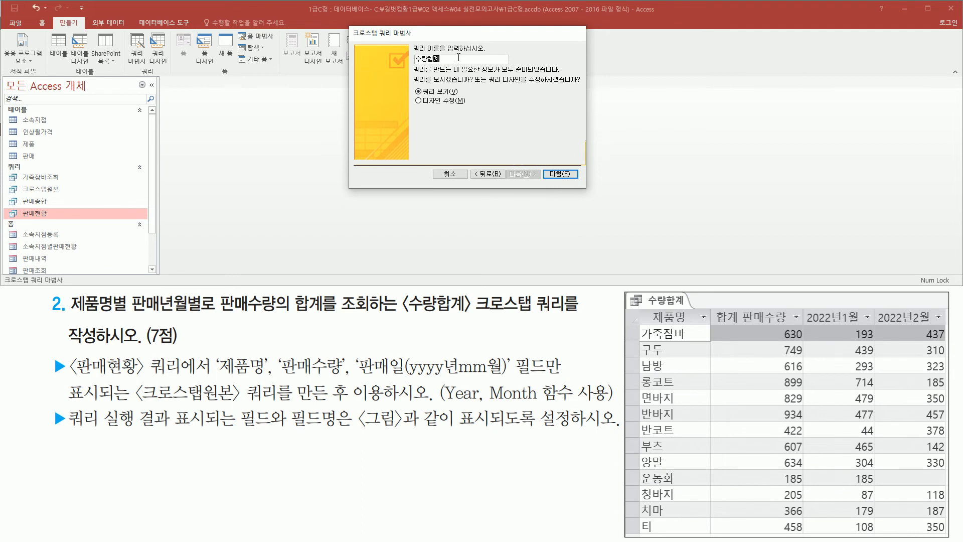
drag(400, 66, 455, 66)
mouse_move(541, 162)
mouse_down()
mouse_move(574, 192)
mouse_move(583, 182)
mouse_up()
key(Escape)
click(576, 177)
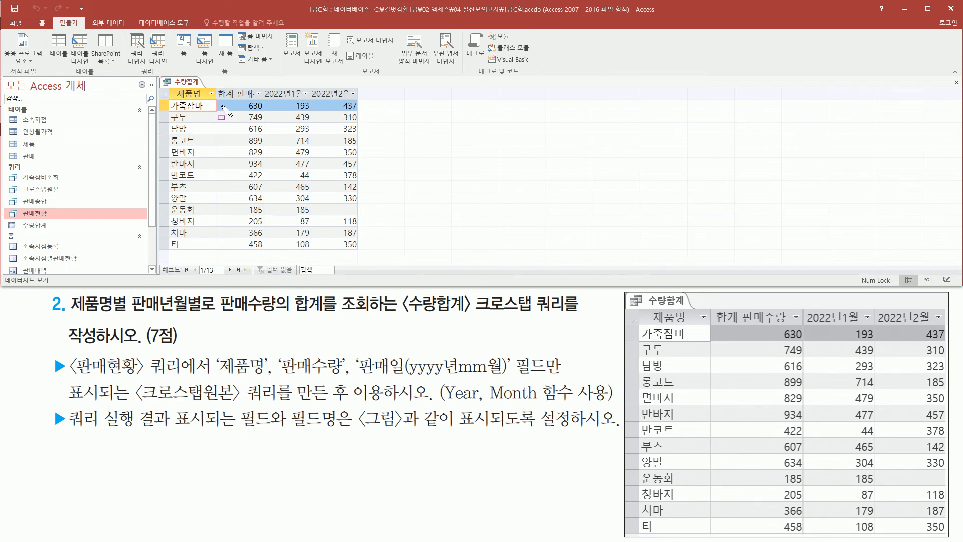
Fit the widths of the 합계 판매수량, 2022년1월 and 2022년2월 columns to their contents
drag(172, 97, 201, 97)
mouse_move(645, 319)
mouse_down()
mouse_move(692, 325)
mouse_move(691, 308)
mouse_up()
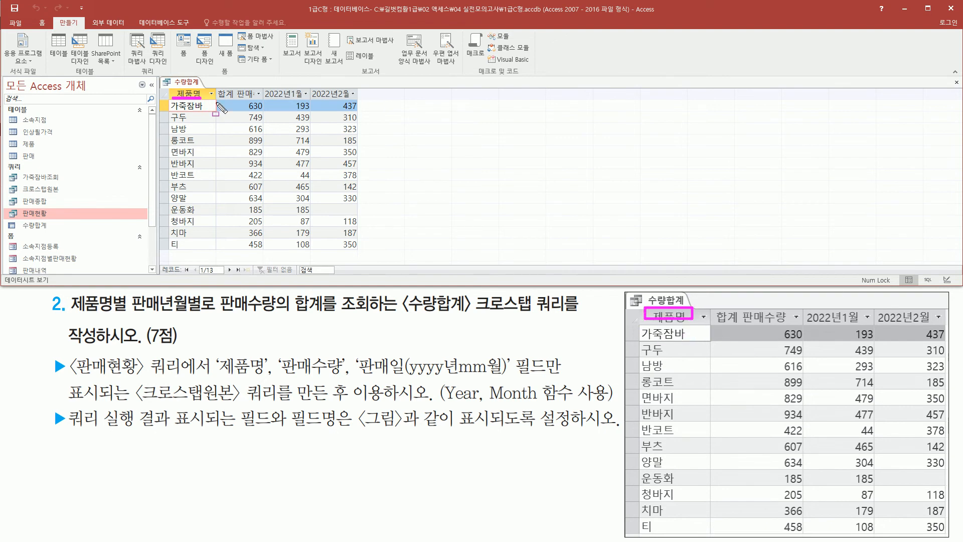
drag(215, 101, 366, 99)
key(Escape)
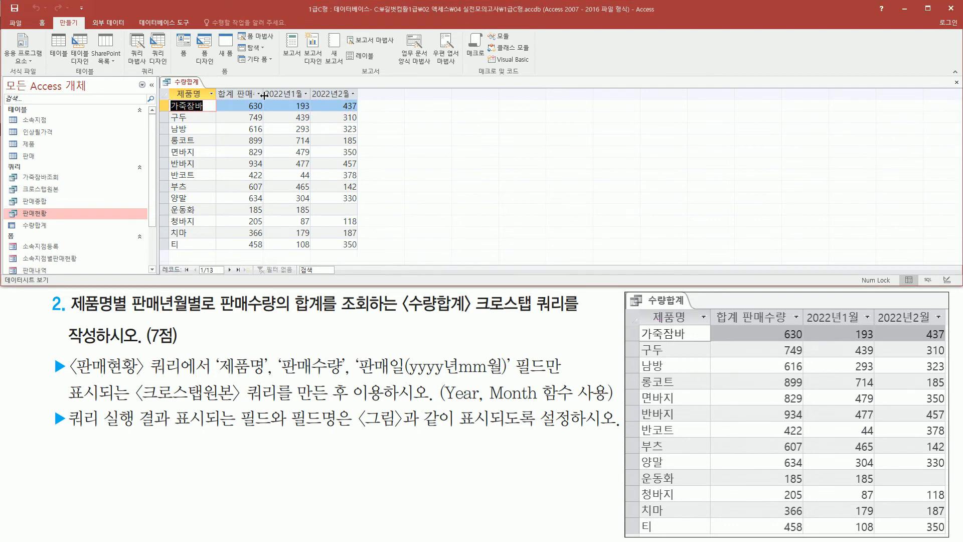
double_click(263, 95)
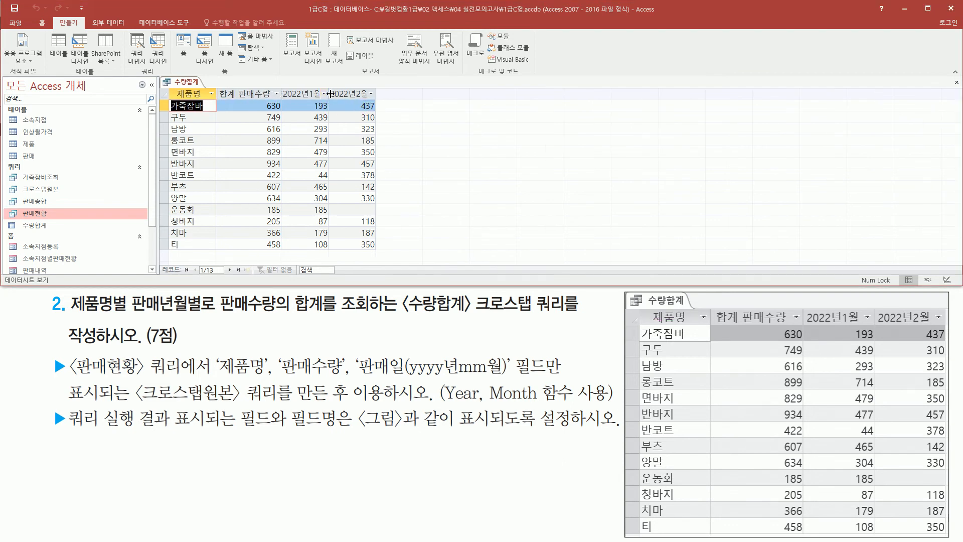
double_click(330, 94)
double_click(381, 95)
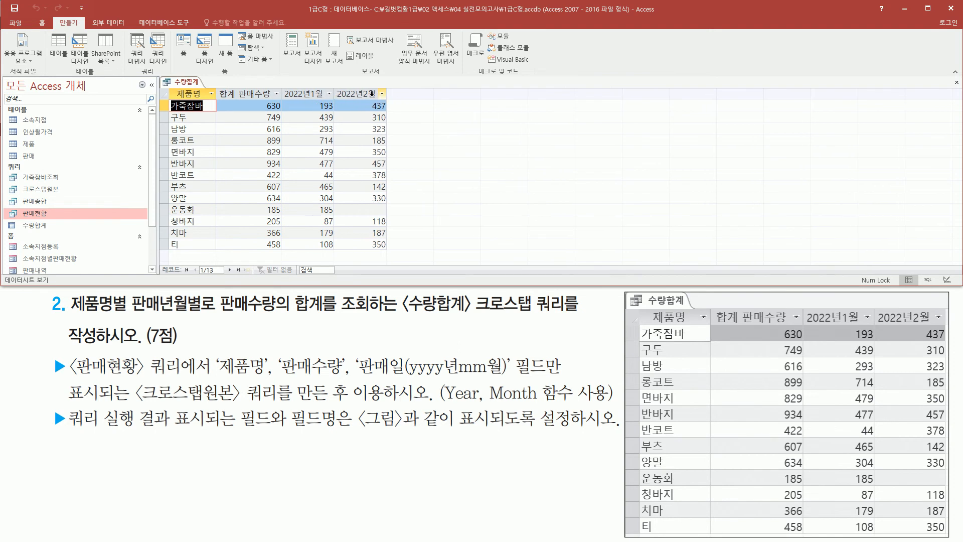
Compare the field names, product names and quantity columns of the 수량합계 result with the task's sample picture
key(ctrl+shift+d)
mouse_move(172, 86)
mouse_down()
mouse_move(193, 99)
mouse_move(389, 100)
mouse_up()
mouse_move(639, 305)
mouse_down()
mouse_move(791, 325)
mouse_move(945, 326)
mouse_up()
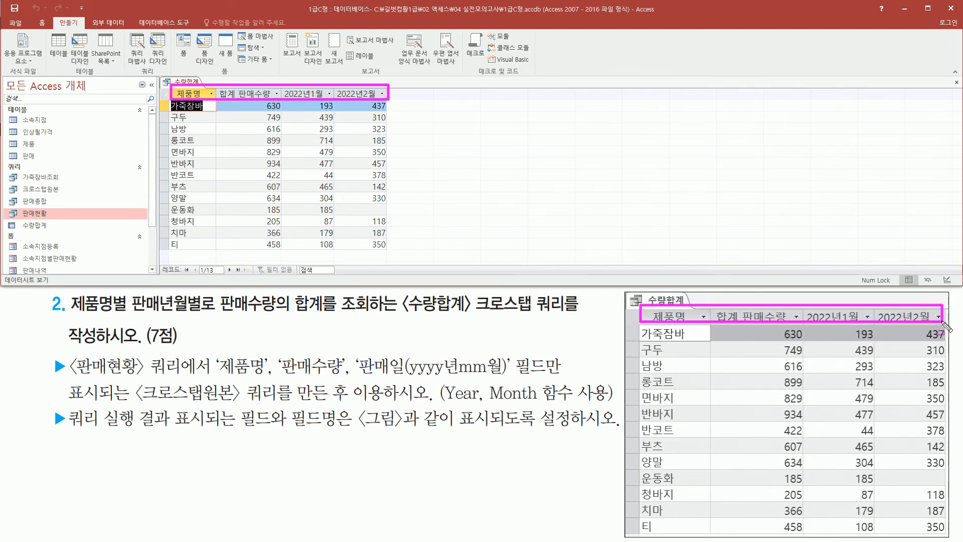
mouse_move(167, 100)
mouse_down()
mouse_move(221, 112)
mouse_move(207, 251)
mouse_up()
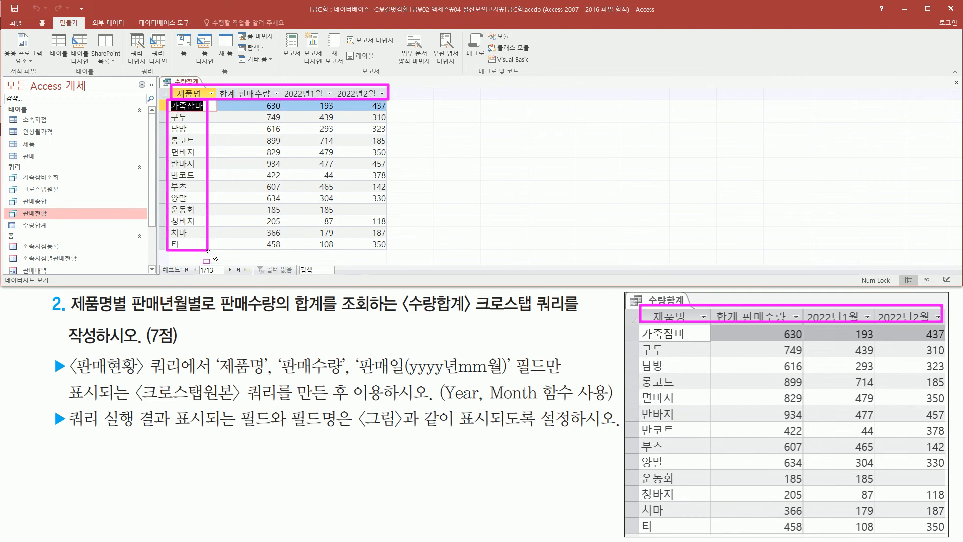
drag(636, 325, 709, 534)
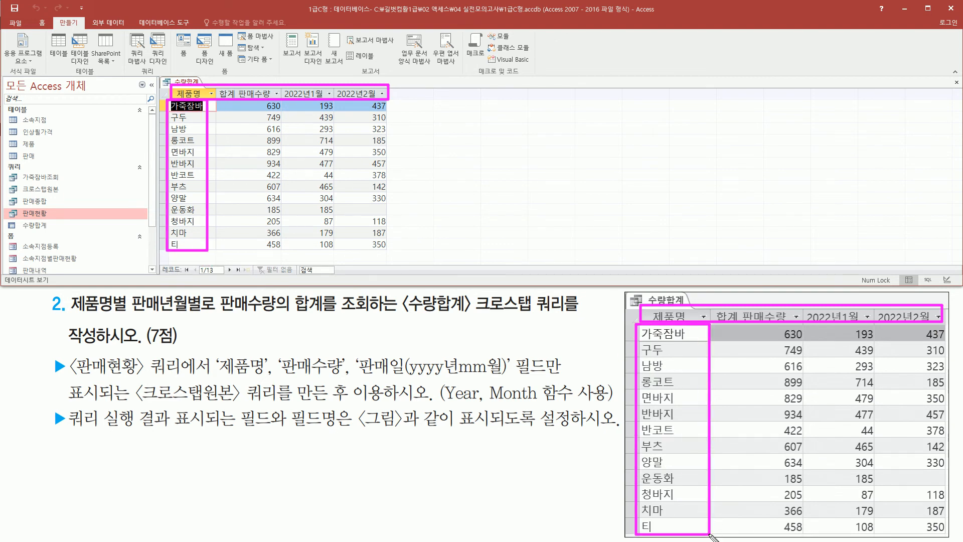
mouse_move(260, 99)
mouse_down()
mouse_move(283, 126)
mouse_move(284, 254)
mouse_up()
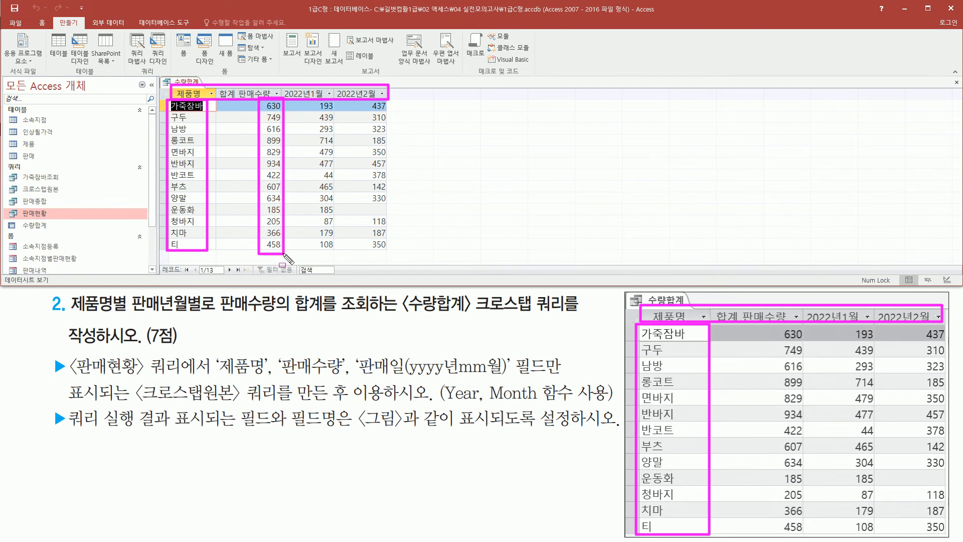
mouse_move(772, 324)
mouse_down()
mouse_move(802, 540)
mouse_move(808, 530)
mouse_up()
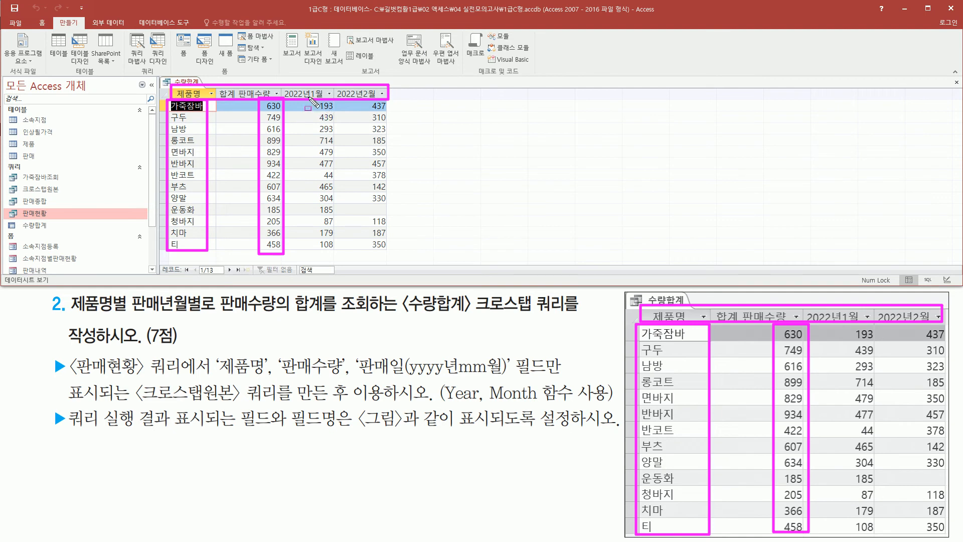
mouse_move(310, 99)
mouse_down()
mouse_move(338, 114)
mouse_move(340, 267)
mouse_move(339, 258)
mouse_up()
drag(841, 324, 879, 535)
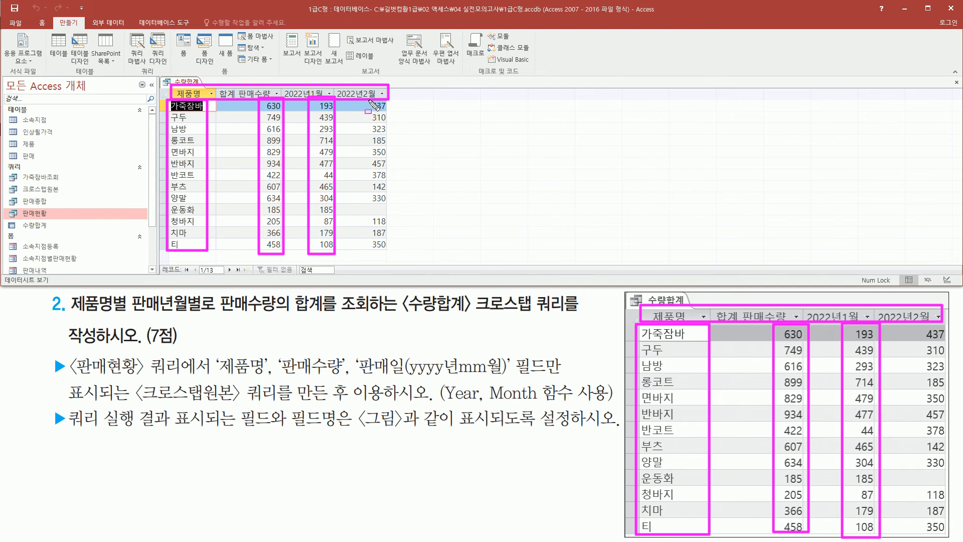
mouse_move(365, 99)
mouse_down()
mouse_move(394, 115)
mouse_move(394, 256)
mouse_up()
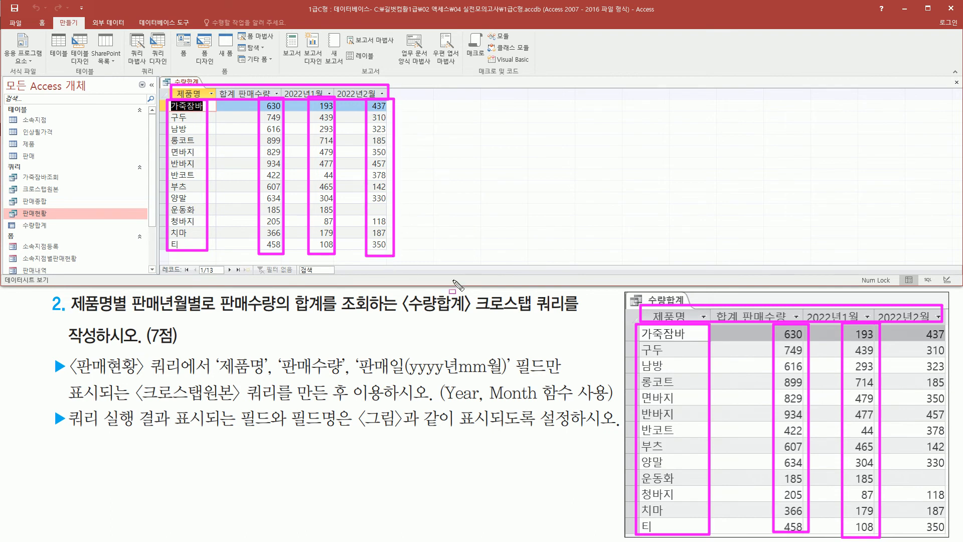
drag(915, 323, 949, 539)
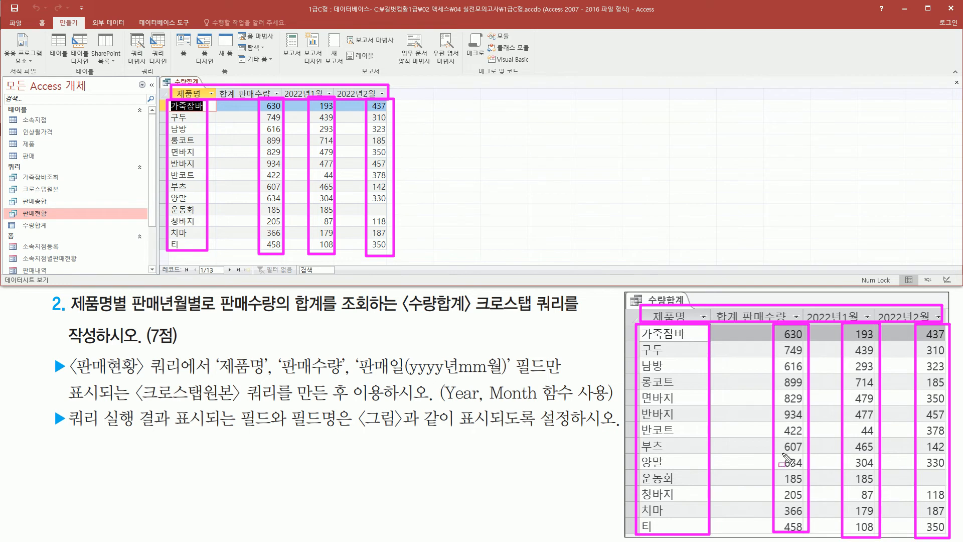
key(Escape)
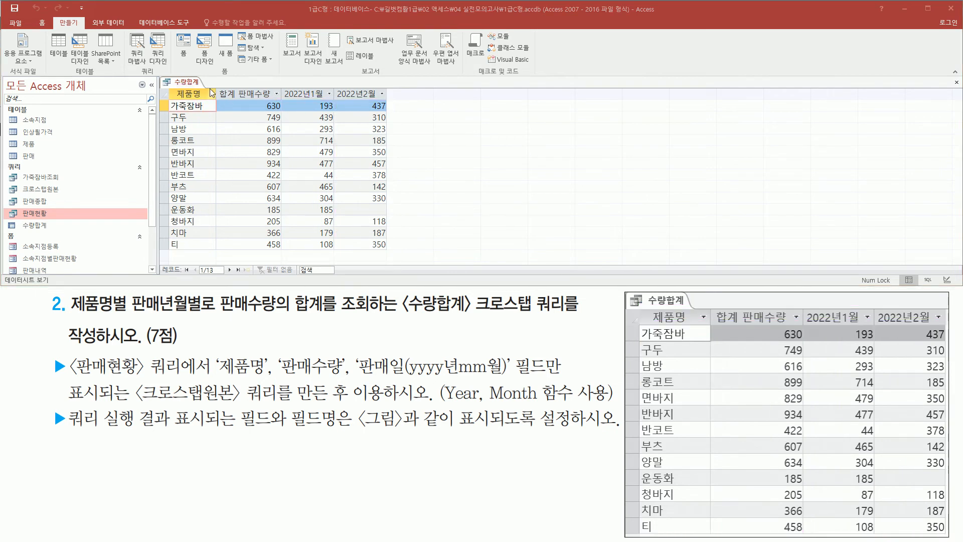
Close the 수량합계 query and save its layout changes
right_click(186, 85)
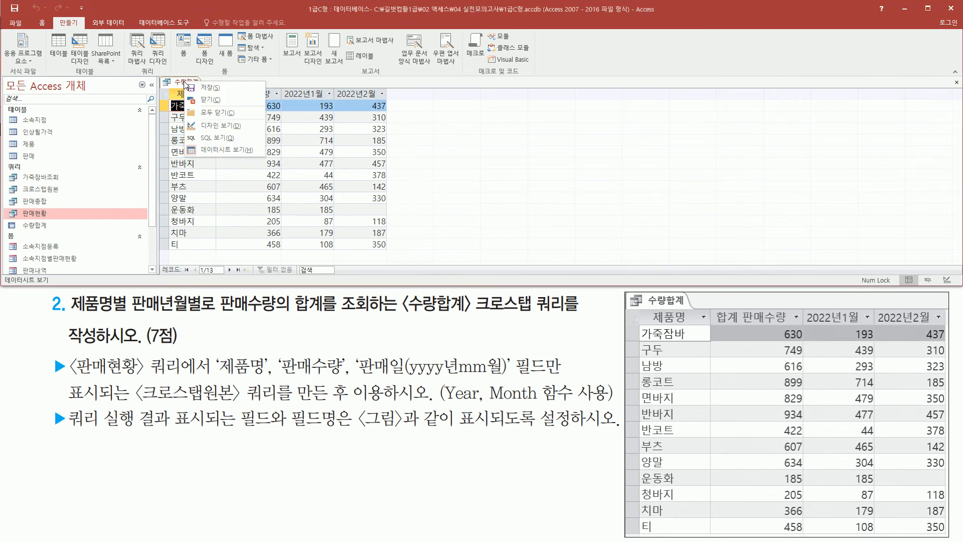
click(212, 99)
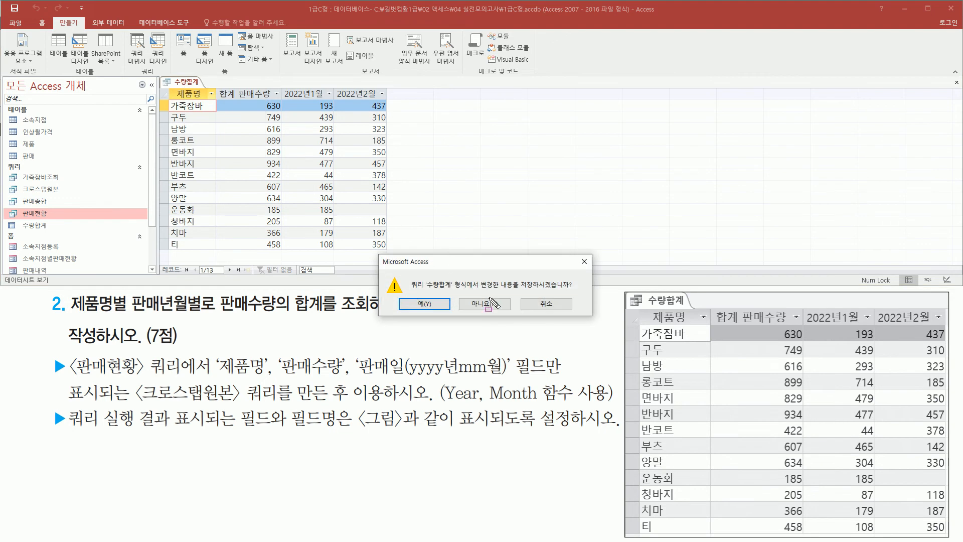
drag(408, 289, 577, 289)
drag(405, 295, 433, 314)
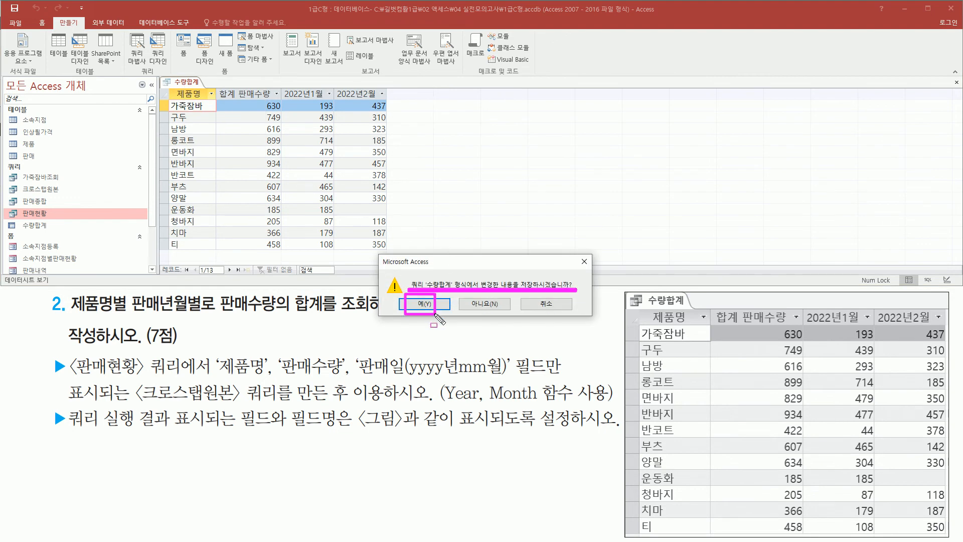
key(Escape)
click(424, 304)
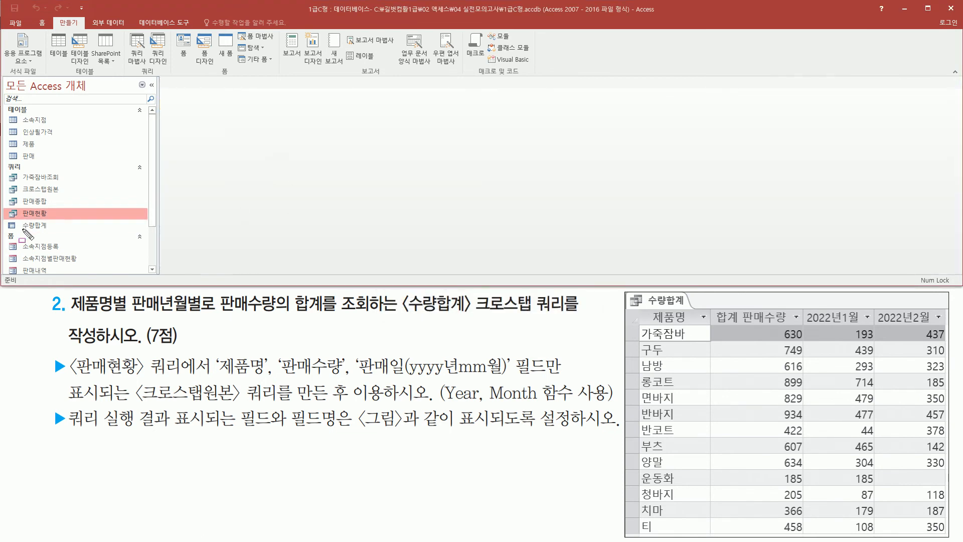
mouse_move(6, 232)
mouse_down()
mouse_move(55, 239)
mouse_move(58, 219)
mouse_up()
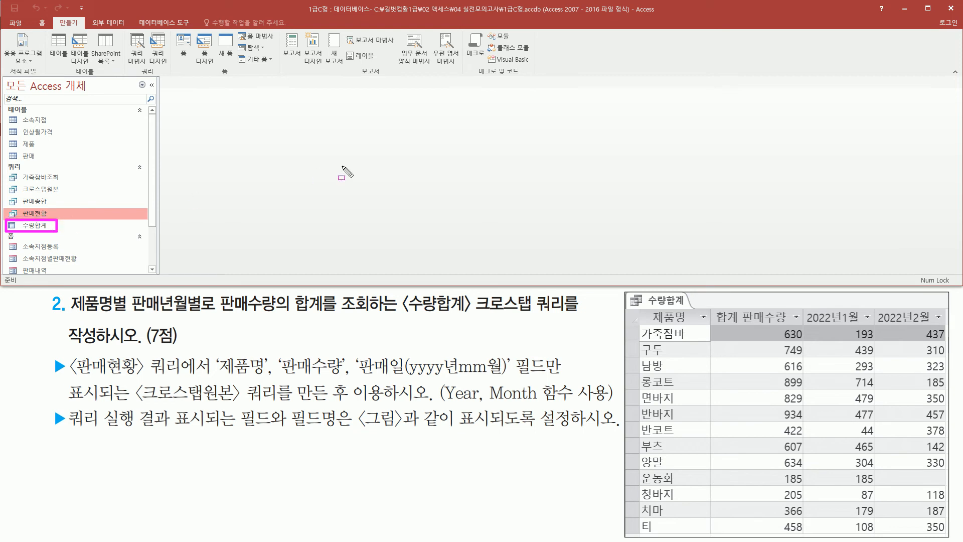
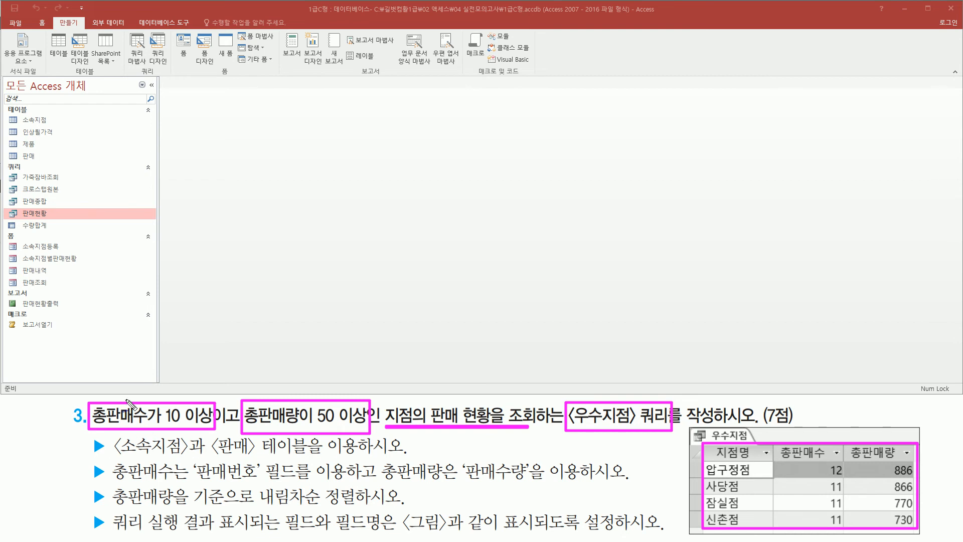
Read task 3's requirements for the 우수지점 query, covering its conditions, source tables, fields and displayed field names
mouse_move(133, 400)
mouse_down()
mouse_move(144, 406)
mouse_move(173, 372)
mouse_up()
mouse_move(297, 392)
mouse_down()
mouse_move(307, 400)
mouse_move(343, 362)
mouse_up()
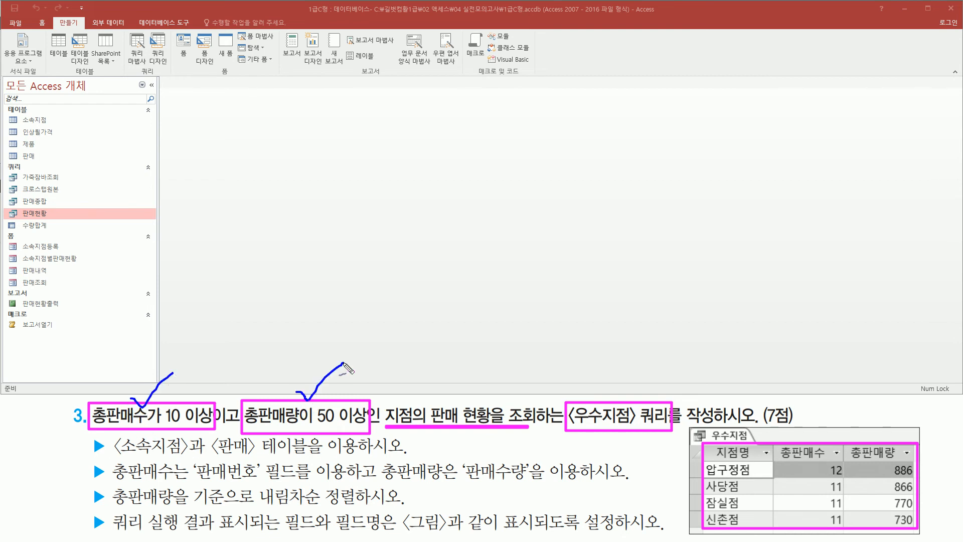
drag(215, 427, 237, 431)
drag(111, 457, 359, 458)
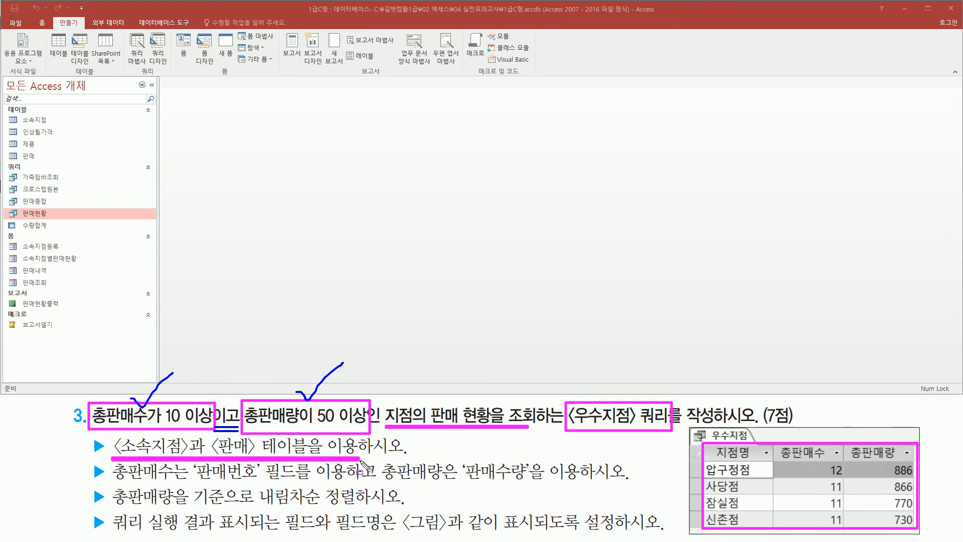
drag(194, 482, 259, 482)
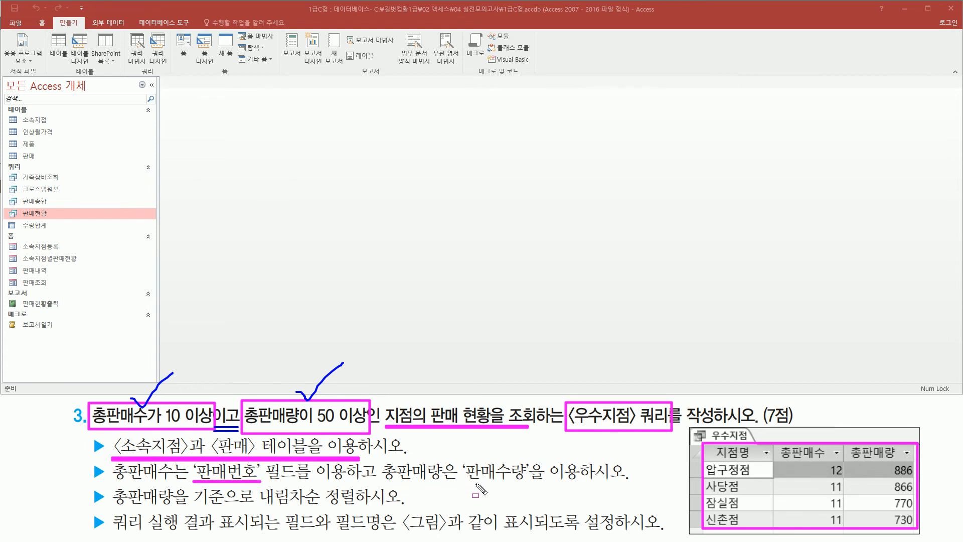
drag(466, 483, 521, 485)
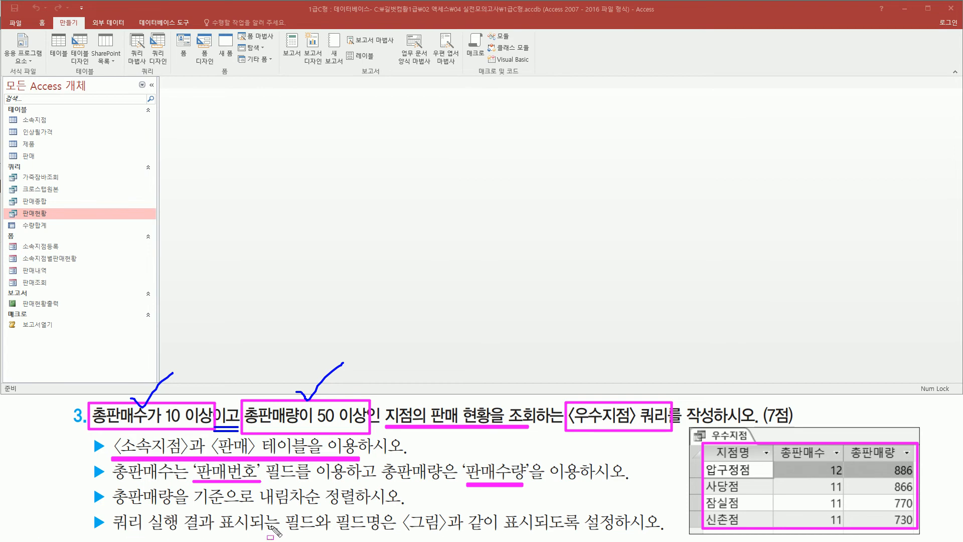
drag(284, 535, 540, 535)
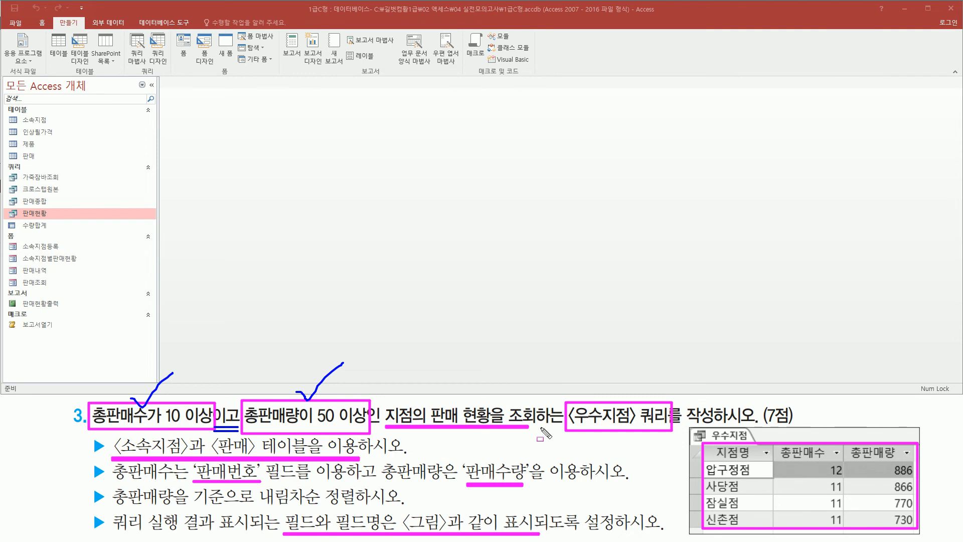
Start a new query in design view for the 우수지점 task
key(Escape)
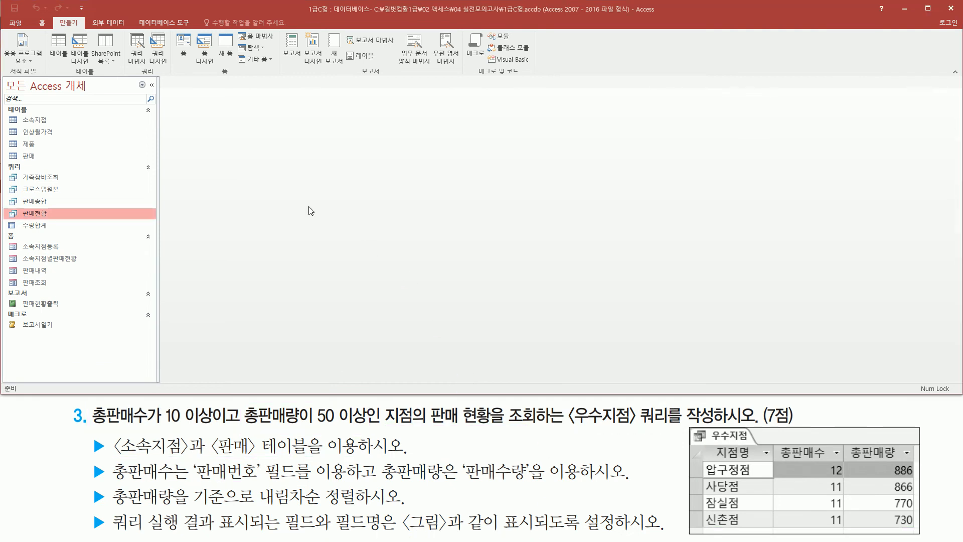
key(ctrl+shift+d)
drag(53, 18, 85, 29)
drag(147, 32, 169, 66)
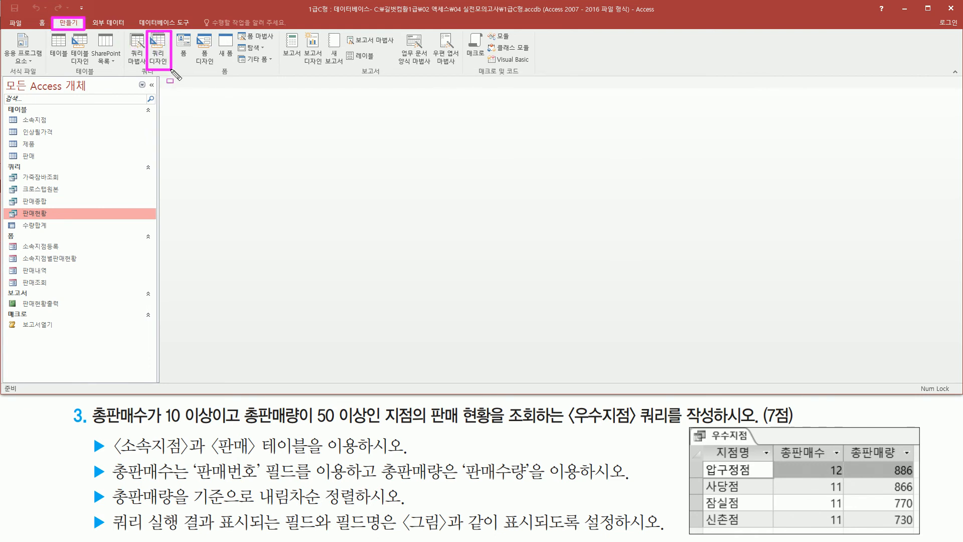
key(Escape)
click(160, 48)
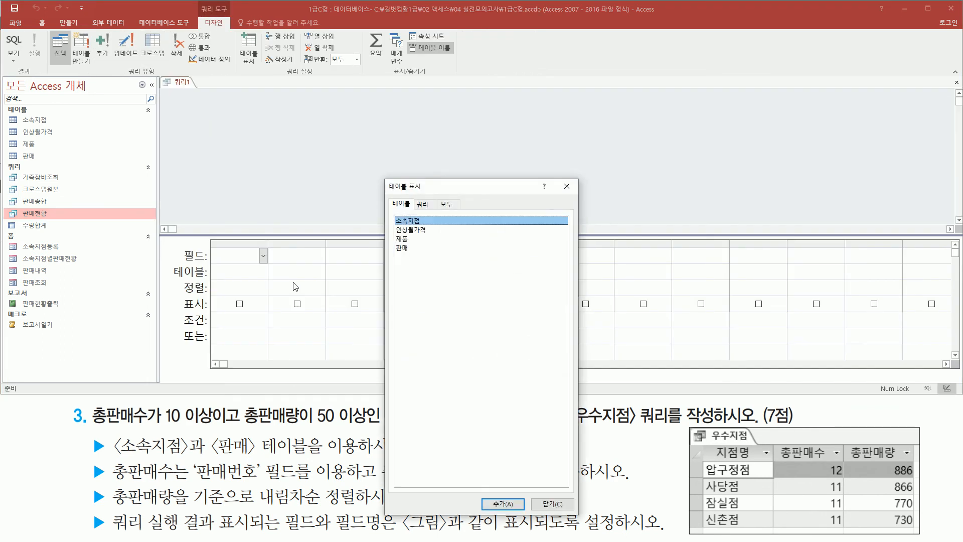
Add the 소속지점 and 판매 tables to the query and close the table selection
drag(110, 456, 360, 456)
key(Escape)
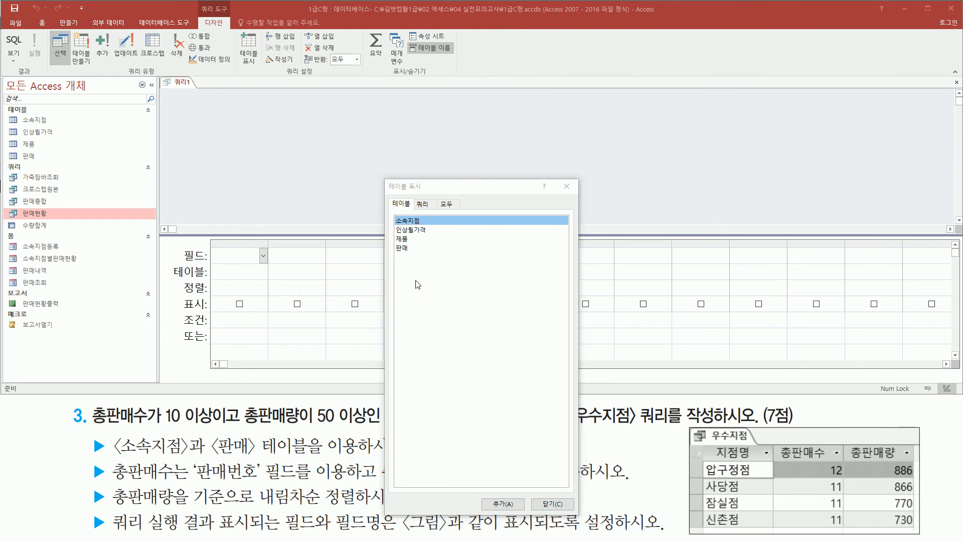
double_click(428, 224)
click(403, 248)
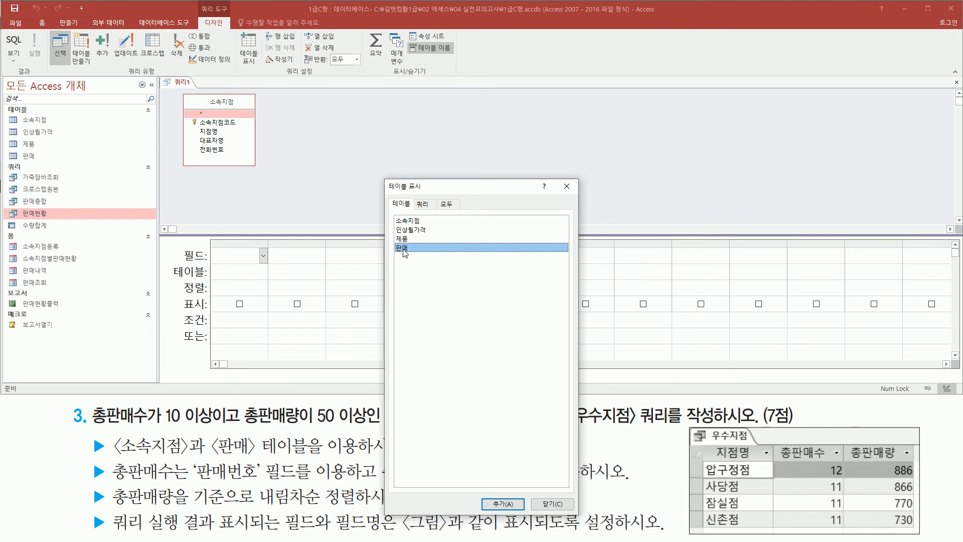
double_click(403, 248)
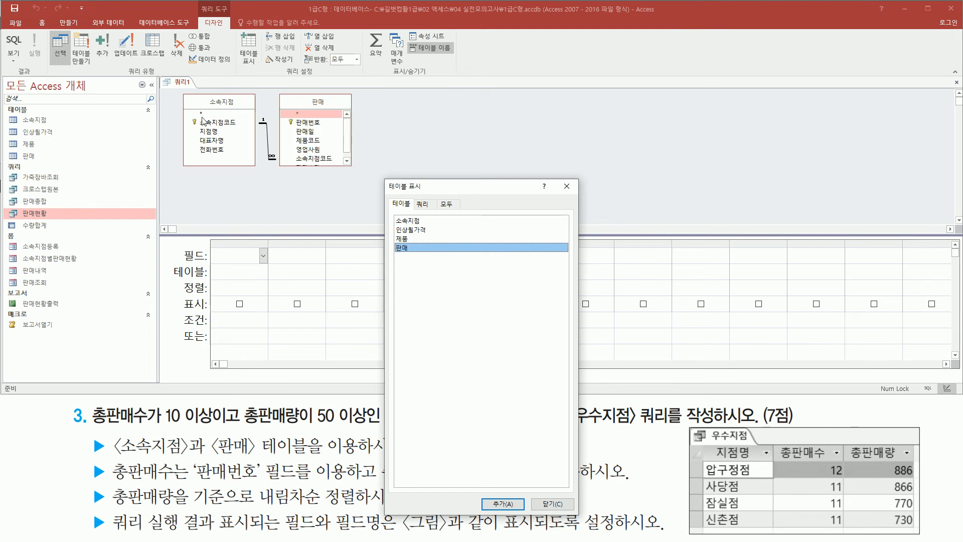
mouse_move(176, 89)
mouse_down()
mouse_move(203, 174)
mouse_move(360, 174)
mouse_up()
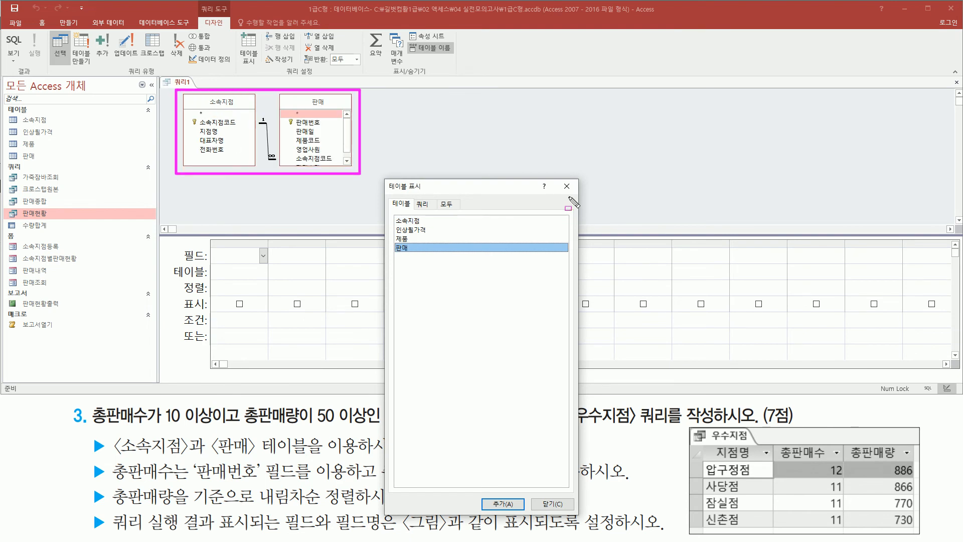
drag(557, 173, 579, 199)
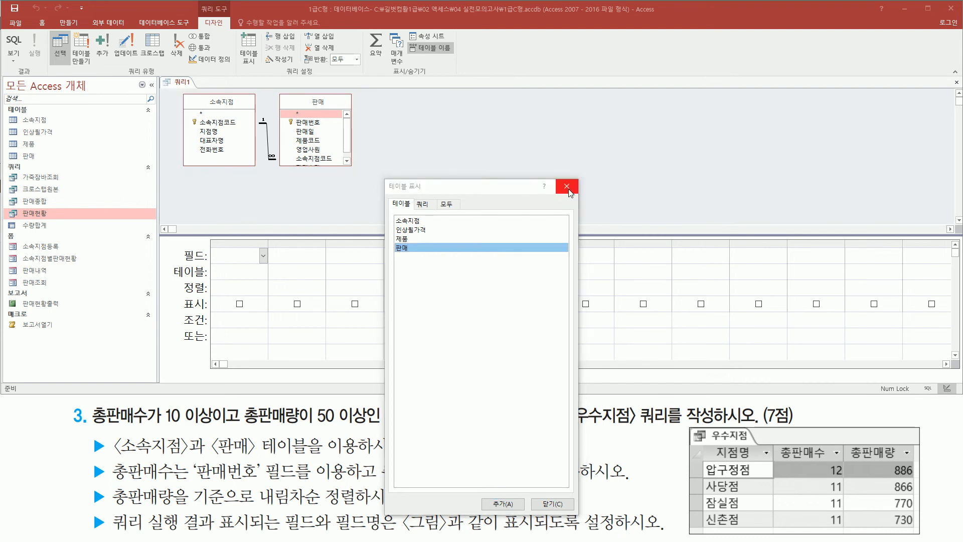
click(568, 189)
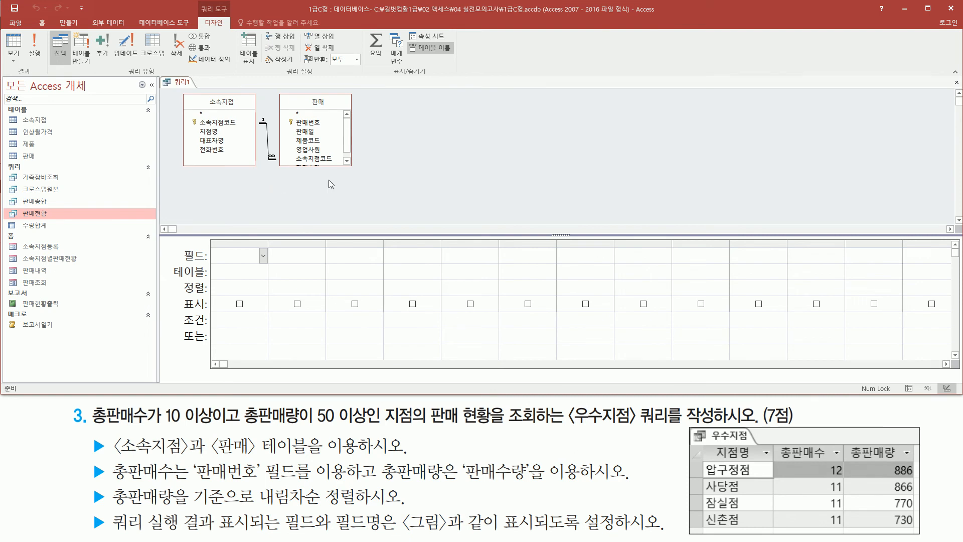
Add 지점명 from the 소속지점 table and 판매번호 from the 판매 table to the design grid
click(217, 132)
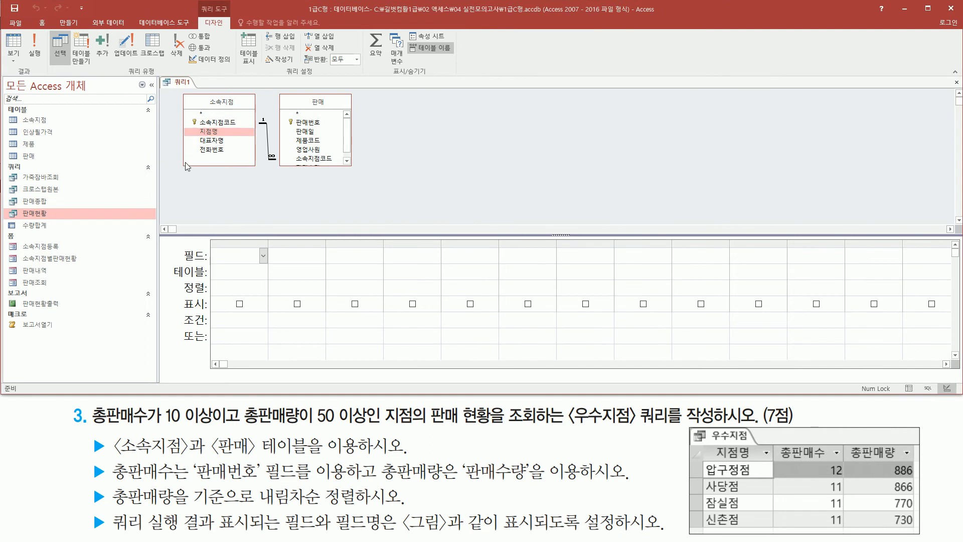
double_click(221, 132)
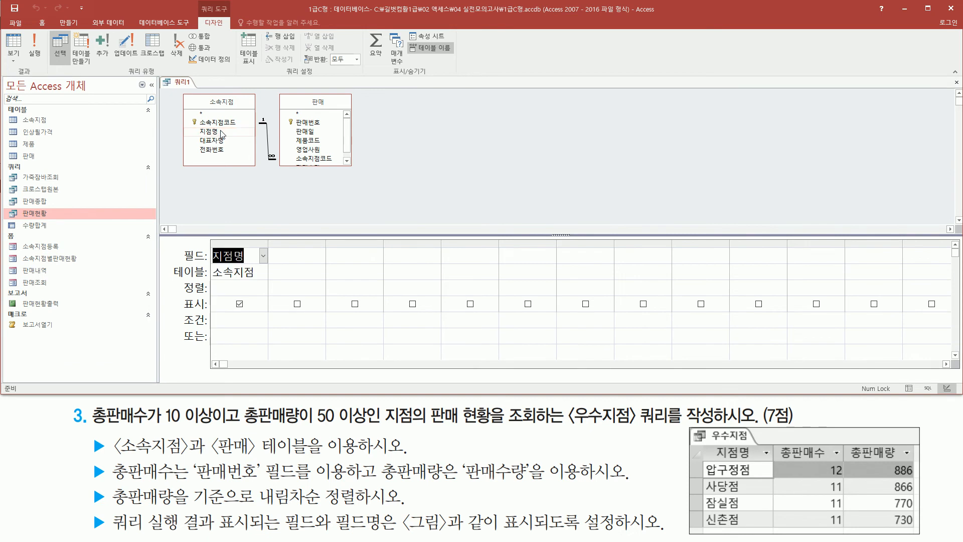
drag(107, 457, 193, 483)
mouse_move(783, 438)
mouse_down()
mouse_move(817, 465)
mouse_move(839, 459)
mouse_up()
mouse_move(190, 476)
mouse_down()
mouse_move(194, 485)
mouse_move(346, 484)
mouse_up()
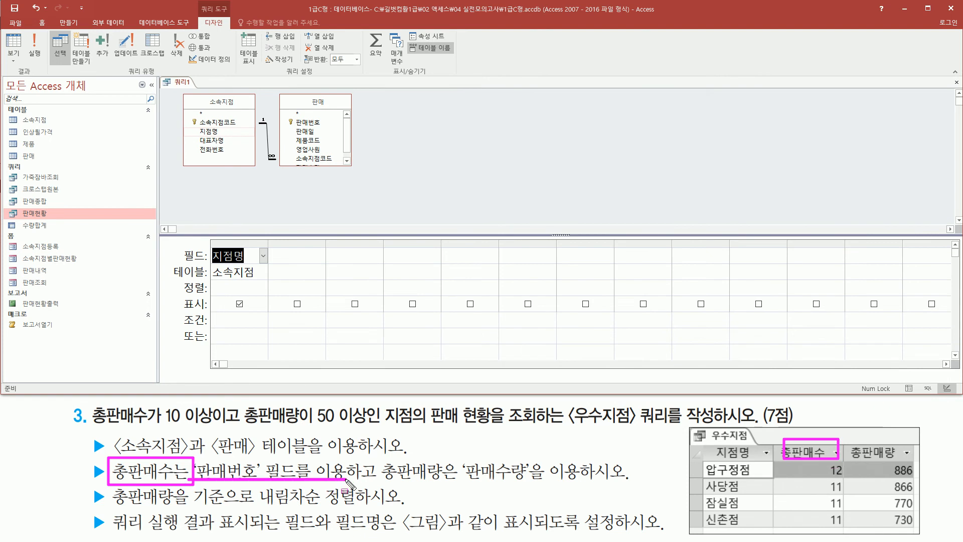
key(Escape)
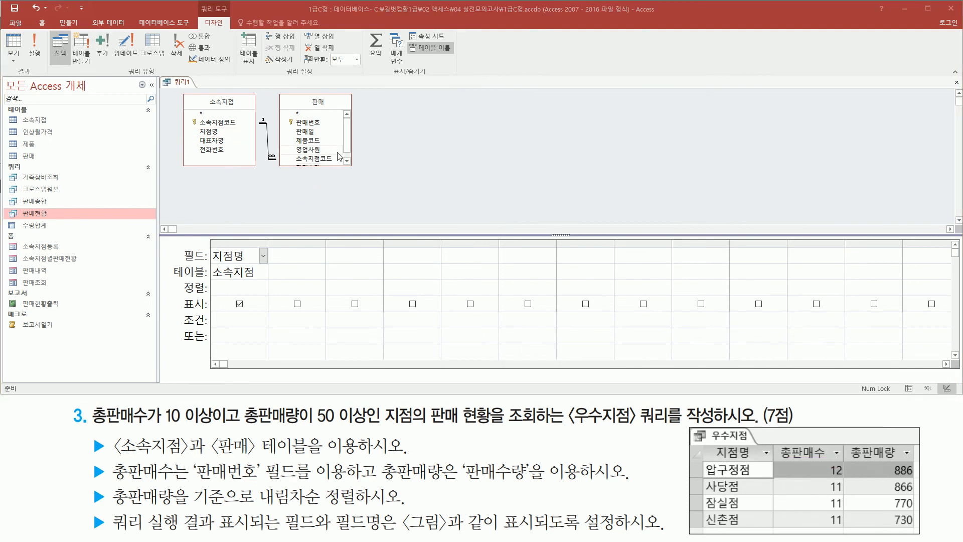
click(314, 123)
double_click(314, 123)
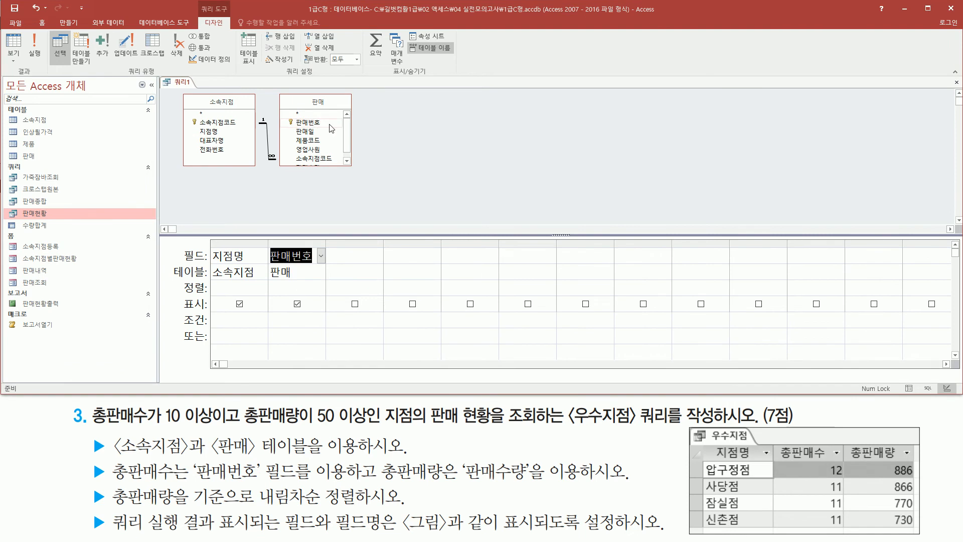
Add the 판매수량 field of the 판매 table as the third column of the design grid
mouse_move(846, 438)
mouse_down()
mouse_move(876, 464)
mouse_move(902, 464)
mouse_up()
mouse_move(377, 455)
mouse_down()
mouse_move(459, 490)
mouse_move(547, 485)
mouse_up()
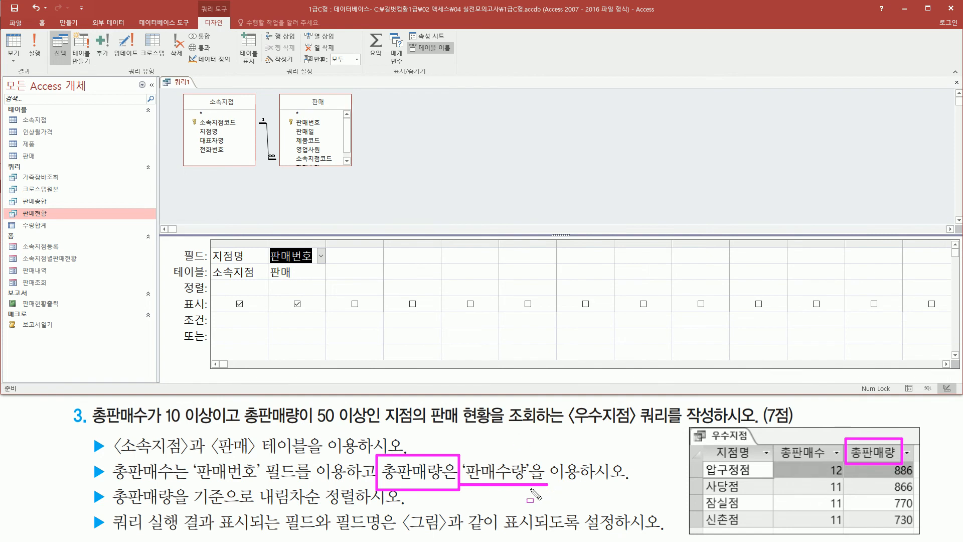
key(Escape)
click(346, 161)
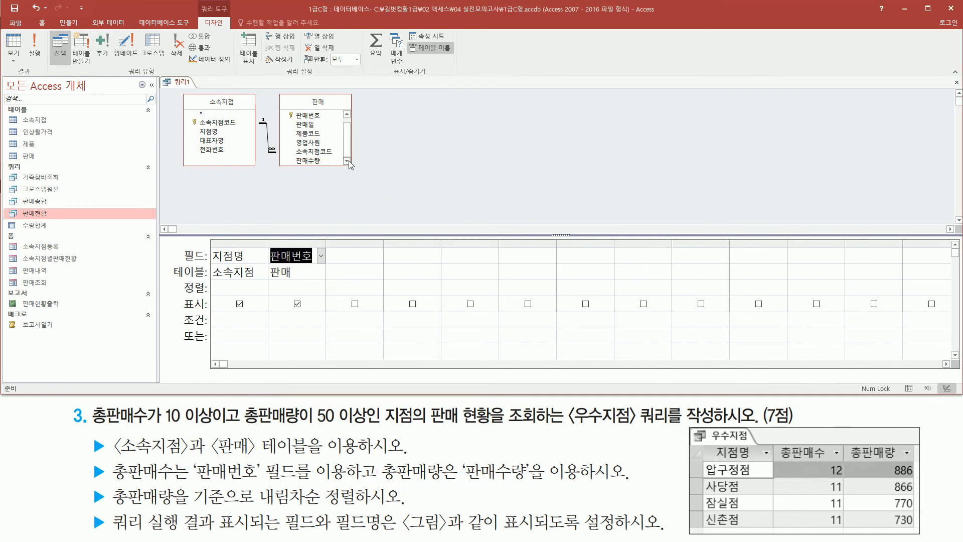
click(315, 161)
double_click(315, 161)
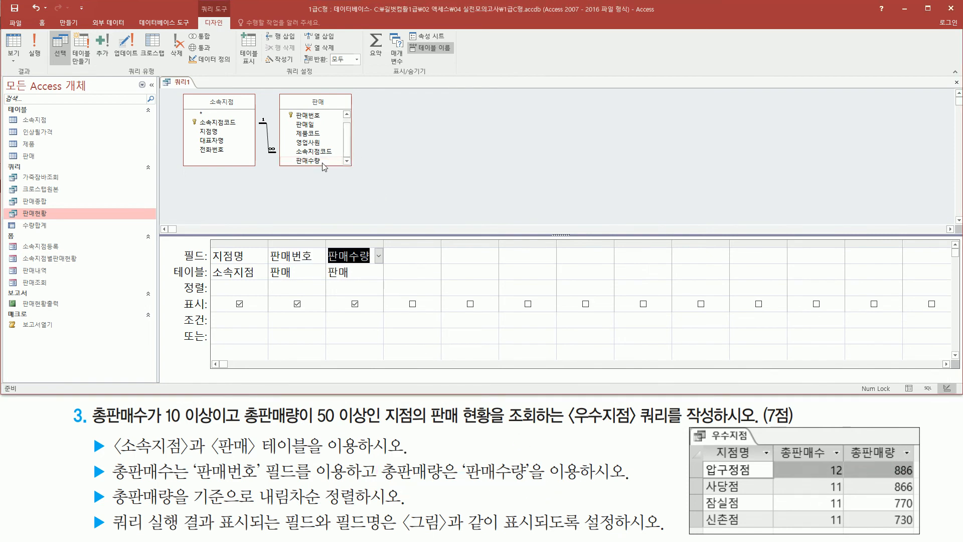
Check which fields 총판매수 and 총판매량 are based on, and turn on the query's 요약 (totals) row
mouse_move(211, 236)
mouse_down()
mouse_move(281, 284)
mouse_move(386, 286)
mouse_up()
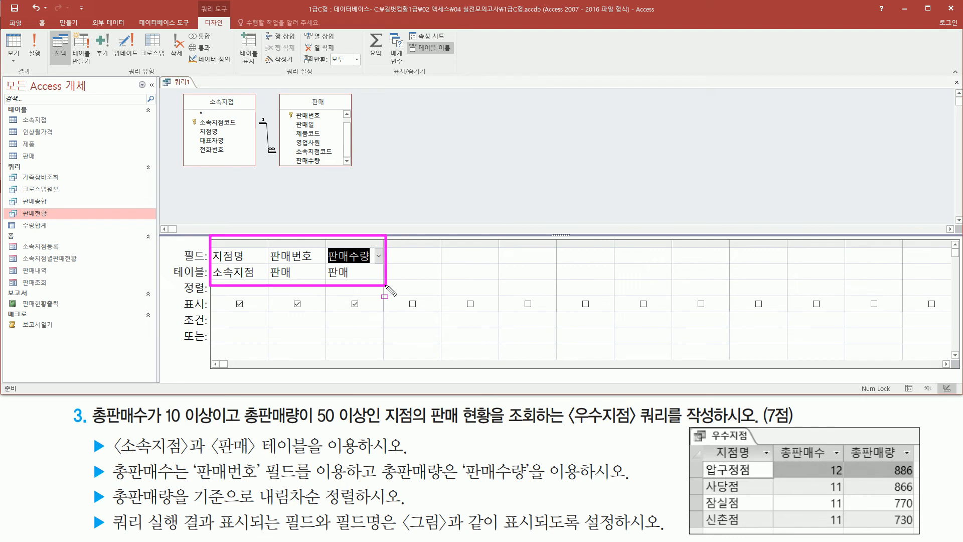
mouse_move(105, 460)
mouse_down()
mouse_move(155, 484)
mouse_move(260, 482)
mouse_up()
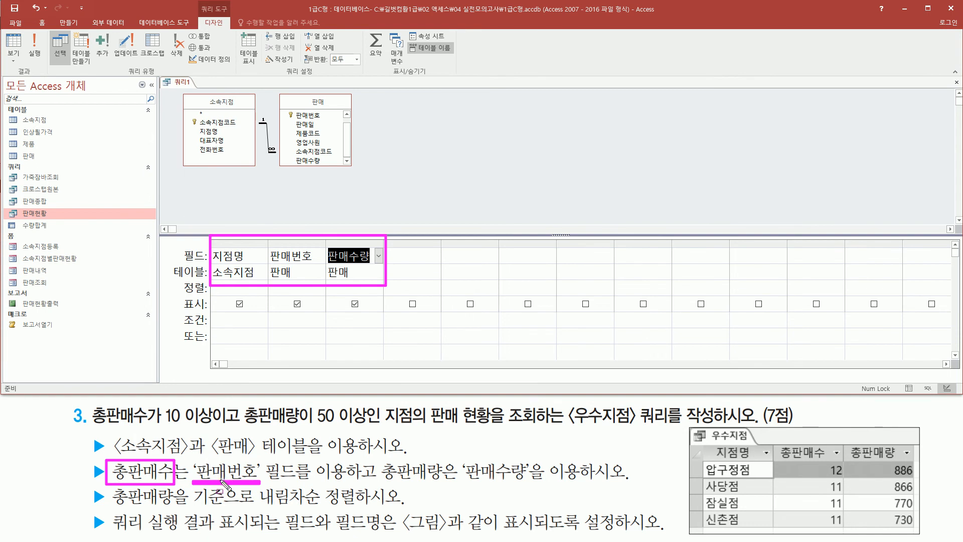
mouse_move(380, 456)
mouse_down()
mouse_move(450, 483)
mouse_move(531, 484)
mouse_up()
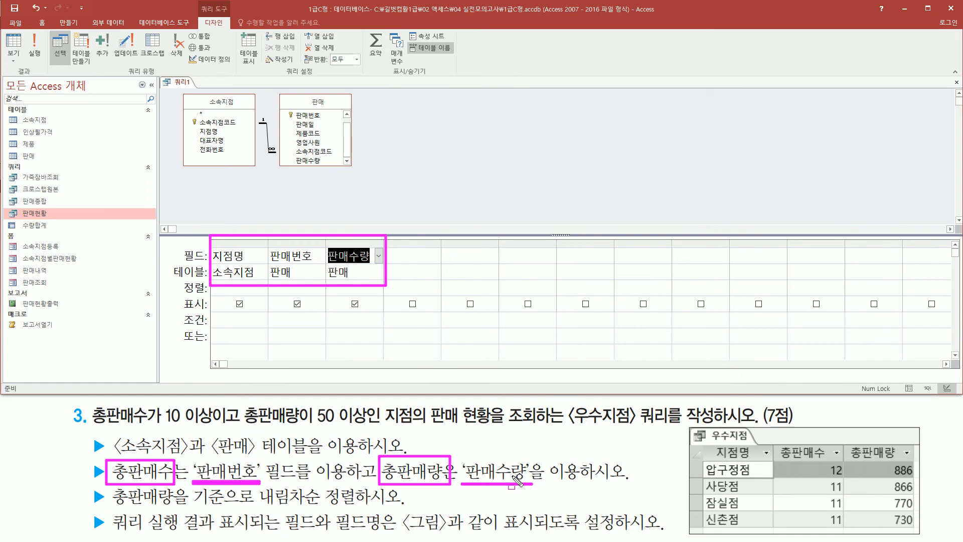
drag(362, 28, 389, 61)
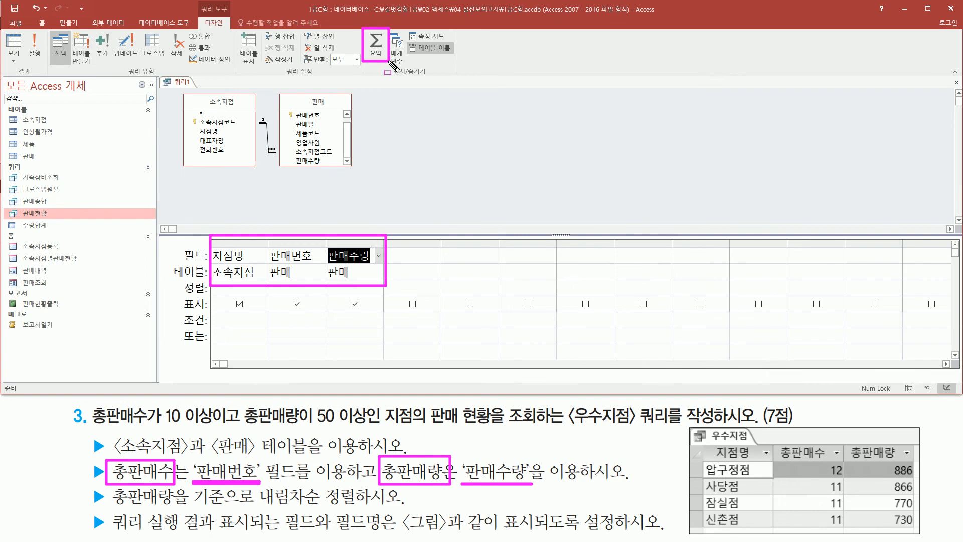
key(Escape)
click(376, 49)
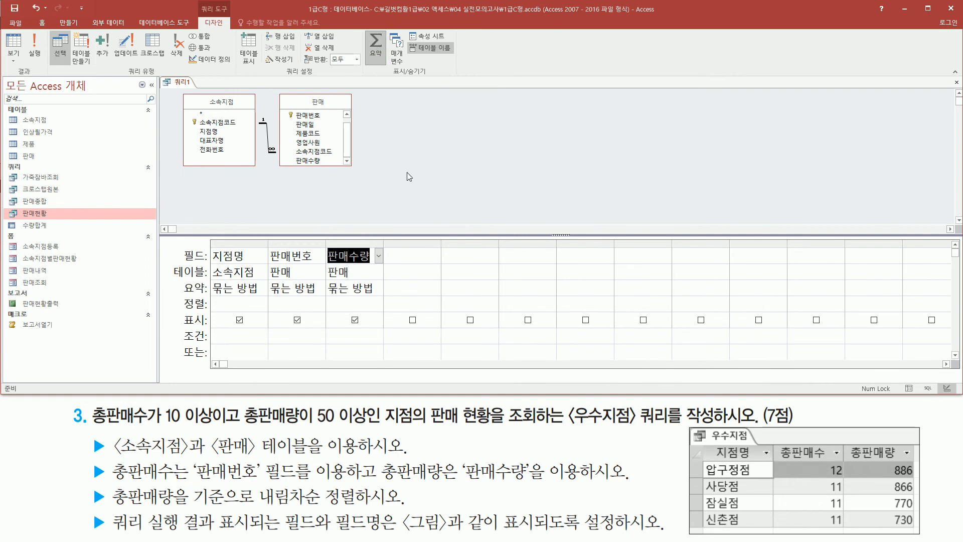
Summarise the 판매번호 column with 개수 and the 판매수량 column with 합계
click(323, 287)
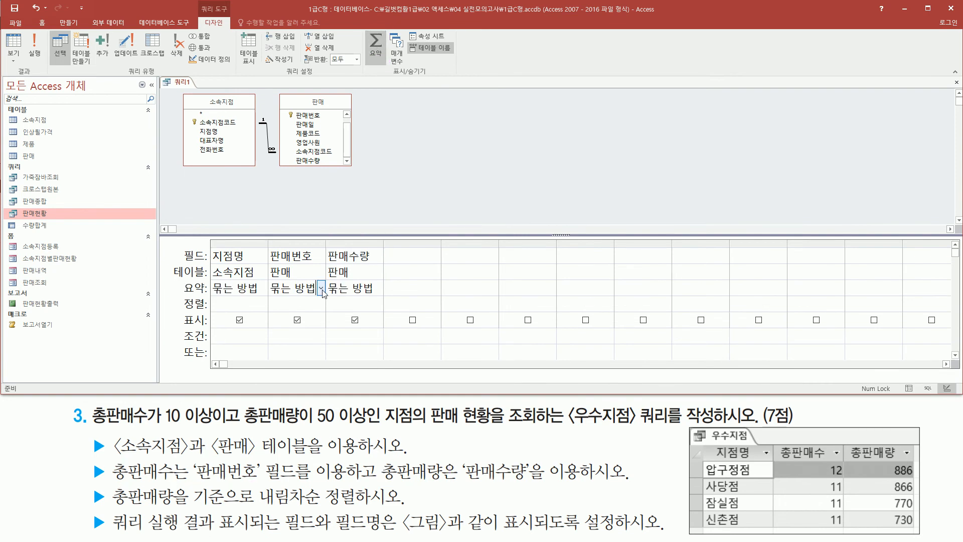
click(320, 288)
click(314, 384)
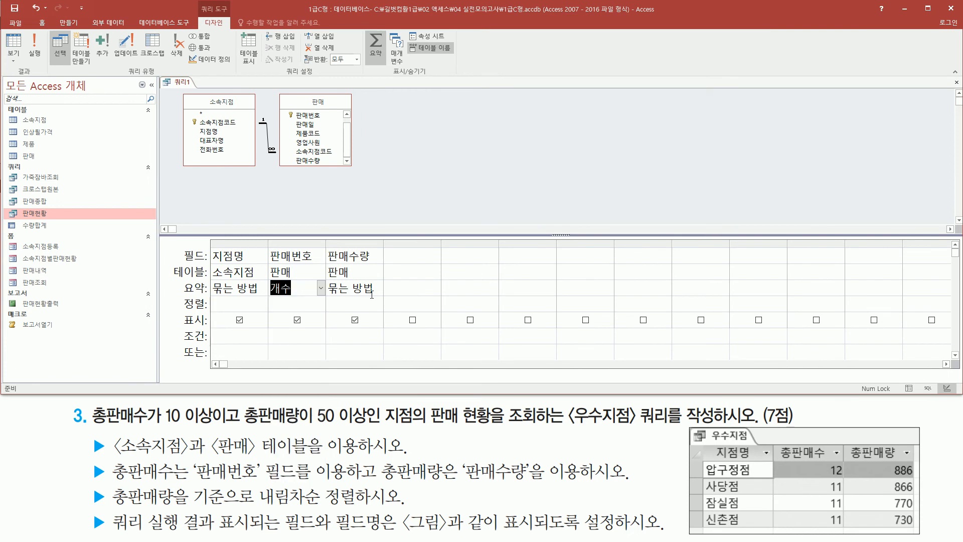
click(373, 290)
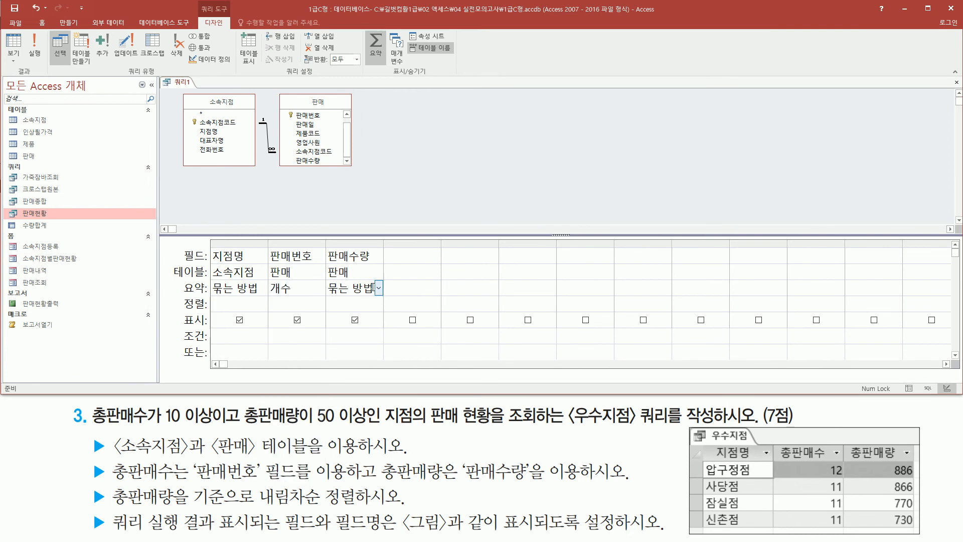
click(379, 289)
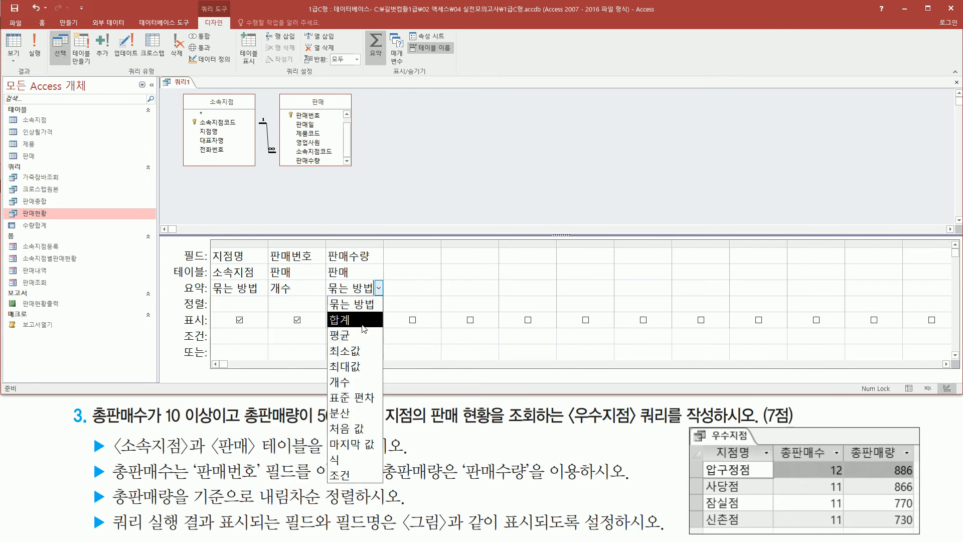
click(362, 320)
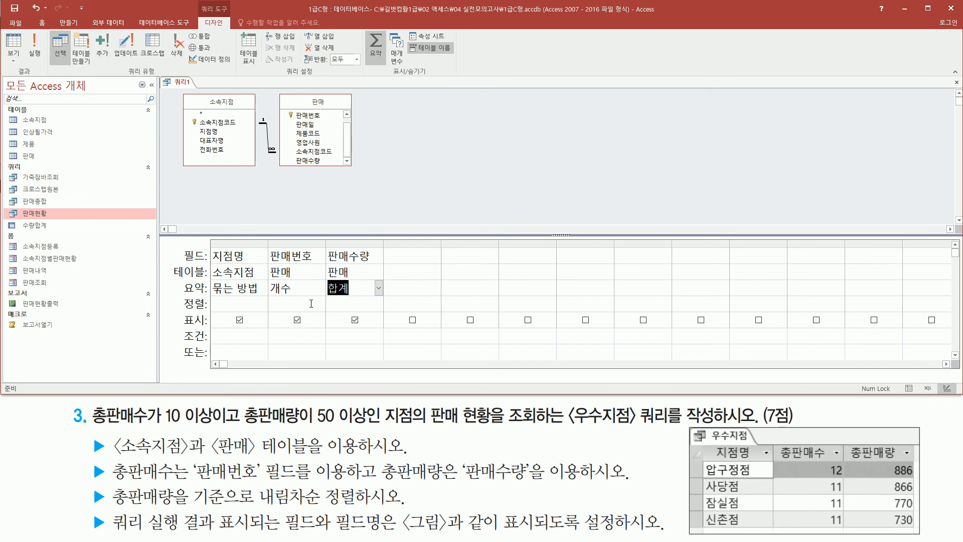
Sort the 판매수량 column in descending order (내림차순)
drag(101, 509, 394, 513)
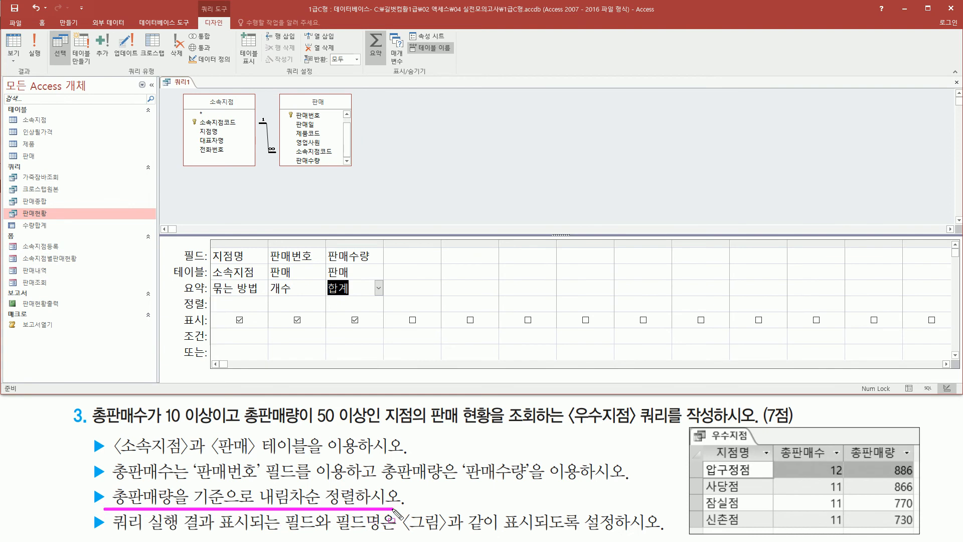
drag(323, 242, 385, 299)
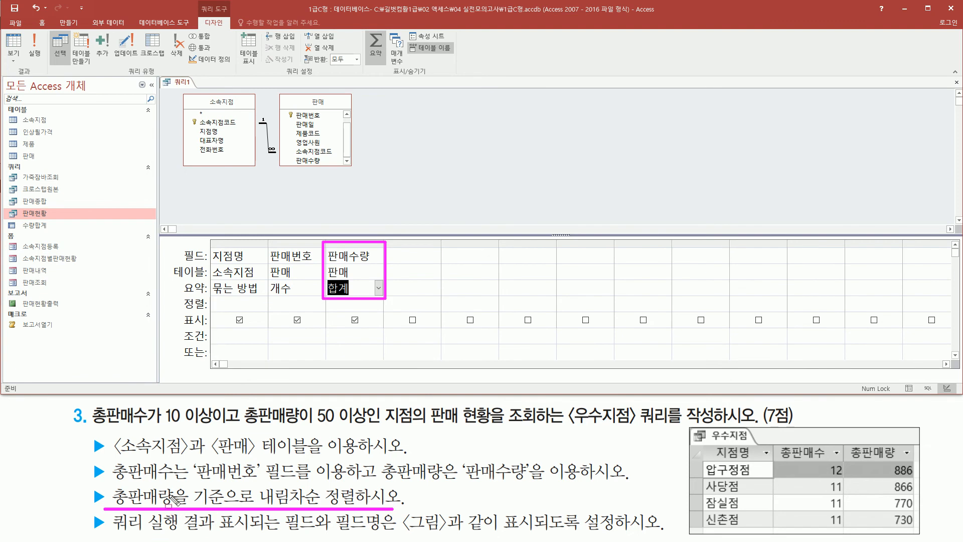
key(Escape)
click(376, 304)
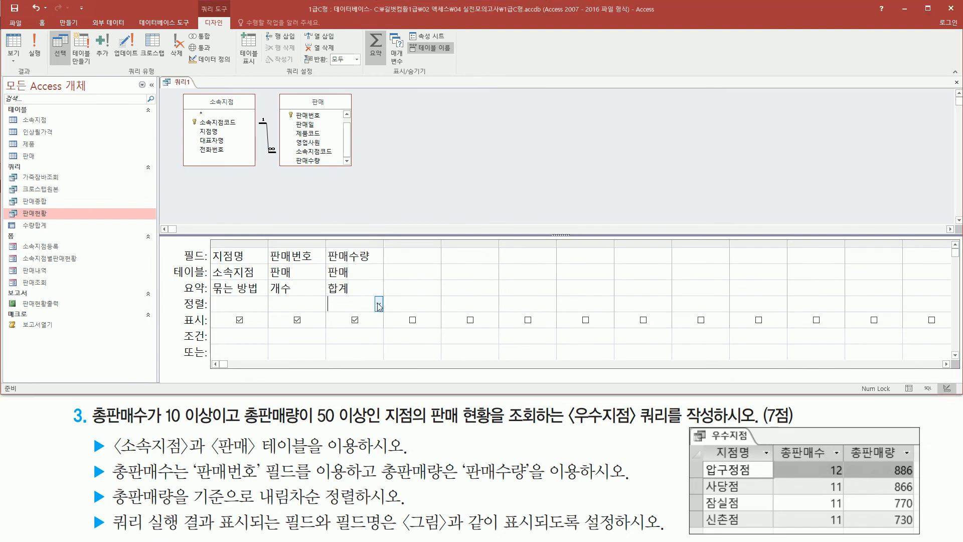
click(379, 305)
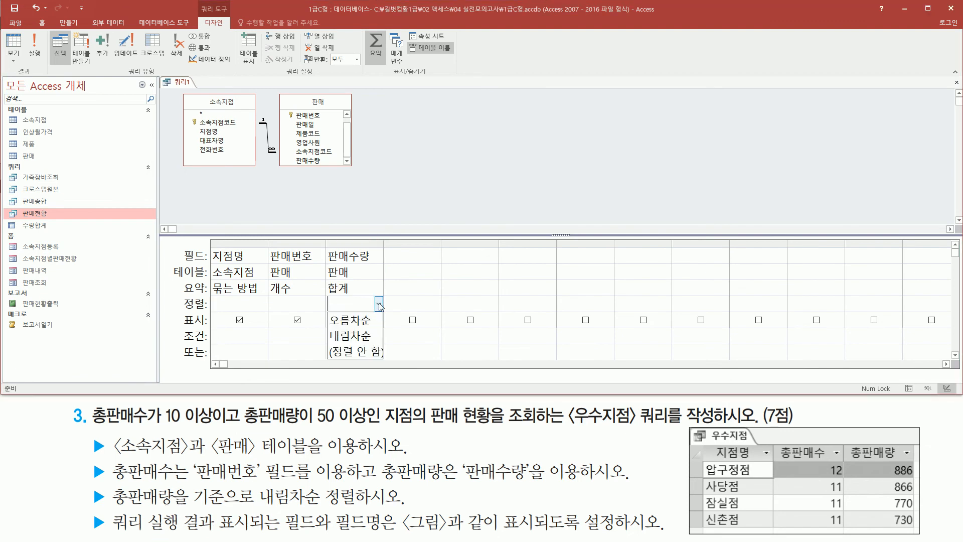
click(366, 342)
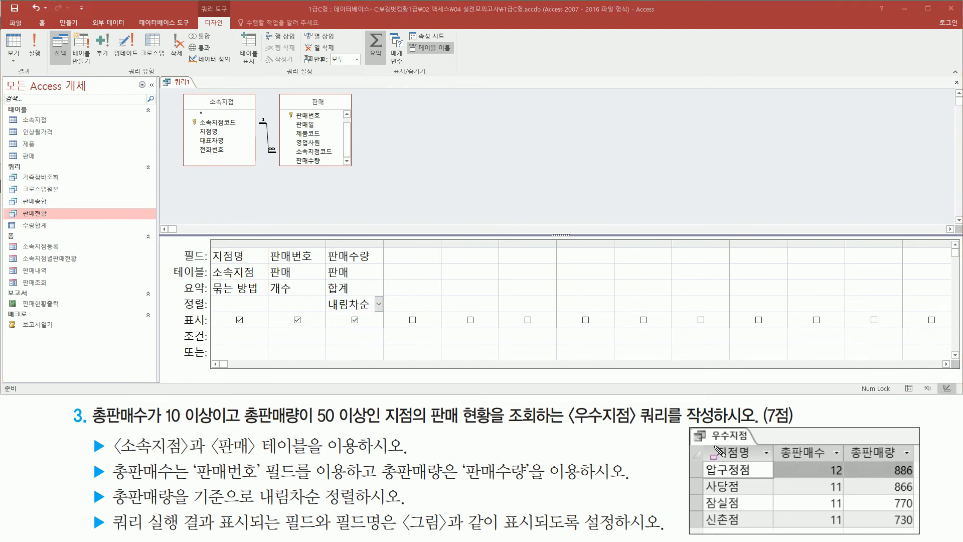
Widen the 판매번호 and 판매수량 columns of the design grid and give 판매번호 the field name 총판매수
mouse_move(772, 445)
mouse_down()
mouse_move(794, 469)
mouse_move(827, 473)
mouse_move(862, 458)
mouse_move(906, 464)
mouse_up()
key(Escape)
drag(326, 245, 497, 244)
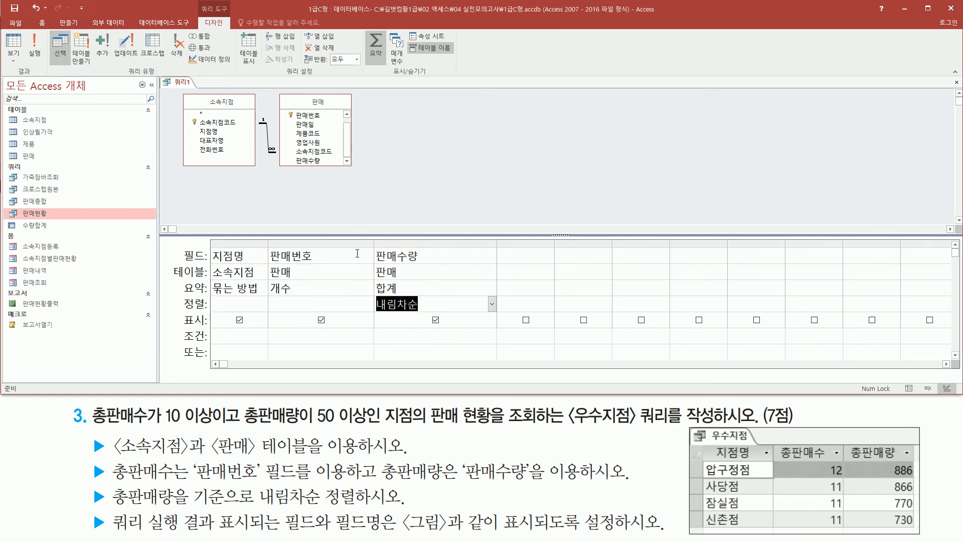
click(292, 257)
key(Home)
text(초판매수)
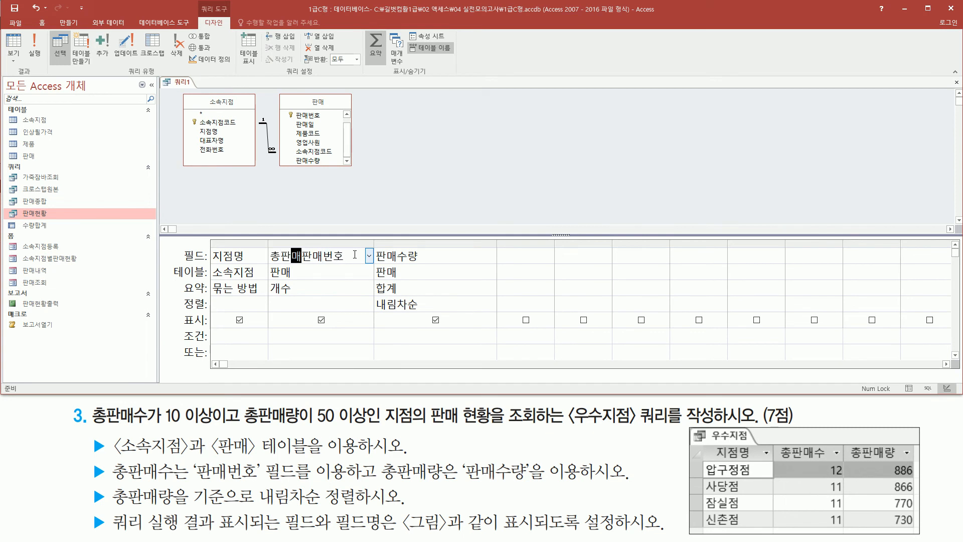
text(:)
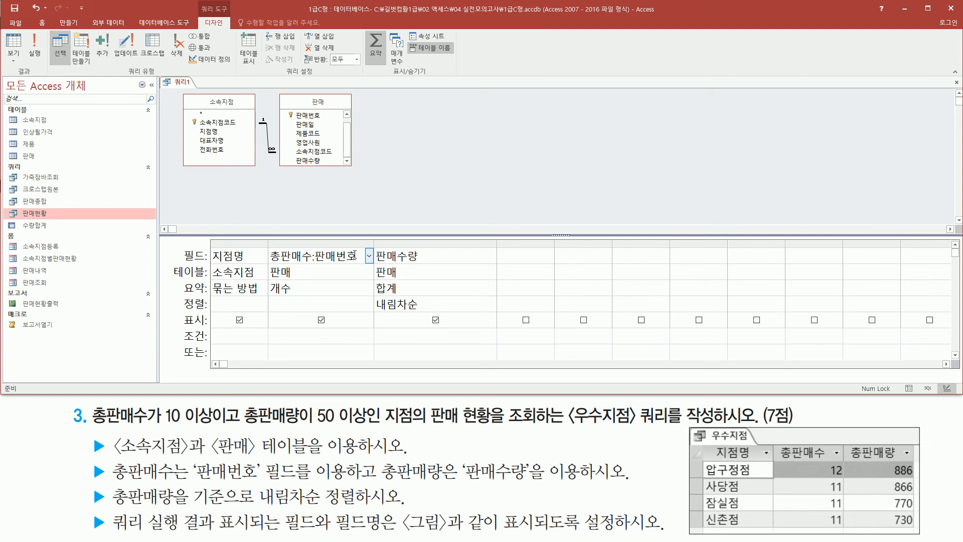
Give the 판매수량 column of the design grid the field name 총판매량
click(384, 256)
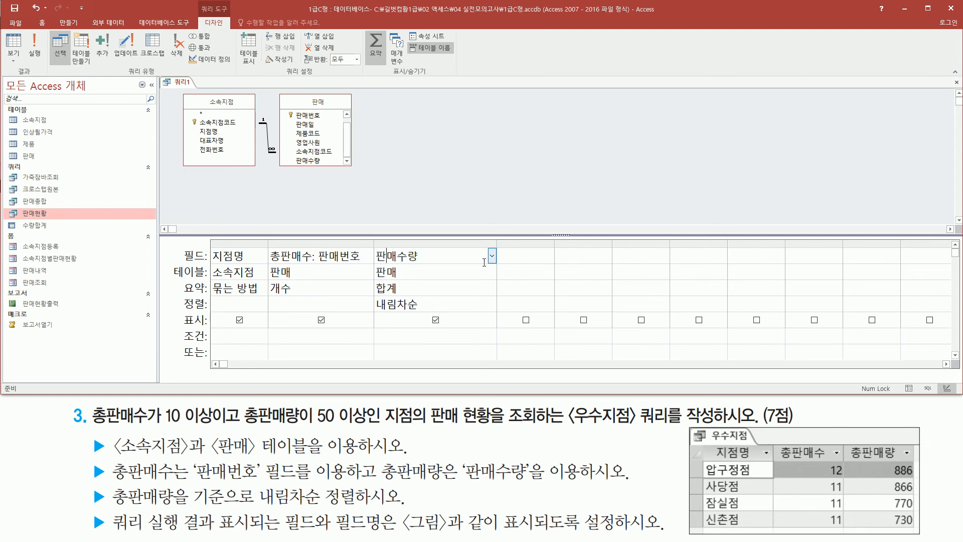
text(총판매랴)
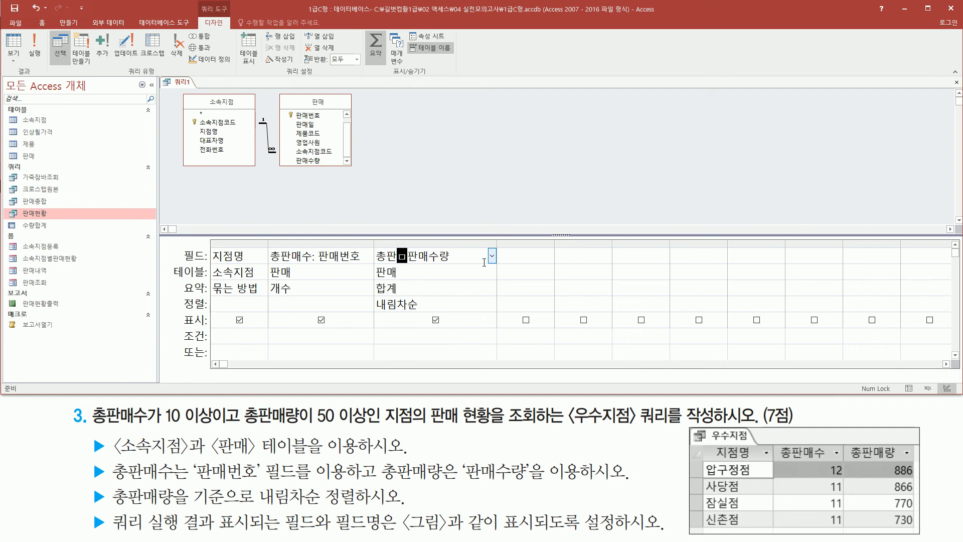
text(:)
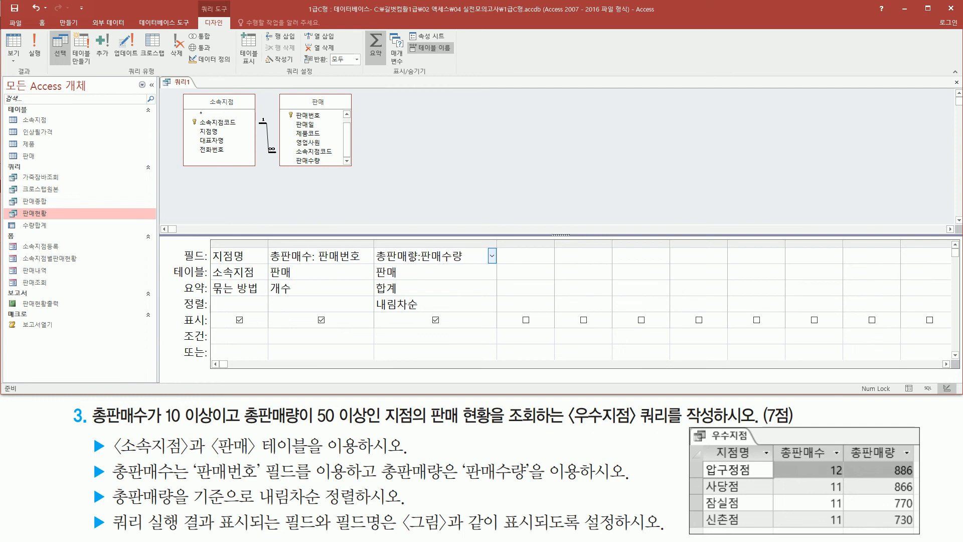
click(447, 271)
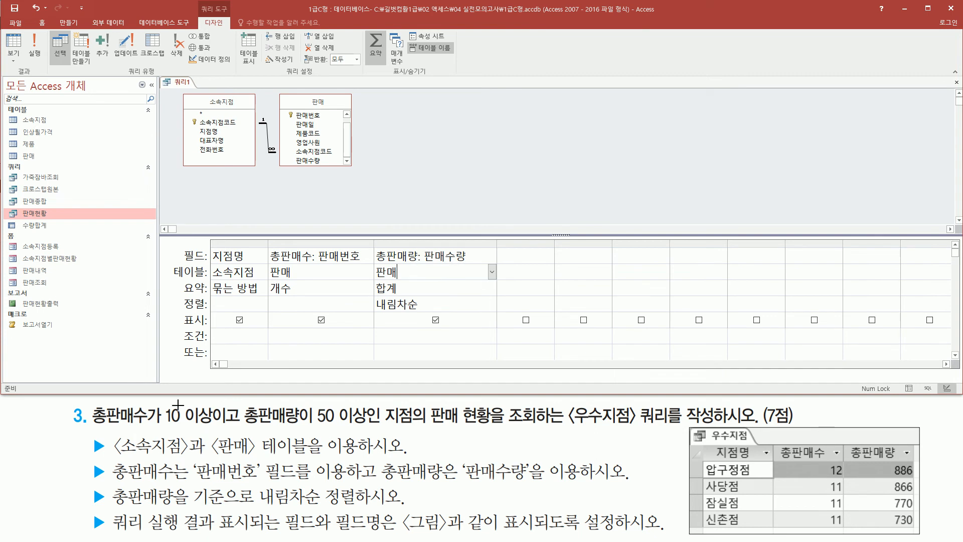
Enter the criteria >=10 for 총판매수 and >=50 for 총판매량 on the same 조건 row
drag(90, 426, 215, 426)
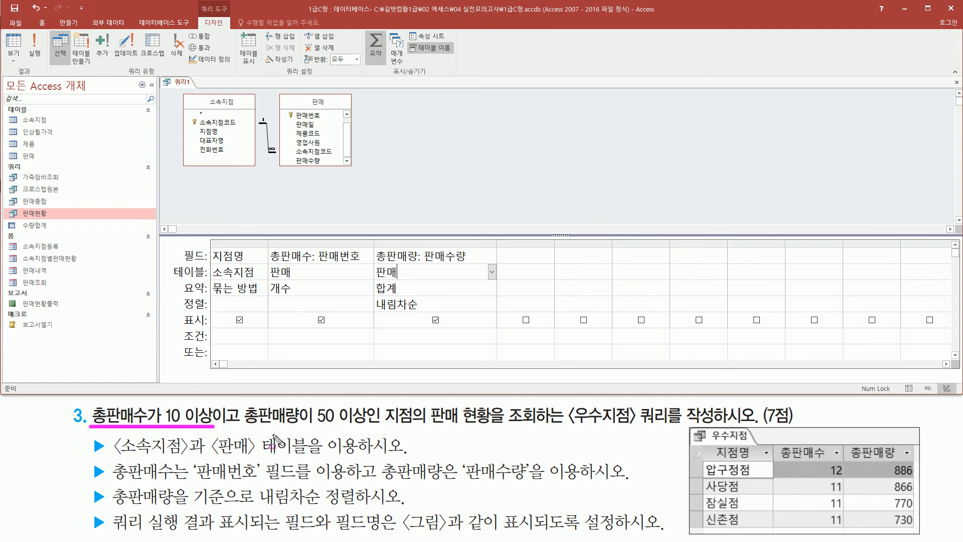
drag(243, 427, 369, 427)
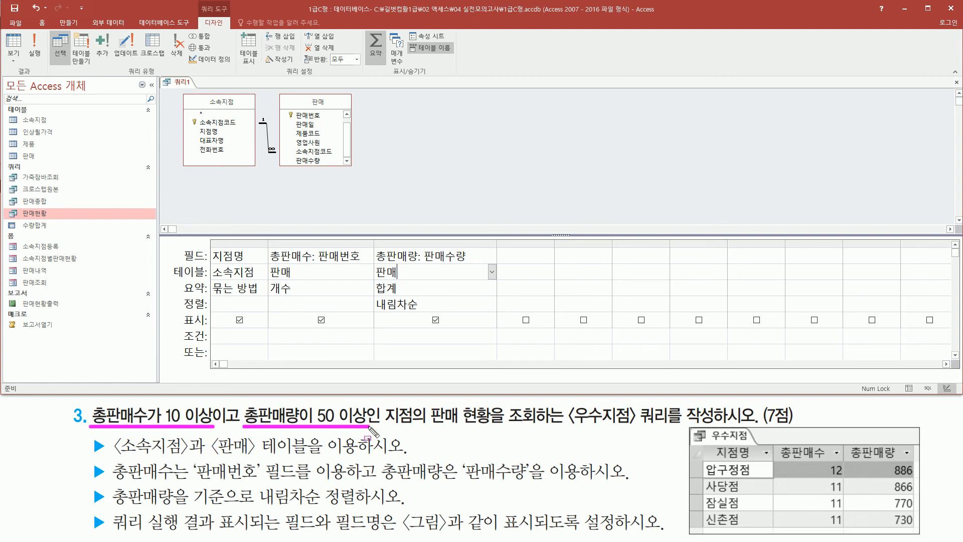
drag(179, 327, 213, 343)
mouse_move(267, 327)
mouse_down()
mouse_move(370, 346)
mouse_move(490, 345)
mouse_up()
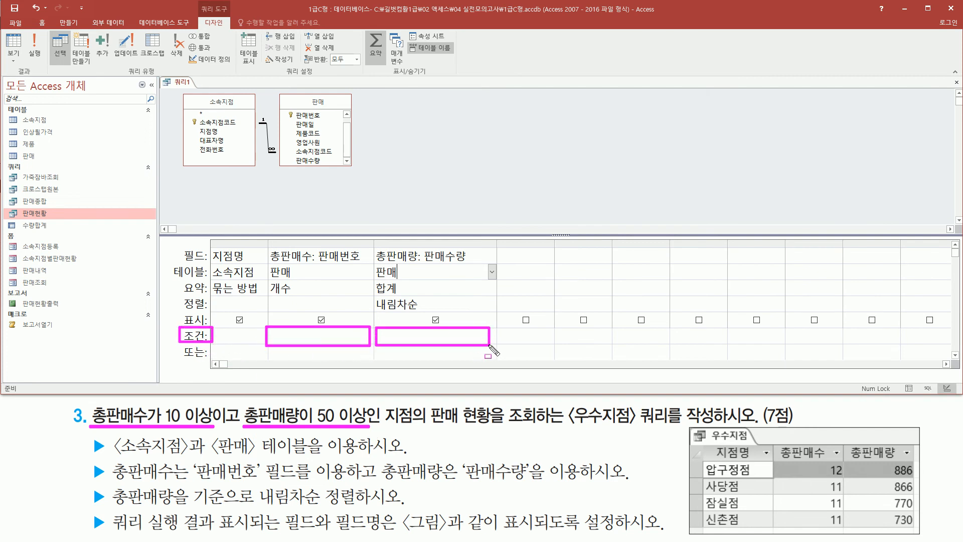
key(Escape)
click(317, 334)
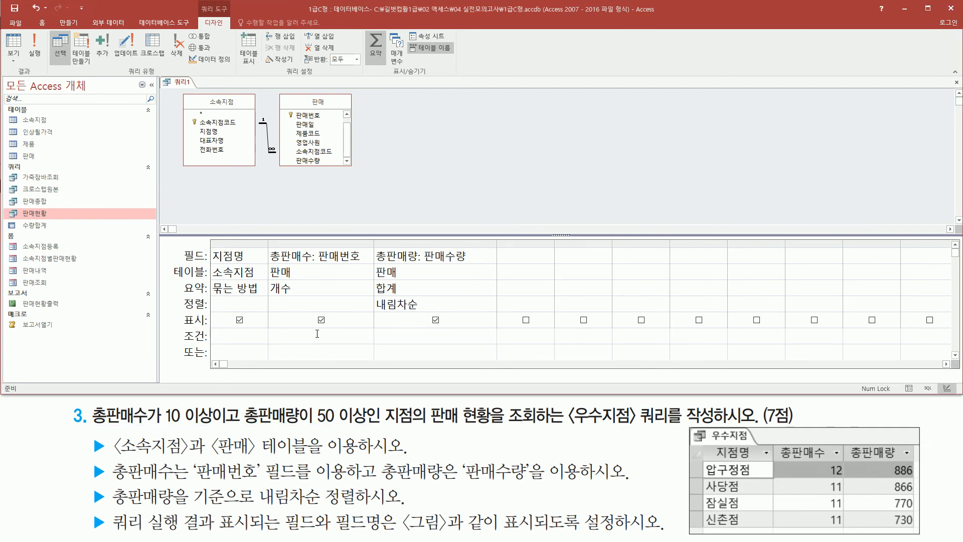
text(>=10)
click(360, 308)
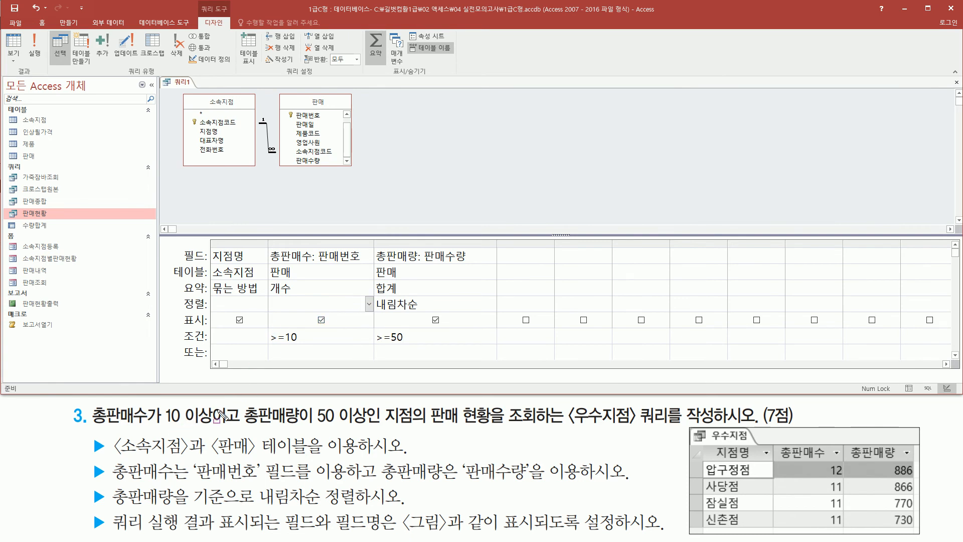
drag(212, 400, 238, 424)
drag(92, 430, 370, 429)
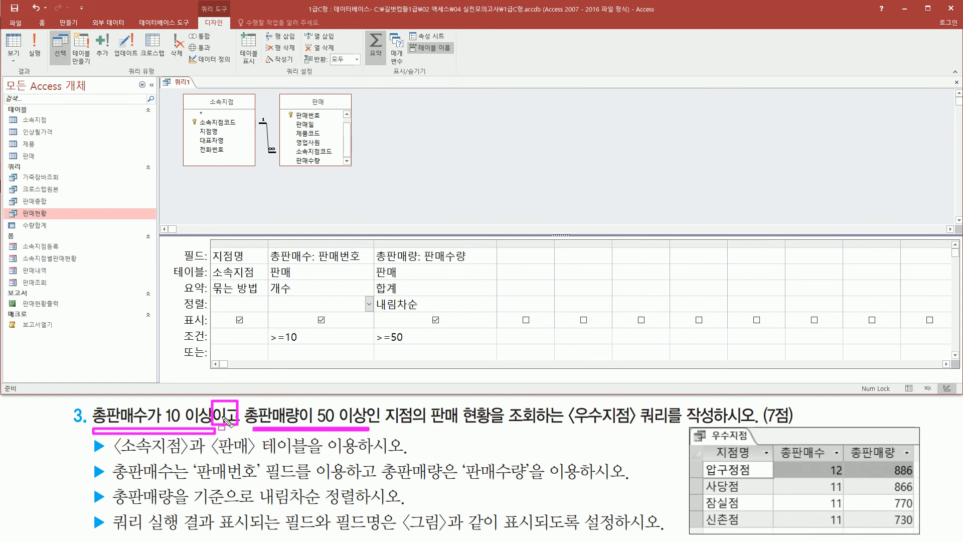
mouse_move(269, 326)
mouse_down()
mouse_move(397, 350)
mouse_move(495, 346)
mouse_up()
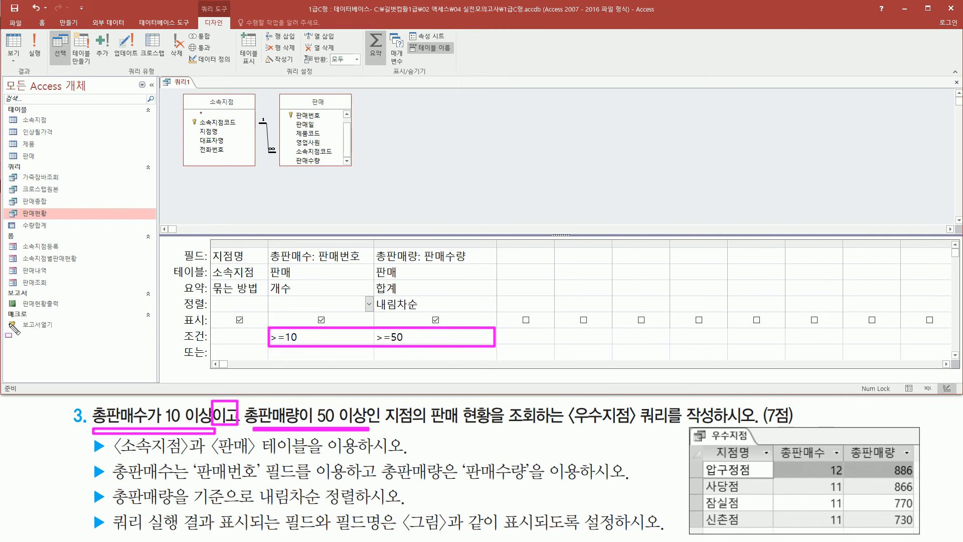
drag(313, 335, 319, 339)
key(Escape)
click(396, 171)
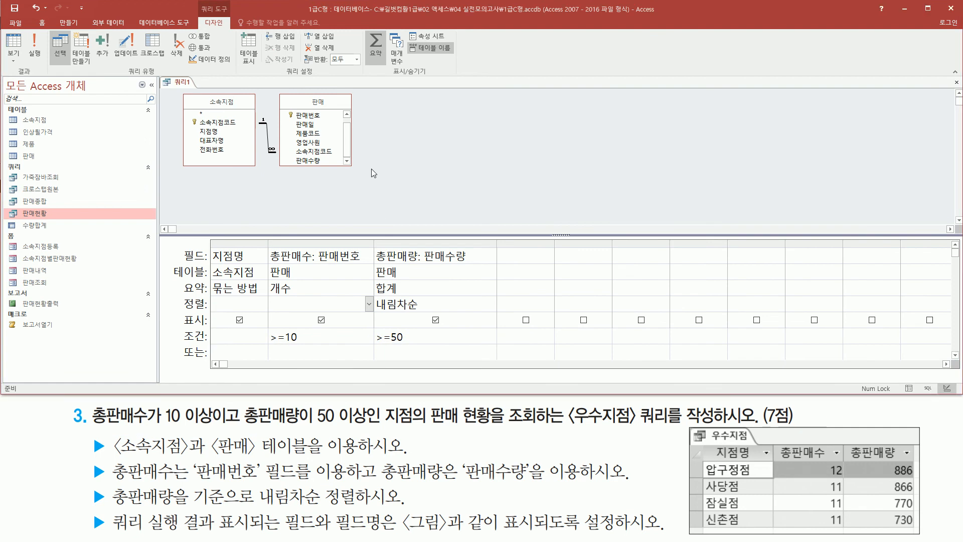
Run the query and compare its field names, branches and values with the sample 우수지점 figure
key(ctrl+shift+d)
drag(23, 31, 49, 65)
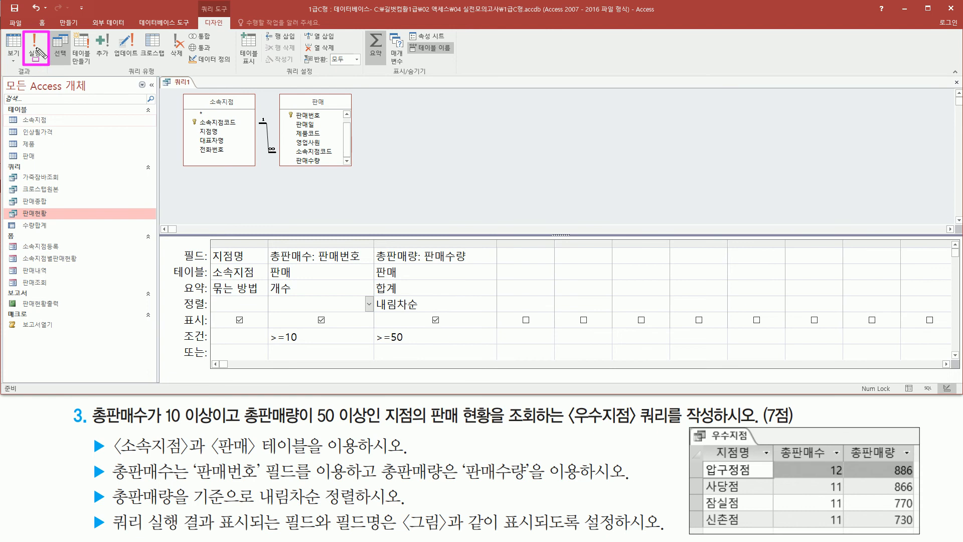
key(Escape)
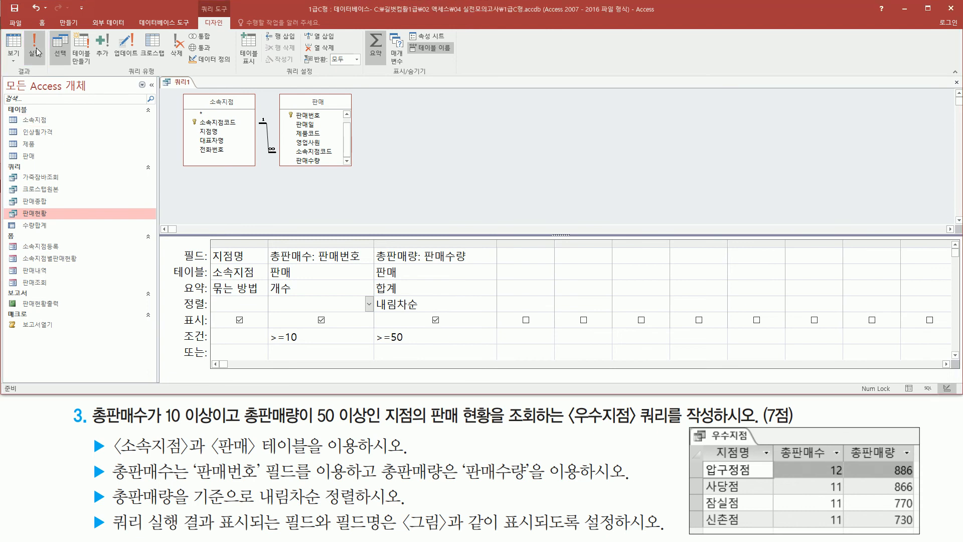
click(37, 52)
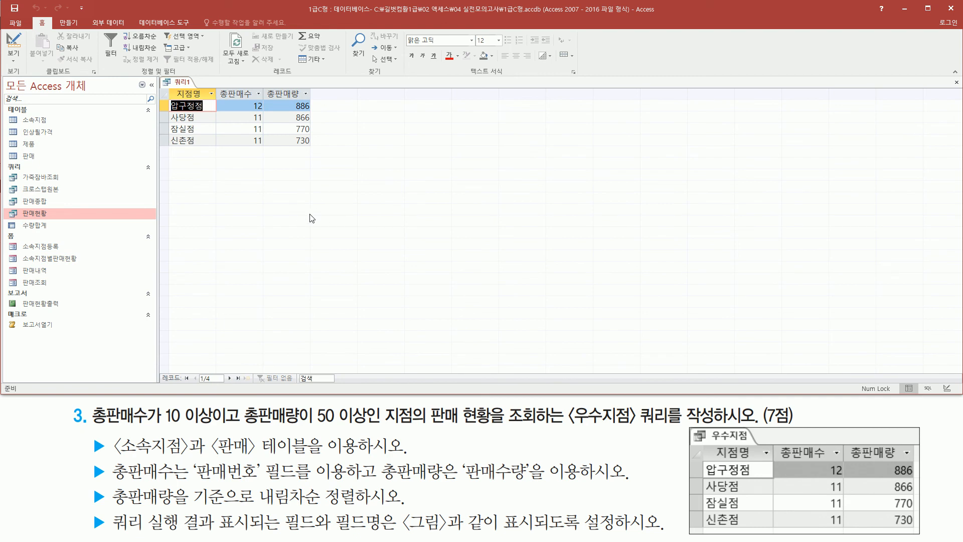
mouse_move(169, 86)
mouse_down()
mouse_move(215, 103)
mouse_move(311, 101)
mouse_up()
mouse_move(701, 443)
mouse_down()
mouse_move(832, 471)
mouse_move(915, 471)
mouse_up()
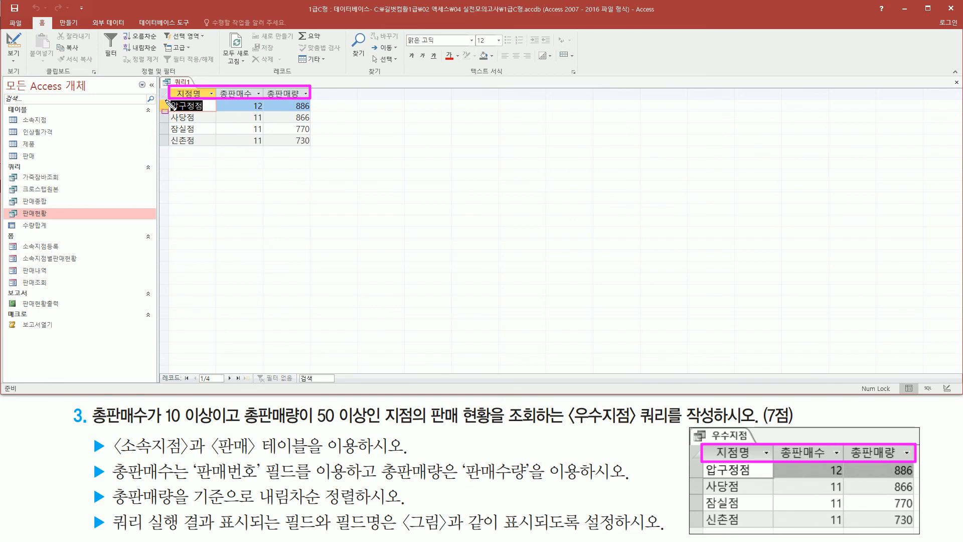
mouse_move(166, 101)
mouse_down()
mouse_move(211, 112)
mouse_move(209, 149)
mouse_up()
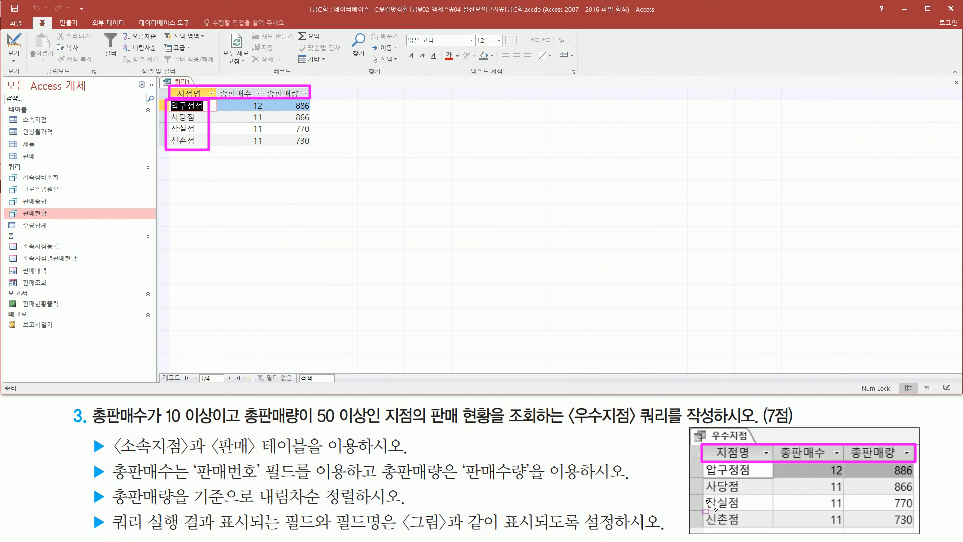
drag(701, 462, 753, 529)
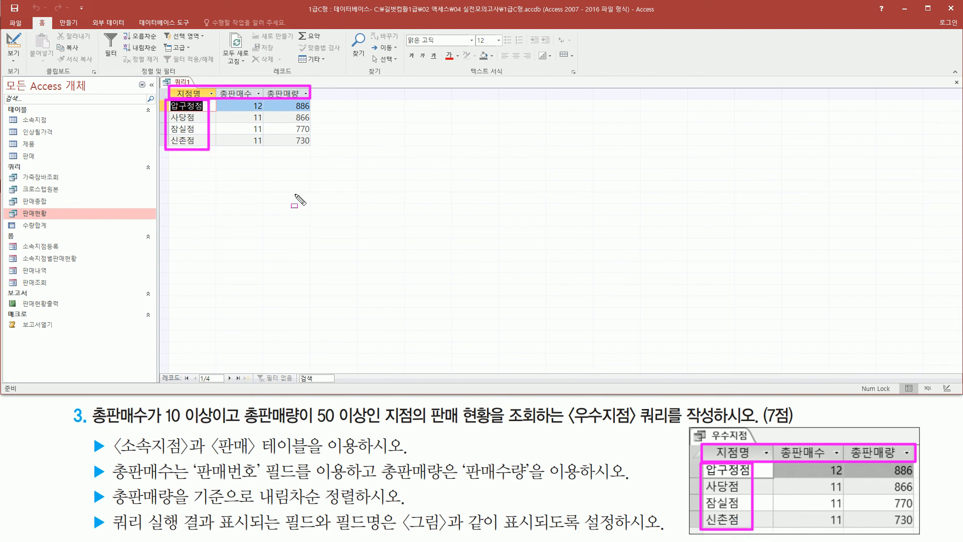
mouse_move(256, 110)
mouse_down()
mouse_move(244, 99)
mouse_move(270, 152)
mouse_up()
mouse_move(821, 463)
mouse_down()
mouse_move(832, 531)
mouse_move(843, 531)
mouse_up()
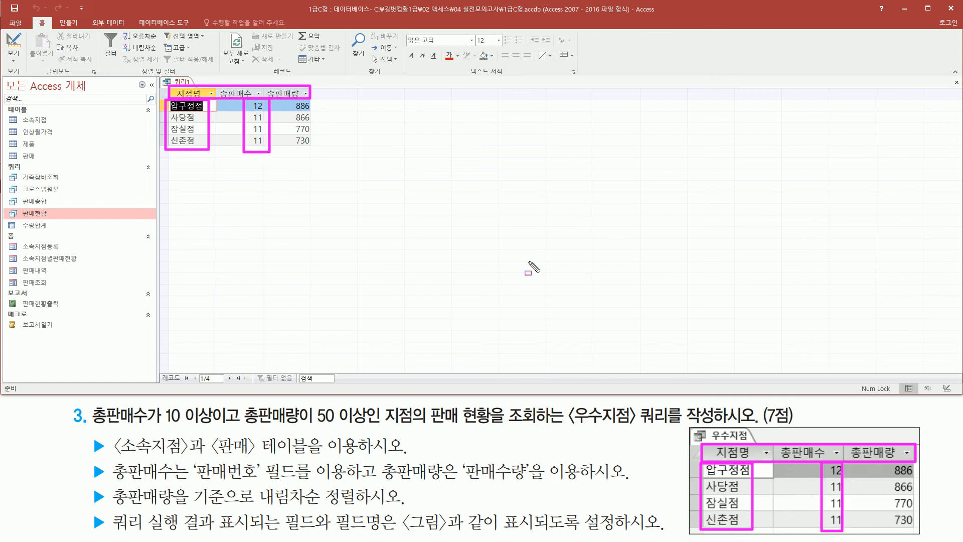
mouse_move(287, 98)
mouse_down()
mouse_move(323, 124)
mouse_move(322, 152)
mouse_up()
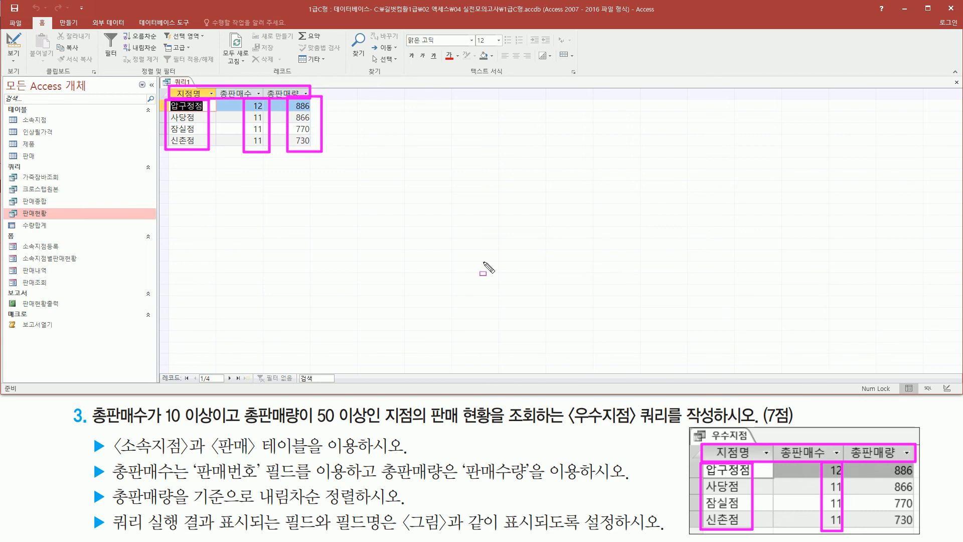
mouse_move(882, 463)
mouse_down()
mouse_move(920, 538)
mouse_move(927, 532)
mouse_up()
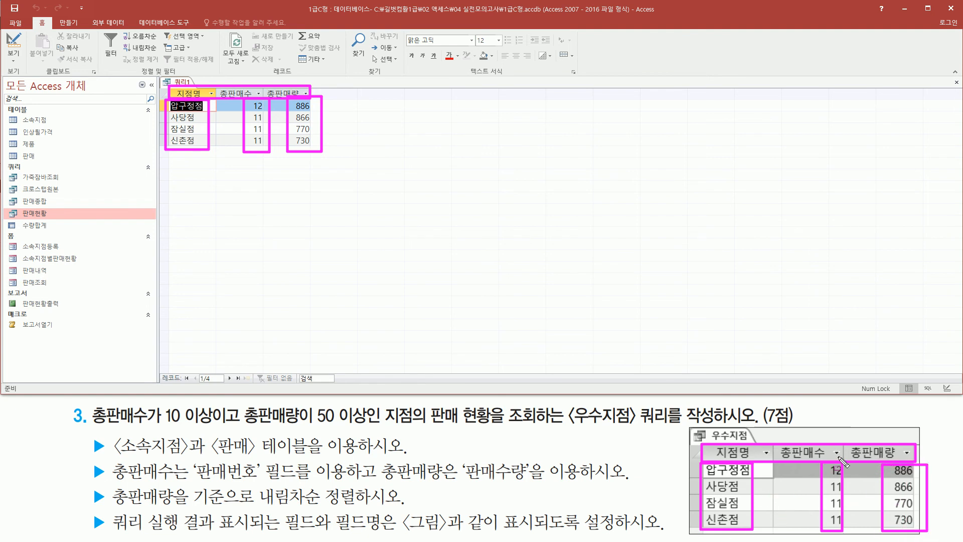
key(Escape)
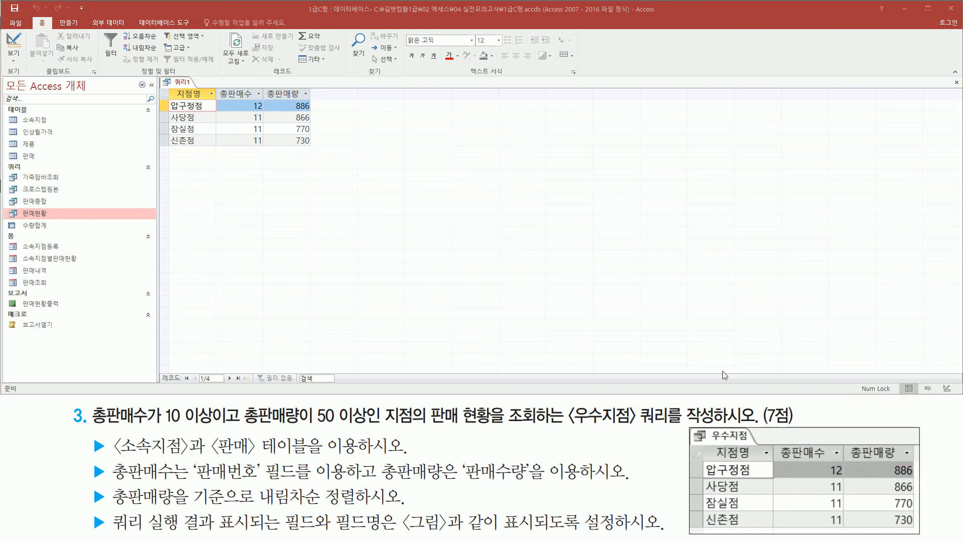
Close the query and save its design under the name 우수지점
right_click(177, 82)
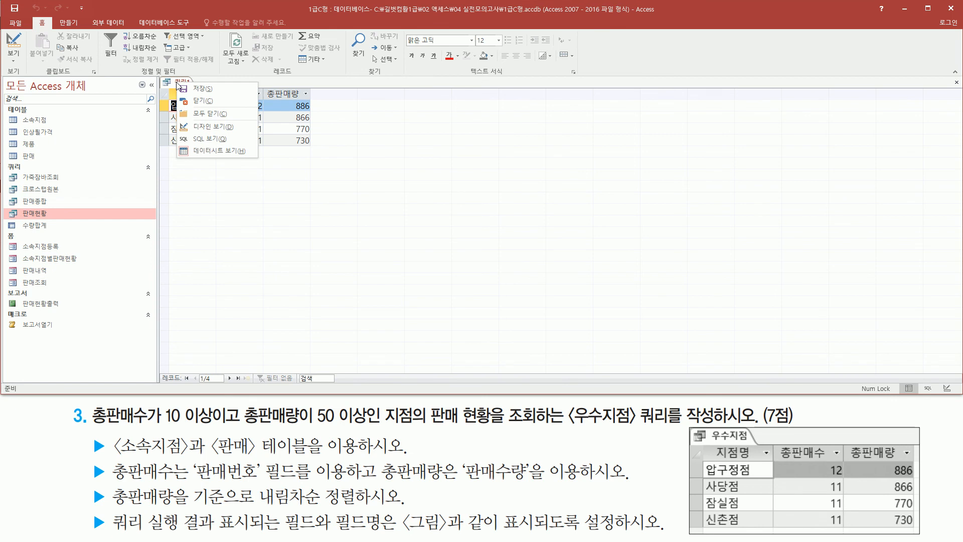
click(204, 102)
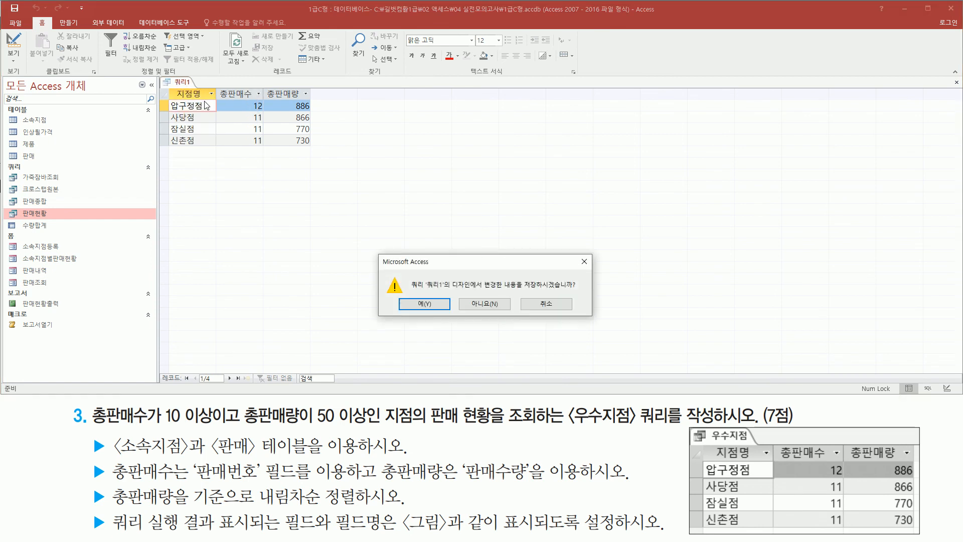
drag(517, 292, 582, 292)
drag(407, 296, 440, 316)
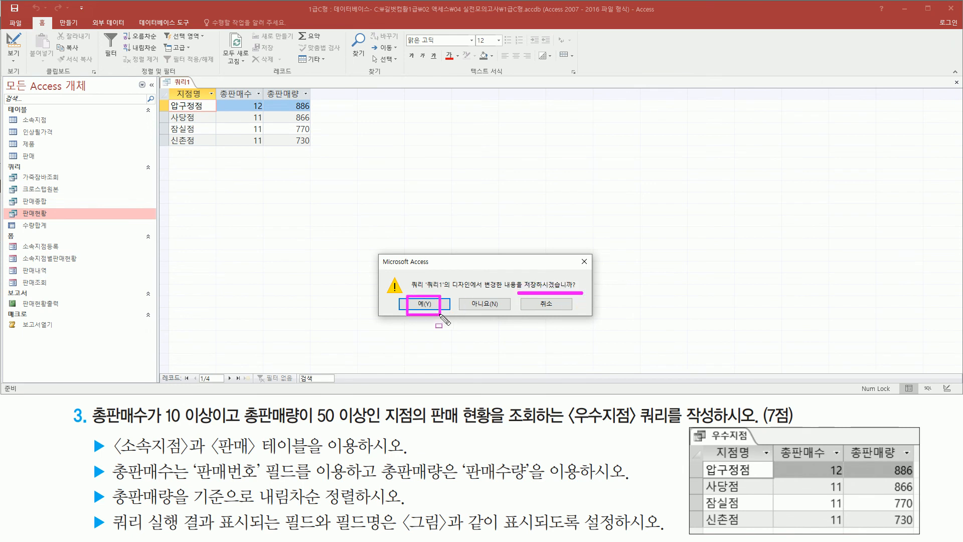
key(Escape)
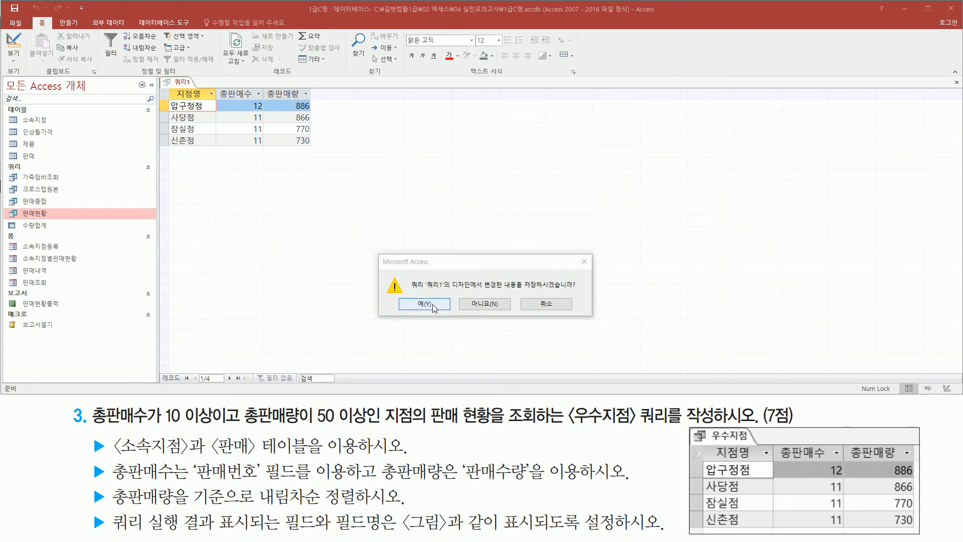
click(434, 306)
key(ctrl+2)
mouse_move(404, 122)
mouse_down()
mouse_move(407, 139)
mouse_move(453, 151)
mouse_up()
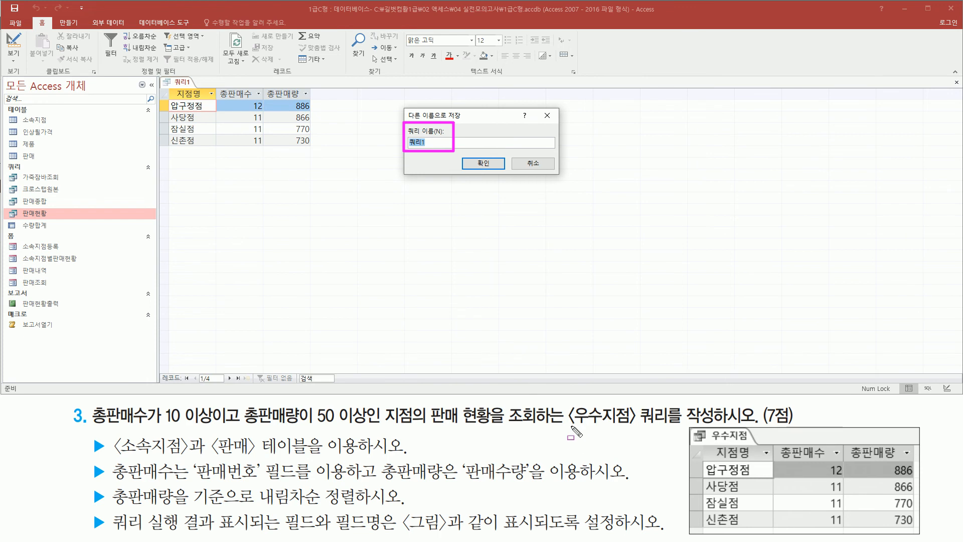
drag(567, 427, 642, 427)
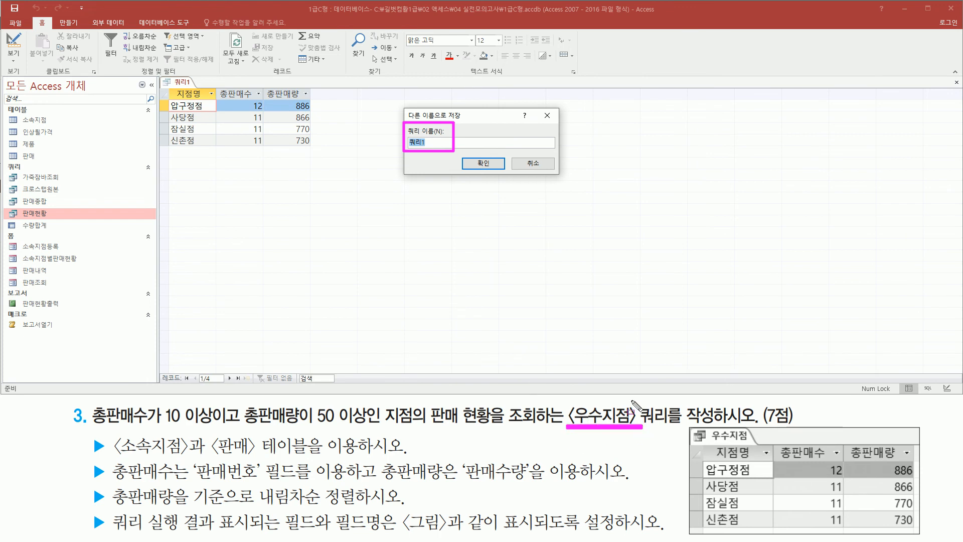
key(Escape)
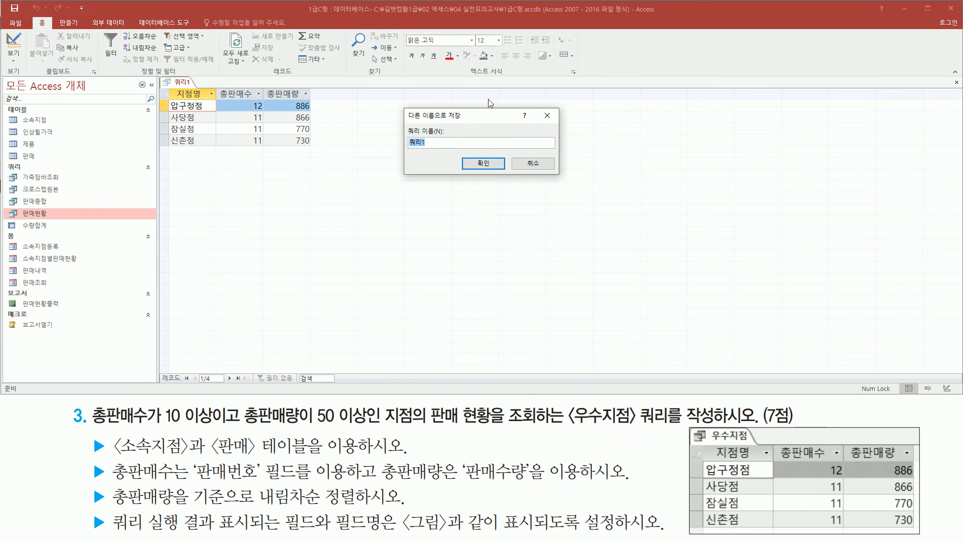
text(ㅜ)
drag(463, 156, 505, 169)
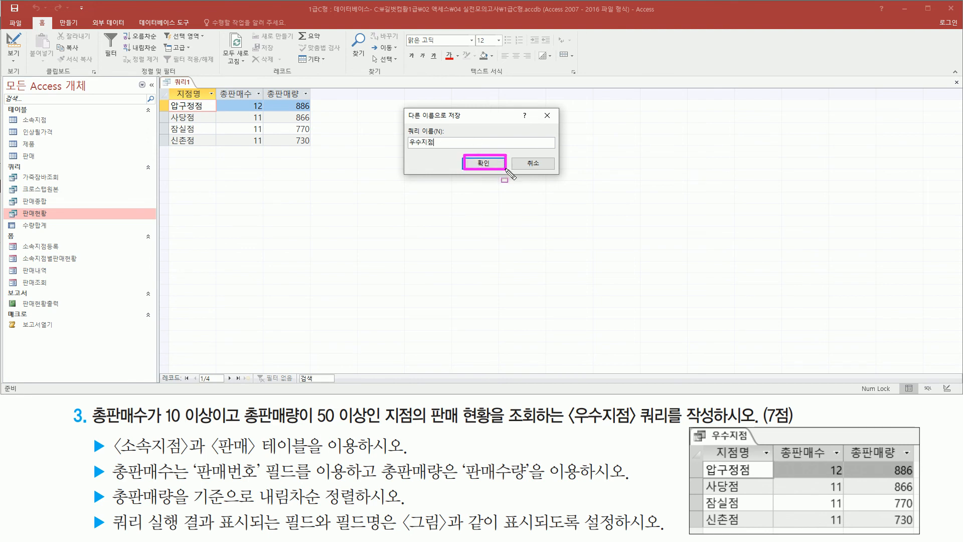
click(484, 163)
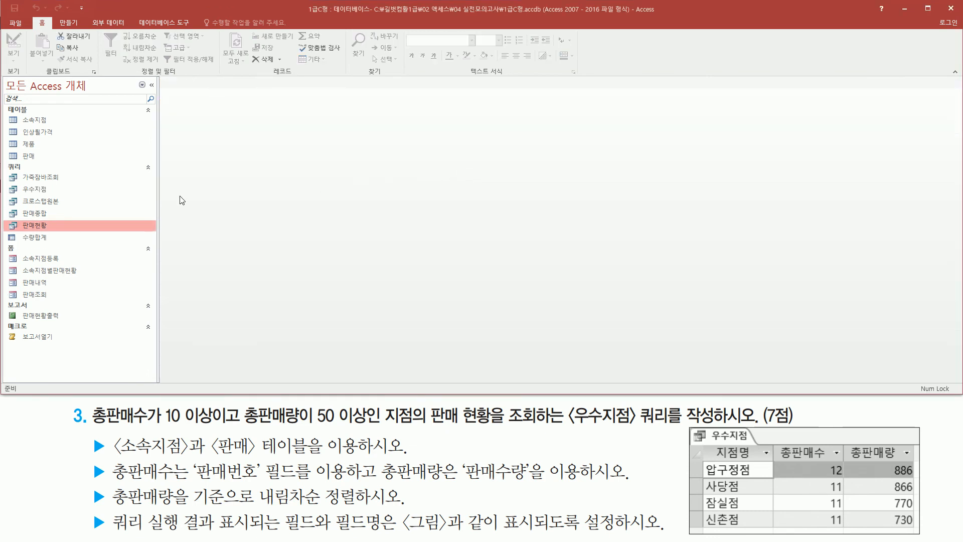
drag(7, 184, 56, 199)
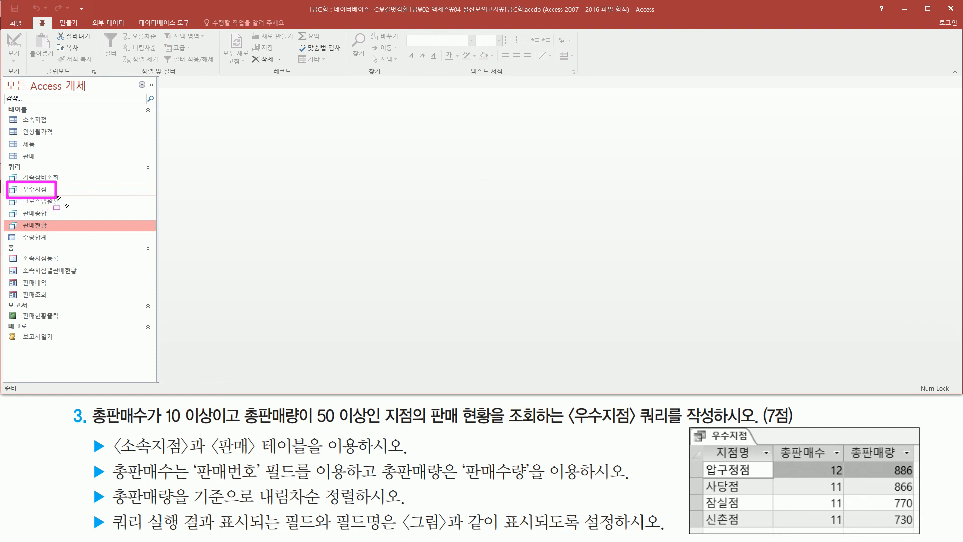
key(Escape)
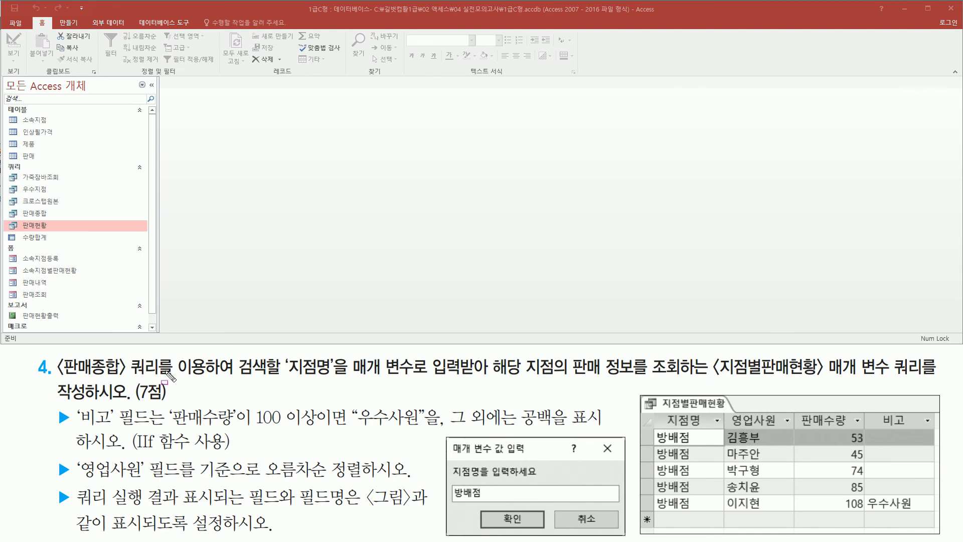
Read the 지점별판매현황 task for its source query, 지점명 parameter prompt and sample result
mouse_move(54, 352)
mouse_down()
mouse_move(146, 382)
mouse_move(174, 379)
mouse_up()
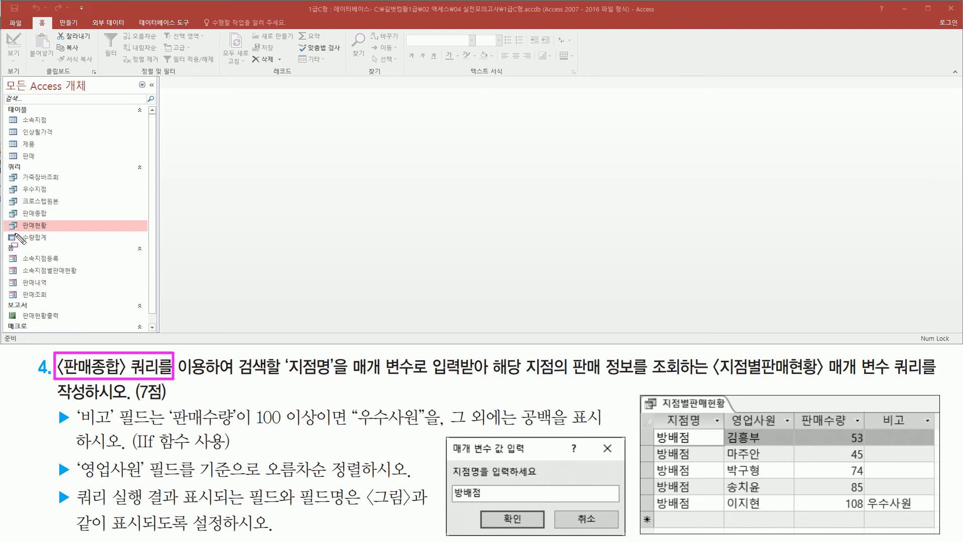
drag(7, 207, 62, 222)
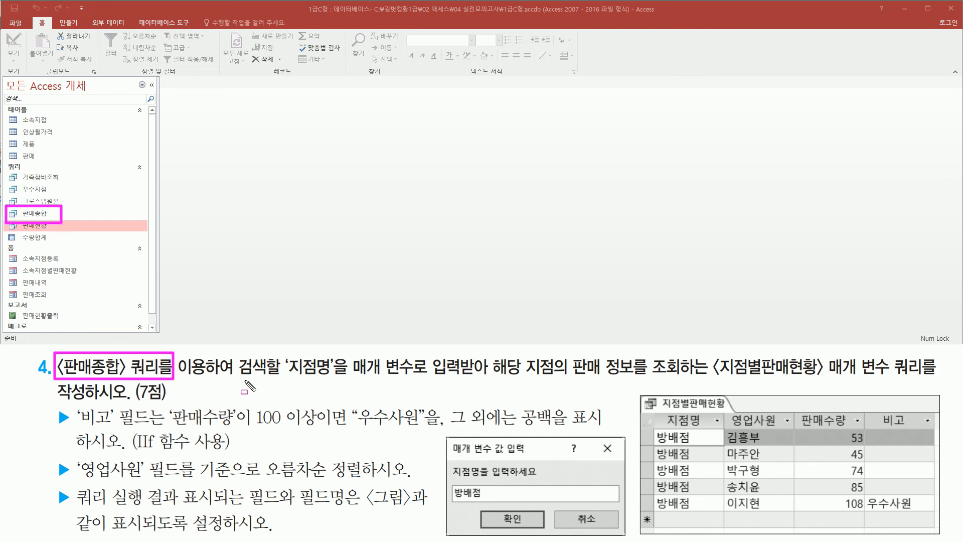
mouse_move(283, 379)
mouse_down()
mouse_move(483, 386)
mouse_move(727, 372)
mouse_move(827, 385)
mouse_move(933, 381)
mouse_up()
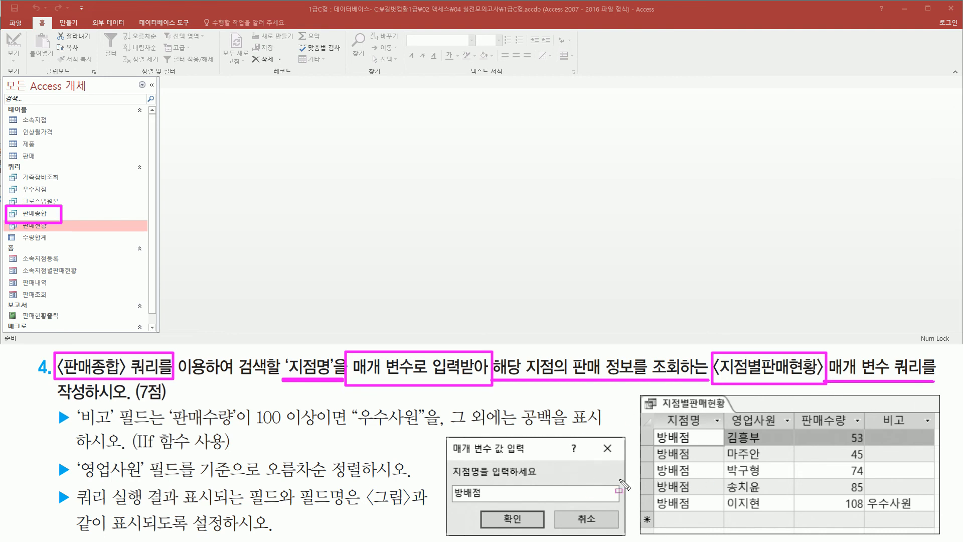
mouse_move(446, 437)
mouse_down()
mouse_move(471, 499)
mouse_move(624, 536)
mouse_up()
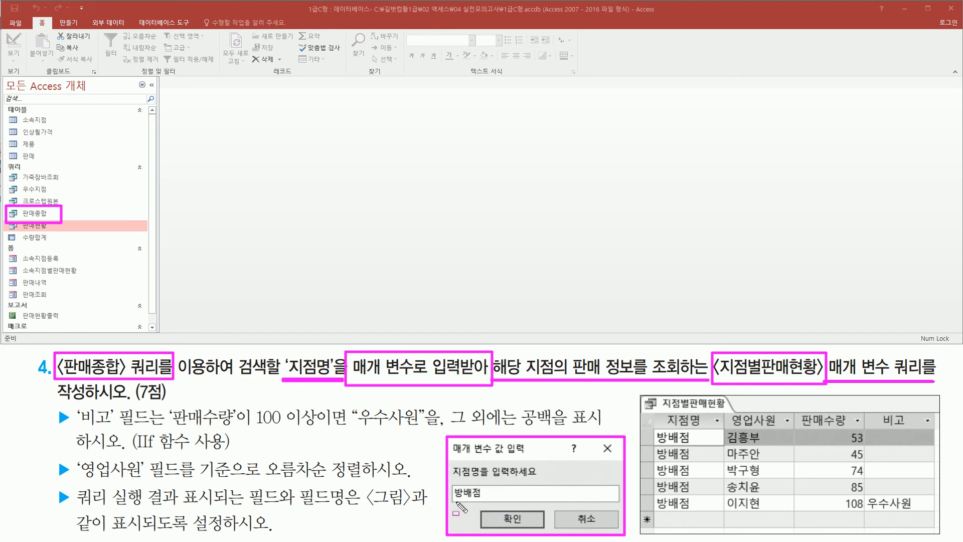
drag(455, 500, 477, 500)
mouse_move(652, 415)
mouse_down()
mouse_move(663, 489)
mouse_move(938, 522)
mouse_up()
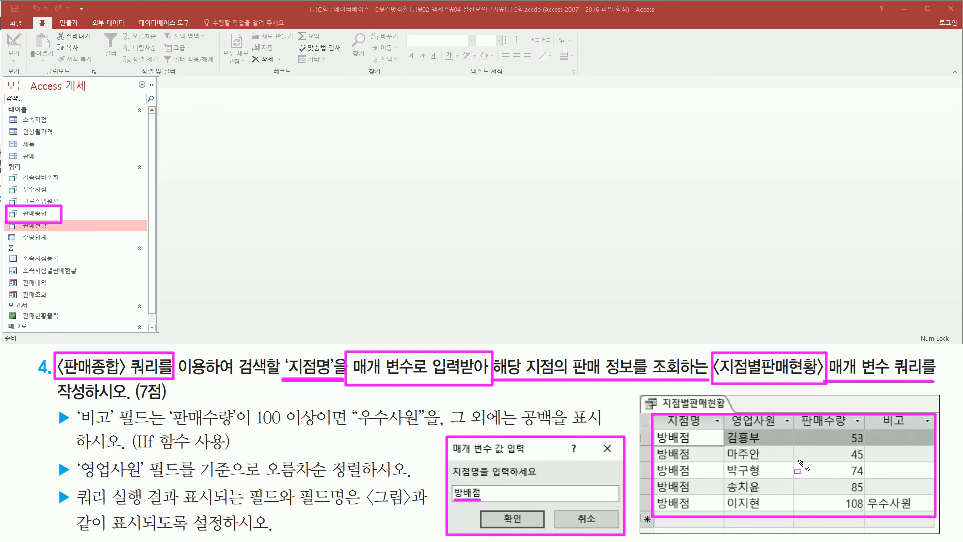
key(Escape)
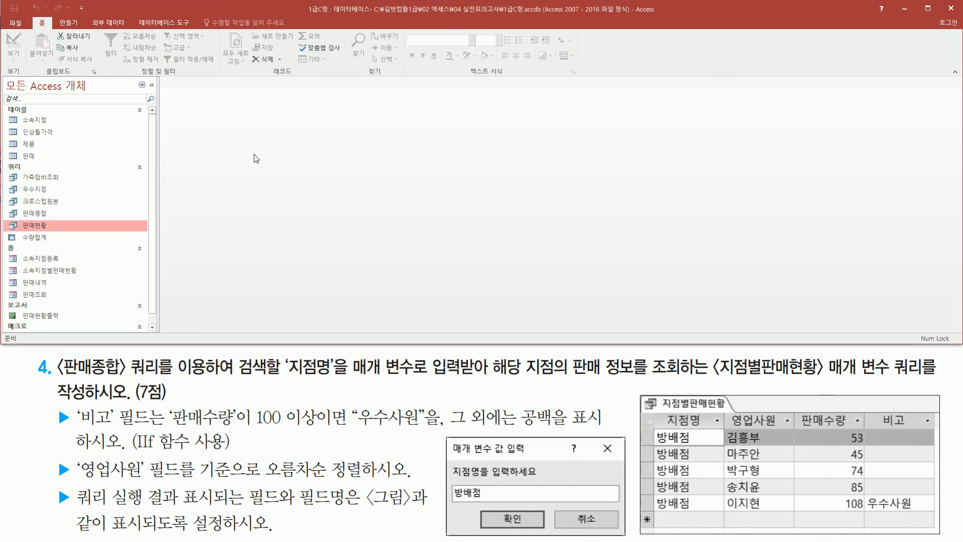
Create a new query in Design view
click(70, 23)
key(ctrl+2)
drag(52, 17, 85, 30)
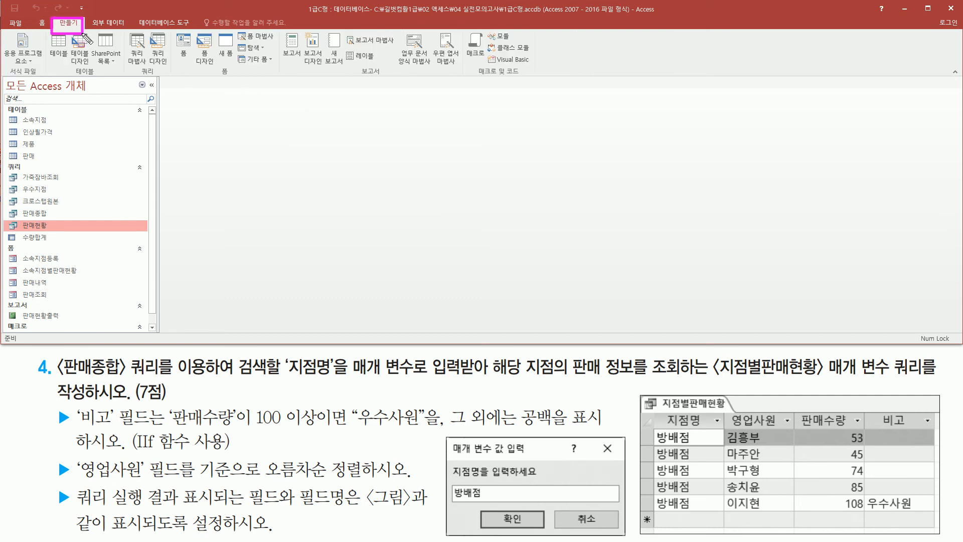
drag(142, 28, 175, 79)
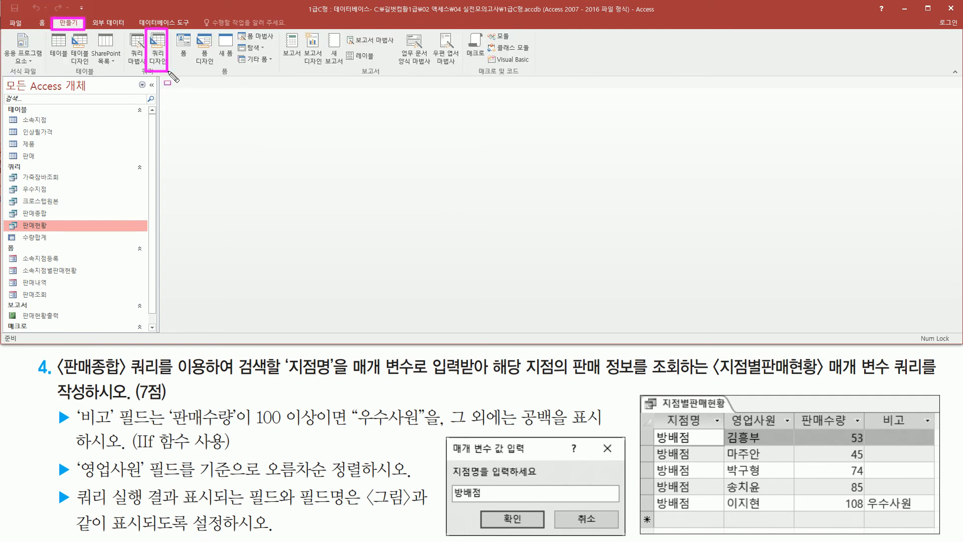
key(Escape)
click(164, 55)
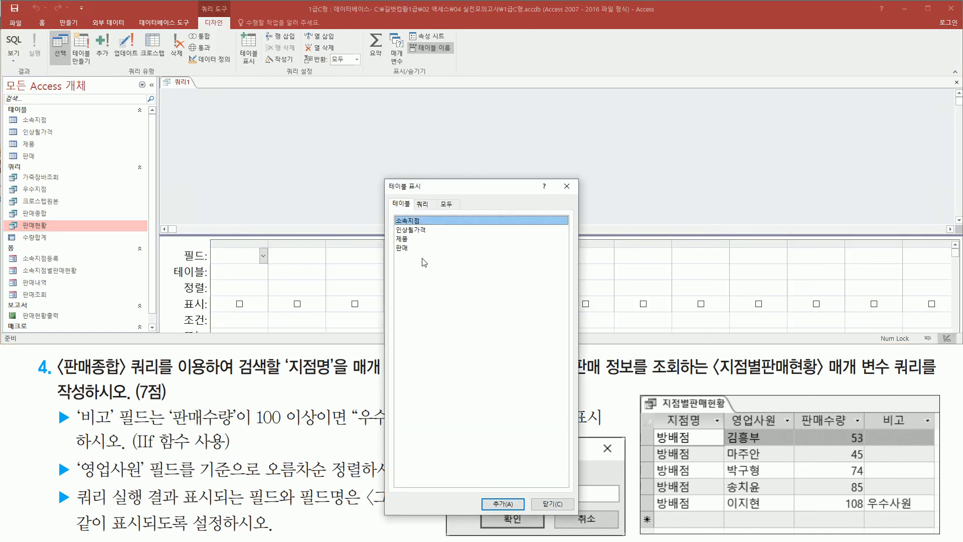
Add the 판매종합 query as the new query's source and close the table selection dialog
key(ctrl+2)
mouse_move(53, 351)
mouse_down()
mouse_move(145, 388)
mouse_move(214, 392)
mouse_up()
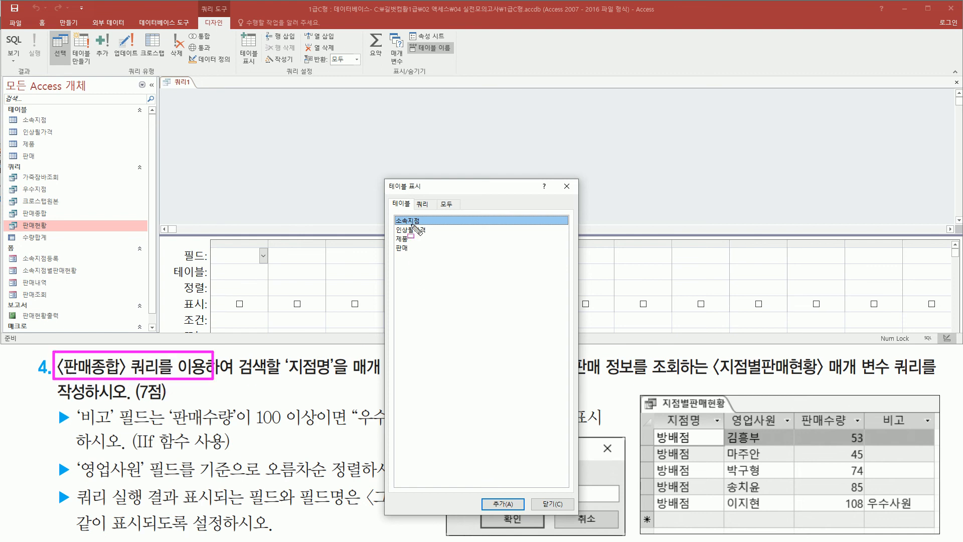
drag(413, 192, 436, 212)
key(Escape)
click(428, 206)
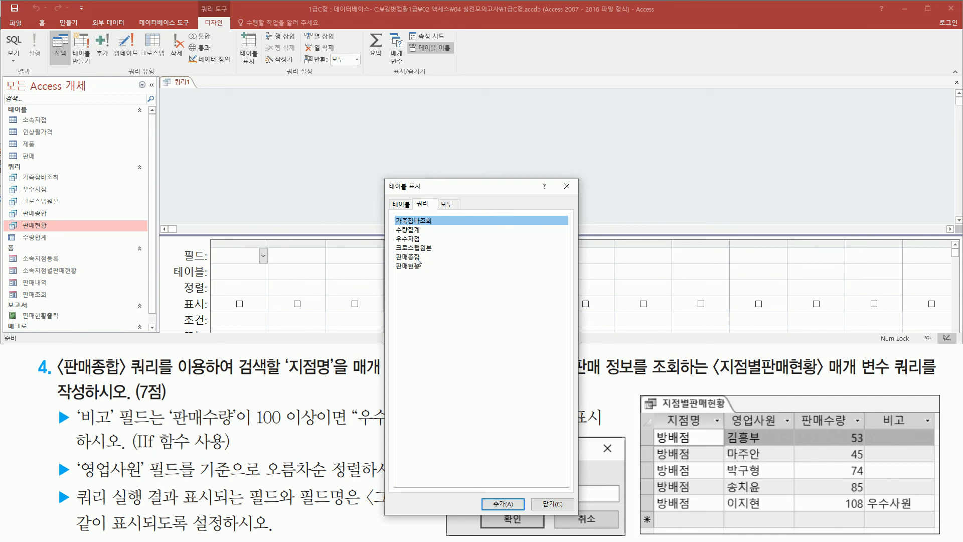
click(417, 258)
double_click(416, 257)
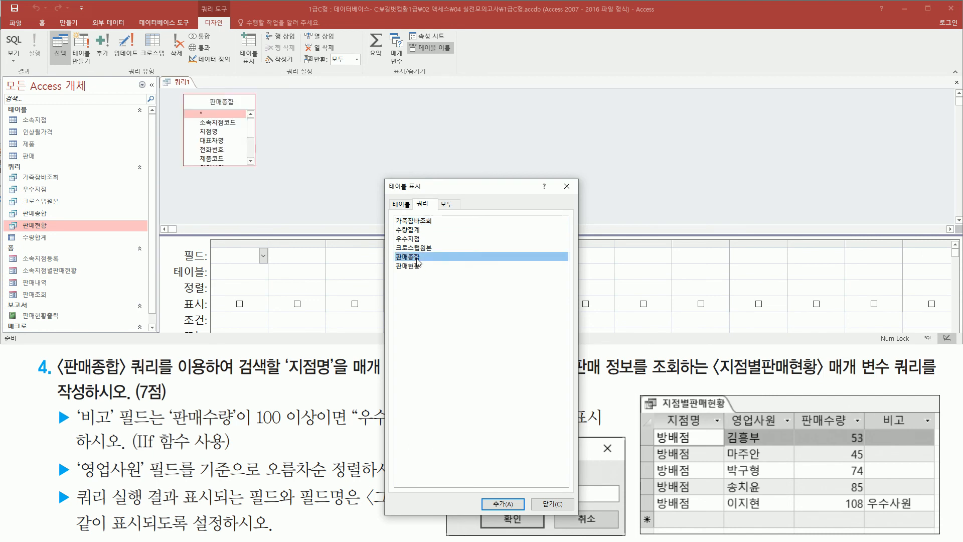
mouse_move(181, 90)
mouse_down()
mouse_move(233, 173)
mouse_move(259, 174)
mouse_up()
drag(557, 177, 580, 197)
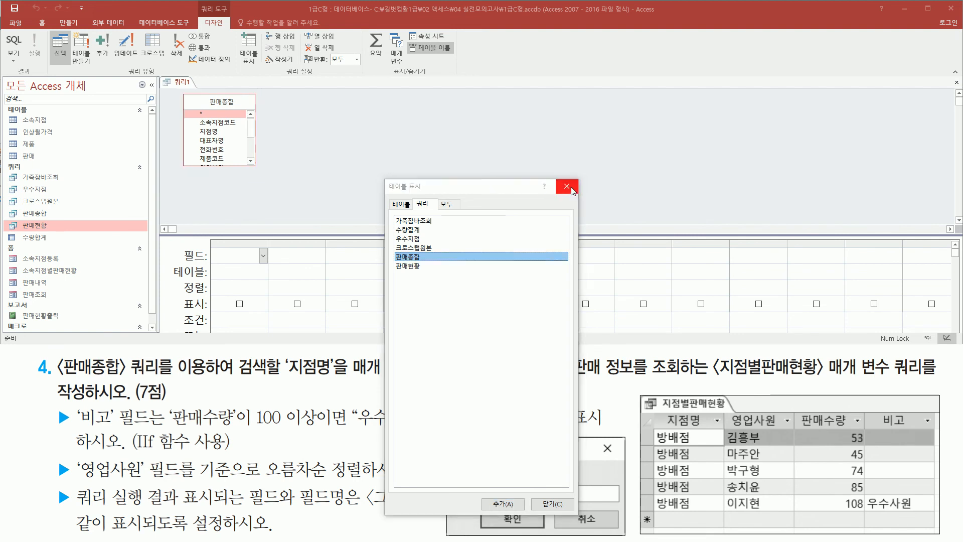
click(567, 186)
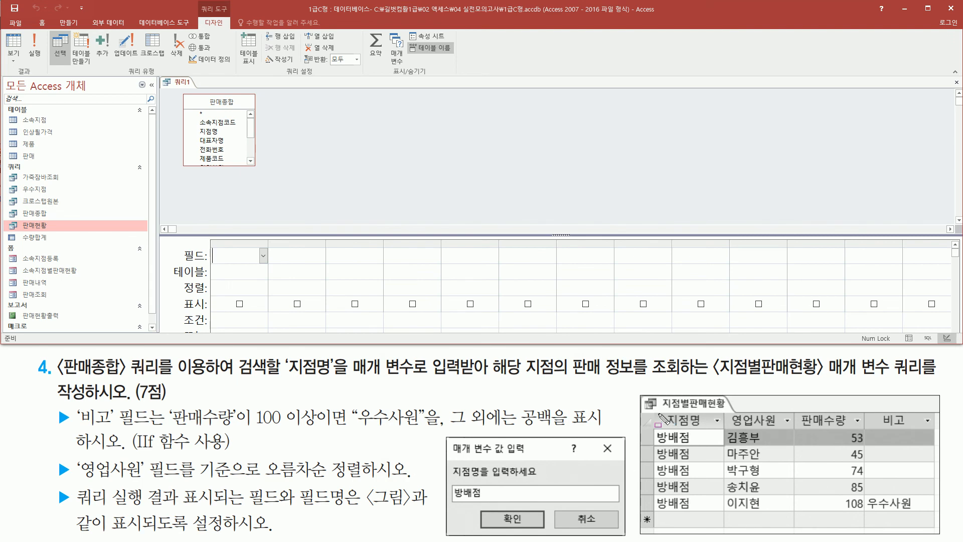
Add the 지점명, 영업사원 and 판매수량 fields of 판매종합 to the design grid in that order
drag(655, 412, 717, 429)
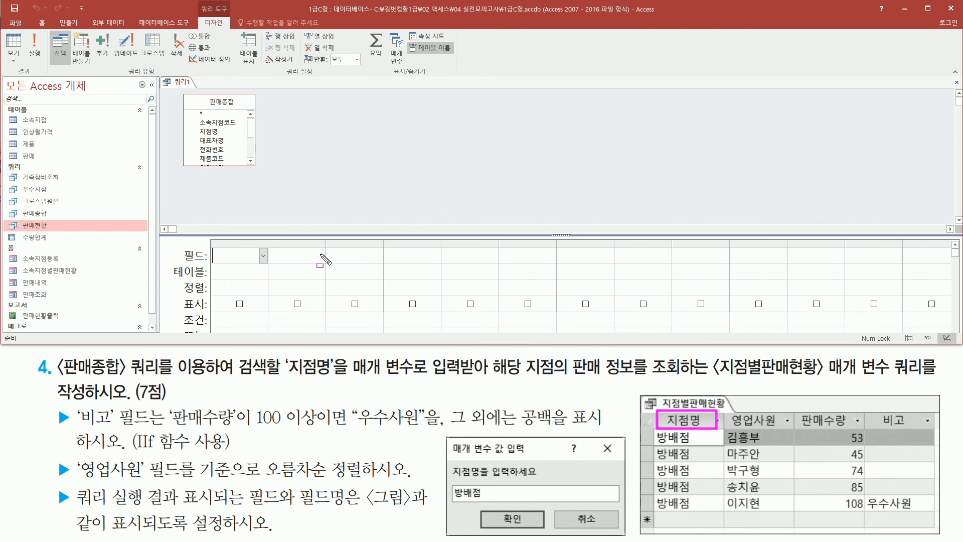
drag(190, 125, 231, 139)
key(Escape)
click(206, 132)
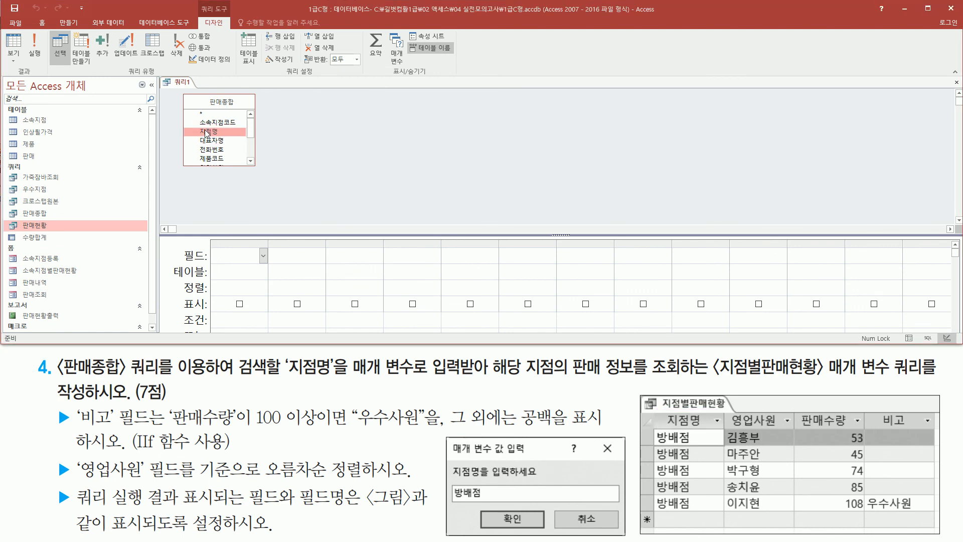
double_click(206, 133)
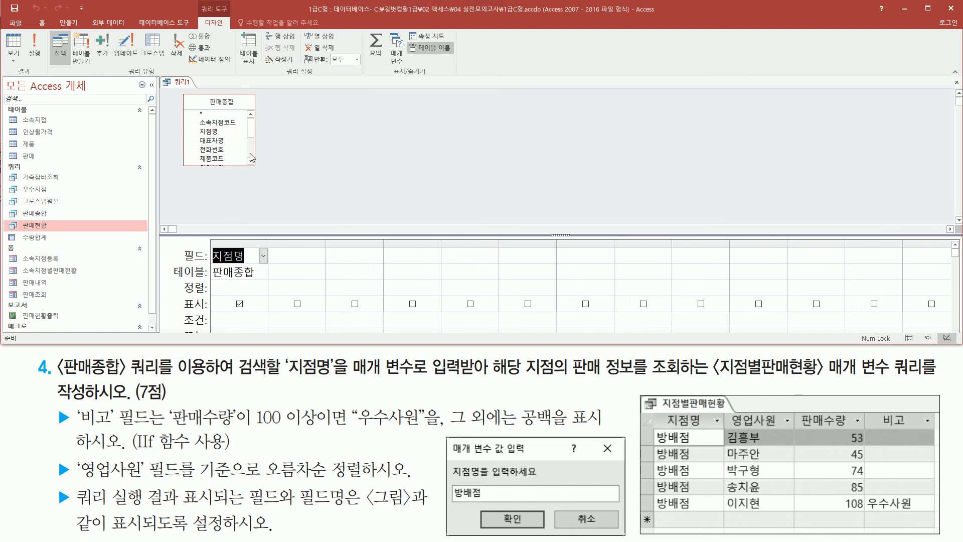
scroll(252, 158, down, 2)
click(216, 120)
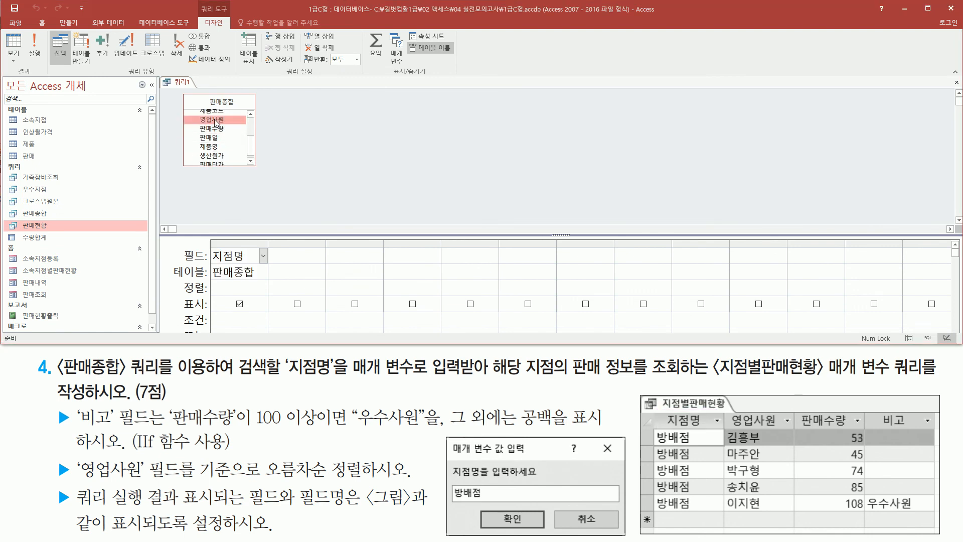
double_click(215, 121)
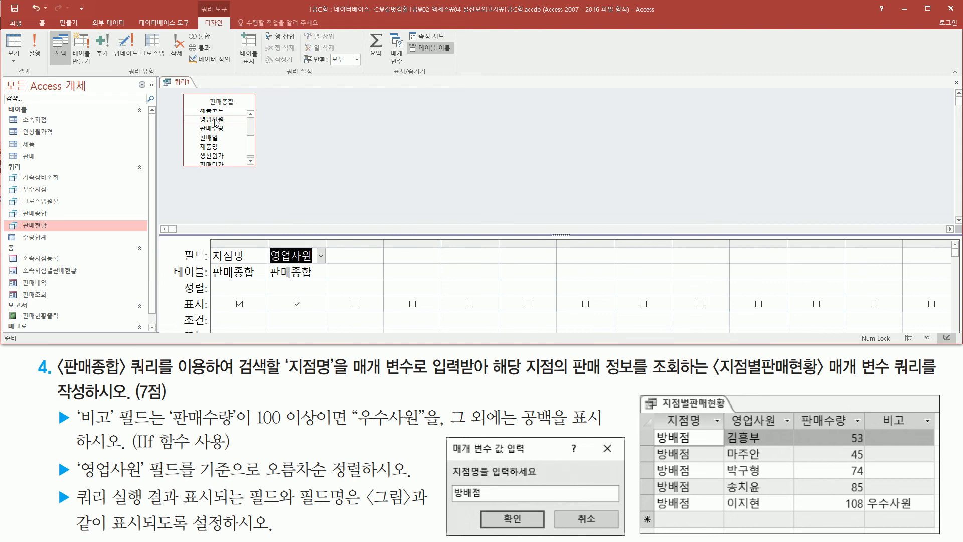
click(217, 130)
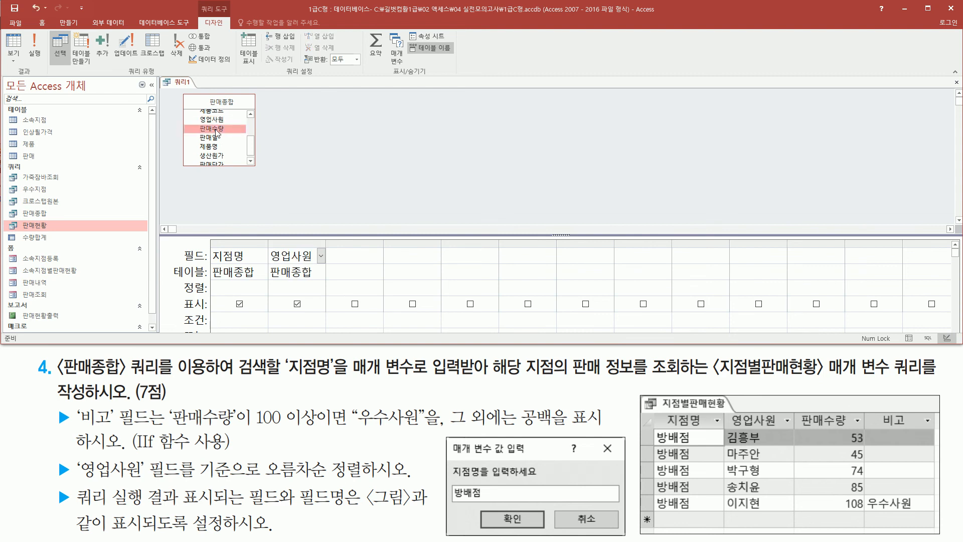
double_click(216, 130)
Check the 판매종합 field list and the task text for 비고, and widen the empty fourth grid column
drag(875, 405, 918, 437)
key(Escape)
mouse_move(251, 142)
mouse_down()
mouse_move(255, 124)
mouse_move(259, 161)
mouse_up()
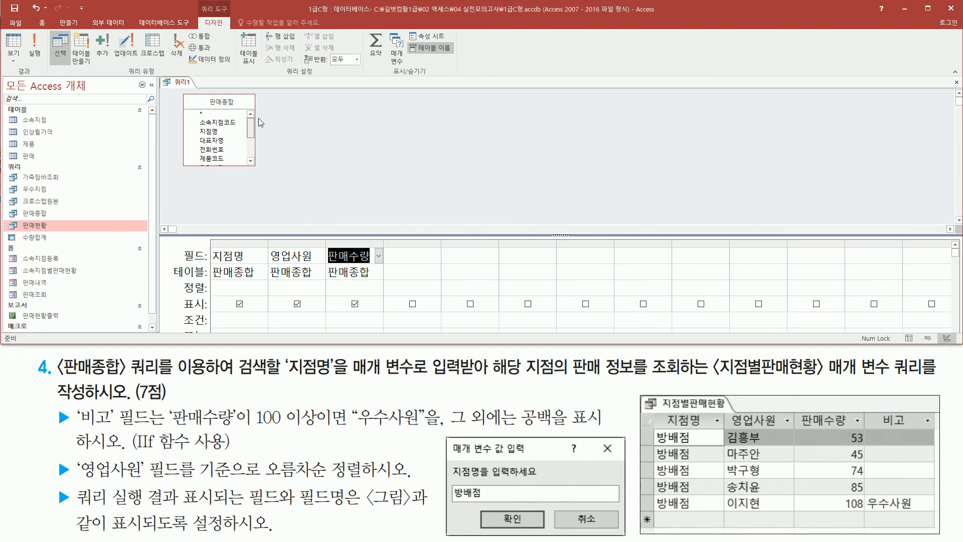
mouse_move(53, 402)
mouse_down()
mouse_move(71, 431)
mouse_move(454, 429)
mouse_move(521, 404)
mouse_move(606, 431)
mouse_up()
drag(134, 451, 219, 454)
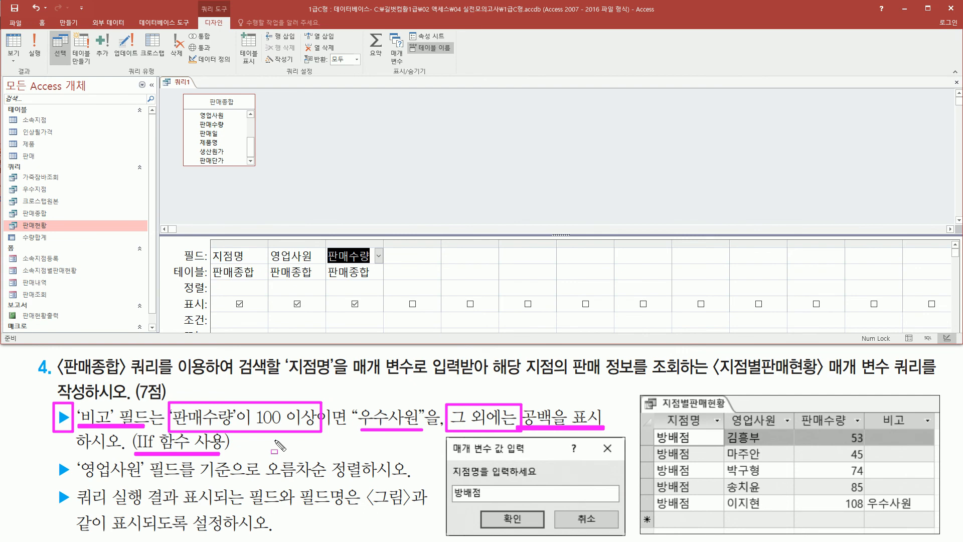
click(421, 255)
drag(440, 245, 651, 245)
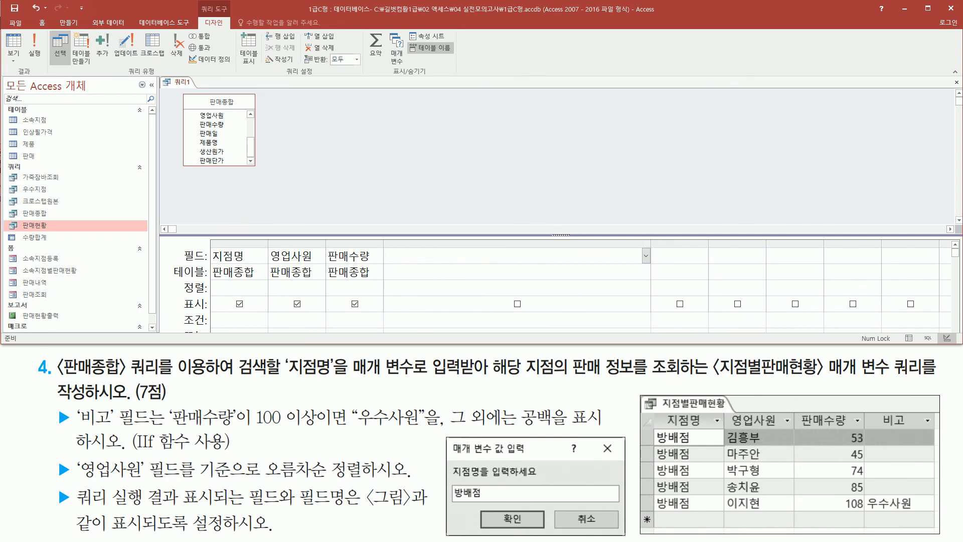
Switch to the sticky memo and write the first part of the expression, 비고:iif( [판매수량]>=100
key(alt+Tab)
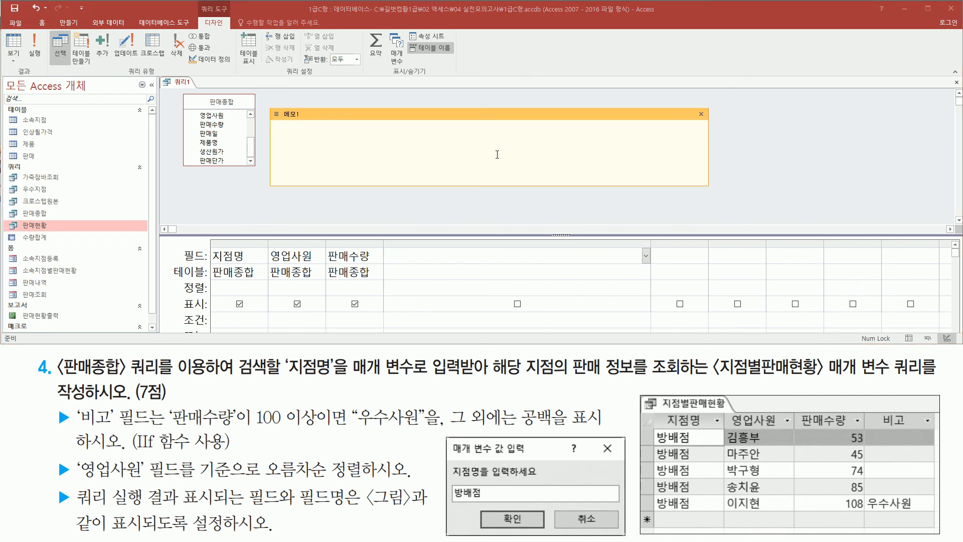
text(비고:iif()
mouse_move(169, 432)
mouse_down()
mouse_move(323, 432)
mouse_move(322, 400)
mouse_up()
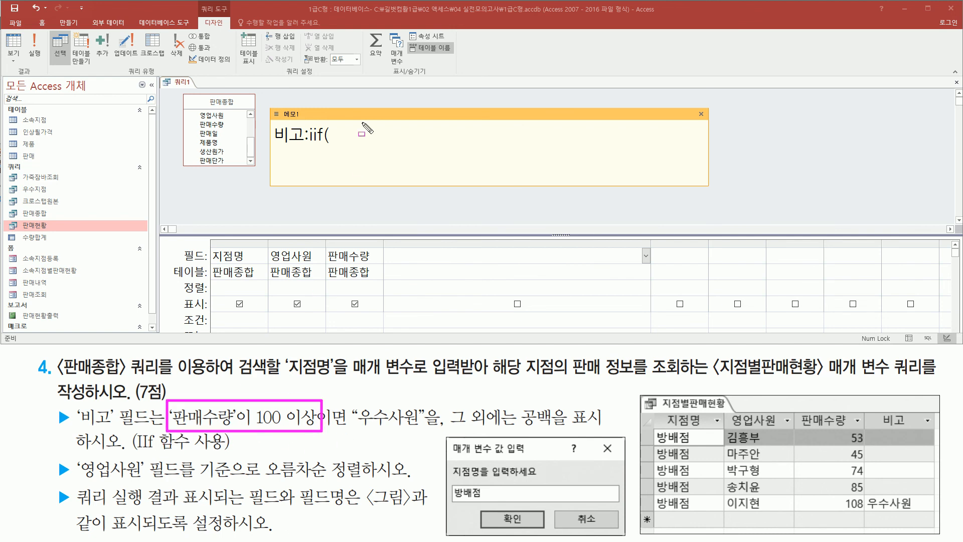
key(Escape)
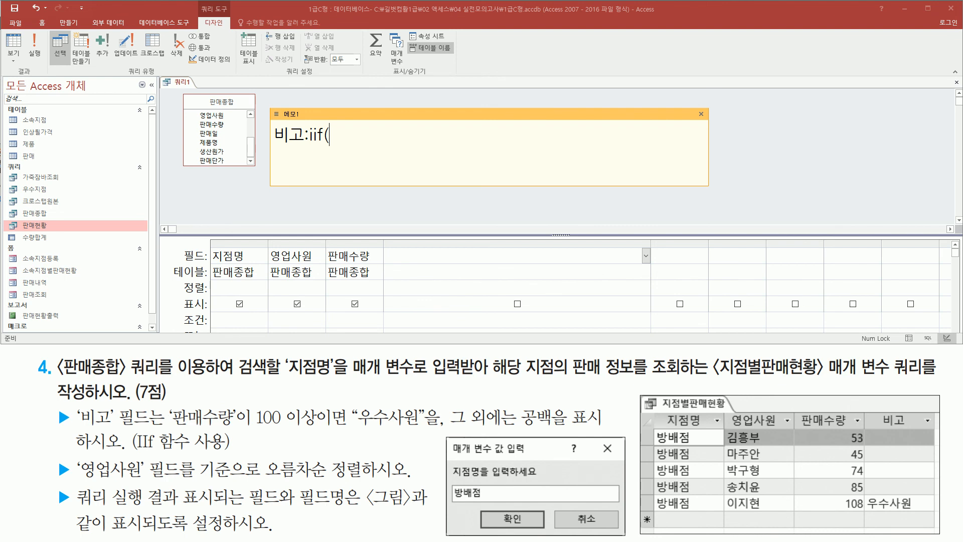
text([파)
text(매수랴)
text(량)
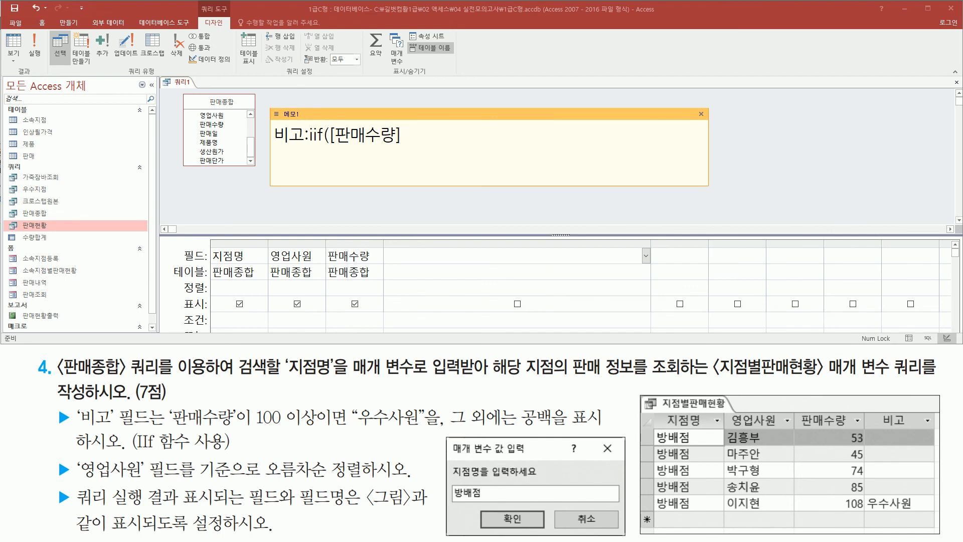
text(]>=100)
click(332, 136)
key(End)
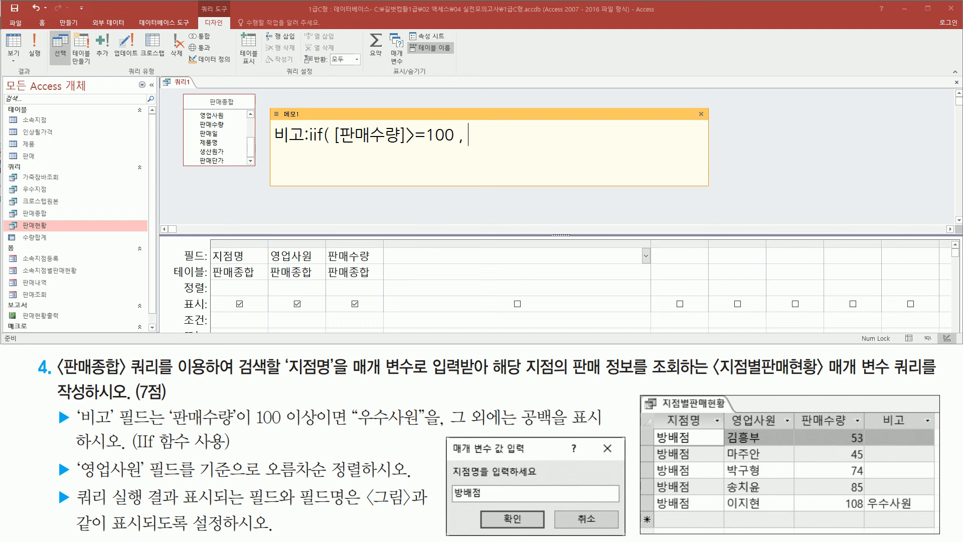
Complete the memo expression with the true value "우수사원", the empty false value "" and the closing parenthesis
text(, "dn)
key(BackSpace)
key(BackSpace)
key(Hangul)
text(우수사원")
text(, "" ))
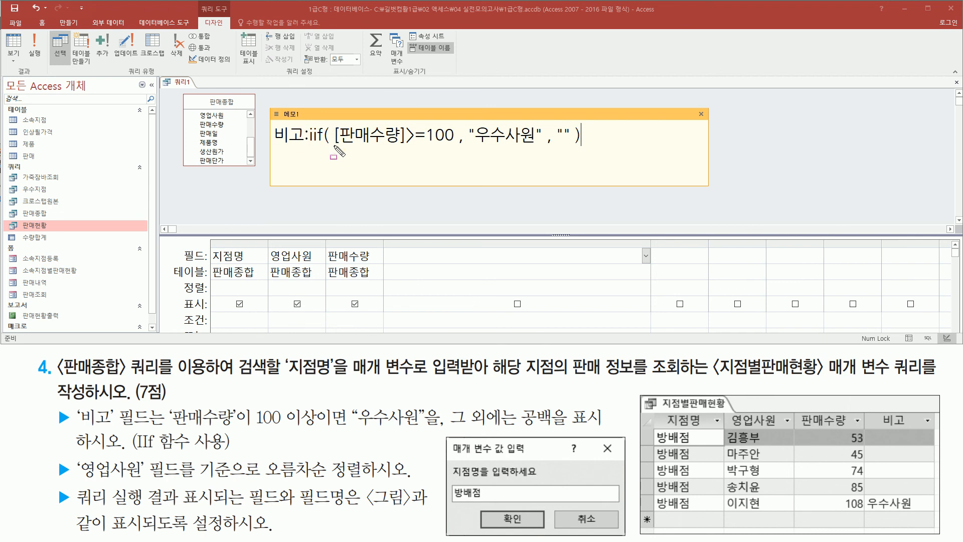
mouse_move(333, 148)
mouse_down()
mouse_move(557, 153)
mouse_move(546, 157)
mouse_up()
drag(554, 118, 575, 156)
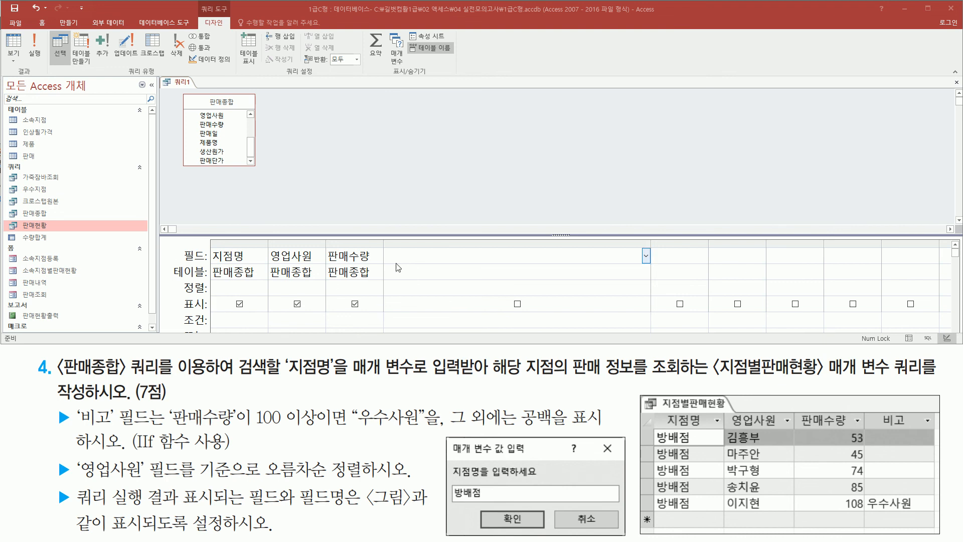
Enter 비고:iif( [판매수량]>=100 , "우수사원" , "" ) as the field of the fourth grid column
click(400, 258)
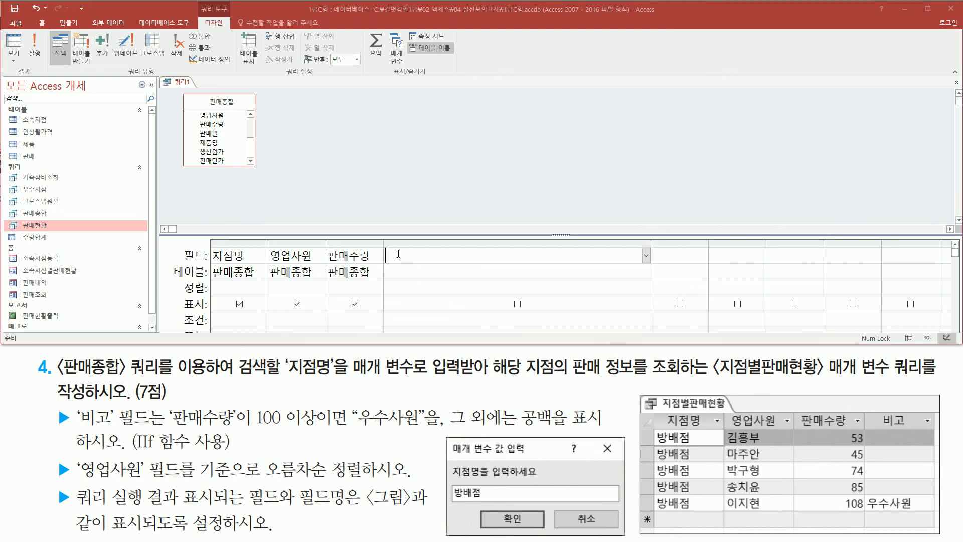
text(비고:iif( [판매수량]>=100 , "우수사원" , "" ))
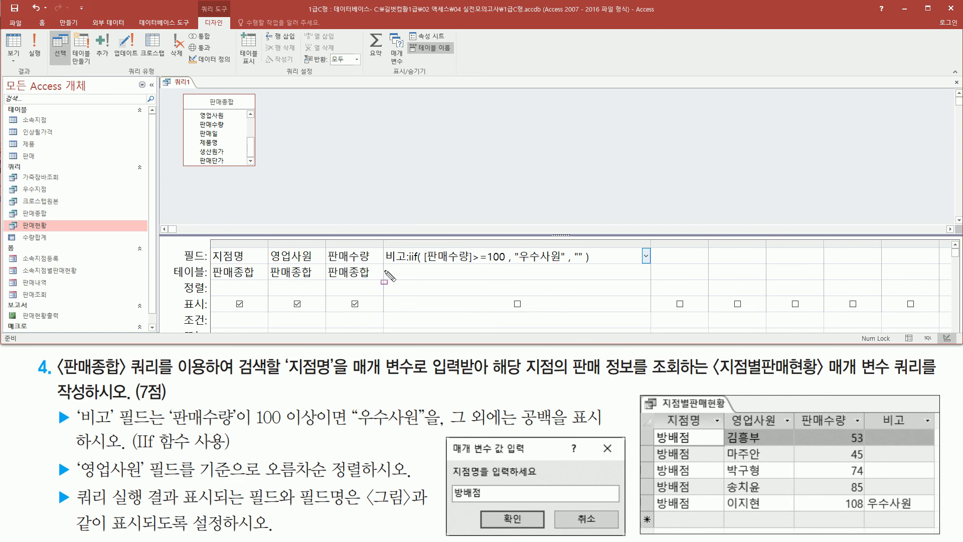
drag(381, 270, 599, 246)
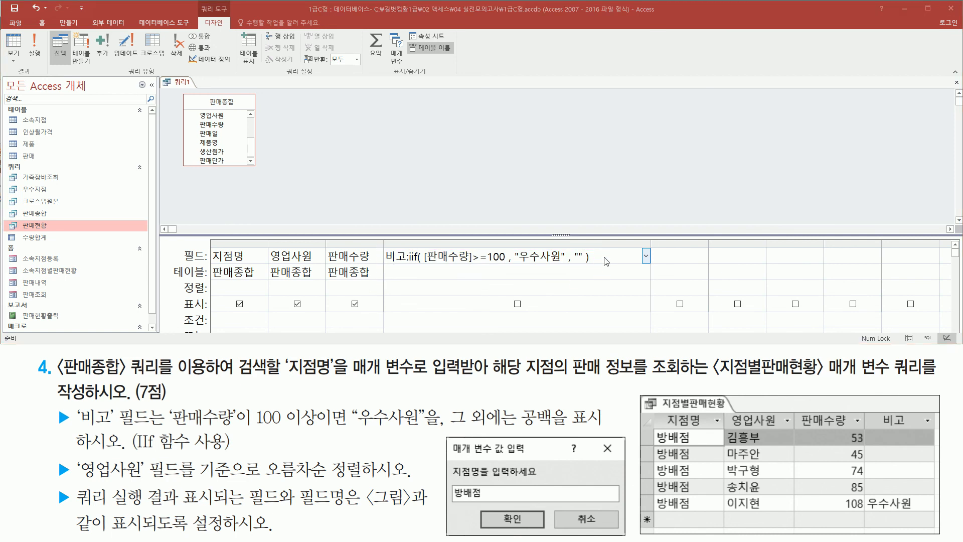
click(580, 272)
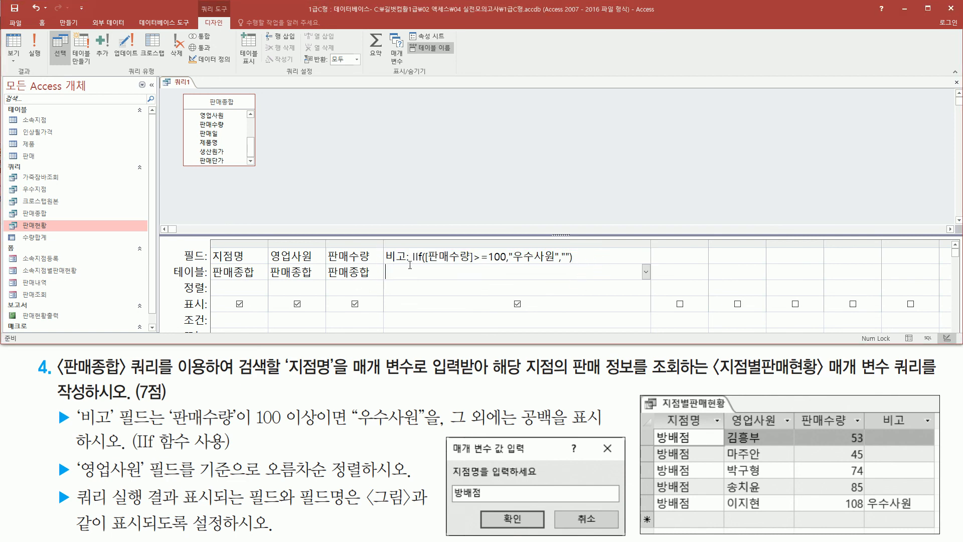
Sort the 영업사원 field in ascending order (오름차순) in the query grid
mouse_move(52, 458)
mouse_down()
mouse_move(78, 486)
mouse_move(195, 482)
mouse_up()
mouse_move(264, 454)
mouse_down()
mouse_move(330, 482)
mouse_move(362, 480)
mouse_up()
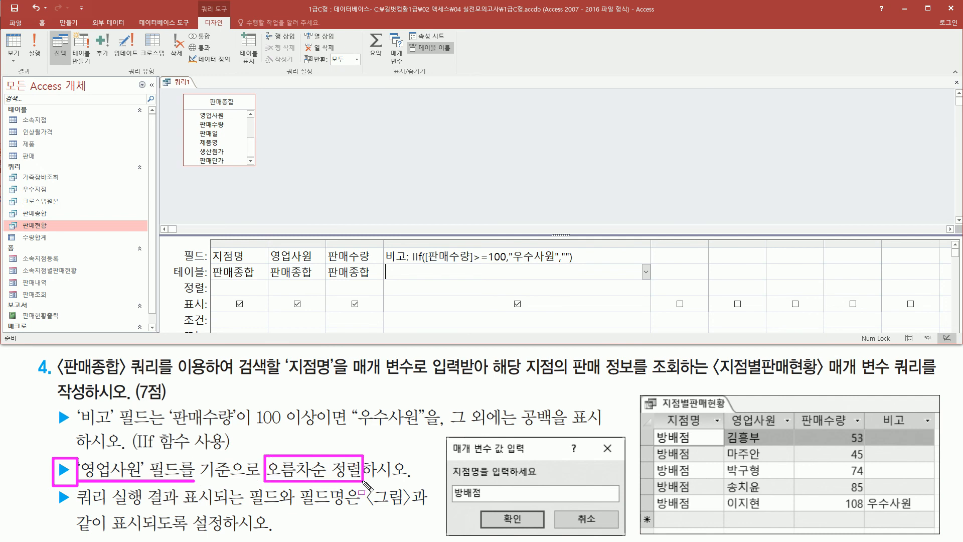
mouse_move(263, 243)
mouse_down()
mouse_move(292, 273)
mouse_move(320, 282)
mouse_move(325, 297)
mouse_up()
drag(271, 283, 305, 290)
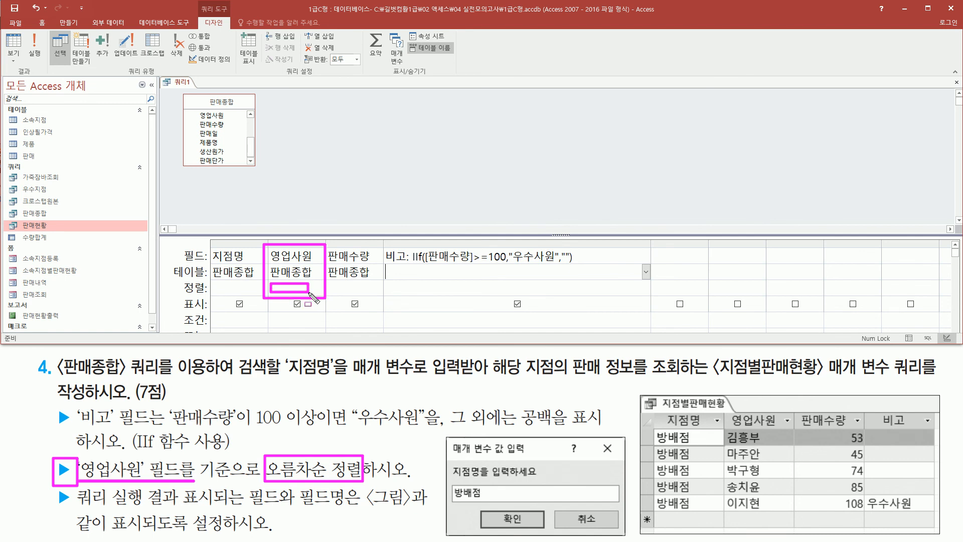
key(Escape)
click(320, 287)
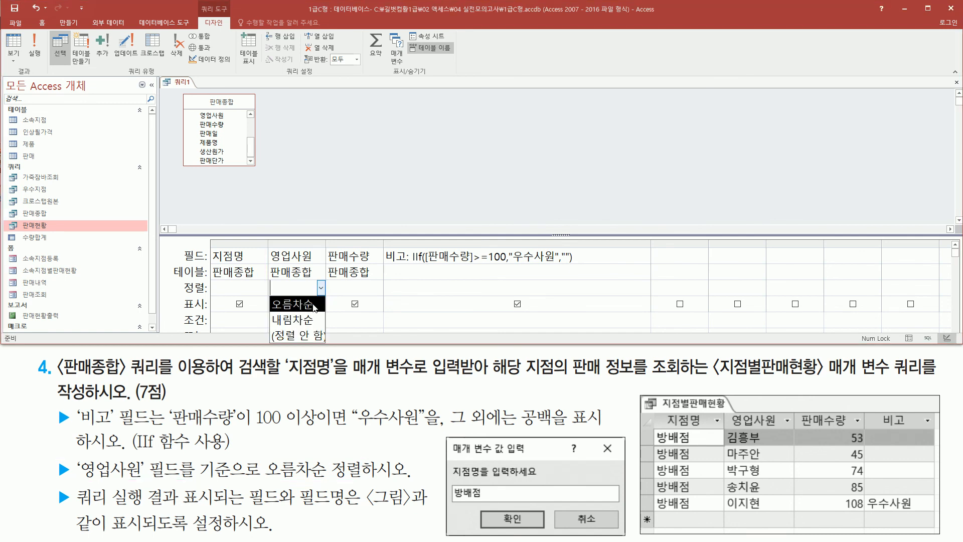
click(314, 304)
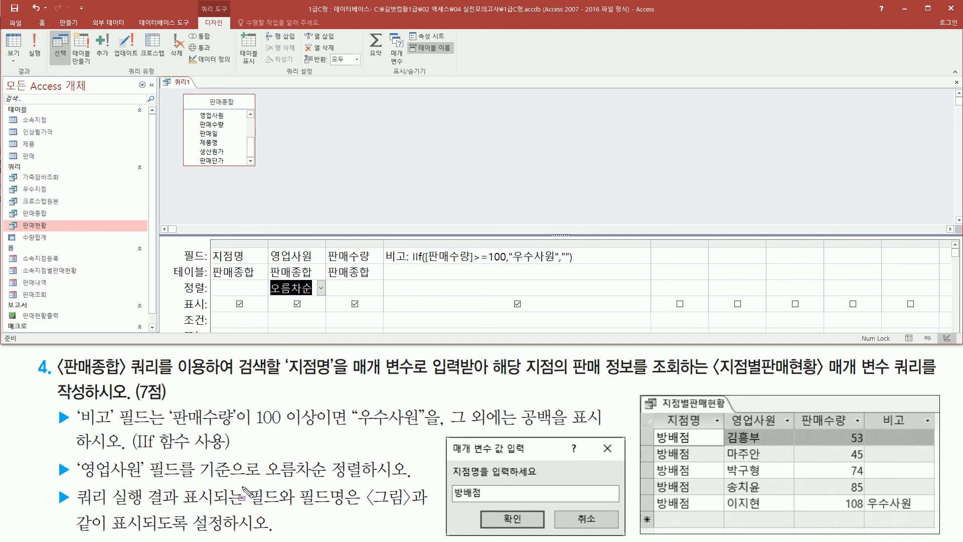
Check the task's requirement on displayed fields and run the query to view its datasheet
drag(250, 507, 407, 506)
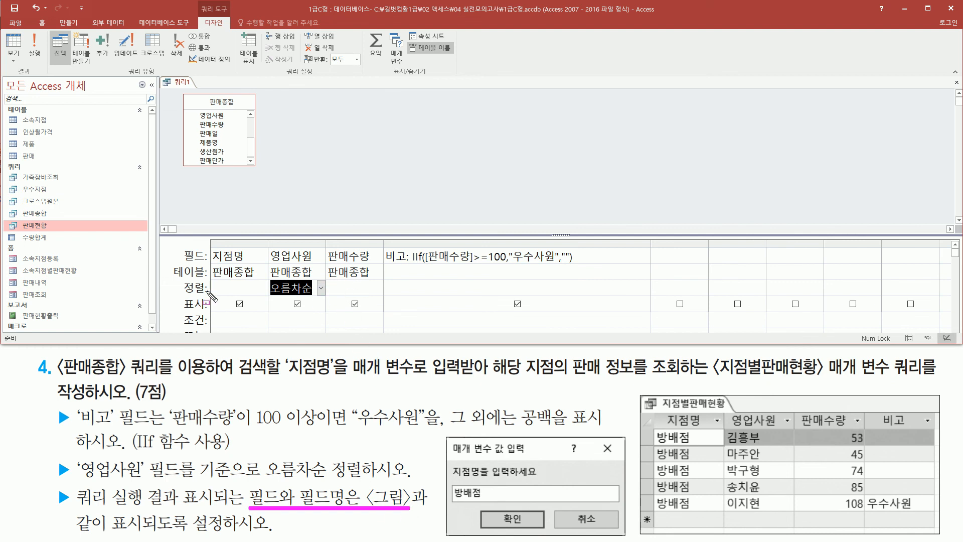
key(Escape)
click(292, 149)
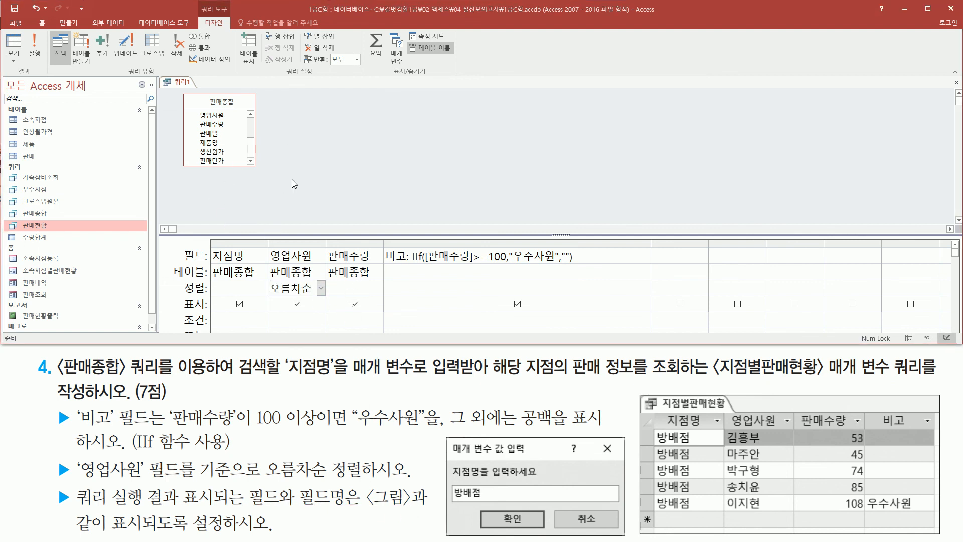
key(ctrl+2)
mouse_move(35, 45)
mouse_down()
mouse_move(29, 33)
mouse_move(45, 65)
mouse_up()
key(Escape)
click(33, 51)
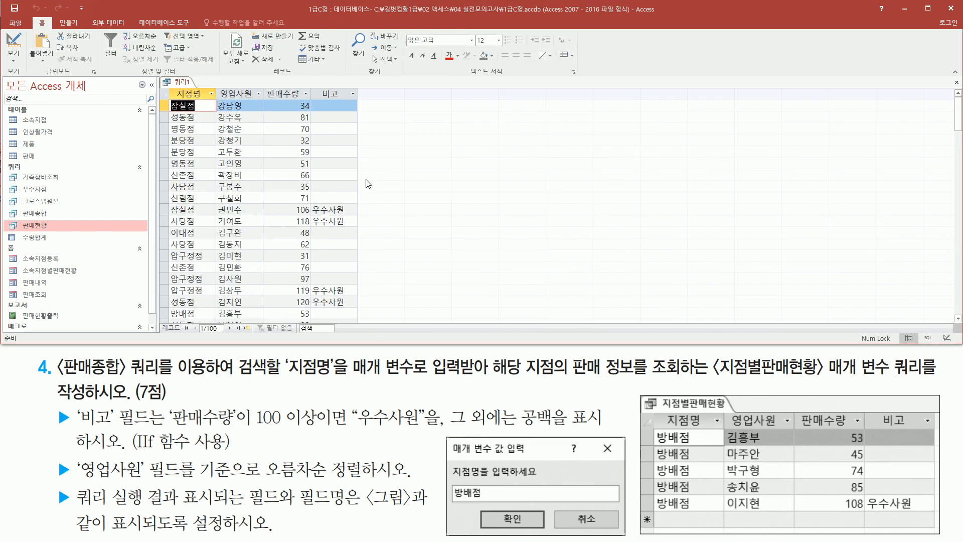
Examine the datasheet's 비고 values for quantities over 100, the field names against the figure, and the 영업사원 sort order
key(ctrl+2)
mouse_move(311, 203)
mouse_down()
mouse_move(288, 211)
mouse_move(310, 228)
mouse_up()
mouse_move(311, 284)
mouse_down()
mouse_move(296, 284)
mouse_move(292, 301)
mouse_move(311, 308)
mouse_up()
drag(311, 203, 311, 229)
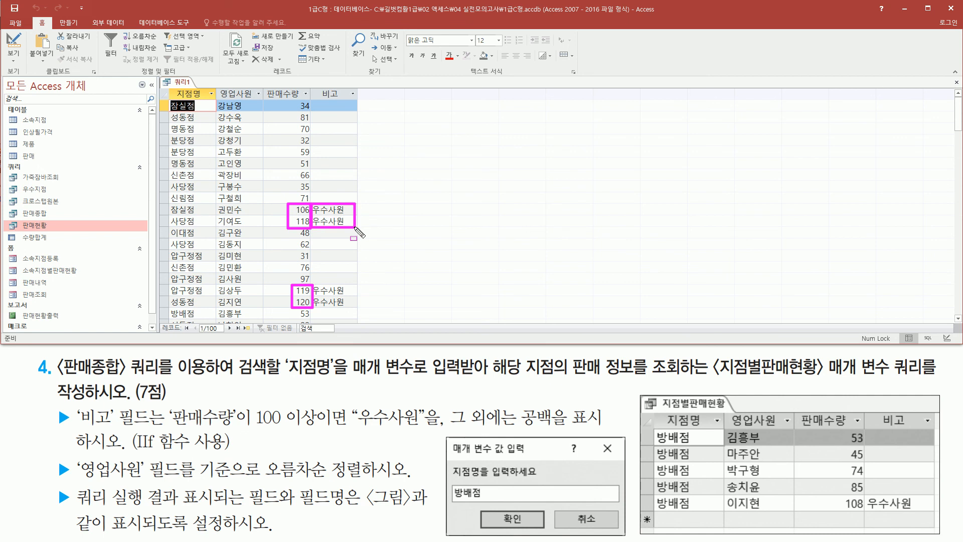
mouse_move(317, 288)
mouse_down()
mouse_move(353, 303)
mouse_move(316, 304)
mouse_up()
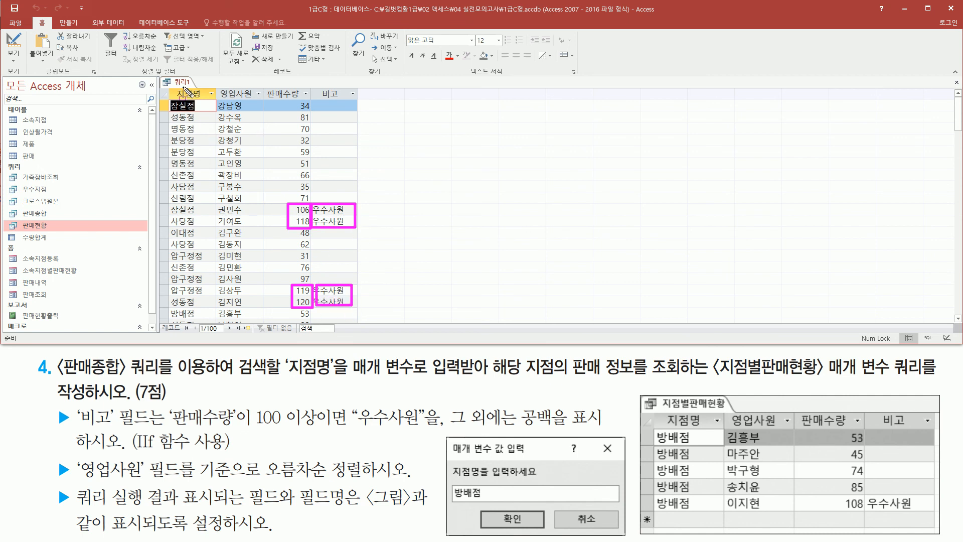
mouse_move(169, 91)
mouse_down()
mouse_move(316, 102)
mouse_move(343, 101)
mouse_move(349, 90)
mouse_move(350, 101)
mouse_up()
drag(660, 408, 932, 432)
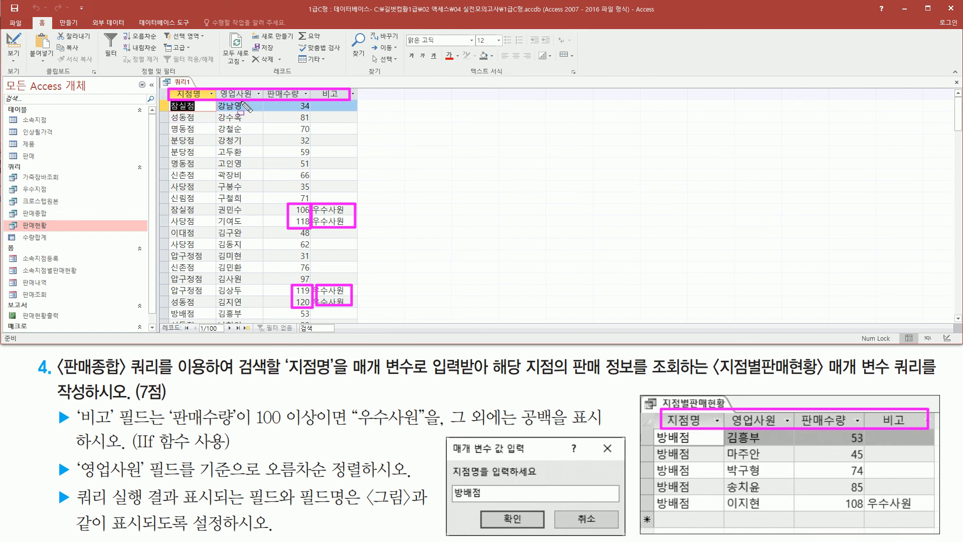
drag(77, 475, 396, 475)
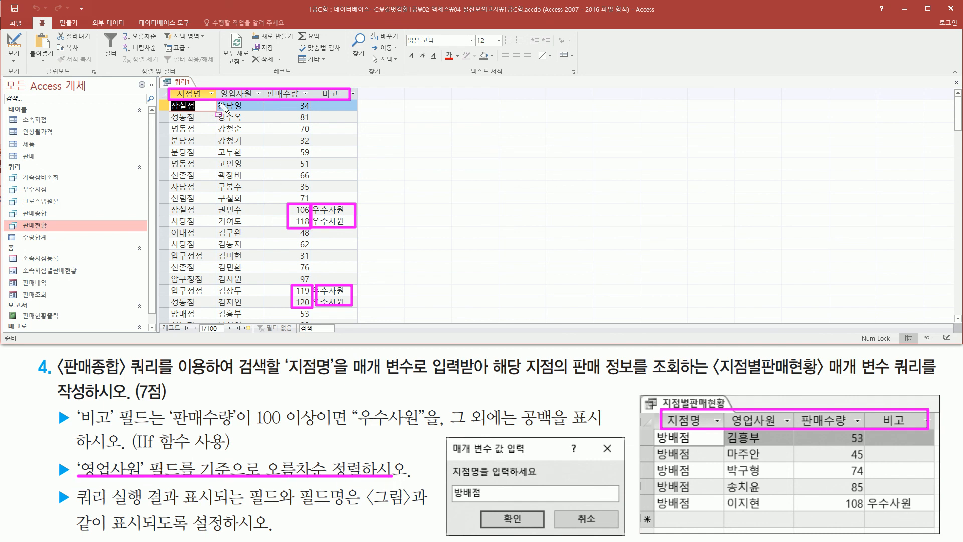
mouse_move(219, 101)
mouse_down()
mouse_move(257, 250)
mouse_move(257, 322)
mouse_up()
key(Escape)
click(253, 266)
scroll(253, 267, down, 7)
scroll(253, 267, up, 7)
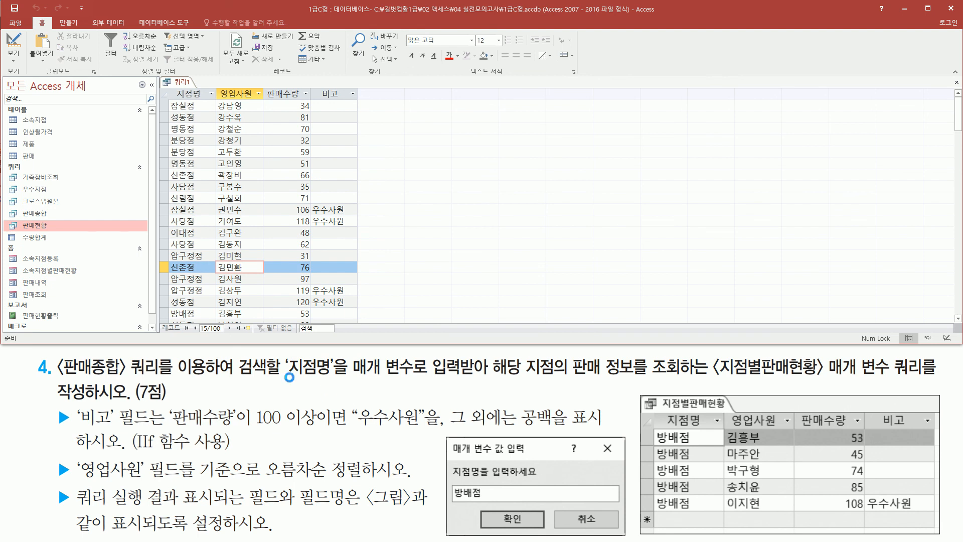
Return the query to Design View and widen the 지점명 column in the grid
mouse_move(279, 349)
mouse_down()
mouse_move(296, 384)
mouse_move(493, 387)
mouse_up()
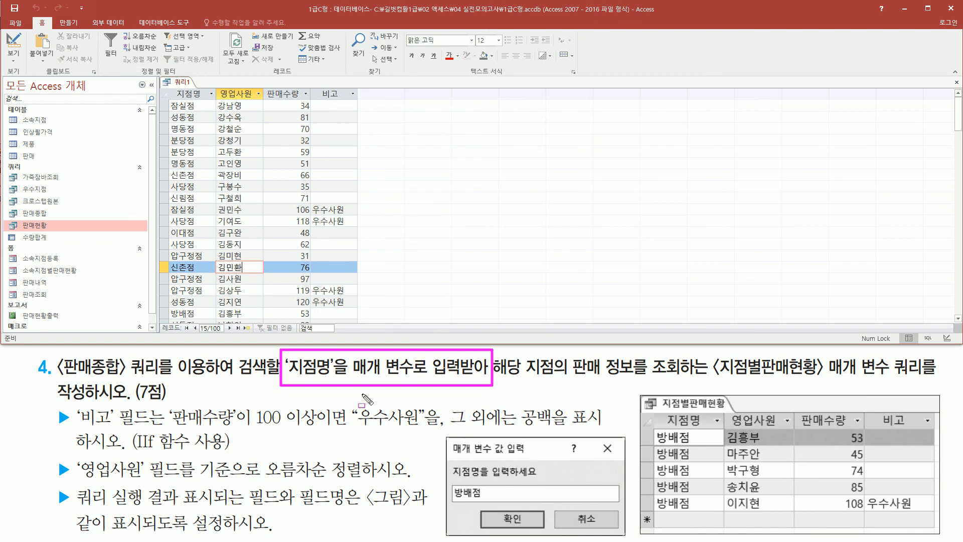
key(Escape)
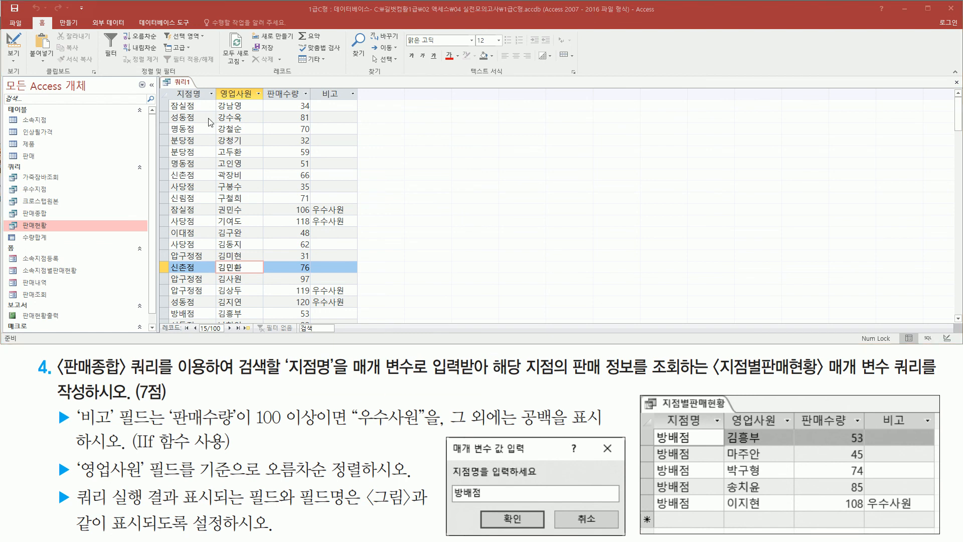
right_click(187, 83)
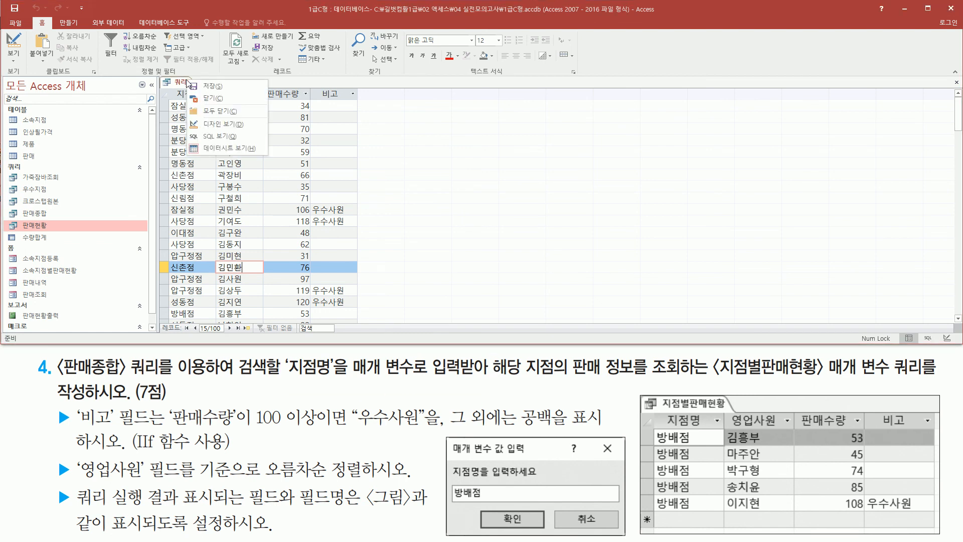
click(227, 128)
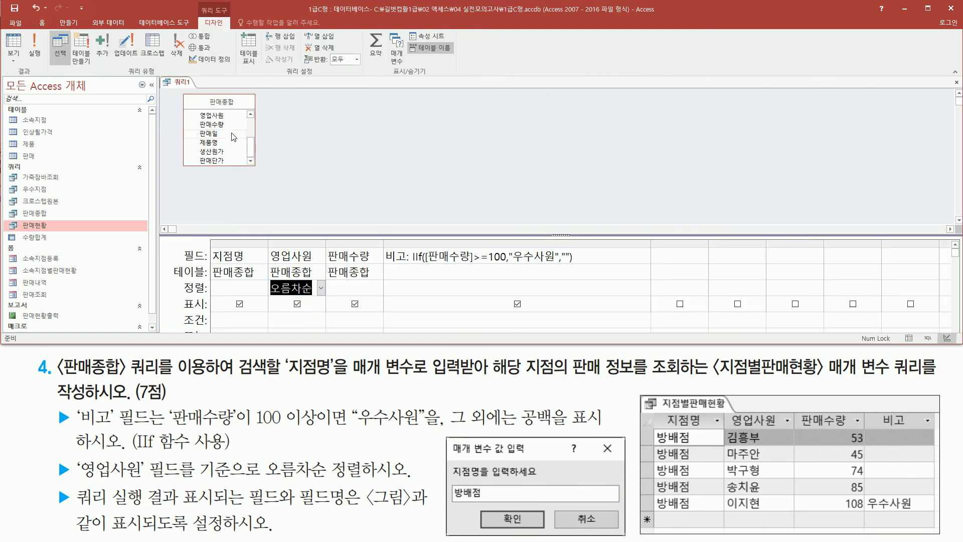
drag(209, 242, 264, 291)
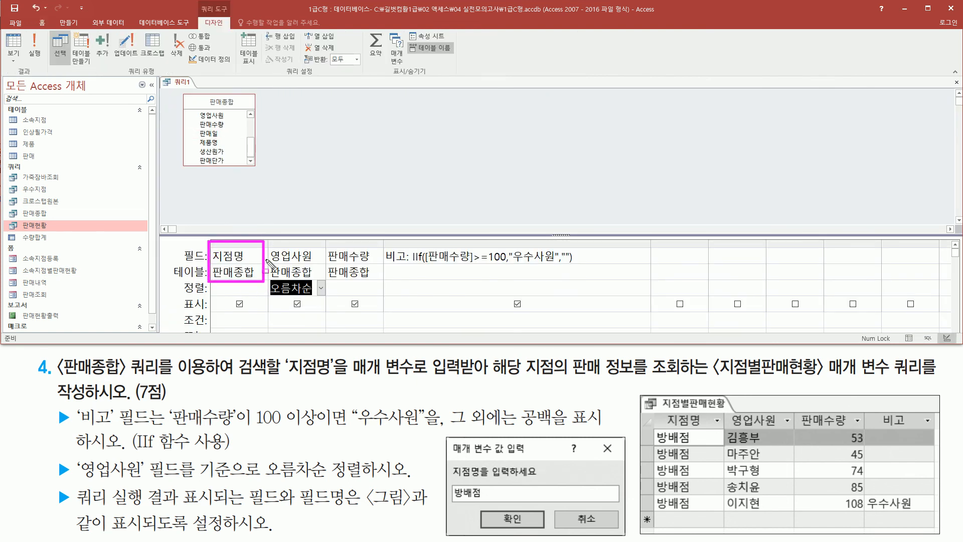
key(Escape)
drag(267, 244, 434, 244)
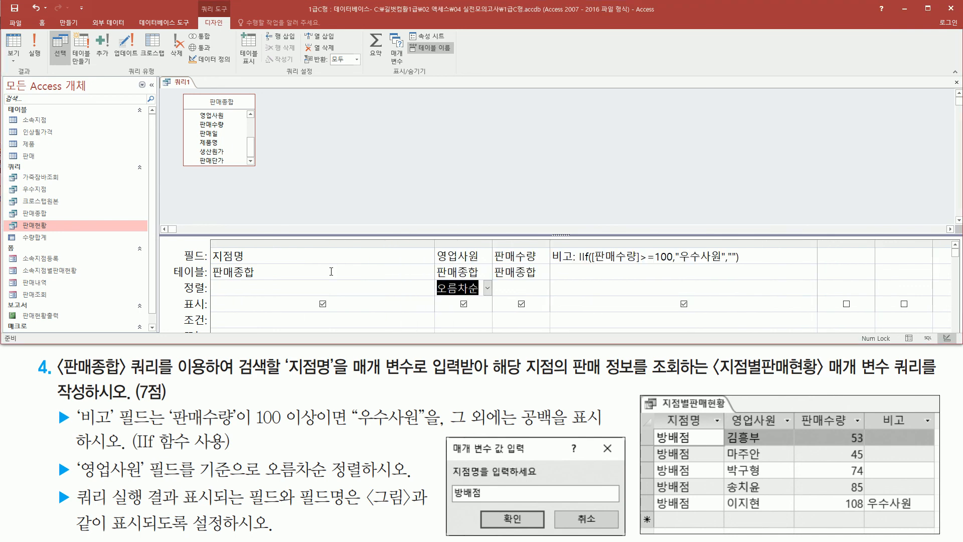
Enter [지점명을 입력하세요] as the parameter criterion (조건) for the 지점명 field
click(236, 318)
key(ctrl+shift+d)
drag(216, 310, 425, 327)
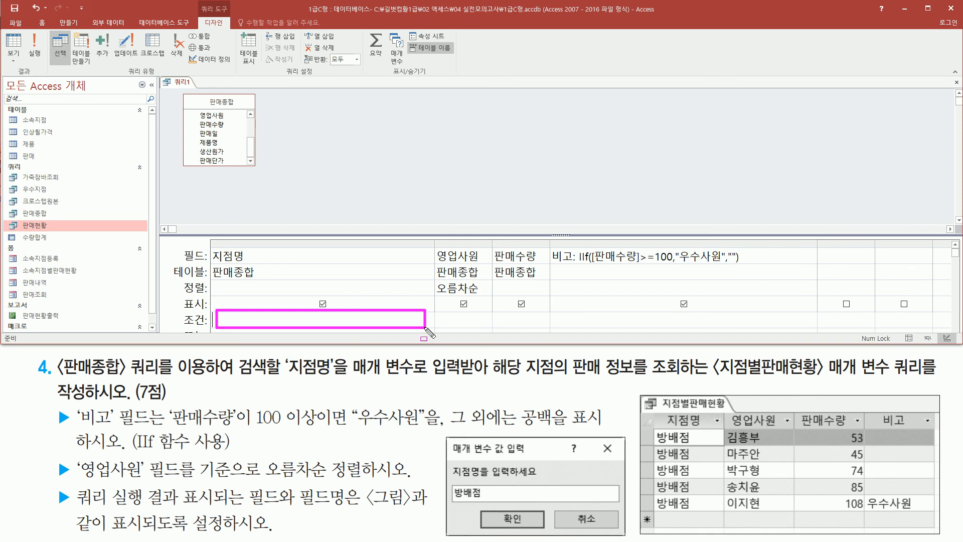
drag(447, 479, 550, 482)
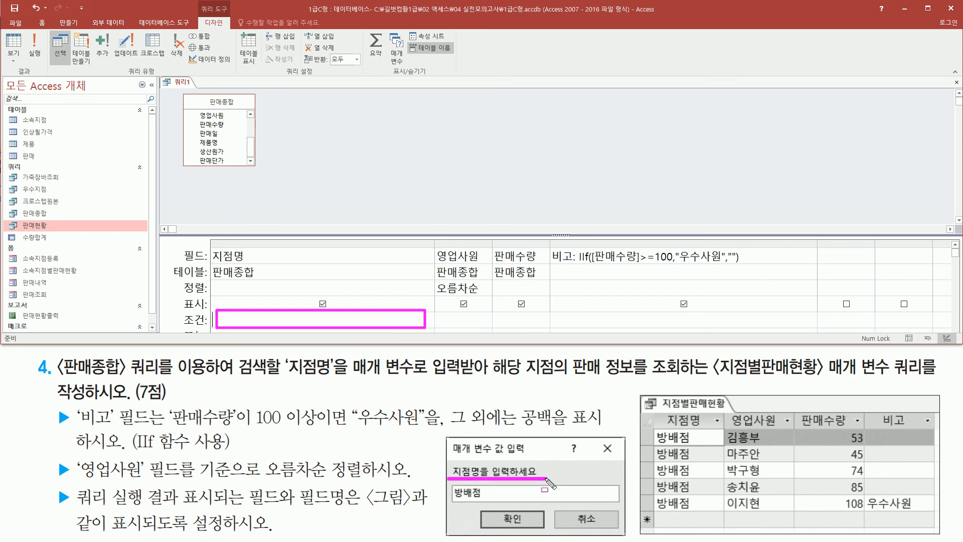
key(Escape)
click(224, 322)
text([)
text(지)
text(점명ㅇ)
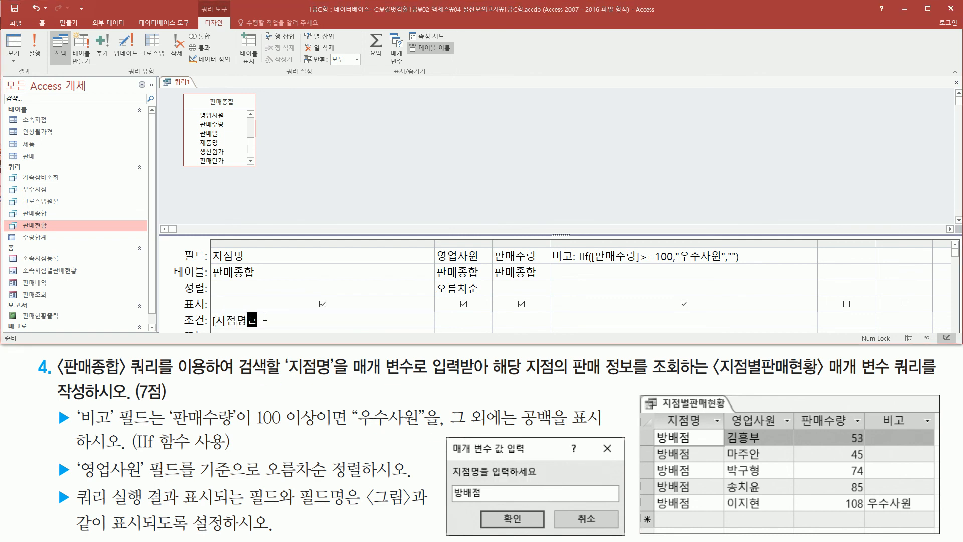
text(을 입력핫)
text(세요)
key(Escape)
text(])
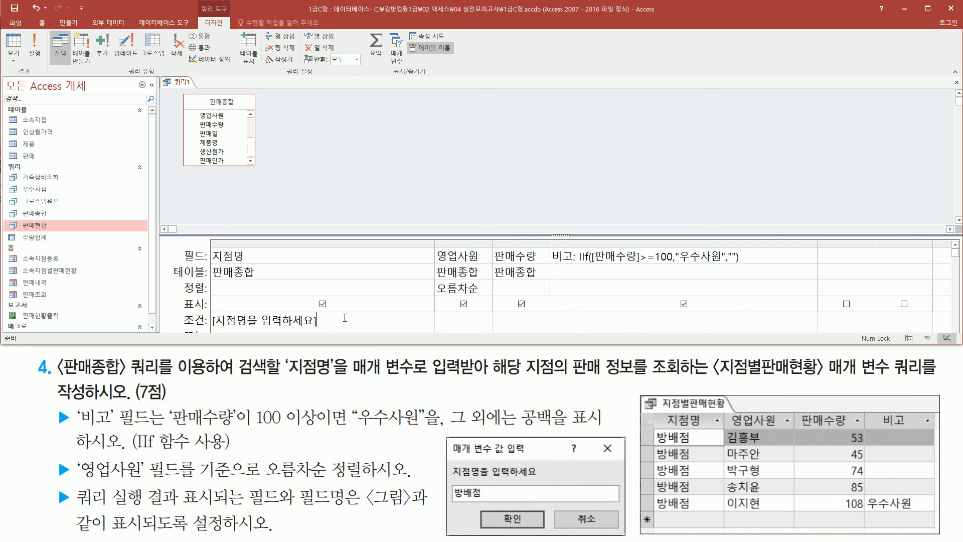
key(ctrl+2)
drag(214, 331, 312, 332)
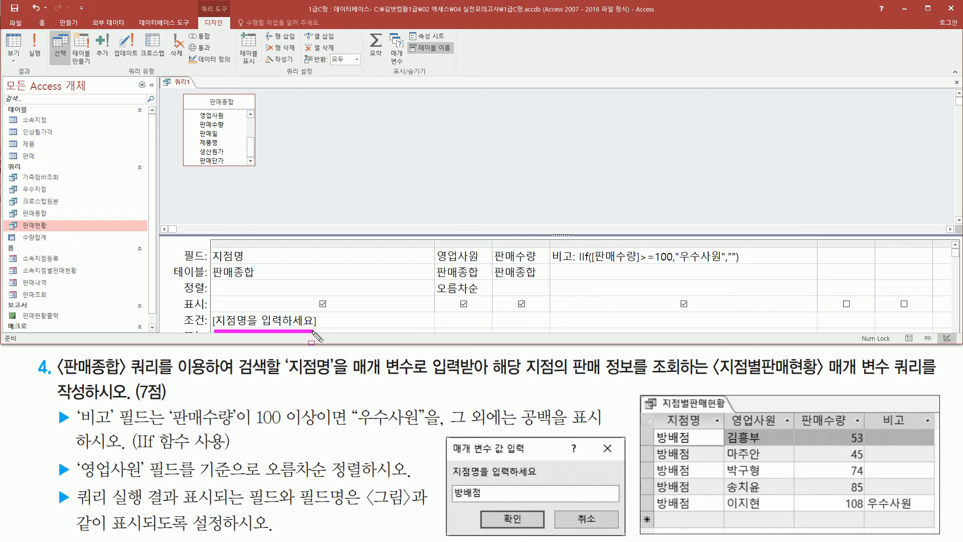
key(Escape)
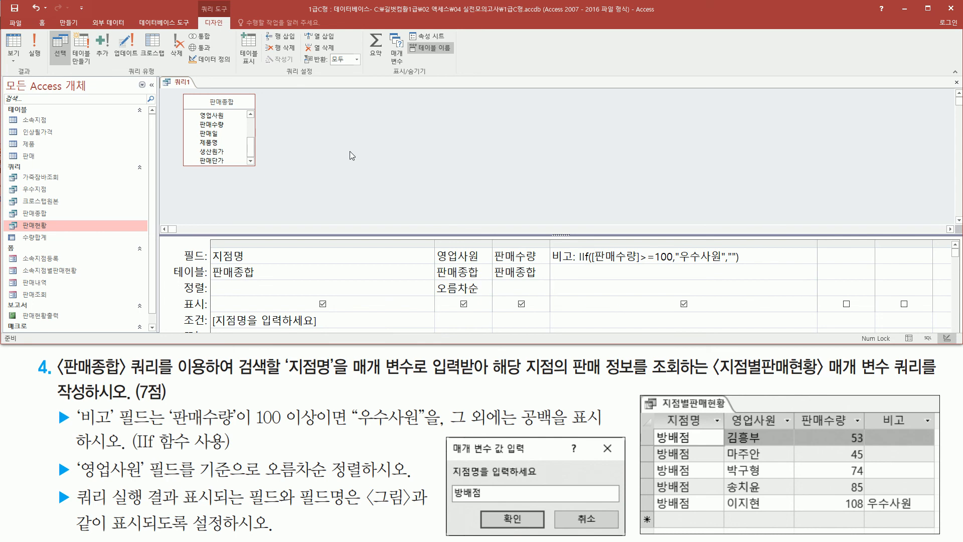
Run the query and compare its parameter prompt with the one in the task figure
key(ctrl+2)
drag(24, 30, 46, 65)
key(Escape)
click(41, 53)
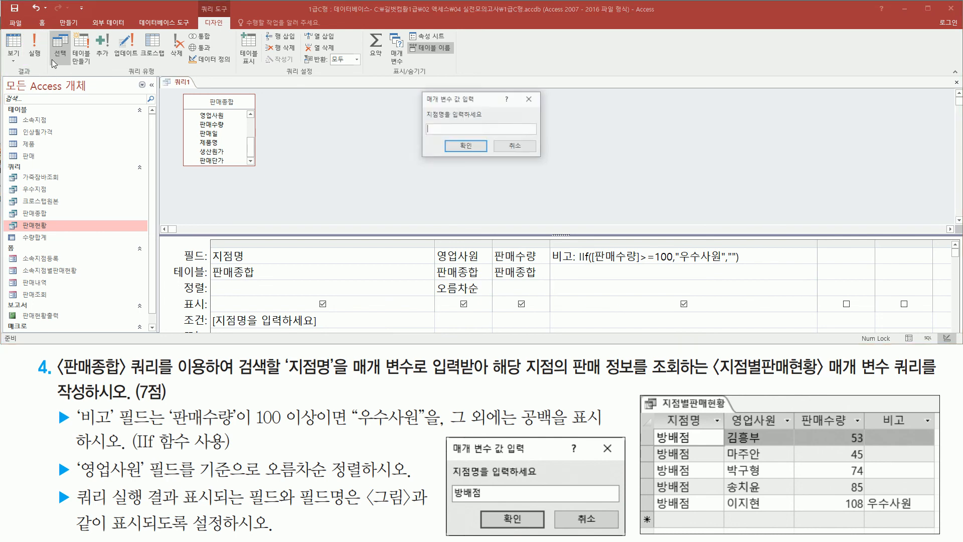
key(ctrl+2)
mouse_move(422, 90)
mouse_down()
mouse_move(435, 133)
mouse_move(544, 161)
mouse_up()
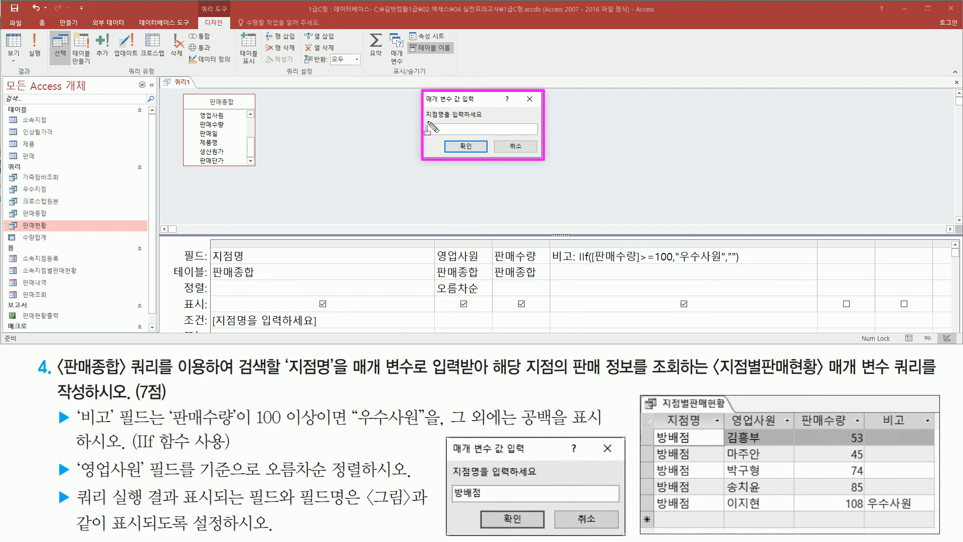
drag(425, 119, 483, 119)
mouse_move(443, 433)
mouse_down()
mouse_move(561, 532)
mouse_move(627, 534)
mouse_up()
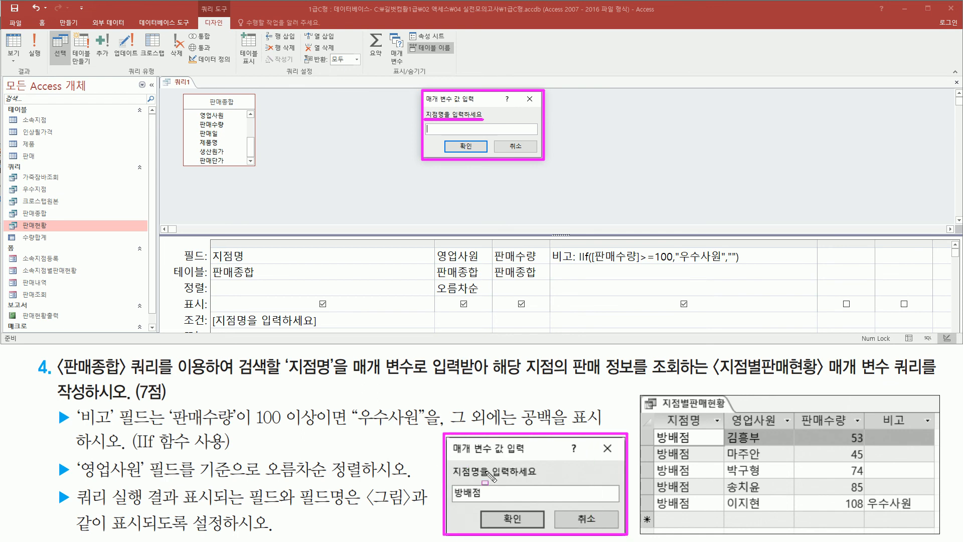
Supply 방배점 as the 지점명 parameter value and confirm the prompt
drag(454, 501, 480, 500)
key(Escape)
click(455, 128)
text(방배점)
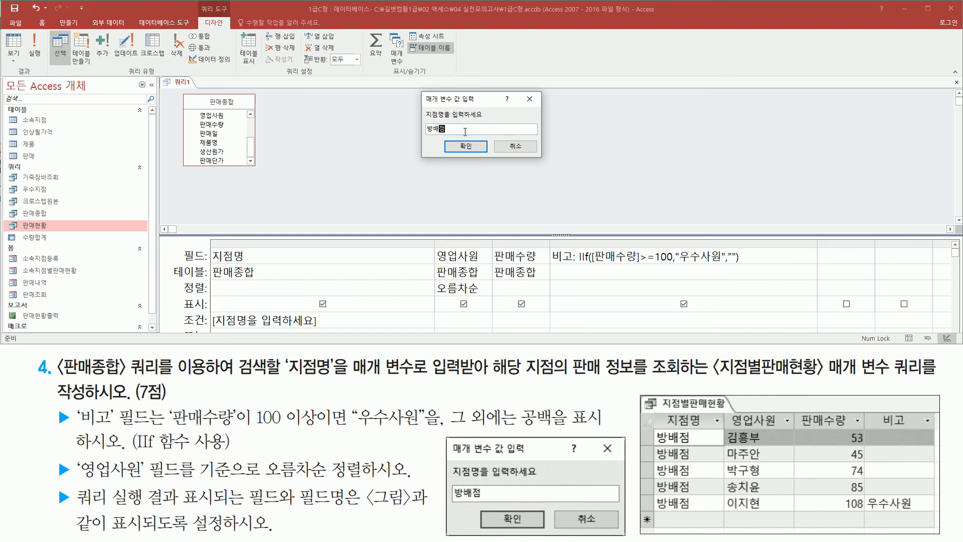
drag(445, 138, 485, 155)
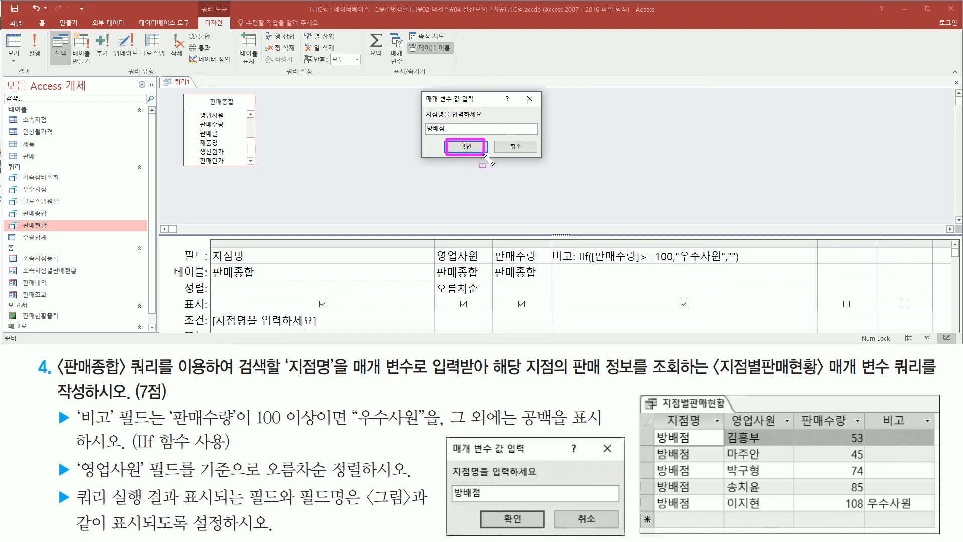
click(475, 148)
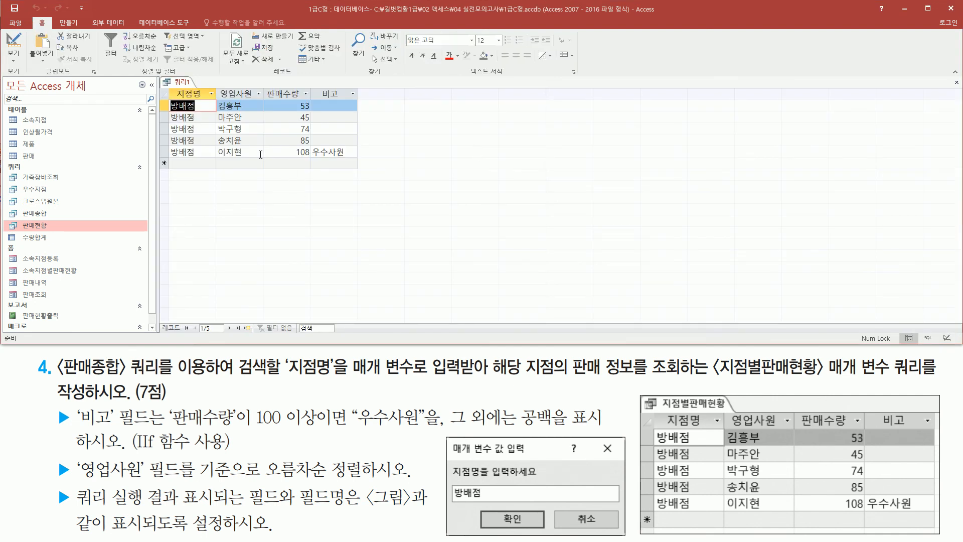
Compare the query result's 지점명, 영업사원, 판매수량 and 비고 columns with the result table in the task figure
mouse_move(168, 86)
mouse_down()
mouse_move(167, 106)
mouse_move(208, 161)
mouse_up()
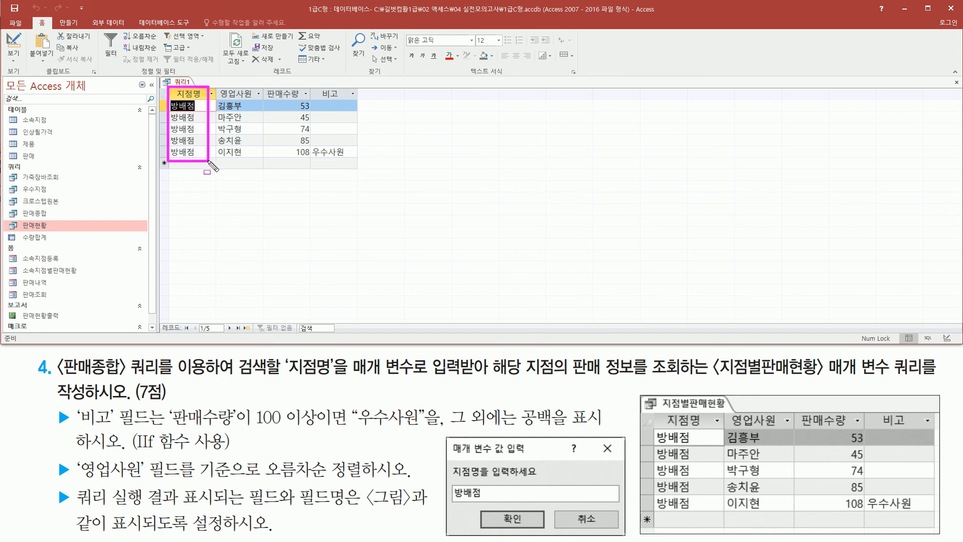
mouse_move(214, 87)
mouse_down()
mouse_move(273, 180)
mouse_move(262, 161)
mouse_up()
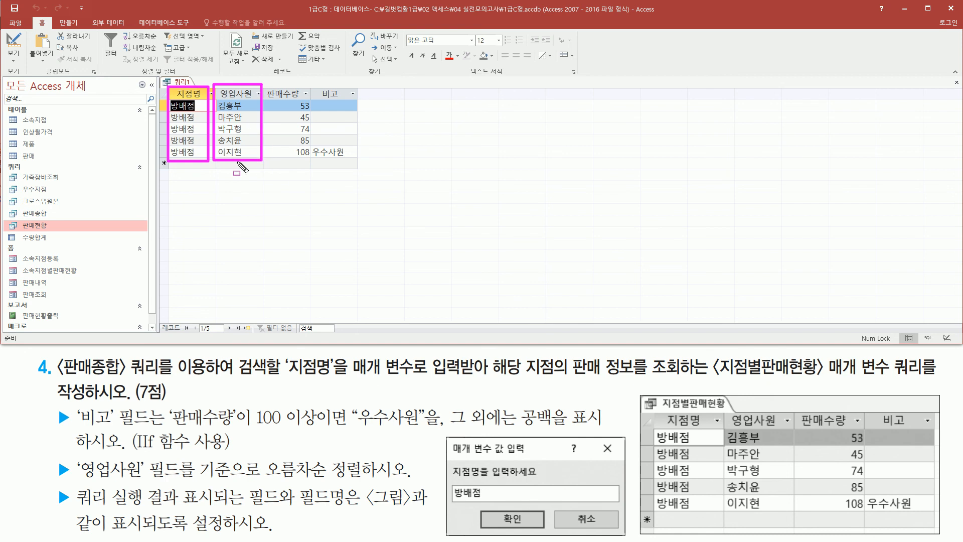
drag(721, 411, 784, 518)
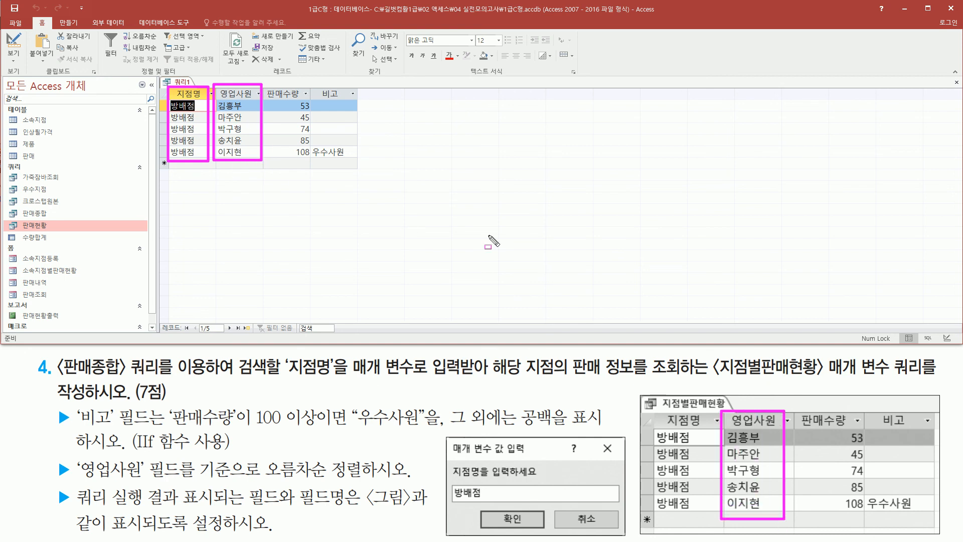
drag(267, 83, 316, 162)
mouse_move(791, 408)
mouse_down()
mouse_move(866, 499)
mouse_move(864, 515)
mouse_up()
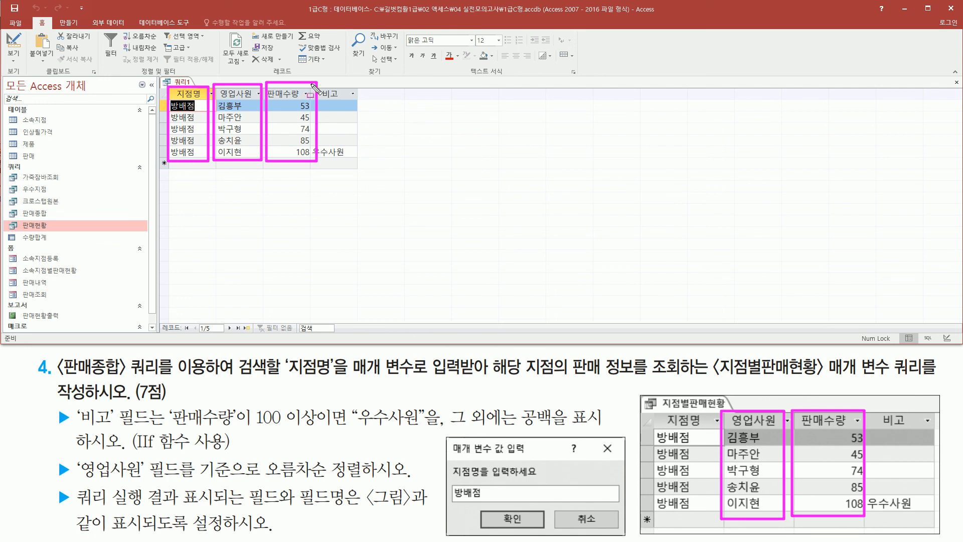
mouse_move(314, 82)
mouse_down()
mouse_move(334, 153)
mouse_move(353, 161)
mouse_up()
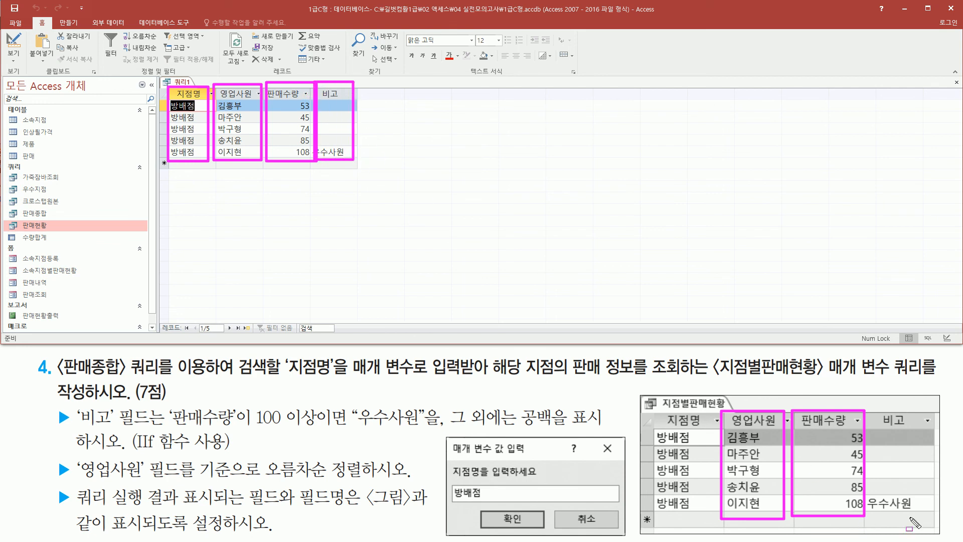
drag(866, 510, 917, 512)
key(Escape)
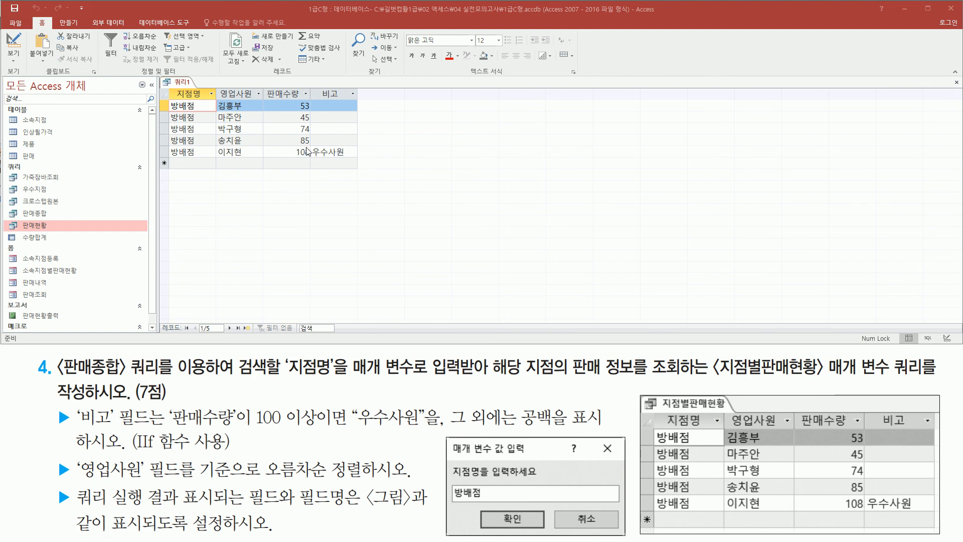
Close the query and save its design under the name 지점별판매현황
right_click(181, 83)
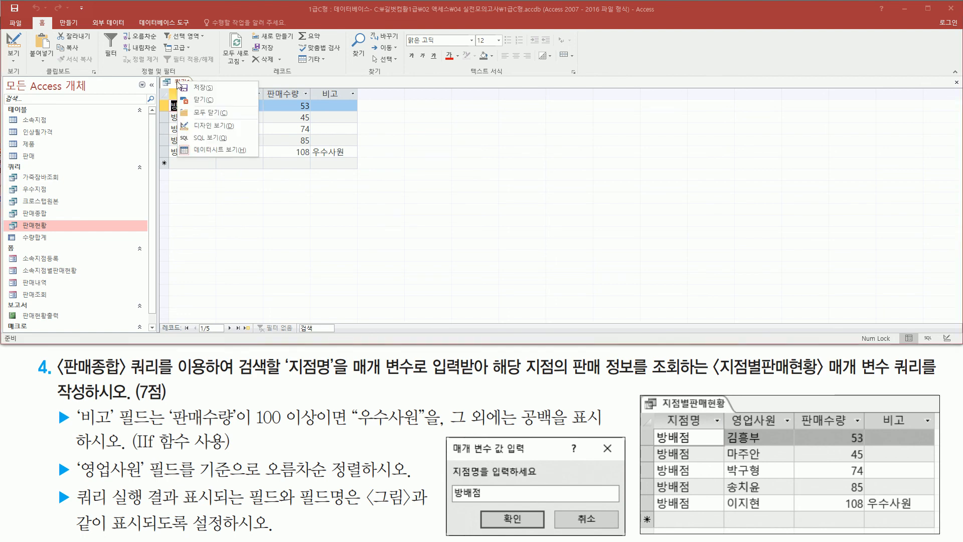
click(212, 98)
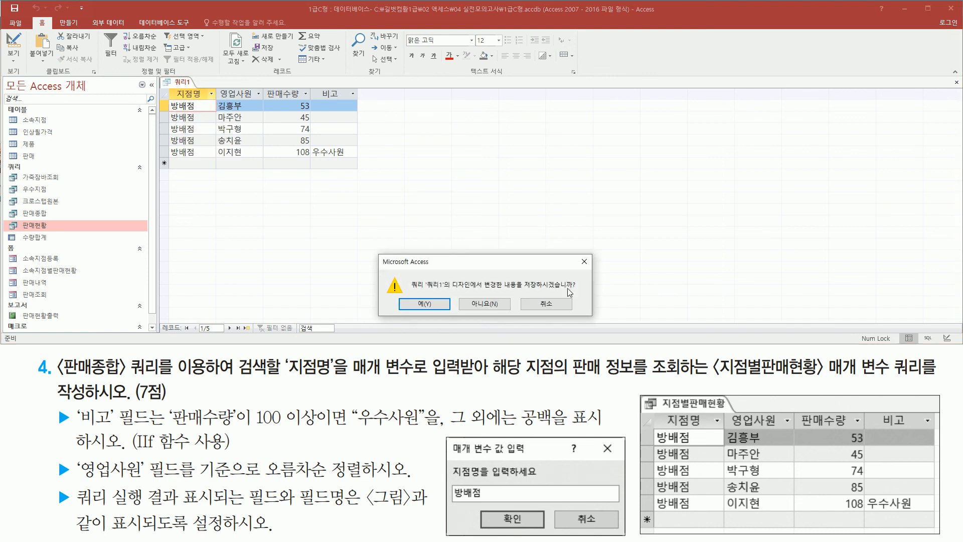
click(430, 304)
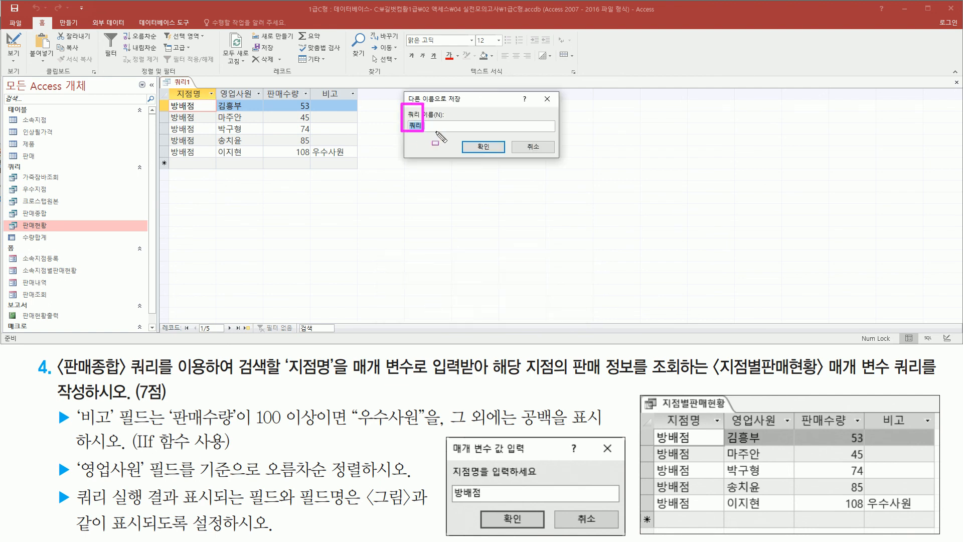
drag(713, 380, 829, 380)
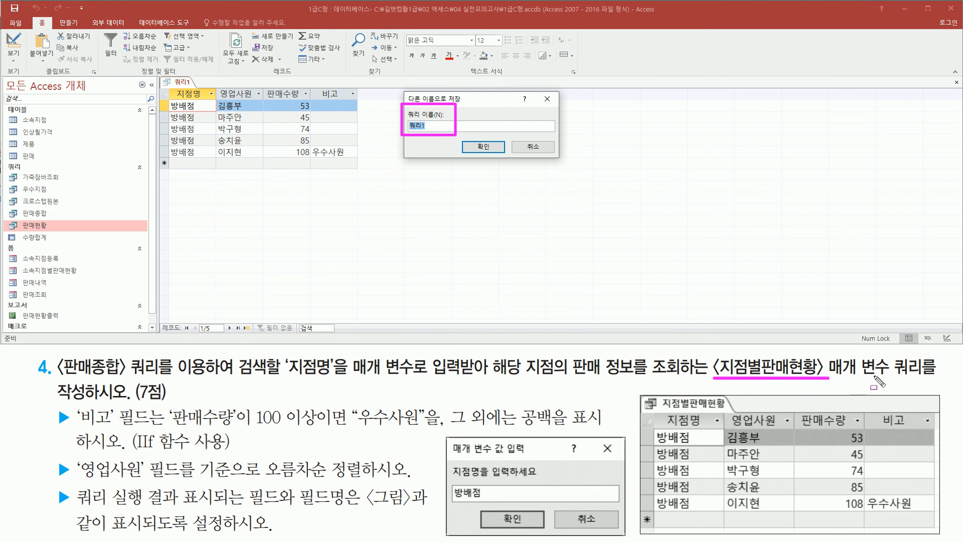
key(Escape)
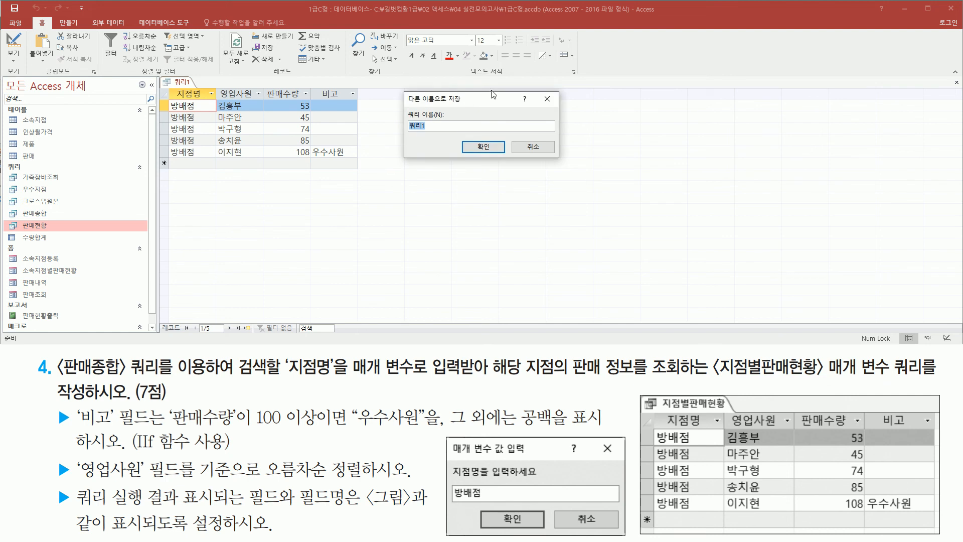
text(지점별판매현황)
click(481, 123)
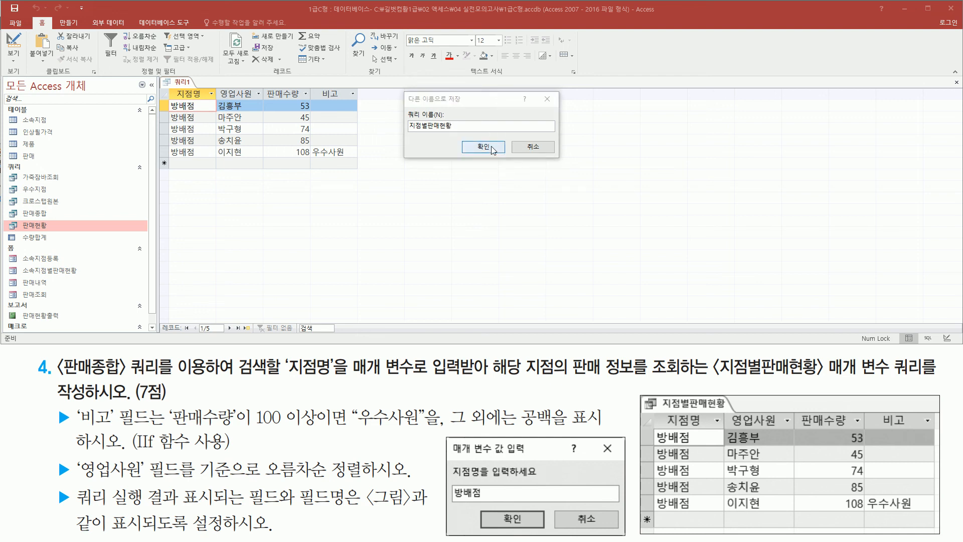
click(494, 150)
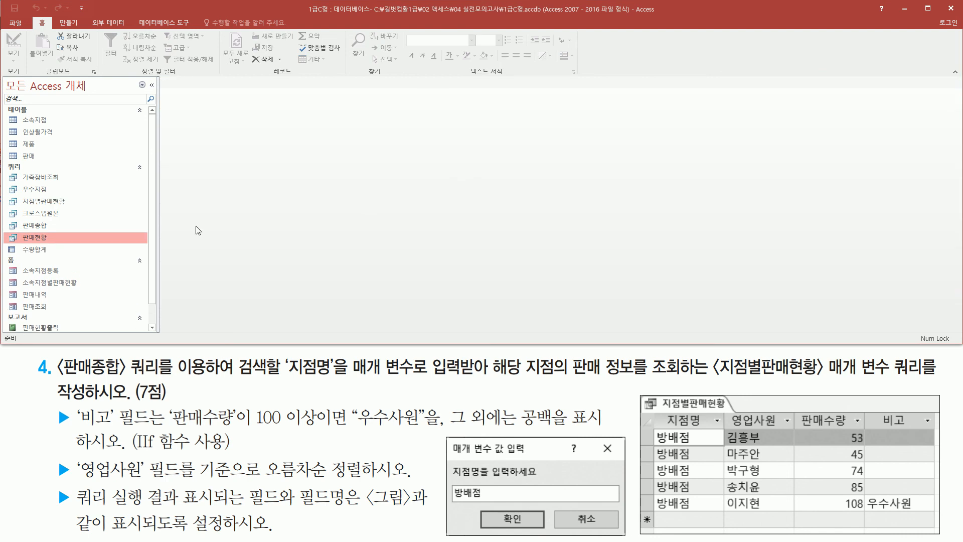